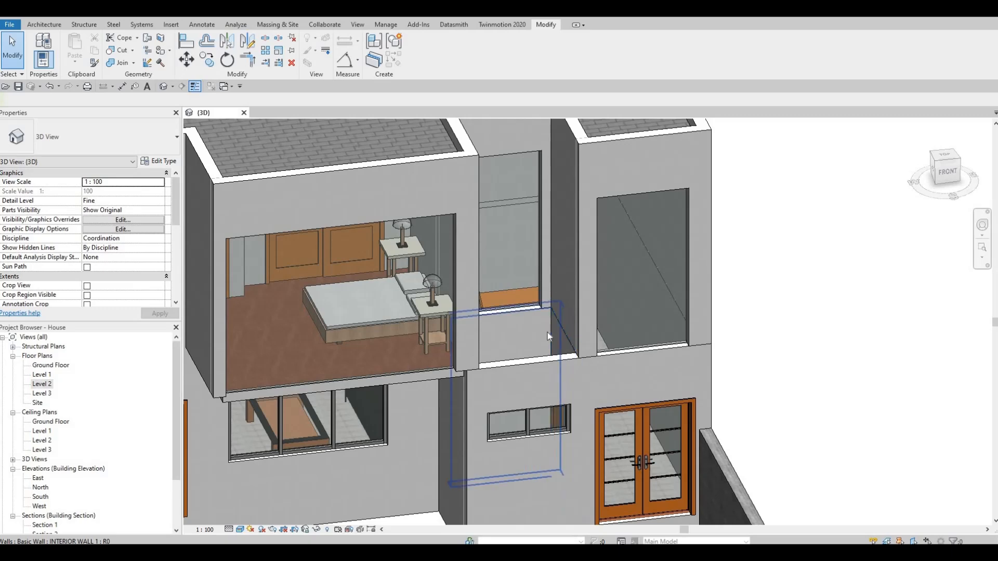
- Open the Level 2 floor plan and examine the recess between the two front rooms
{"action": "key", "text": "F1"}
{"action": "key", "text": "F1"}
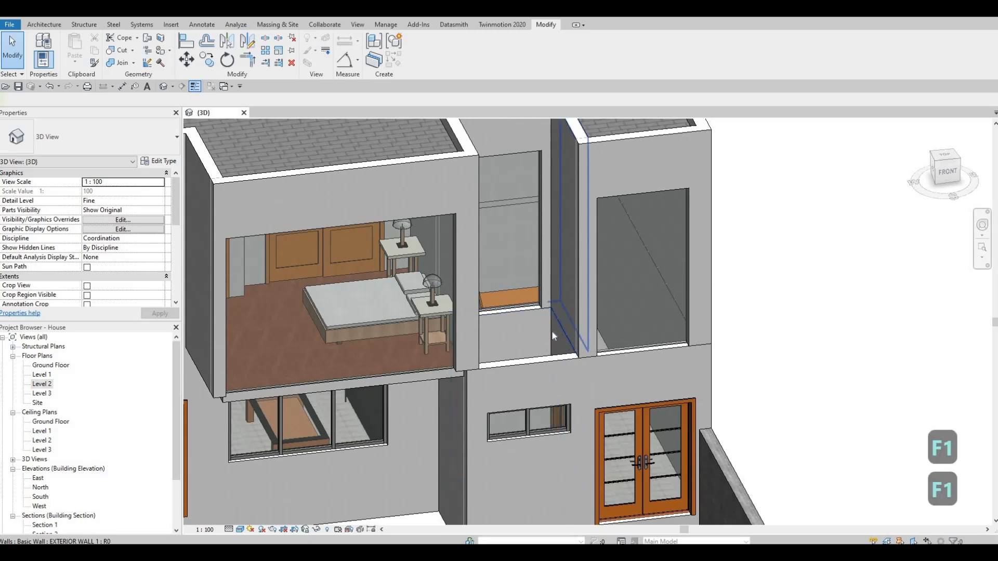
{"action": "double_click", "coordinate": [44, 384]}
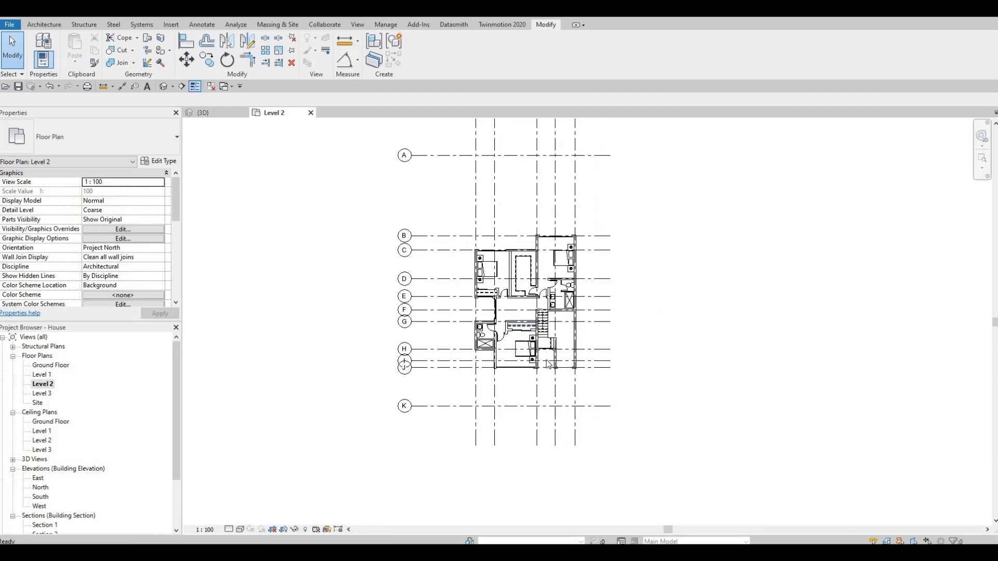
{"action": "scroll", "coordinate": [548, 364], "scroll_direction": "up", "scroll_amount": 8}
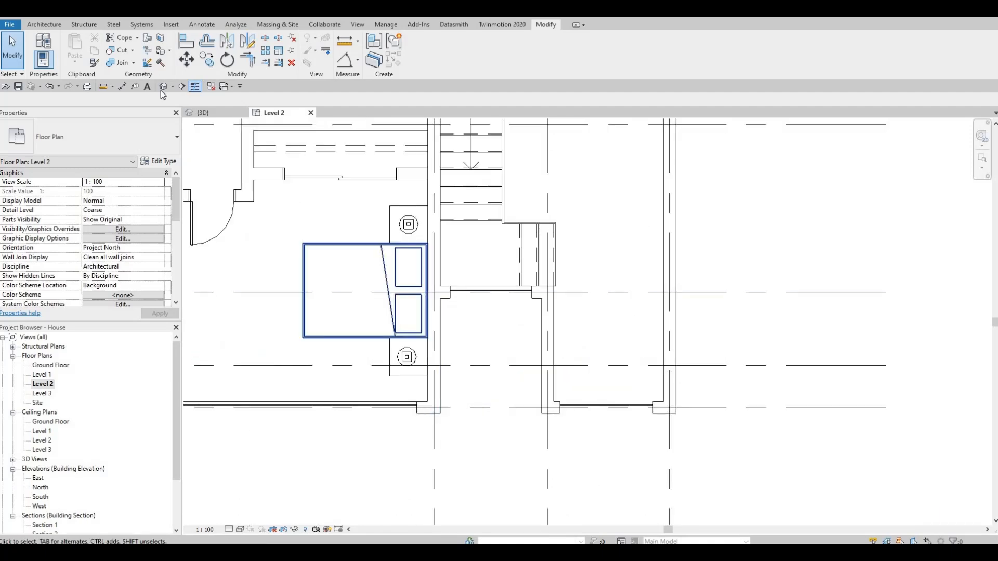
- In the Level 1 plan, create a footprint roof based on Level 2, with a rectangular boundary about 1633 by 1655 mm inside the bathroom walls
{"action": "double_click", "coordinate": [42, 375]}
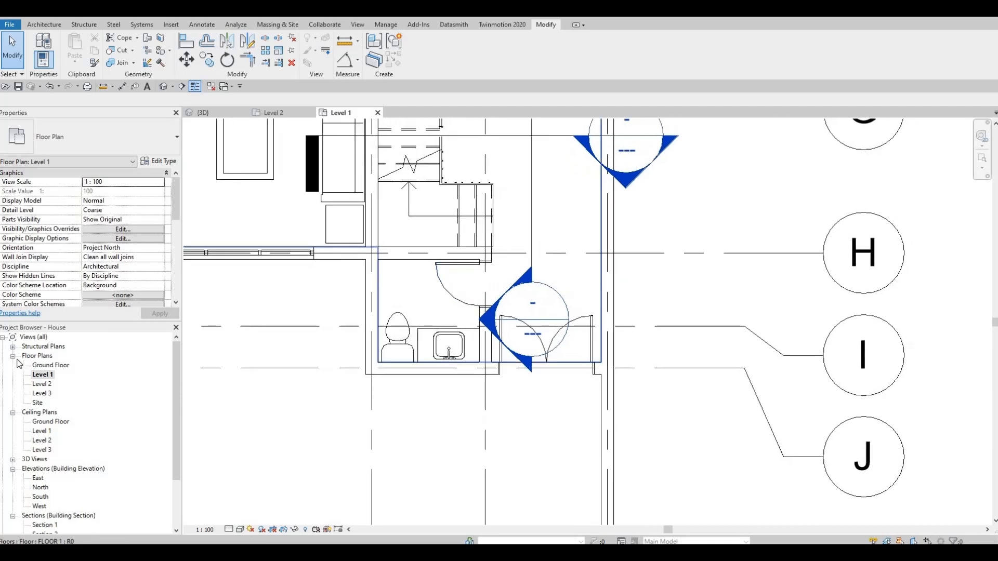
{"action": "left_click", "coordinate": [41, 25]}
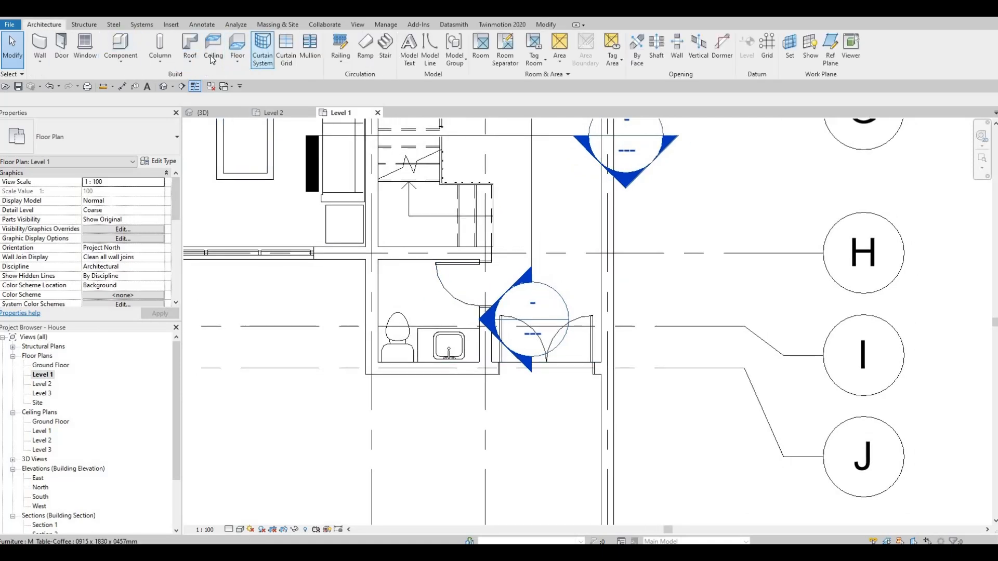
{"action": "left_click", "coordinate": [190, 47]}
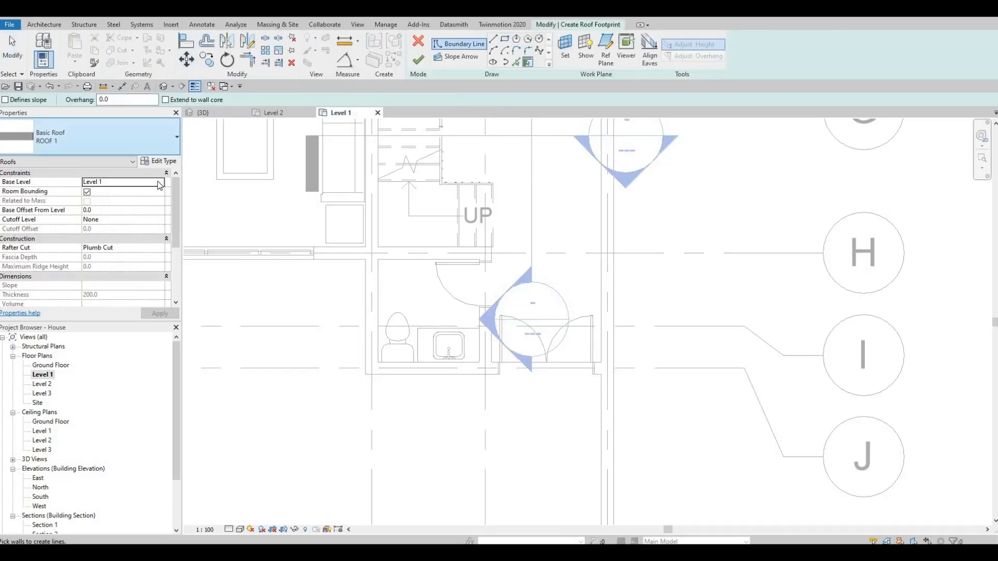
{"action": "left_click", "coordinate": [123, 182]}
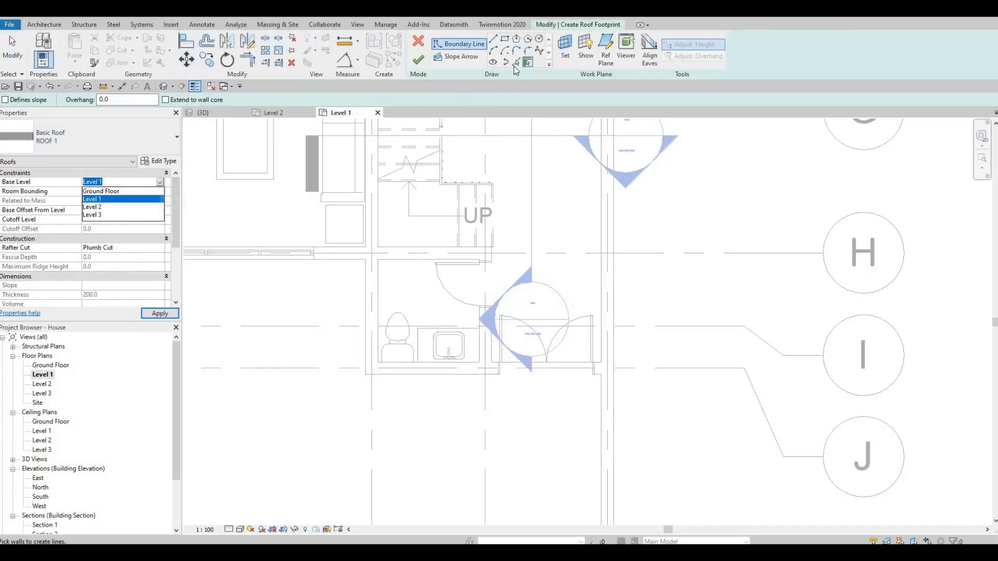
{"action": "left_click", "coordinate": [124, 207]}
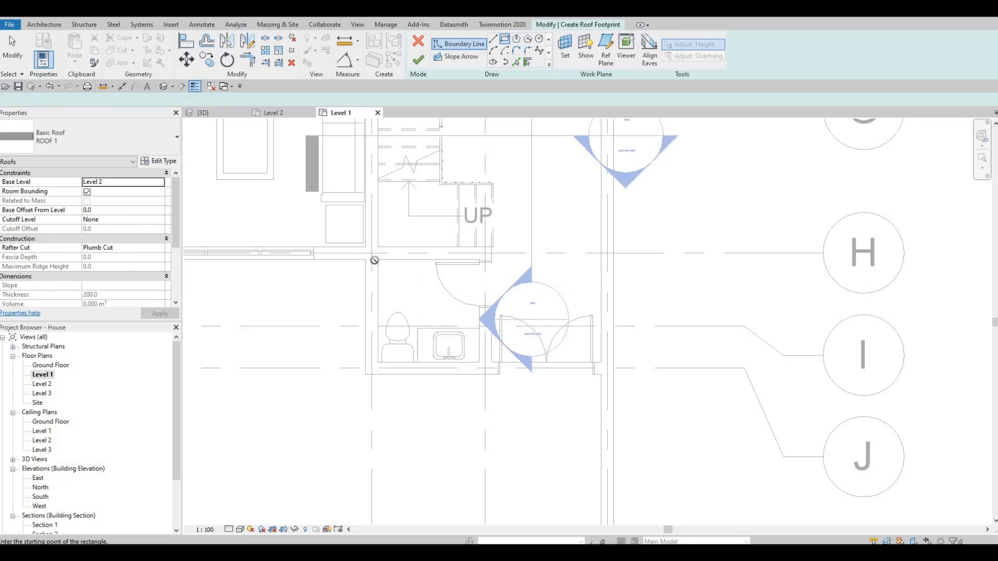
{"action": "left_click", "coordinate": [377, 260]}
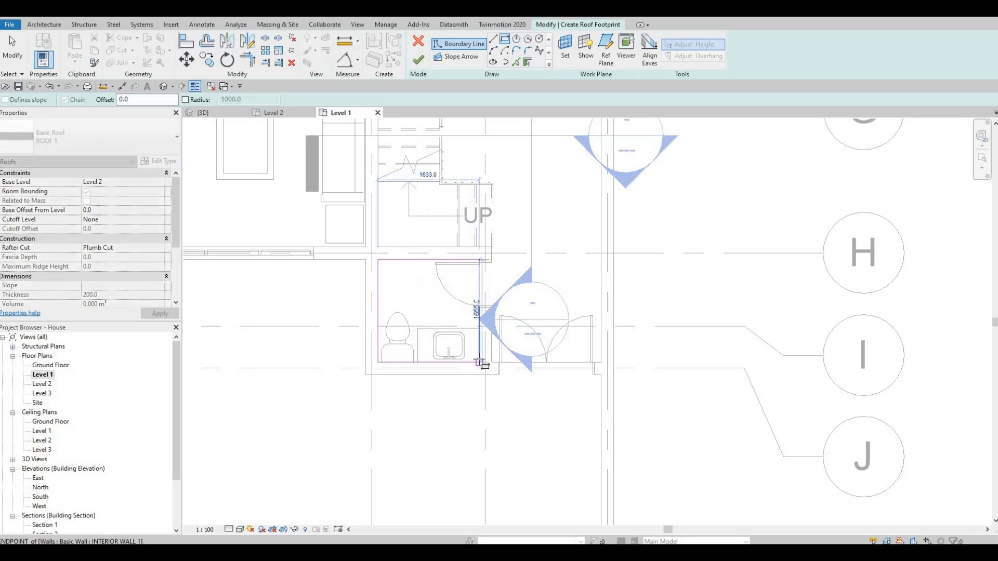
{"action": "left_click", "coordinate": [479, 362]}
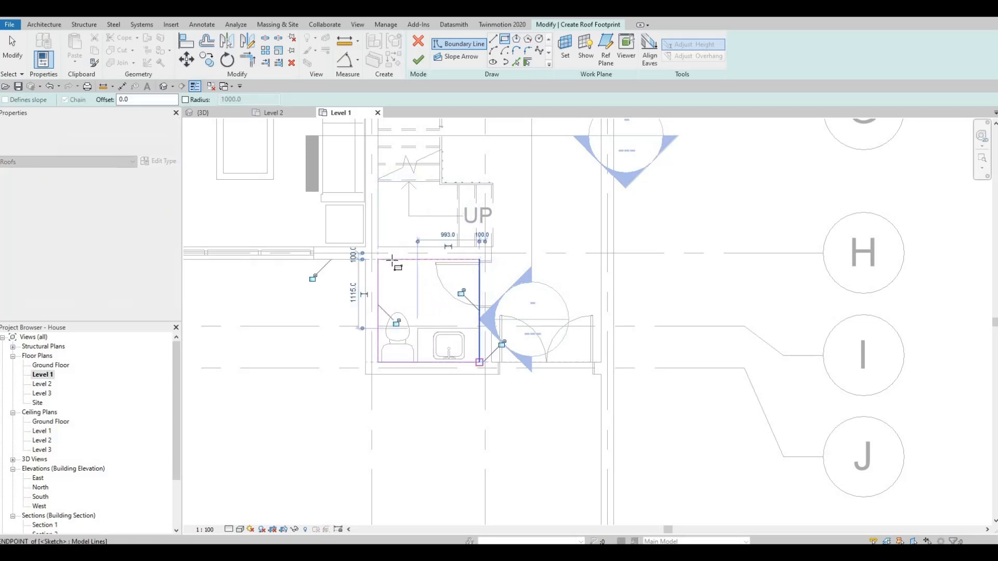
{"action": "key", "text": "Escape"}
{"action": "left_click", "coordinate": [419, 66]}
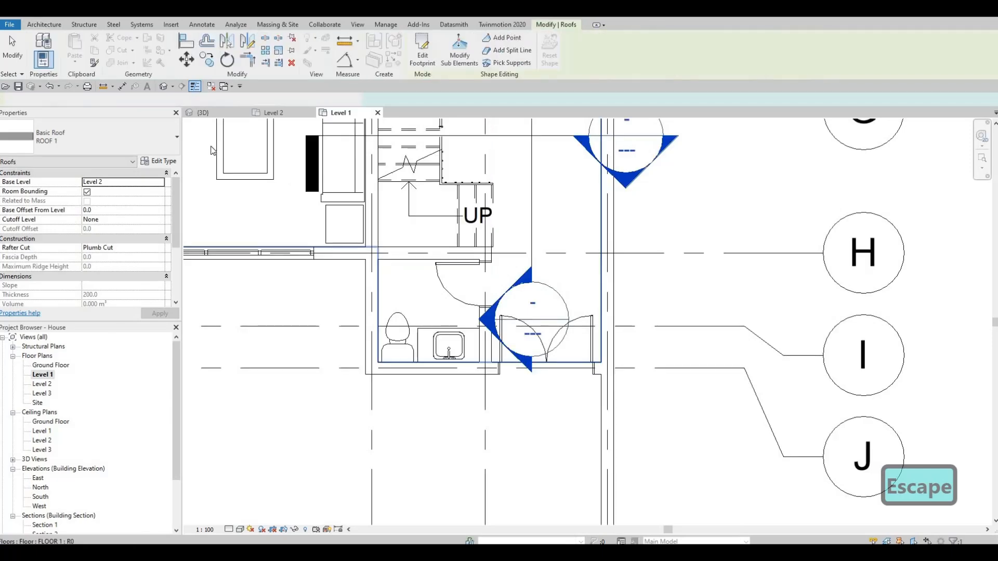
- Set the new roof's Base Offset From Level to -400 in the 3D view
{"action": "left_click", "coordinate": [203, 112]}
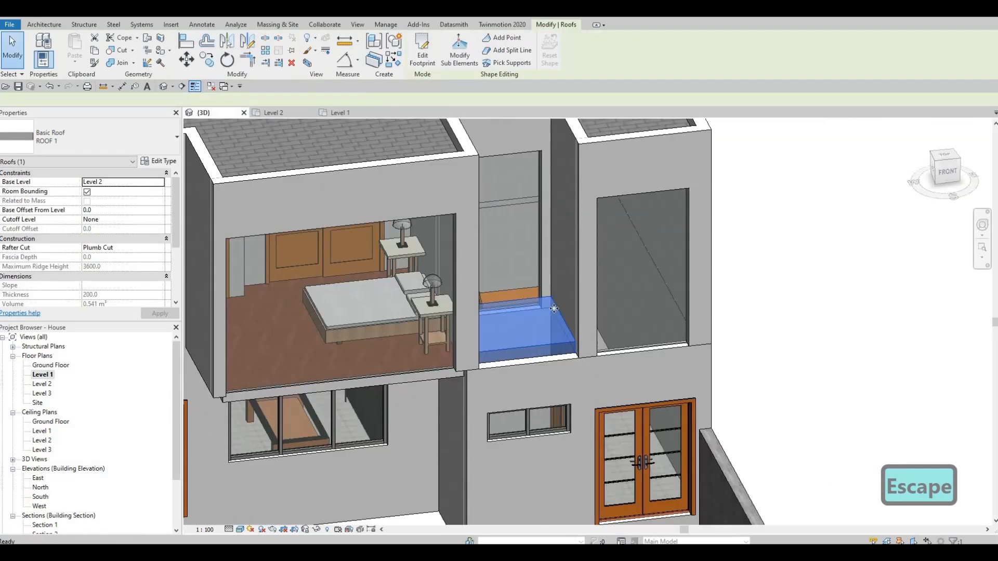
{"action": "key", "text": "Escape"}
{"action": "key", "text": "Escape"}
{"action": "middle_click_drag", "start_coordinate": [540, 338], "coordinate": [526, 342]}
{"action": "scroll", "coordinate": [535, 335], "scroll_direction": "up", "scroll_amount": 3}
{"action": "left_click", "coordinate": [526, 342]}
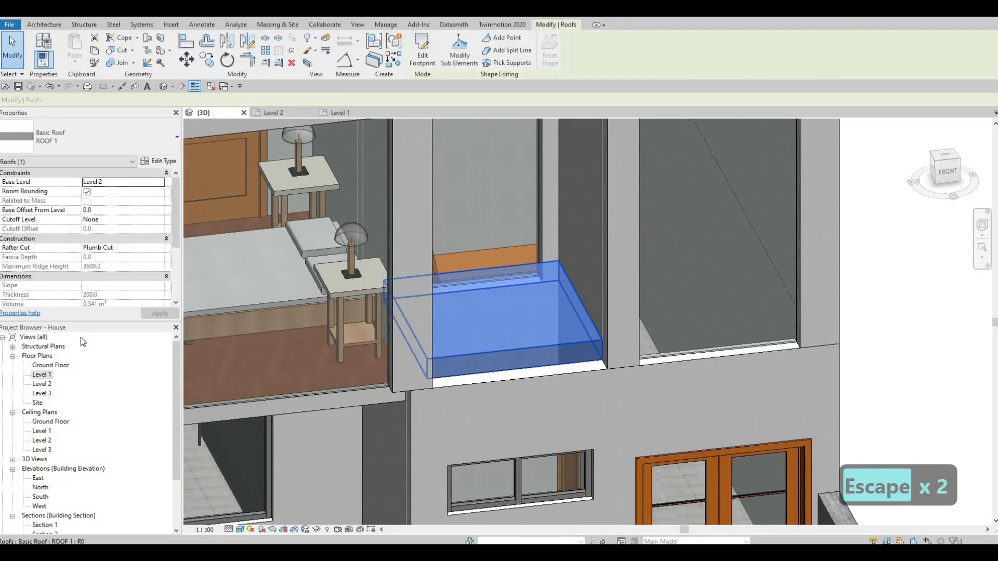
{"action": "left_click", "coordinate": [97, 210]}
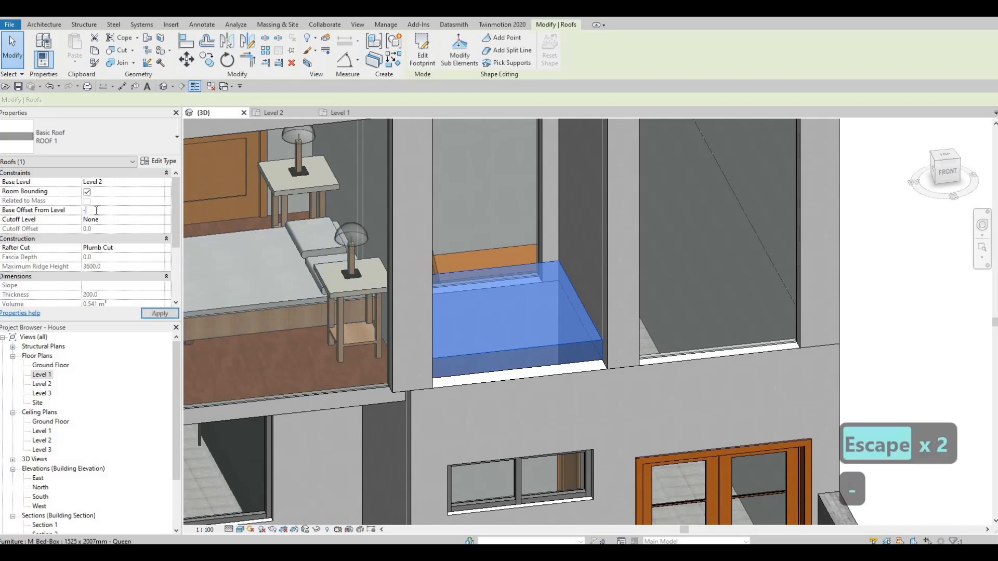
{"action": "type", "text": "-400"}
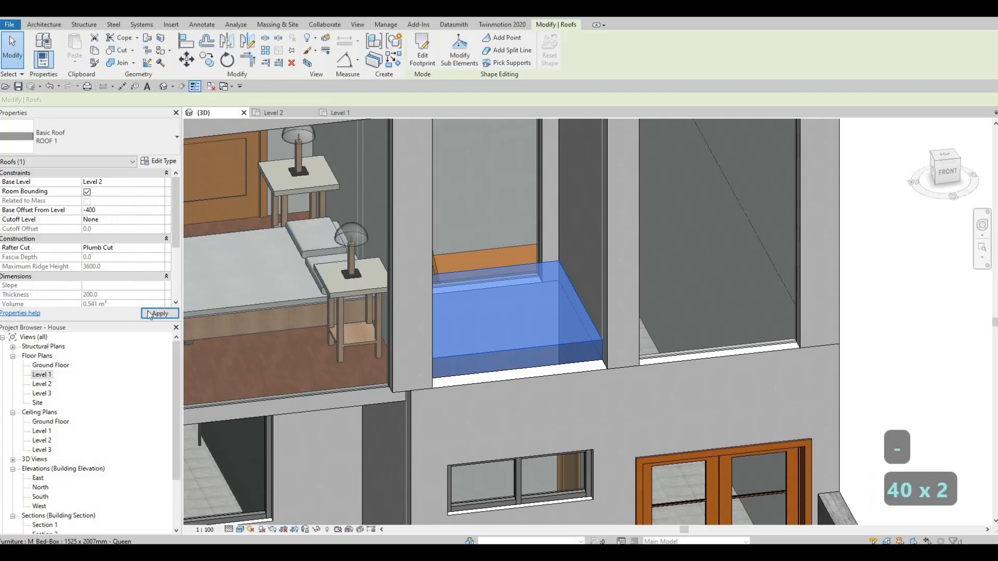
{"action": "left_click", "coordinate": [164, 313]}
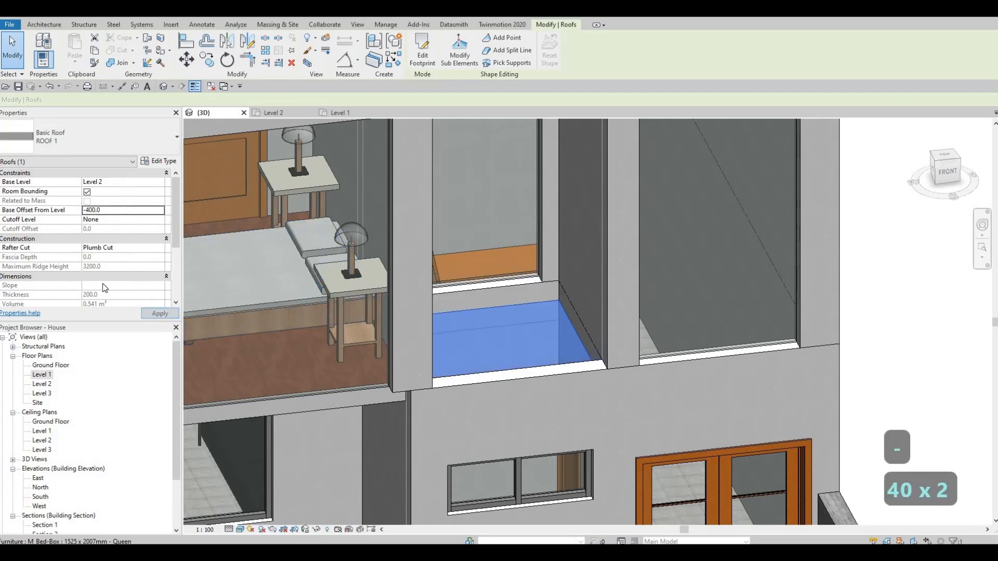
- Set the Base Offset From Level of the recessed roof to -300 and deselect it
{"action": "left_click", "coordinate": [111, 210]}
{"action": "type", "text": "-30"}
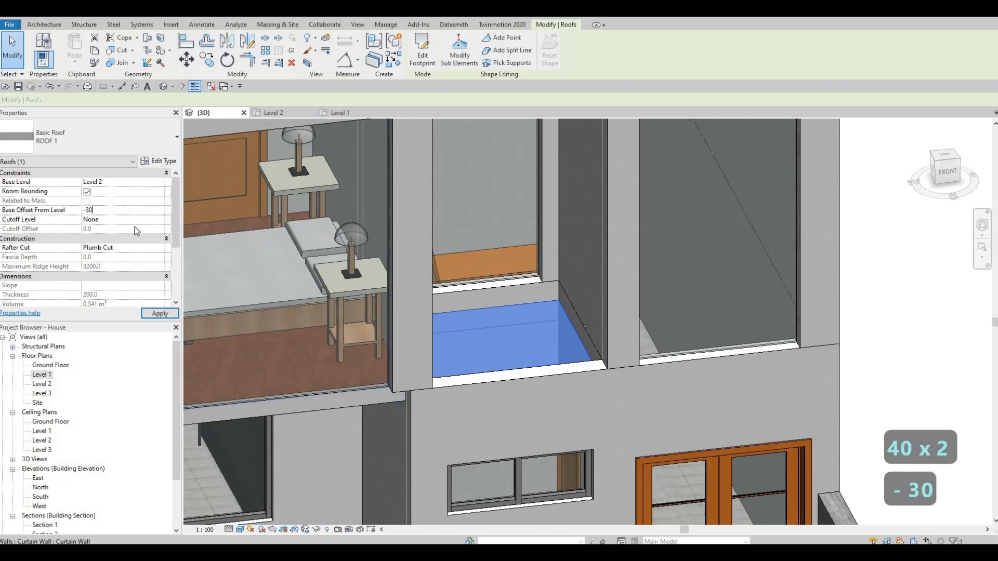
{"action": "type", "text": "0"}
{"action": "left_click", "coordinate": [168, 314]}
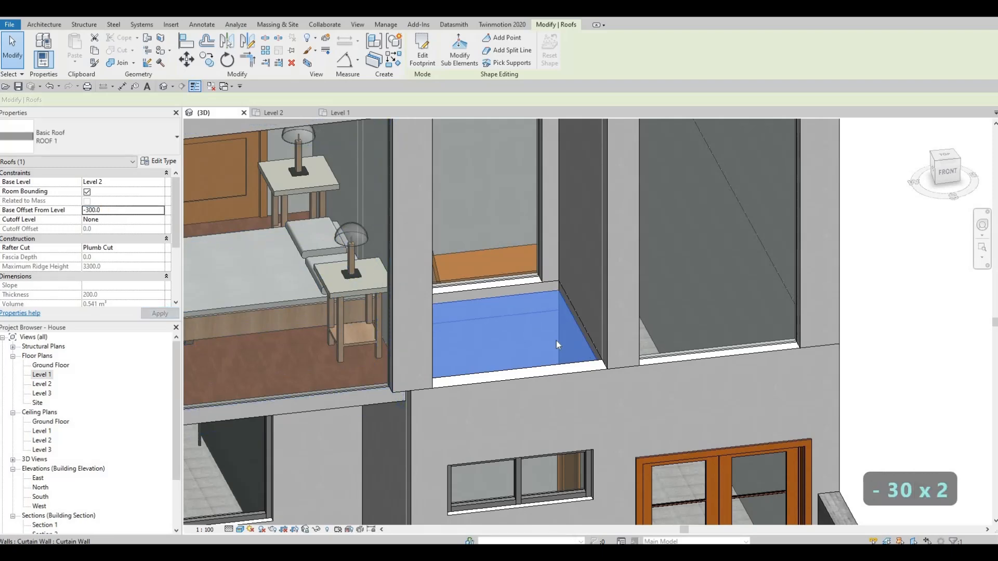
{"action": "key", "text": "Escape"}
{"action": "key", "text": "Escape"}
{"action": "middle_click_drag", "start_coordinate": [532, 370], "coordinate": [506, 381], "text": "shift"}
{"action": "scroll", "coordinate": [514, 369], "scroll_direction": "down", "scroll_amount": 3}
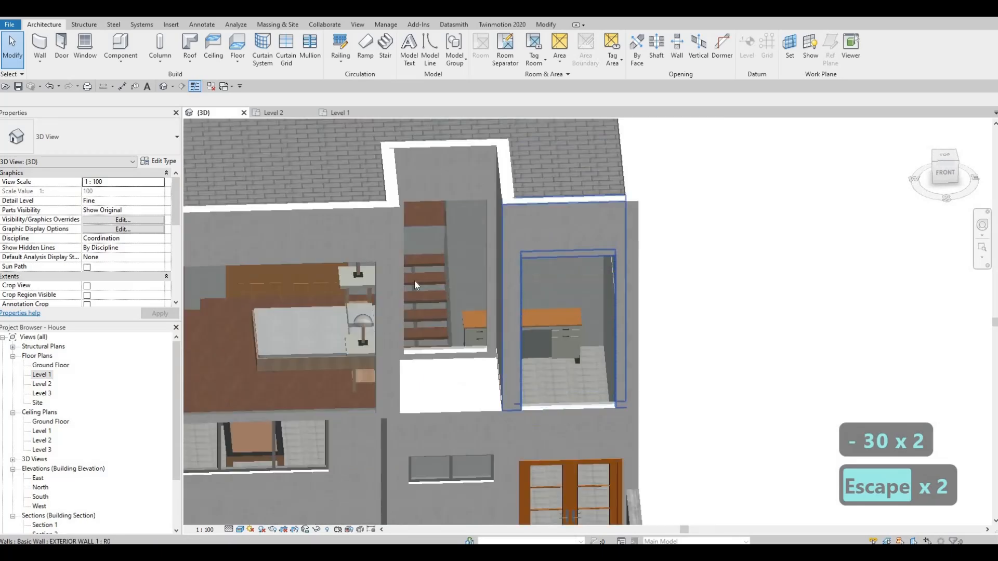
- Paint the top face of the new recessed roof with the Asphalt Shingle material
{"action": "middle_click_drag", "start_coordinate": [431, 354], "coordinate": [470, 322], "text": "shift"}
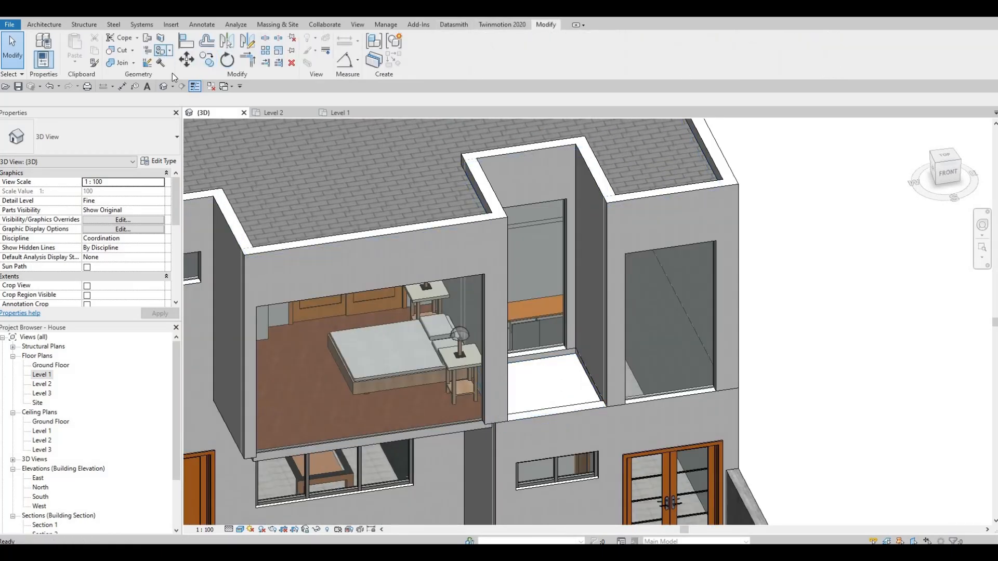
{"action": "left_click", "coordinate": [162, 50]}
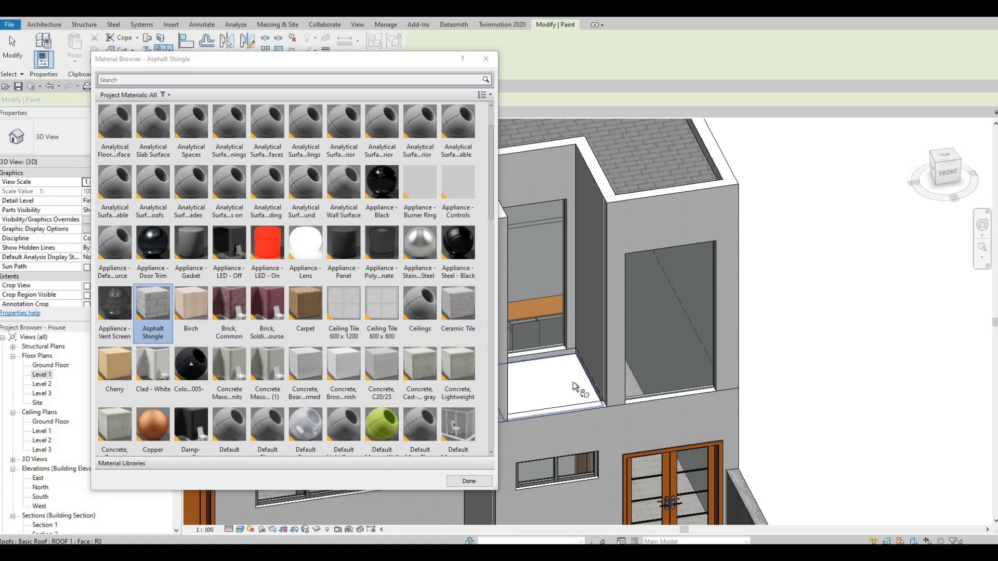
{"action": "left_click", "coordinate": [566, 381]}
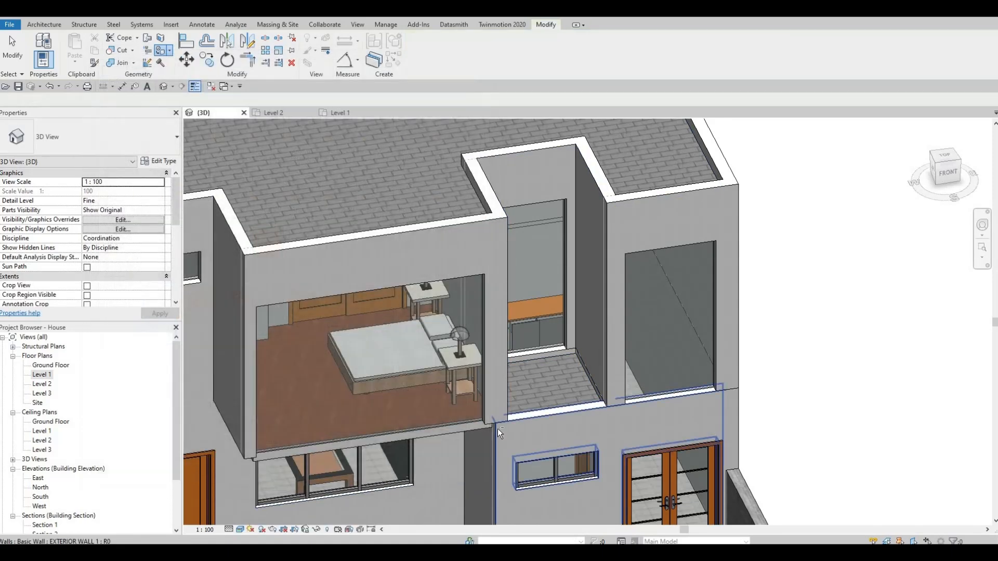
{"action": "key", "text": "Escape"}
{"action": "scroll", "coordinate": [712, 291], "scroll_direction": "up", "scroll_amount": 4}
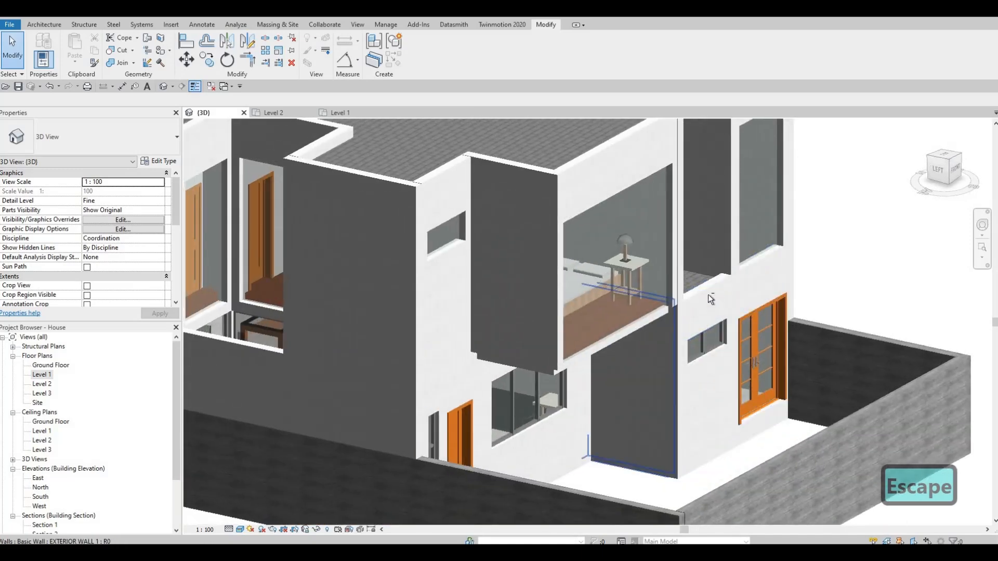
- In the Level 2 plan, shorten the front bedroom's curtain wall to 3580 mm by moving its end at the outer bedroom corner inward
{"action": "middle_click_drag", "start_coordinate": [708, 294], "coordinate": [362, 268], "text": "shift"}
{"action": "key", "text": "F1"}
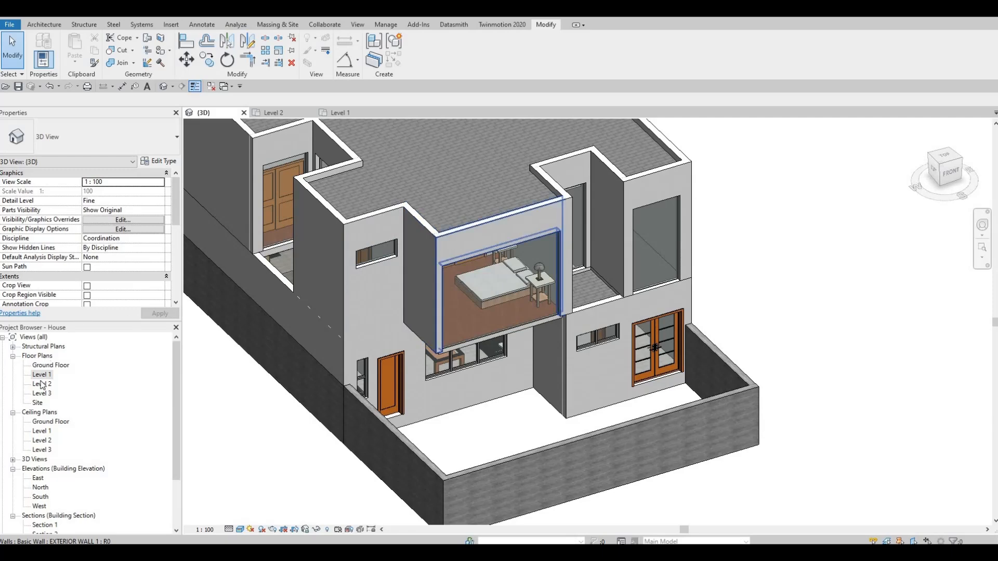
{"action": "double_click", "coordinate": [42, 385]}
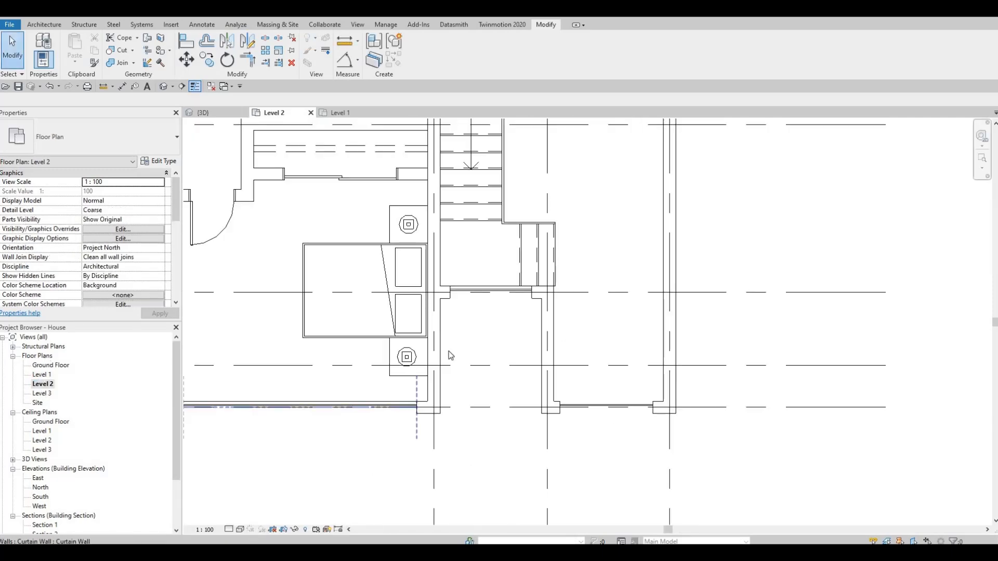
{"action": "middle_click_drag", "start_coordinate": [277, 364], "coordinate": [490, 351]}
{"action": "scroll", "coordinate": [488, 346], "scroll_direction": "up", "scroll_amount": 2}
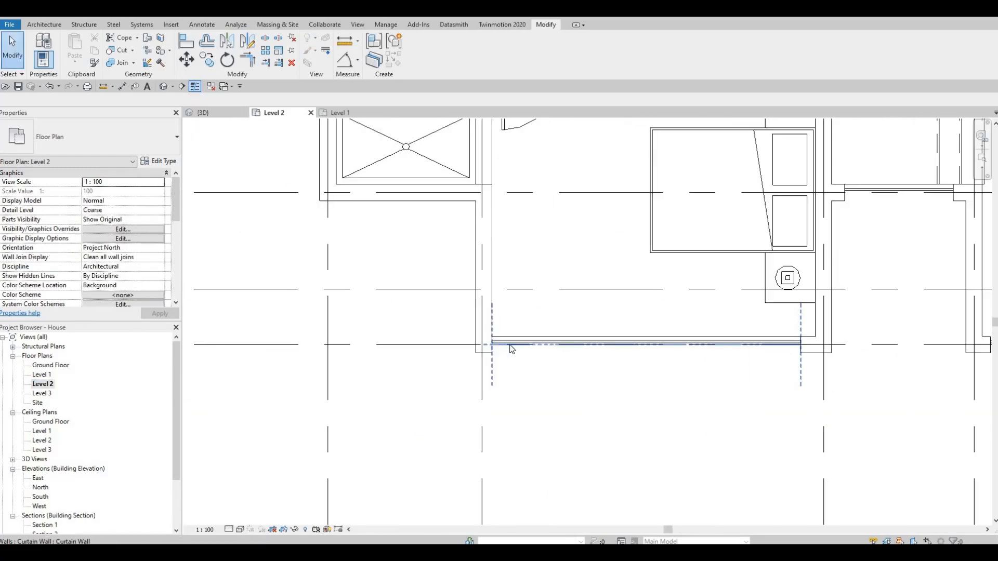
{"action": "left_click", "coordinate": [492, 346]}
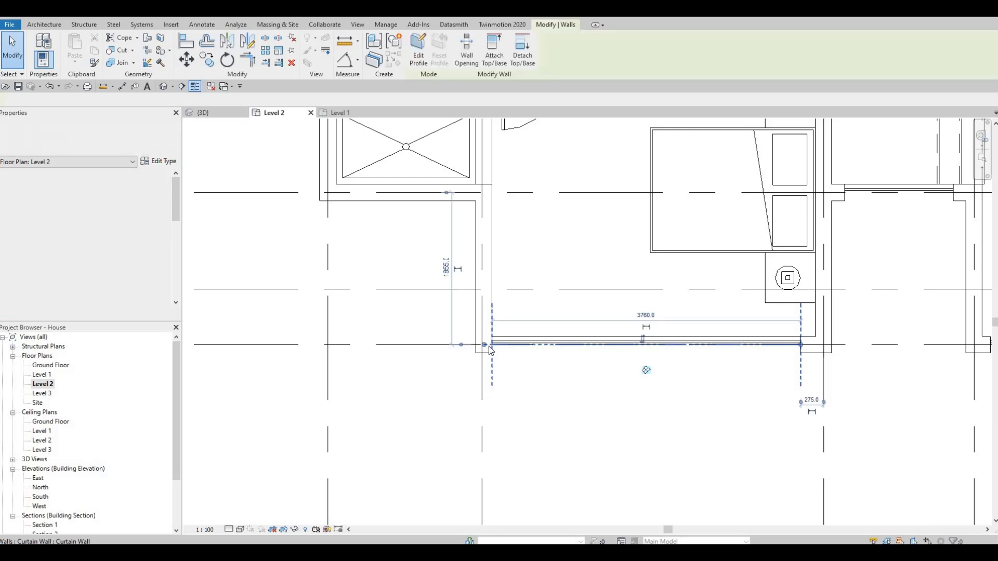
{"action": "left_click_drag", "start_coordinate": [484, 344], "coordinate": [506, 345]}
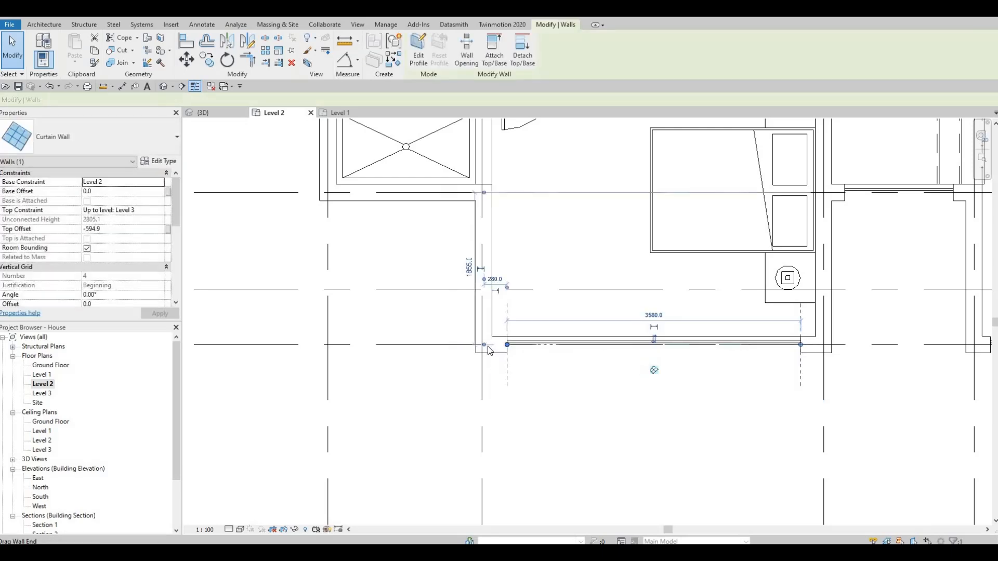
{"action": "key", "text": "Escape"}
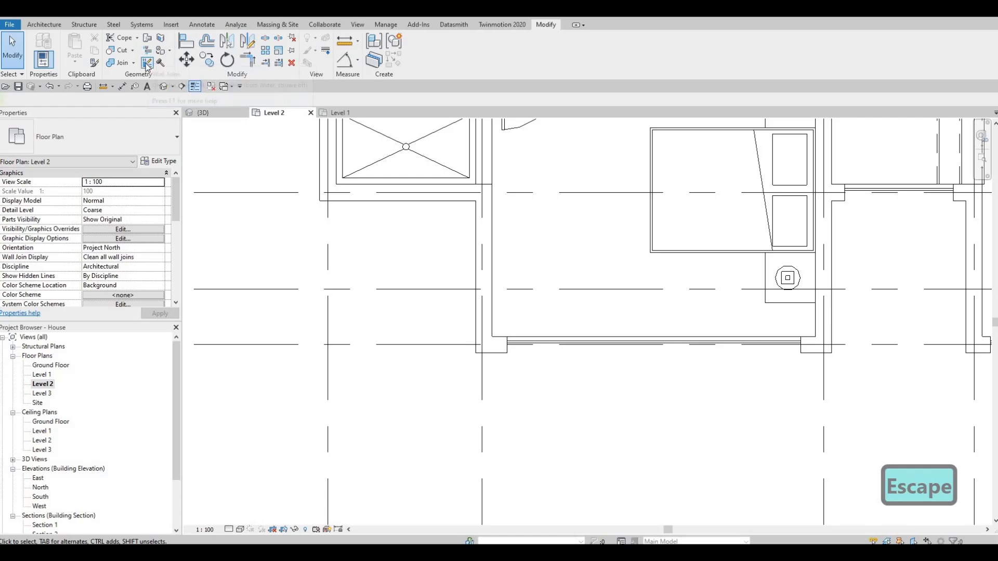
- Change the wall join at the front bedroom's outer corner to the next butt configuration and return to the 3D view
{"action": "left_click", "coordinate": [484, 340]}
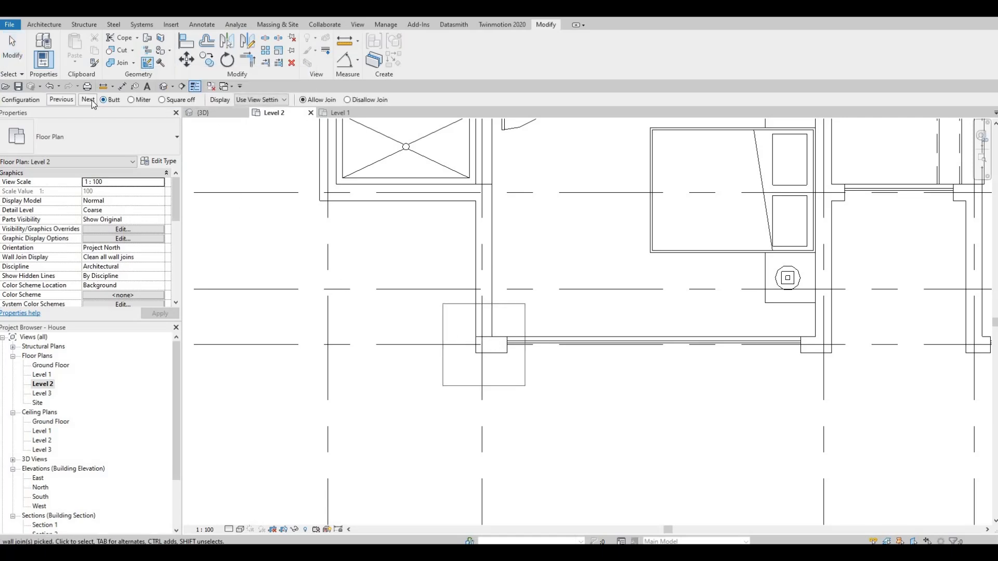
{"action": "left_click", "coordinate": [89, 100]}
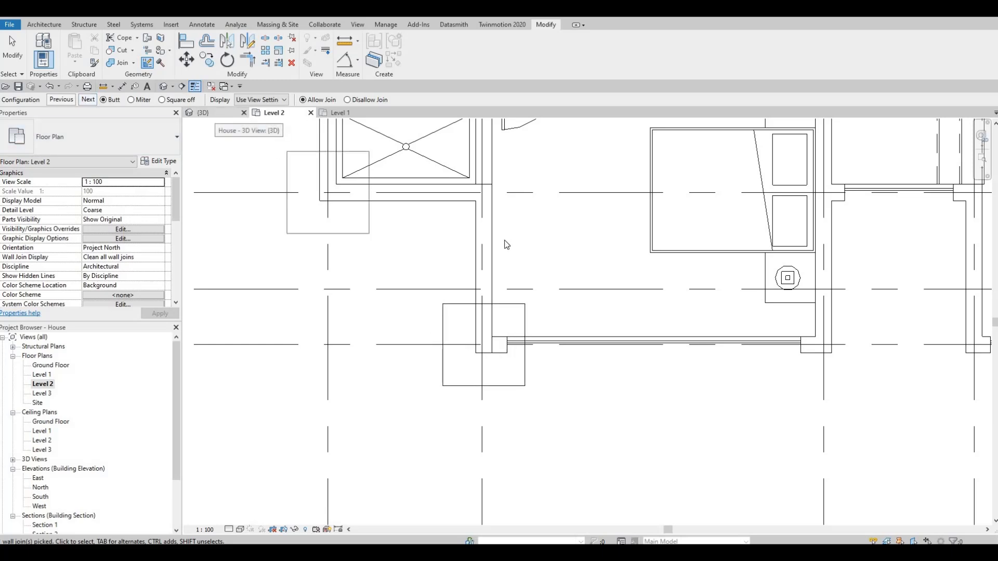
{"action": "key", "text": "ctrl+Tab"}
{"action": "key", "text": "Escape"}
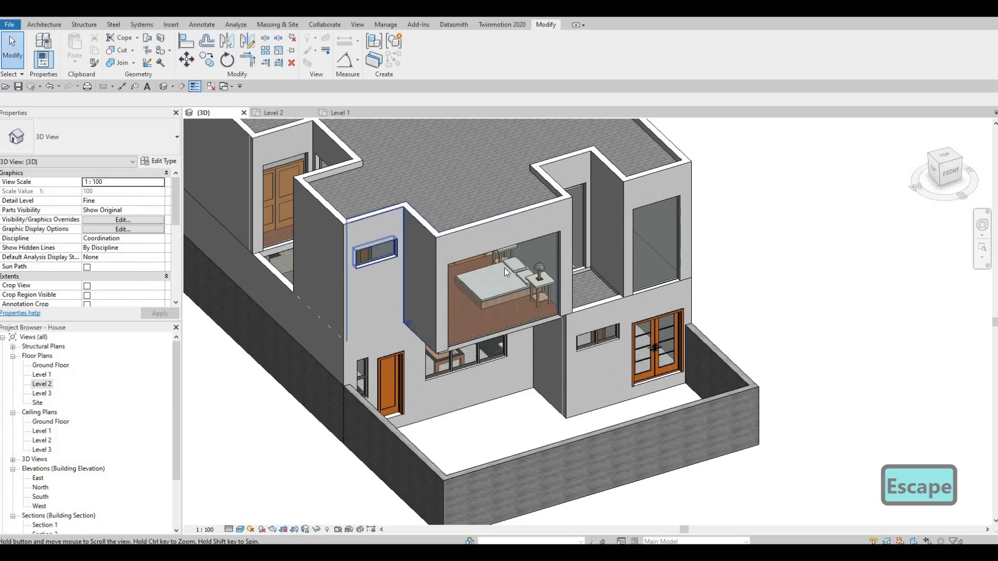
- Lower the base of the front bedroom's outer side wall towards the underside of the projecting floor slab
{"action": "scroll", "coordinate": [503, 239], "scroll_direction": "up", "scroll_amount": 4}
{"action": "middle_click_drag", "start_coordinate": [502, 215], "coordinate": [559, 244], "text": "shift"}
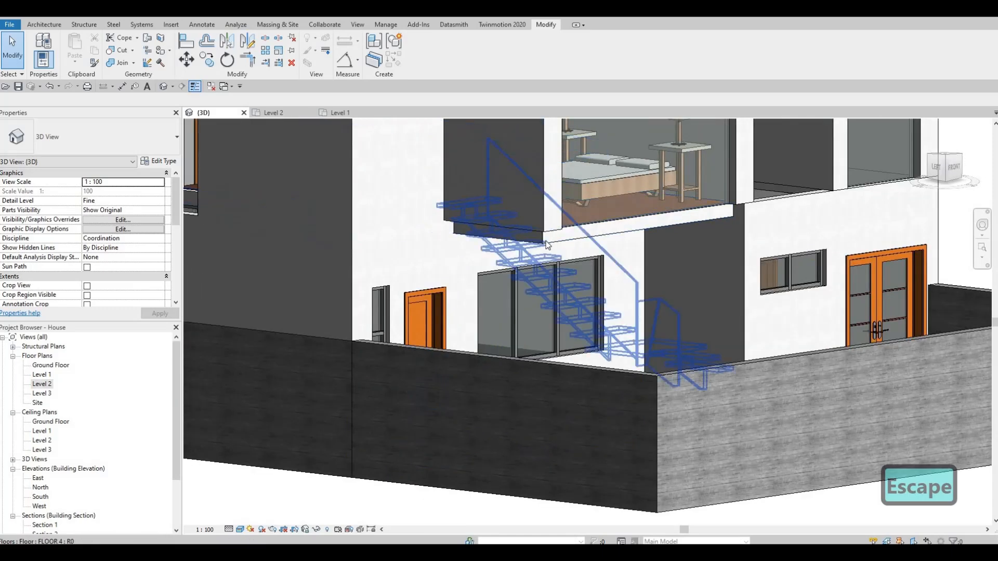
{"action": "middle_click_drag", "start_coordinate": [560, 284], "coordinate": [500, 279], "text": "shift"}
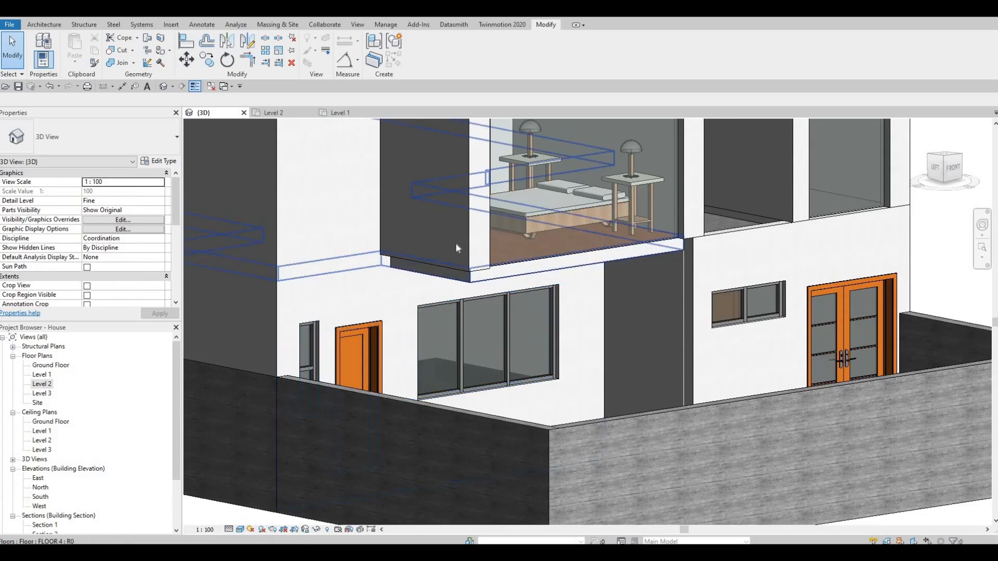
{"action": "scroll", "coordinate": [444, 262], "scroll_direction": "down", "scroll_amount": 2}
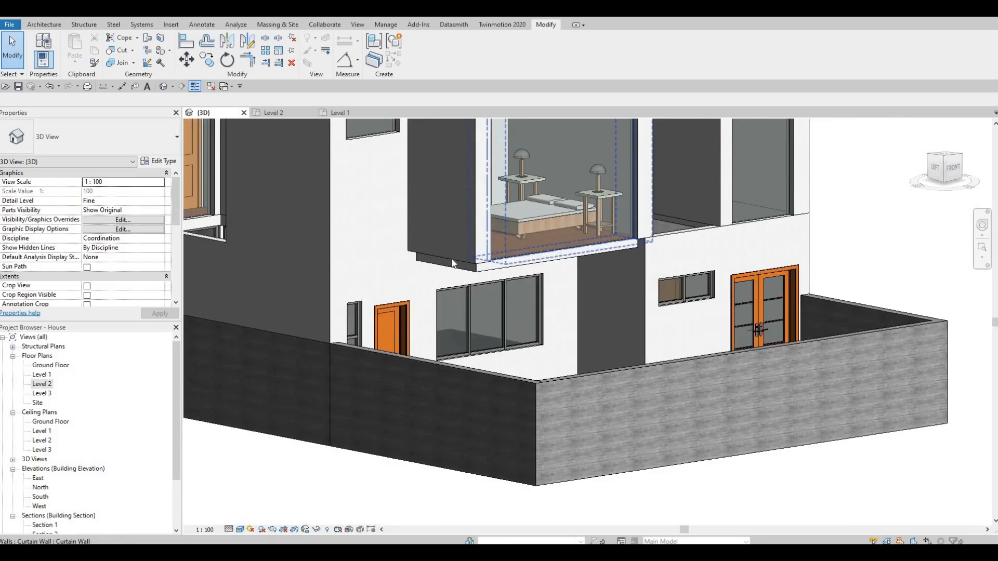
{"action": "left_click", "coordinate": [444, 272]}
{"action": "scroll", "coordinate": [443, 264], "scroll_direction": "up", "scroll_amount": 4}
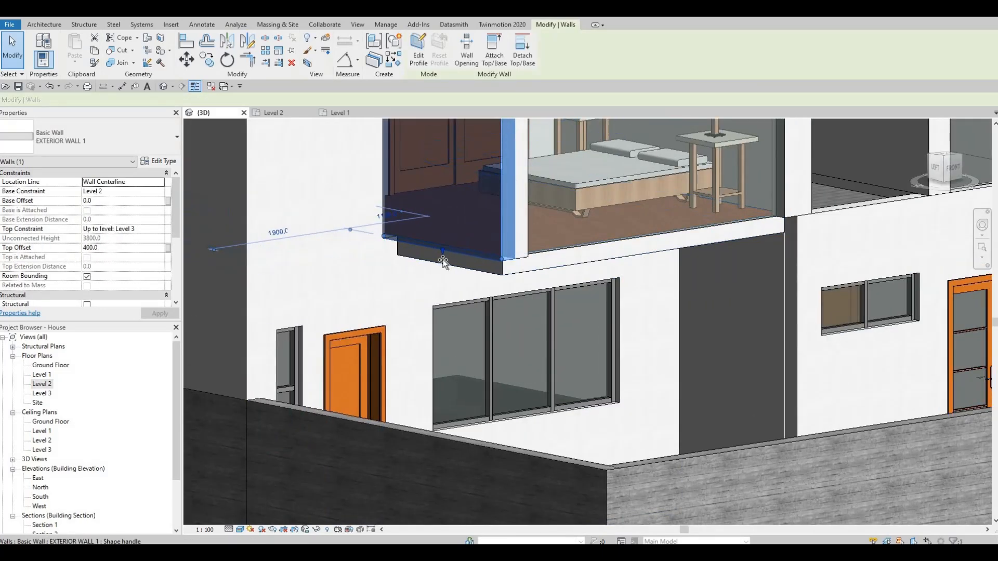
{"action": "left_click_drag", "start_coordinate": [442, 263], "coordinate": [470, 289]}
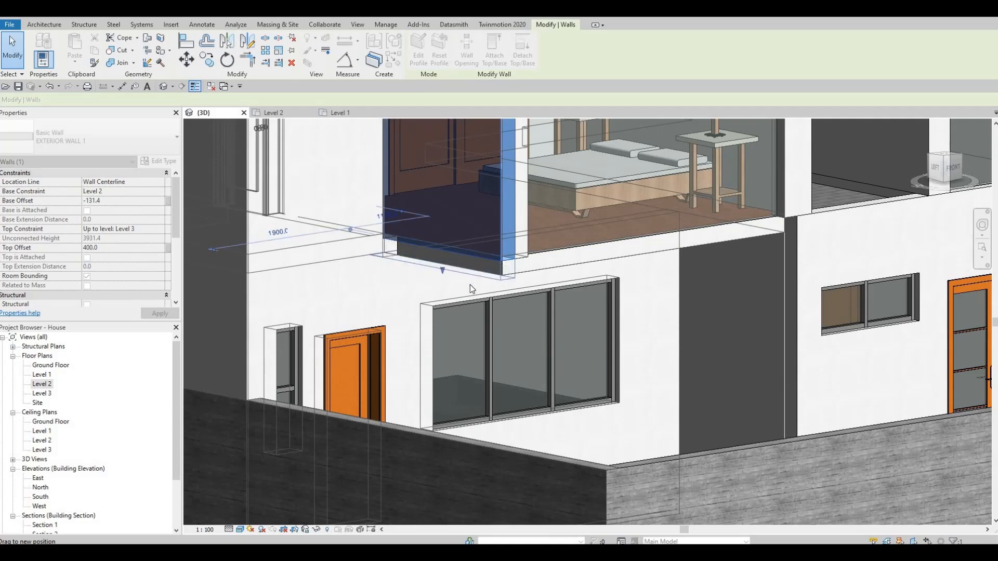
{"action": "key", "text": "Escape"}
- Align the base of the front bedroom's side wall with the underside of the floor slab
{"action": "middle_click_drag", "start_coordinate": [496, 307], "coordinate": [492, 244], "text": "shift"}
{"action": "middle_click_drag", "start_coordinate": [426, 130], "coordinate": [493, 226]}
{"action": "scroll", "coordinate": [497, 242], "scroll_direction": "up", "scroll_amount": 1}
{"action": "key", "text": "a"}
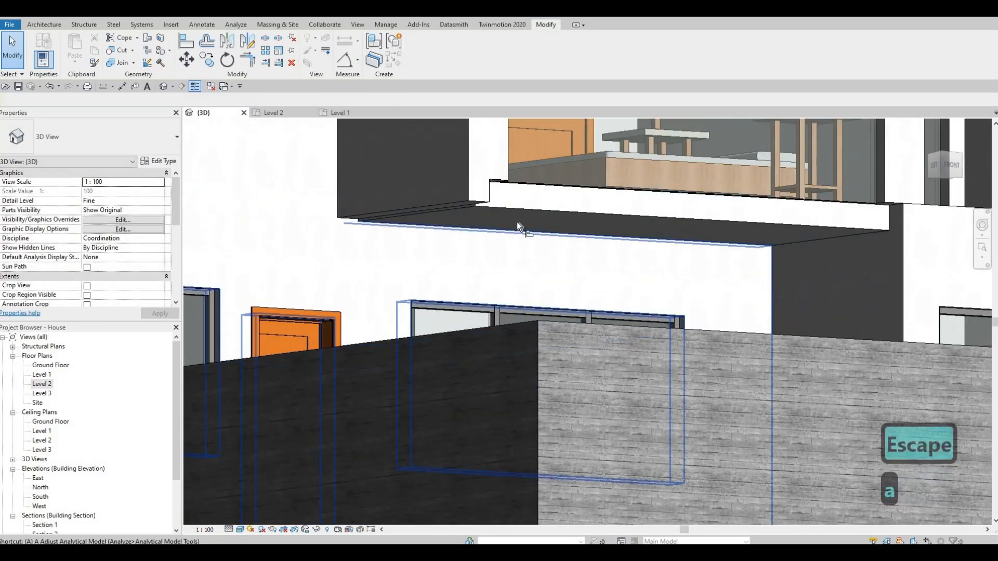
{"action": "key", "text": "l"}
{"action": "left_click", "coordinate": [518, 223]}
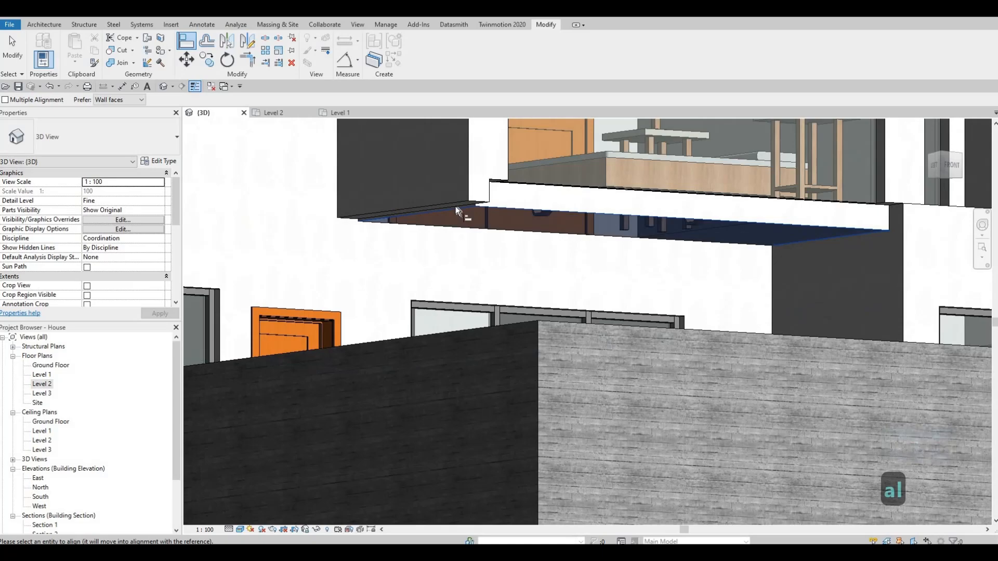
{"action": "key", "text": "Escape"}
{"action": "key", "text": "Escape"}
- Examine the front bedroom's lowered wall corner, the exposed slab edge and the rest of the facade from below and above
{"action": "middle_click_drag", "start_coordinate": [436, 201], "coordinate": [431, 299], "text": "shift"}
{"action": "scroll", "coordinate": [447, 253], "scroll_direction": "down", "scroll_amount": 2}
{"action": "middle_click_drag", "start_coordinate": [444, 478], "coordinate": [406, 338]}
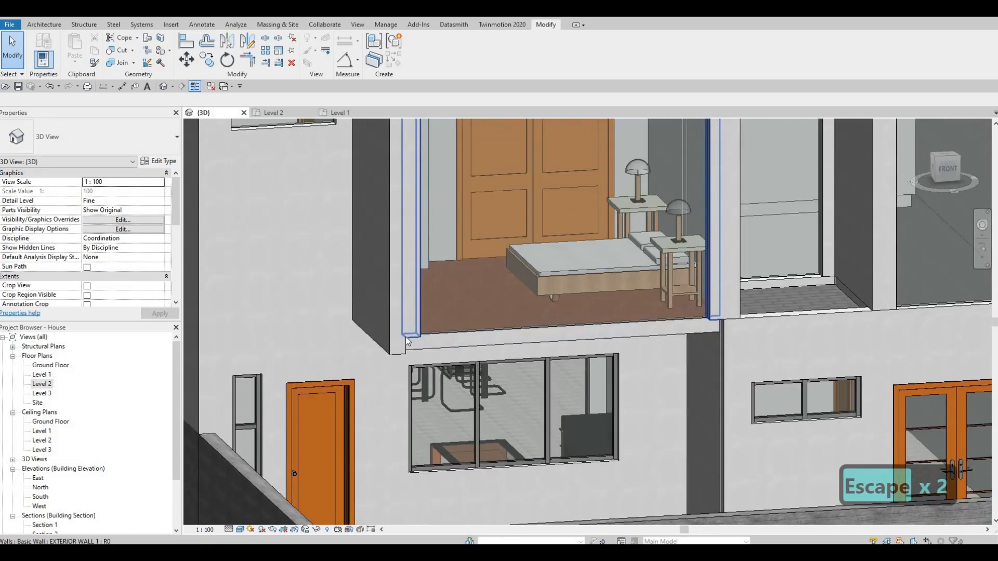
{"action": "middle_click_drag", "start_coordinate": [503, 322], "coordinate": [299, 338], "text": "shift"}
{"action": "middle_click_drag", "start_coordinate": [437, 312], "coordinate": [540, 174]}
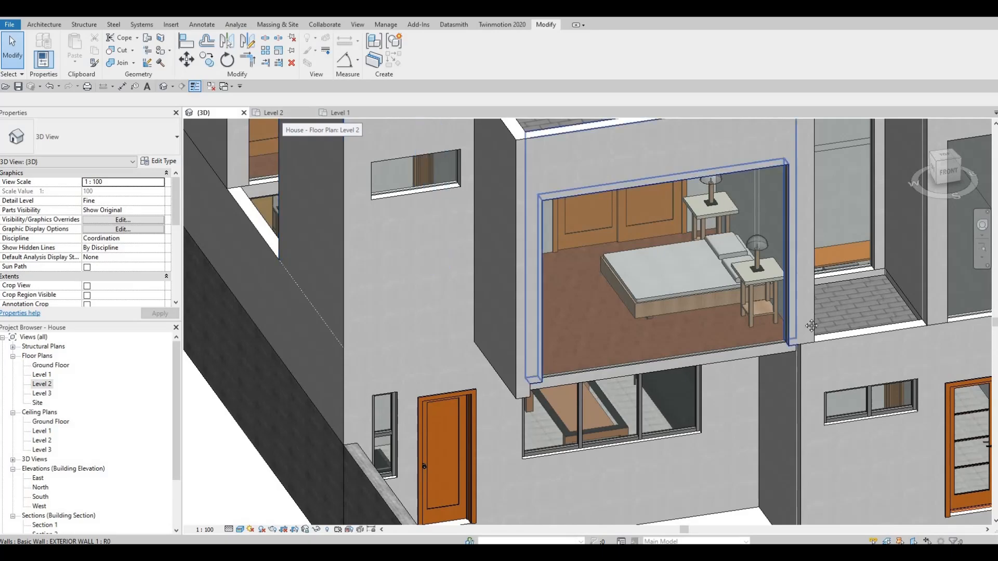
{"action": "middle_click_drag", "start_coordinate": [782, 357], "coordinate": [823, 211], "text": "shift"}
{"action": "scroll", "coordinate": [484, 366], "scroll_direction": "down", "scroll_amount": 1}
{"action": "scroll", "coordinate": [823, 210], "scroll_direction": "up", "scroll_amount": 4}
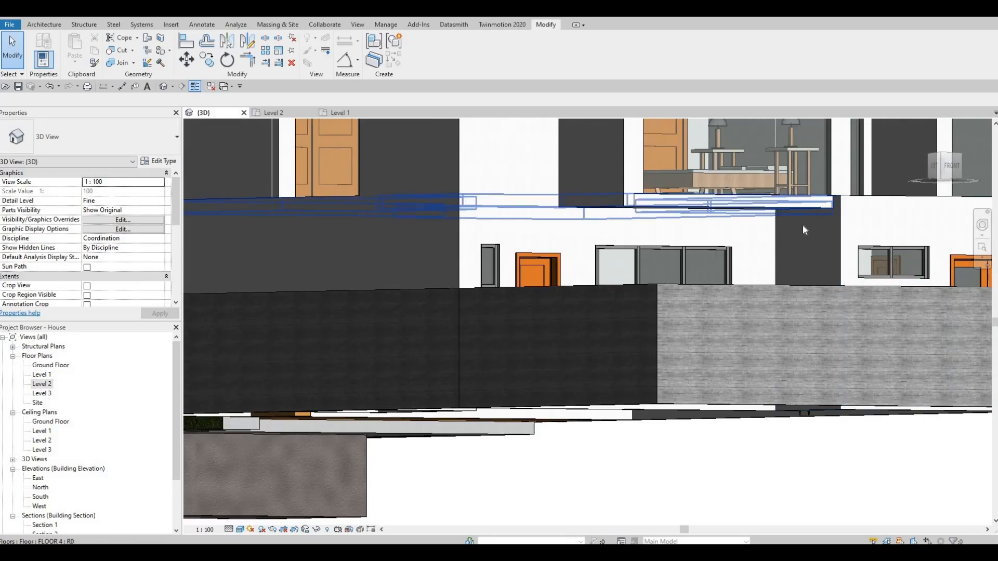
{"action": "middle_click_drag", "start_coordinate": [566, 284], "coordinate": [566, 357], "text": "shift"}
{"action": "scroll", "coordinate": [556, 358], "scroll_direction": "down", "scroll_amount": 1}
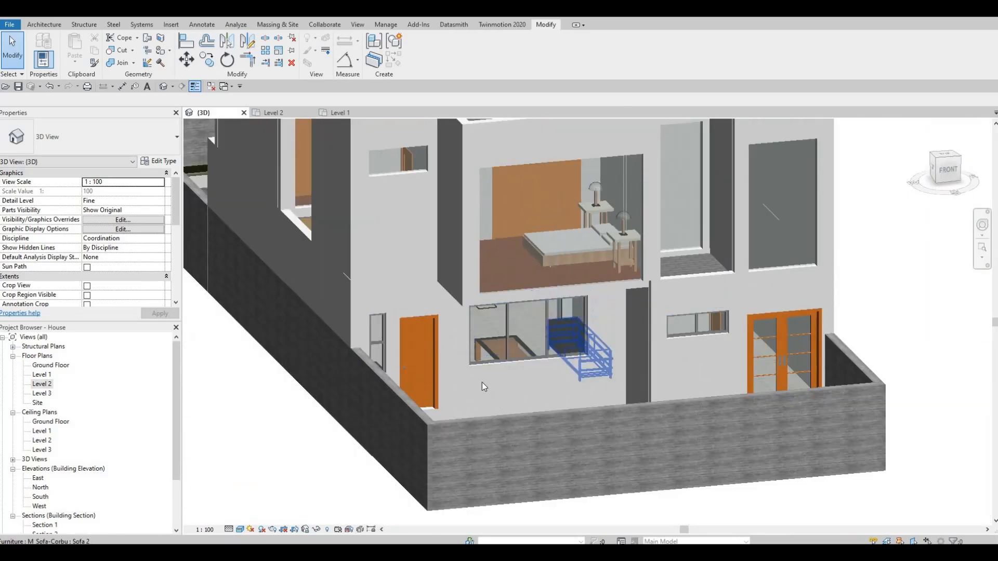
{"action": "middle_click_drag", "start_coordinate": [520, 306], "coordinate": [711, 341], "text": "shift"}
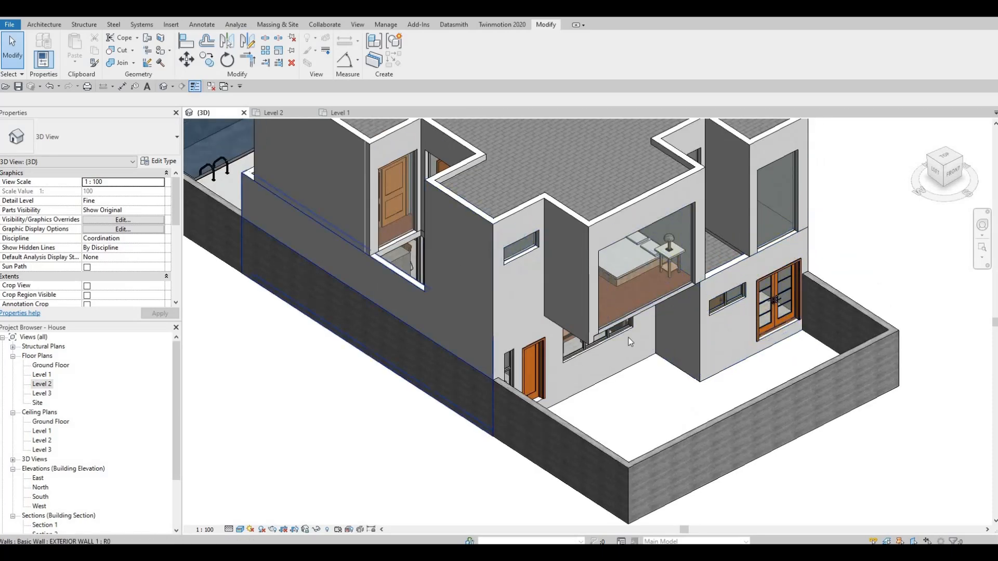
{"action": "middle_click_drag", "start_coordinate": [627, 387], "coordinate": [623, 413]}
{"action": "key", "text": "F1"}
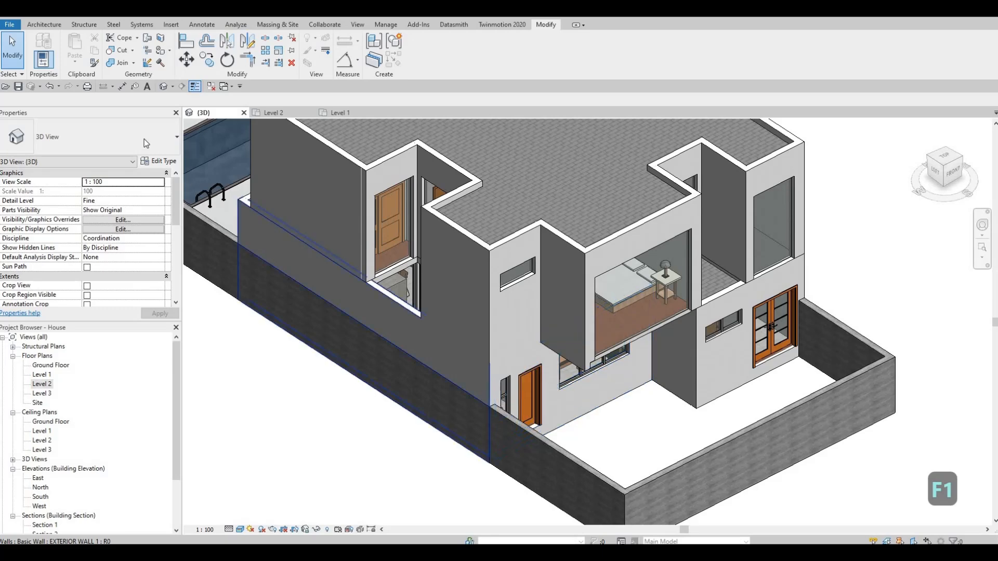
- Create an in-place model in the Generic Models category, keeping the proposed name
{"action": "left_click", "coordinate": [43, 25]}
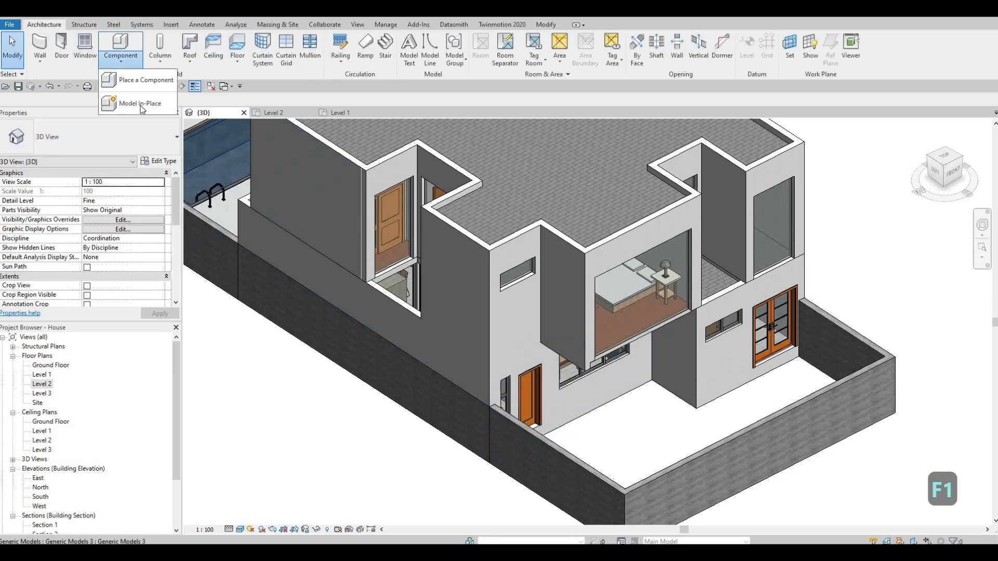
{"action": "left_click", "coordinate": [140, 105]}
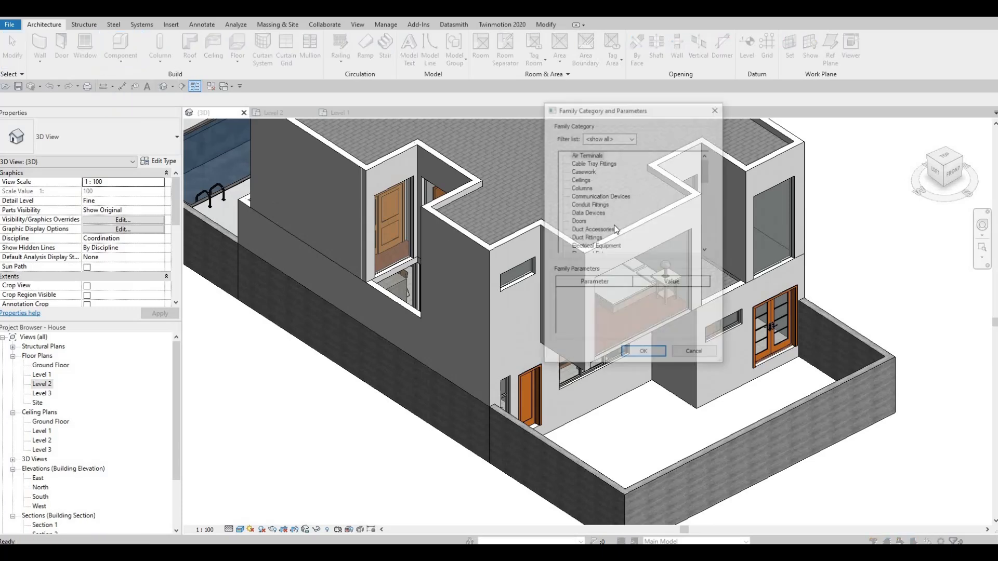
{"action": "scroll", "coordinate": [608, 242], "scroll_direction": "down", "scroll_amount": 2}
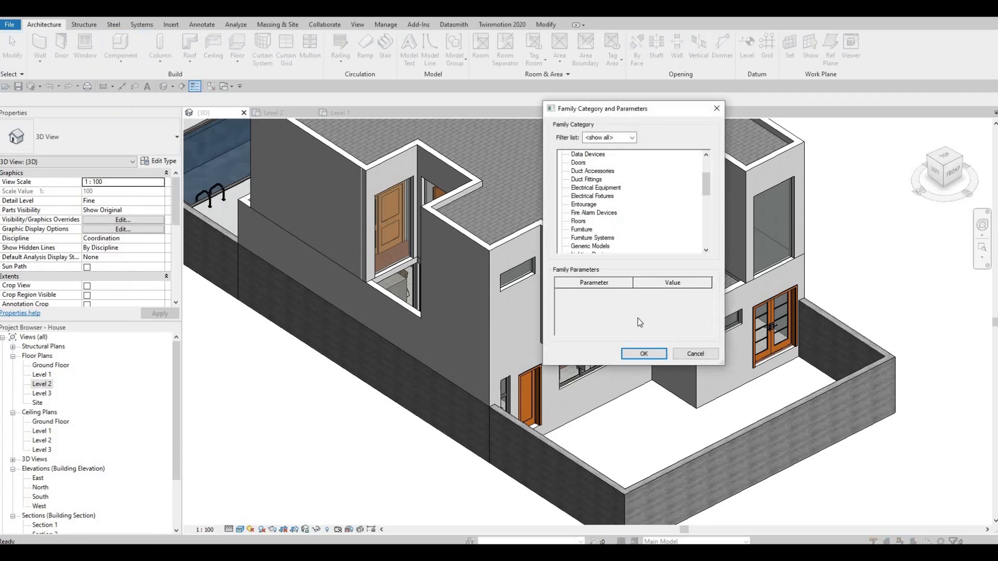
{"action": "left_click", "coordinate": [592, 246]}
{"action": "left_click", "coordinate": [619, 352]}
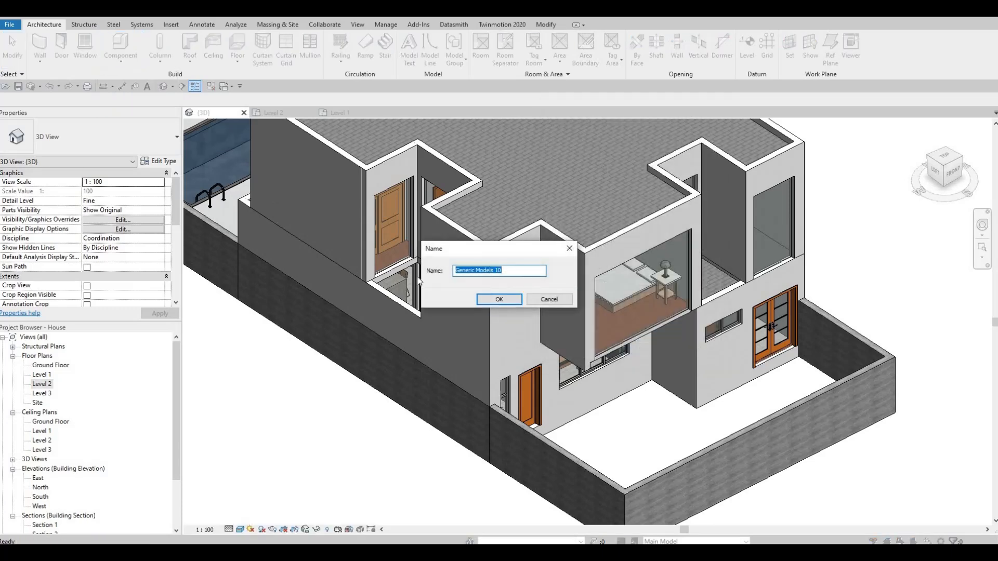
{"action": "left_click", "coordinate": [504, 299]}
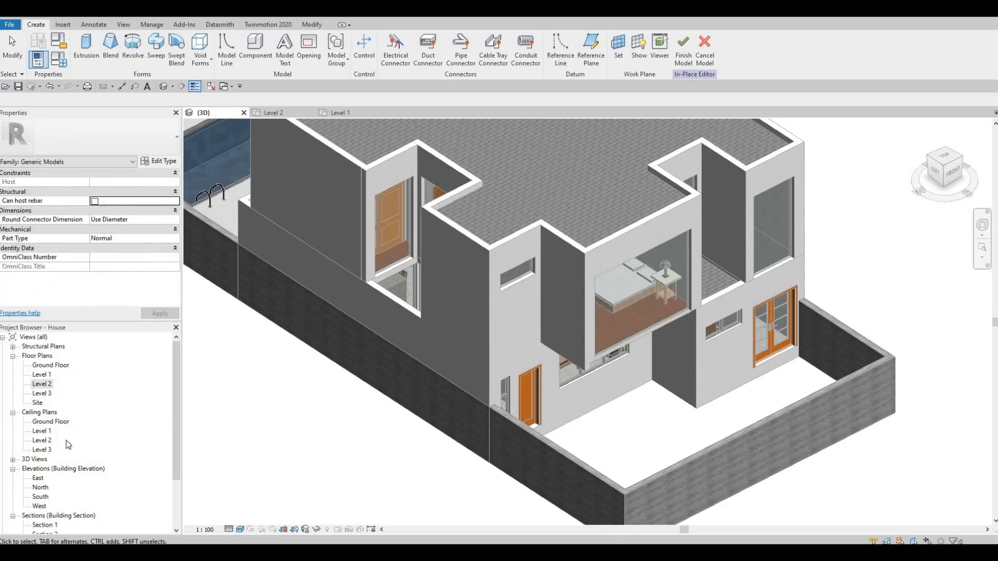
- Start an extrusion in the South elevation, picking the front face of the Level 2 floor slab (FLOOR 4) as work plane
{"action": "double_click", "coordinate": [38, 498]}
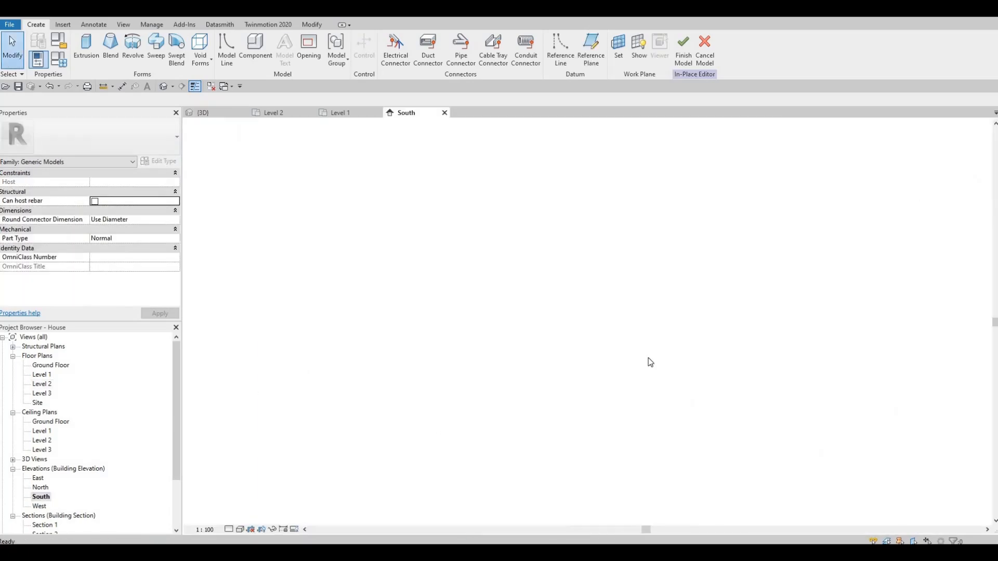
{"action": "scroll", "coordinate": [582, 346], "scroll_direction": "up", "scroll_amount": 3}
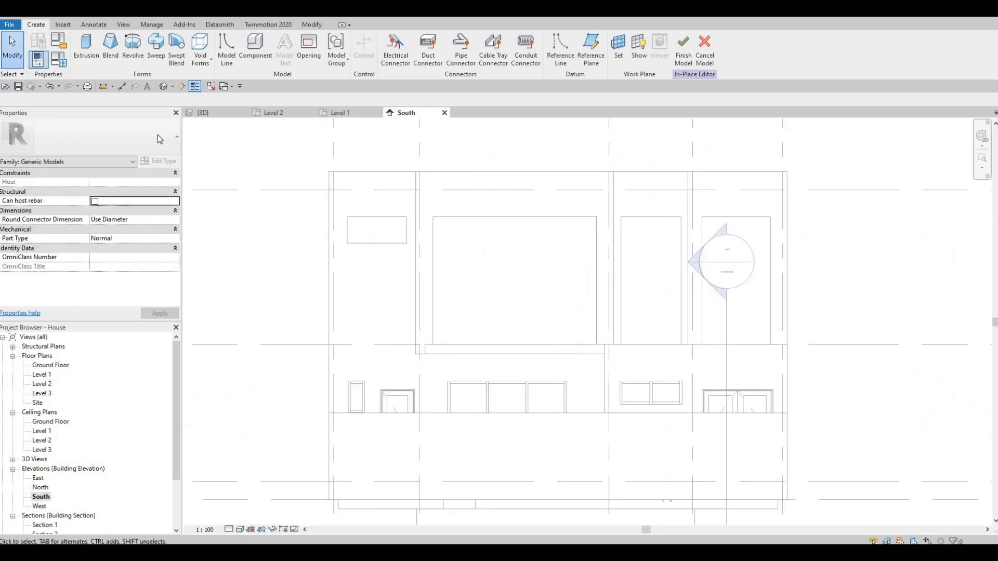
{"action": "left_click", "coordinate": [79, 56]}
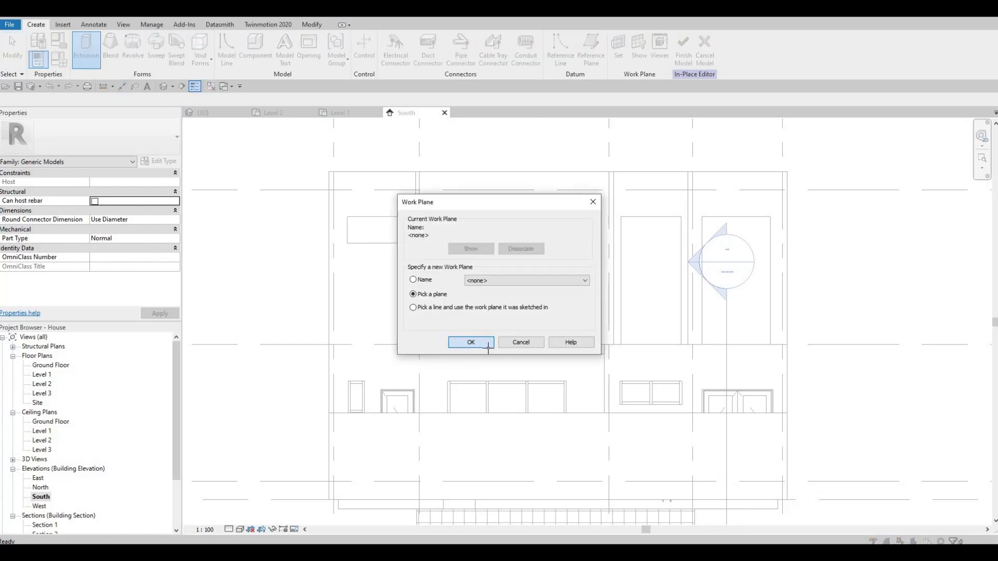
{"action": "left_click", "coordinate": [471, 342]}
{"action": "left_click", "coordinate": [466, 347]}
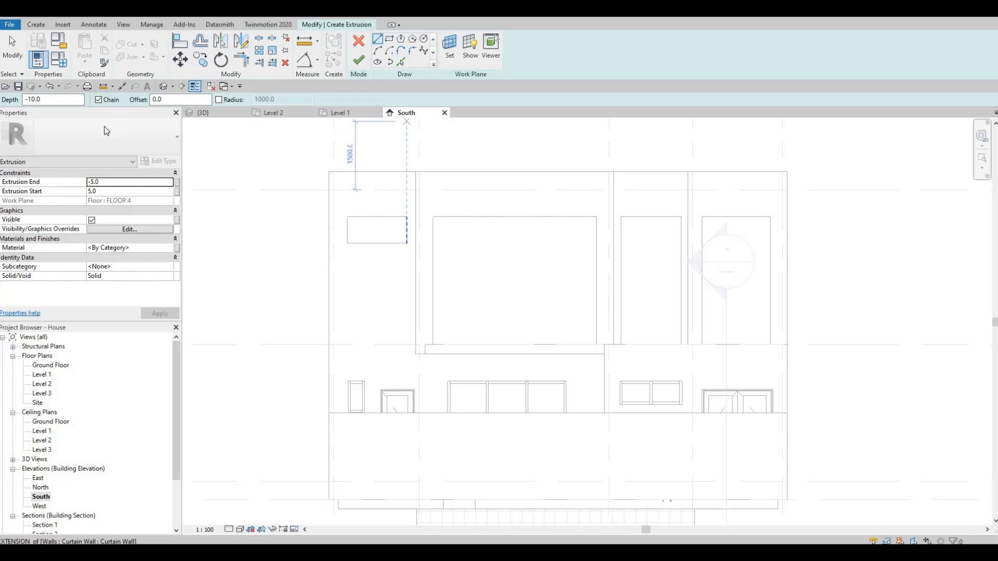
- Set the Extrusion End to 400 and the Extrusion Start to 0
{"action": "left_click", "coordinate": [121, 185]}
{"action": "type", "text": "4"}
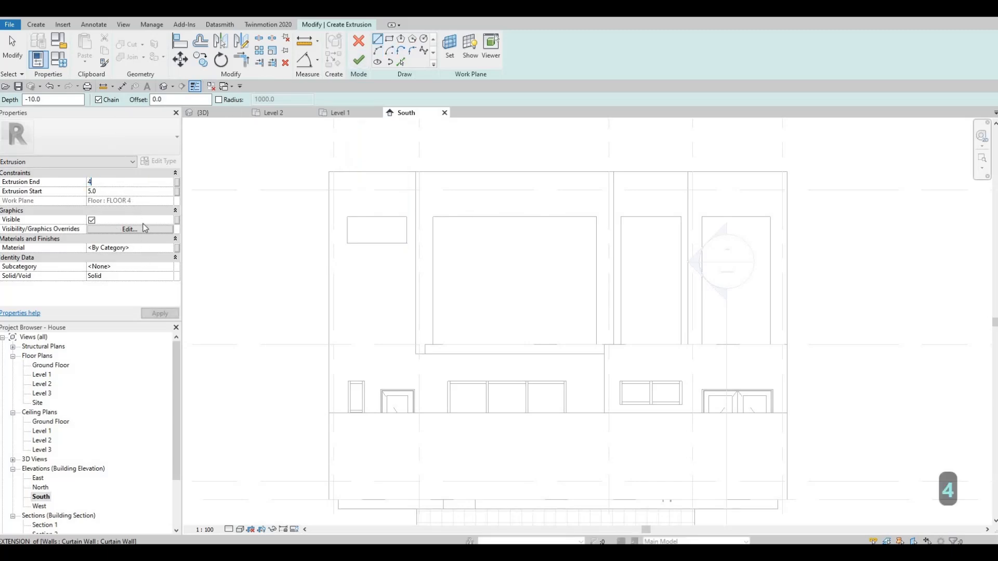
{"action": "type", "text": "00"}
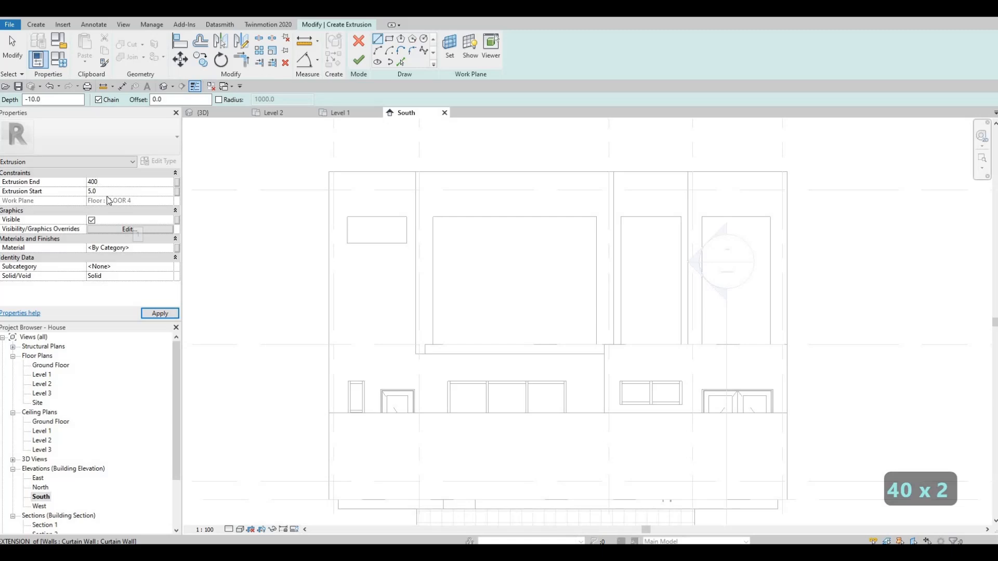
{"action": "key", "text": "BackSpace"}
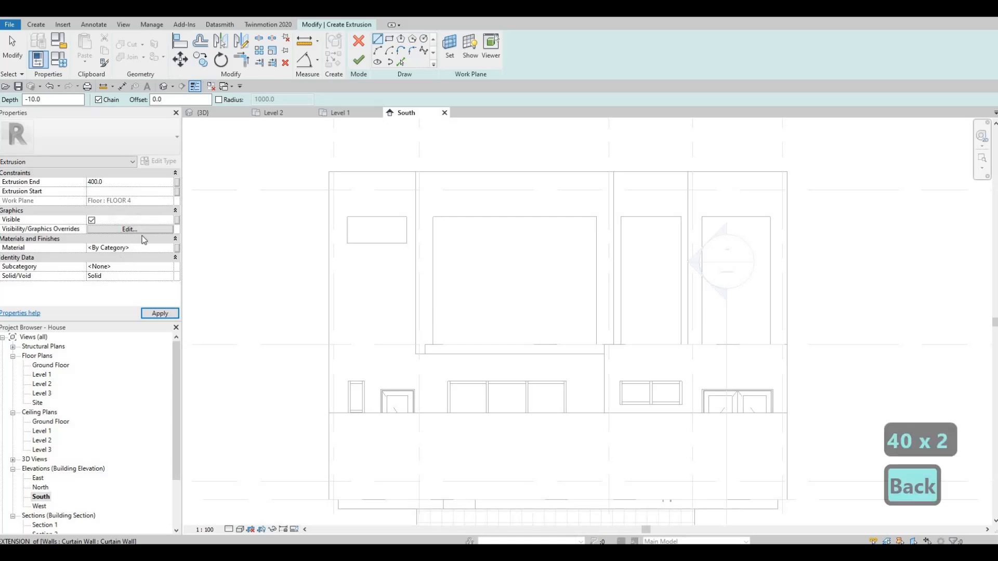
{"action": "type", "text": "0"}
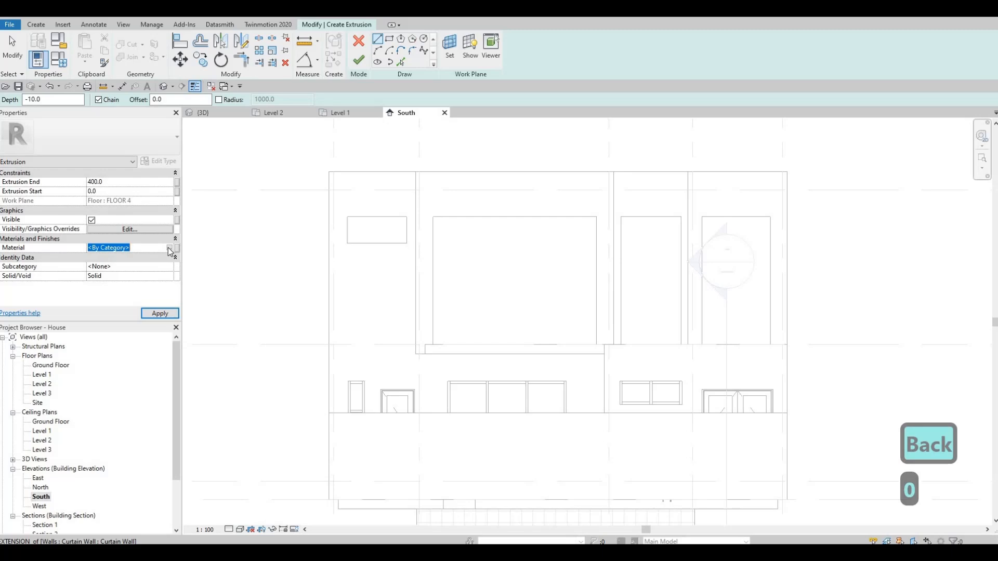
- Duplicate the Gypsum Wall Board(2) material and assign the copy to the extrusion
{"action": "left_click", "coordinate": [168, 248]}
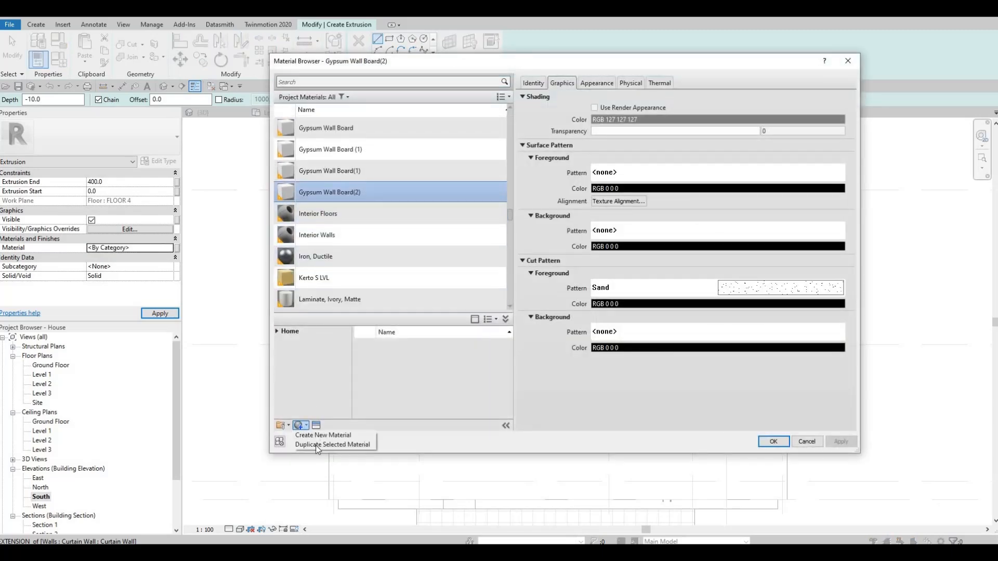
{"action": "left_click", "coordinate": [332, 445]}
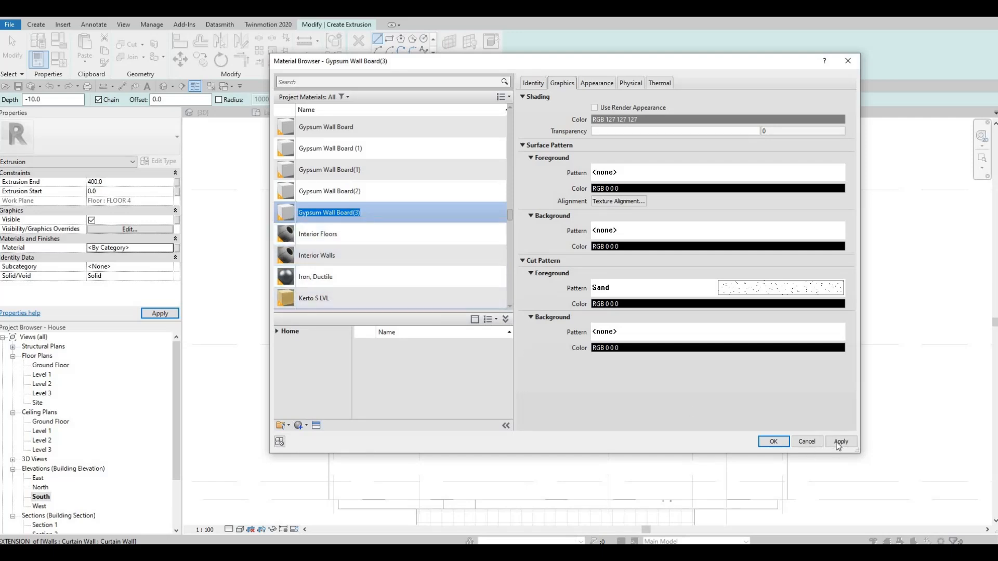
{"action": "left_click", "coordinate": [774, 441]}
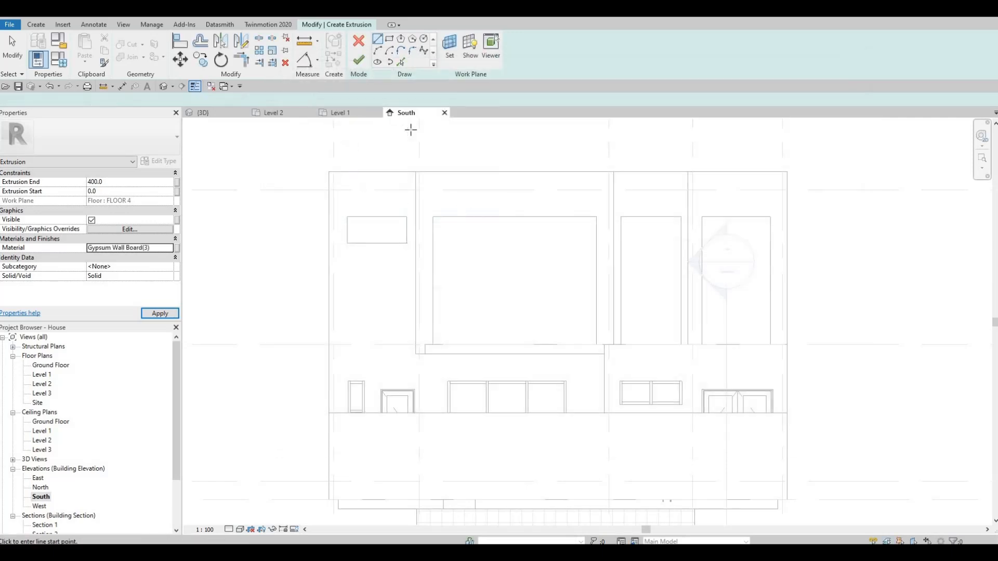
- Sketch a rectangle about 7915 mm long and 200 mm high along the Level 2 slab edge, ending at the facade's far outer edge
{"action": "left_click", "coordinate": [389, 39]}
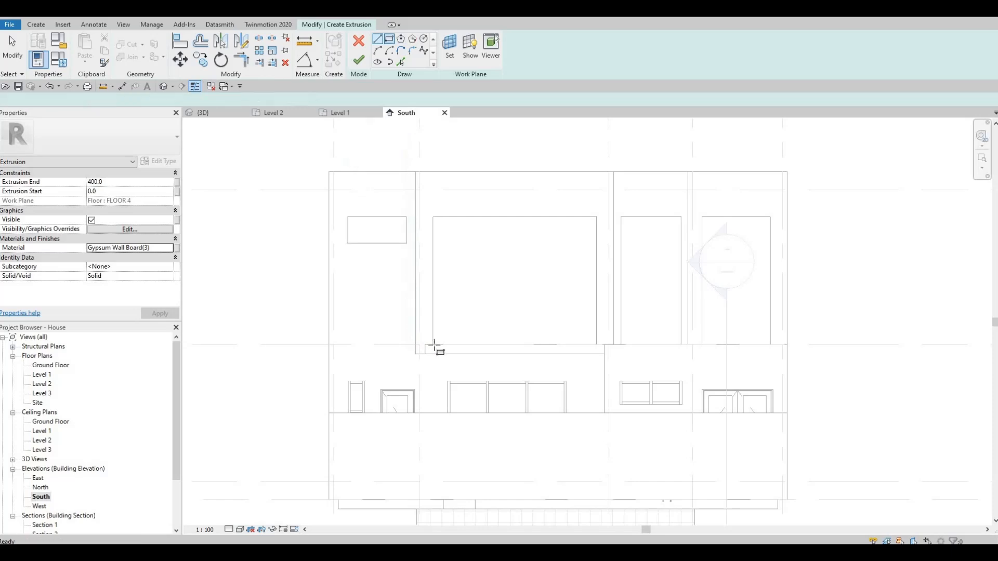
{"action": "scroll", "coordinate": [427, 347], "scroll_direction": "up", "scroll_amount": 1}
{"action": "scroll", "coordinate": [428, 347], "scroll_direction": "up", "scroll_amount": 2}
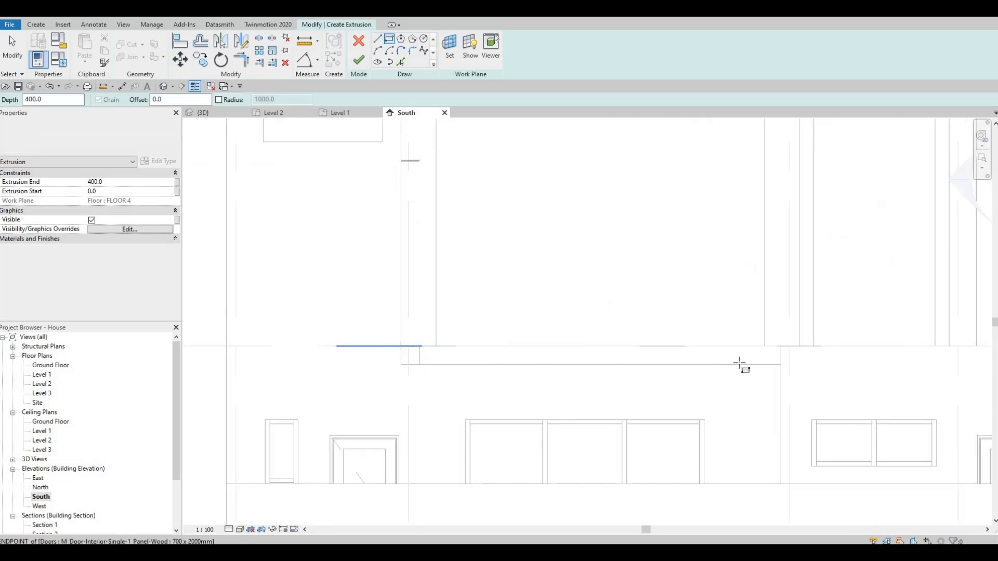
{"action": "scroll", "coordinate": [742, 384], "scroll_direction": "down", "scroll_amount": 5}
{"action": "scroll", "coordinate": [871, 380], "scroll_direction": "up", "scroll_amount": 4}
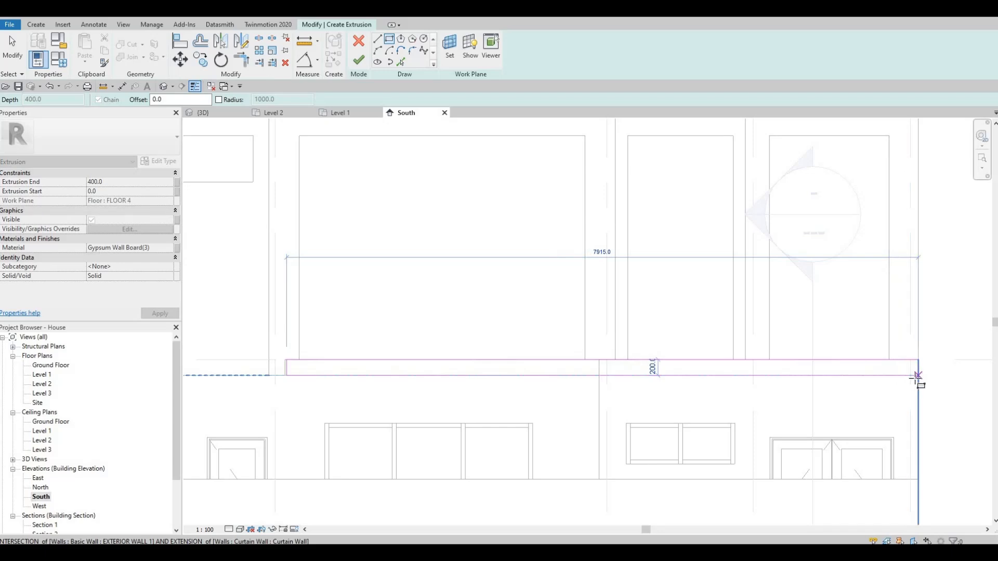
{"action": "key", "text": "Escape"}
{"action": "key", "text": "Escape"}
{"action": "key", "text": "Escape"}
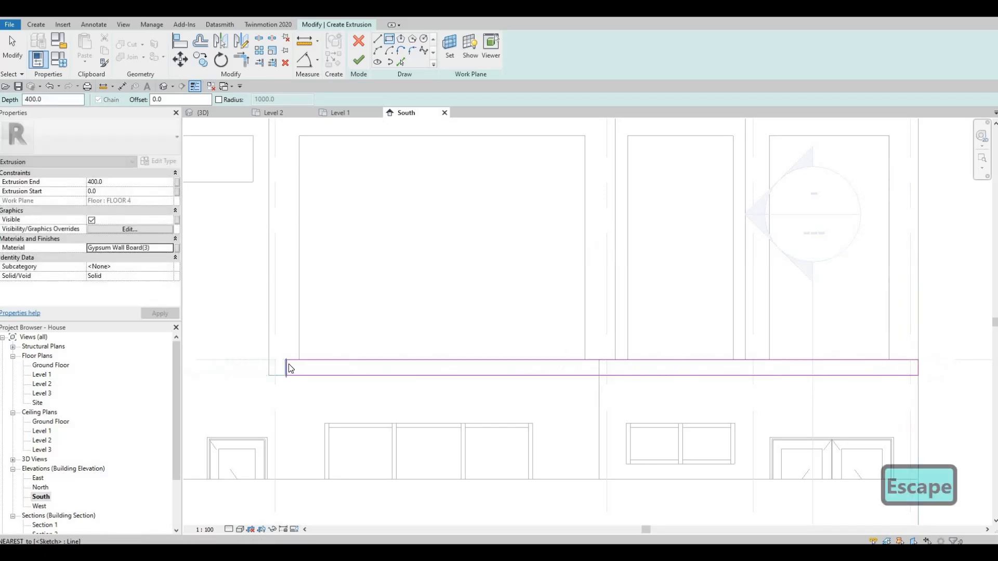
- Move the rectangle's short side beside the bedroom's side wall outward to 100 mm from that wall's centreline
{"action": "scroll", "coordinate": [289, 363], "scroll_direction": "up", "scroll_amount": 3}
{"action": "left_click", "coordinate": [280, 355]}
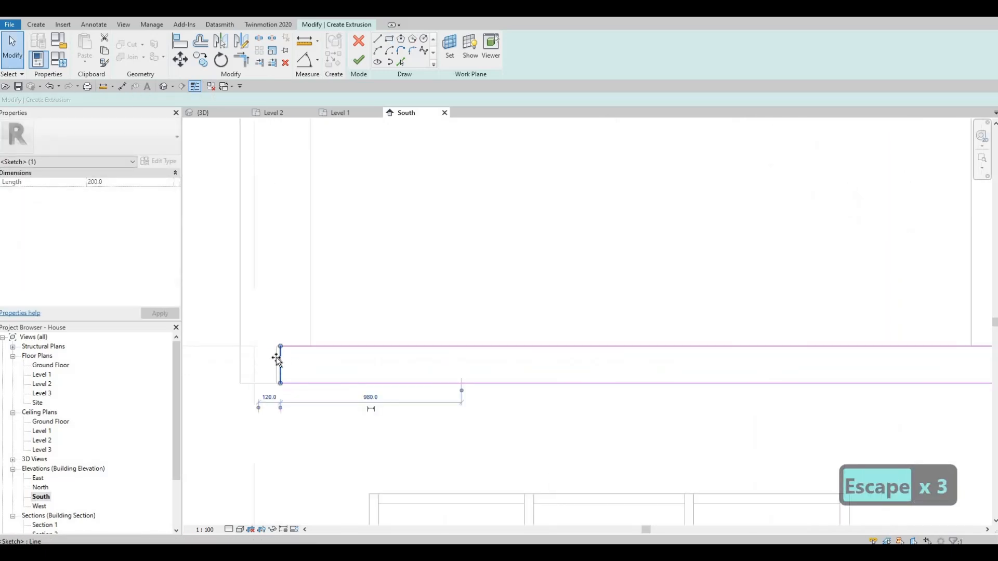
{"action": "left_click_drag", "start_coordinate": [279, 357], "coordinate": [277, 357]}
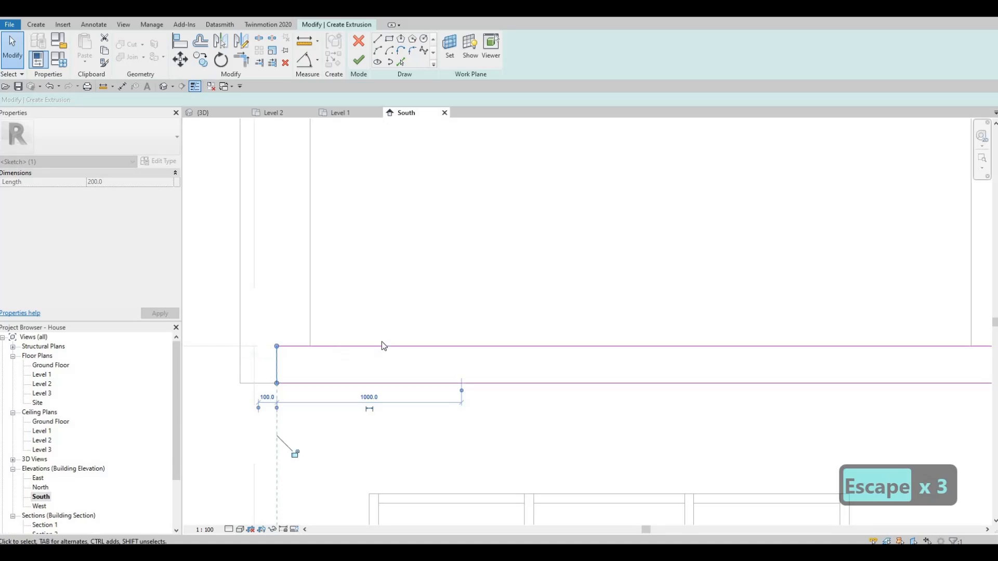
- Sketch a vertical rectangle about 148 mm wide and 1300 mm high below the band's outer end, down to the boundary wall top
{"action": "key", "text": "Escape"}
{"action": "scroll", "coordinate": [599, 369], "scroll_direction": "down", "scroll_amount": 4}
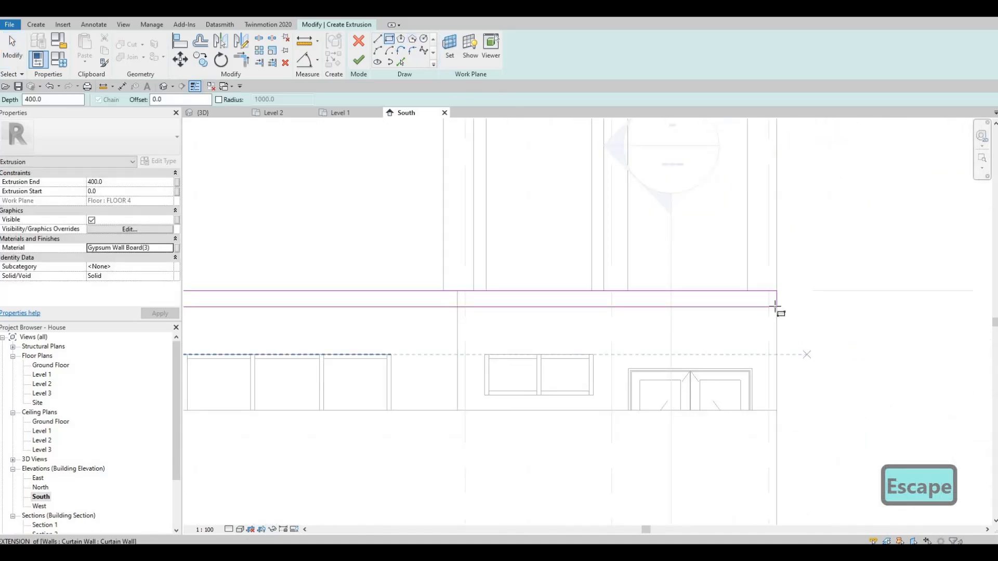
{"action": "left_click", "coordinate": [762, 410]}
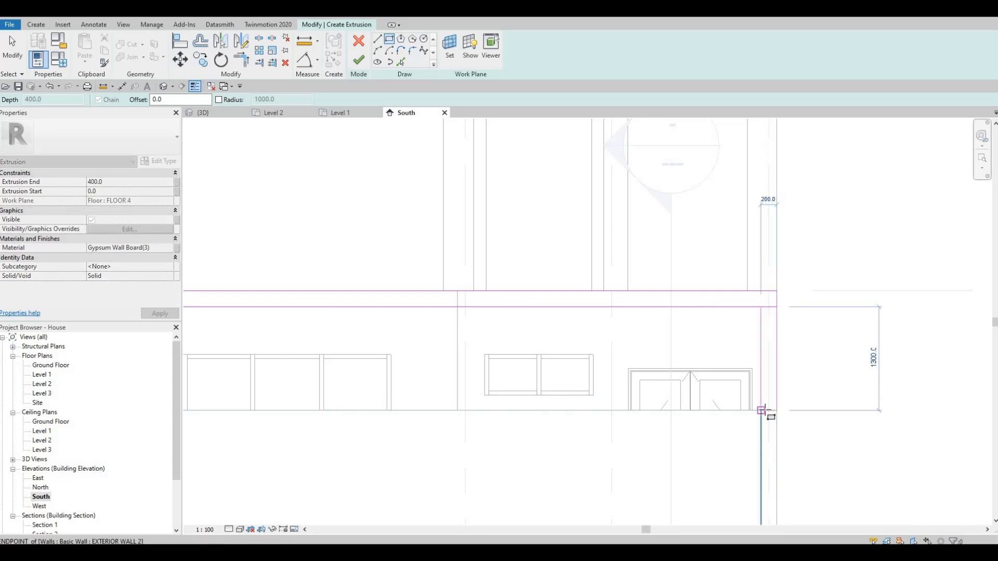
{"action": "left_click", "coordinate": [747, 323]}
{"action": "key", "text": "Escape"}
{"action": "key", "text": "Escape"}
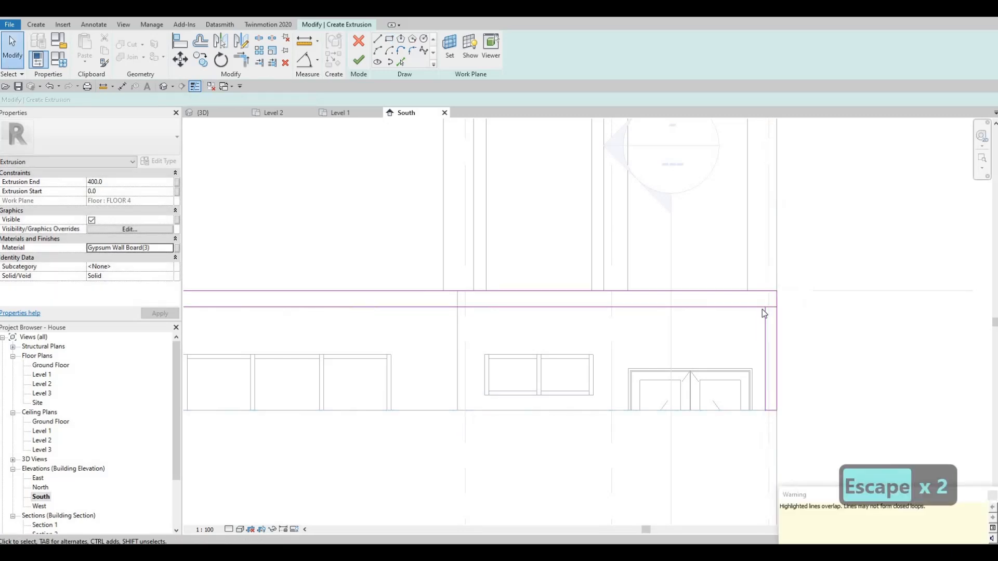
{"action": "key", "text": "Escape"}
- Trim the band's lower line at the leg's inner line and delete the overlapping segments where the leg meets the band
{"action": "key", "text": "t"}
{"action": "key", "text": "r"}
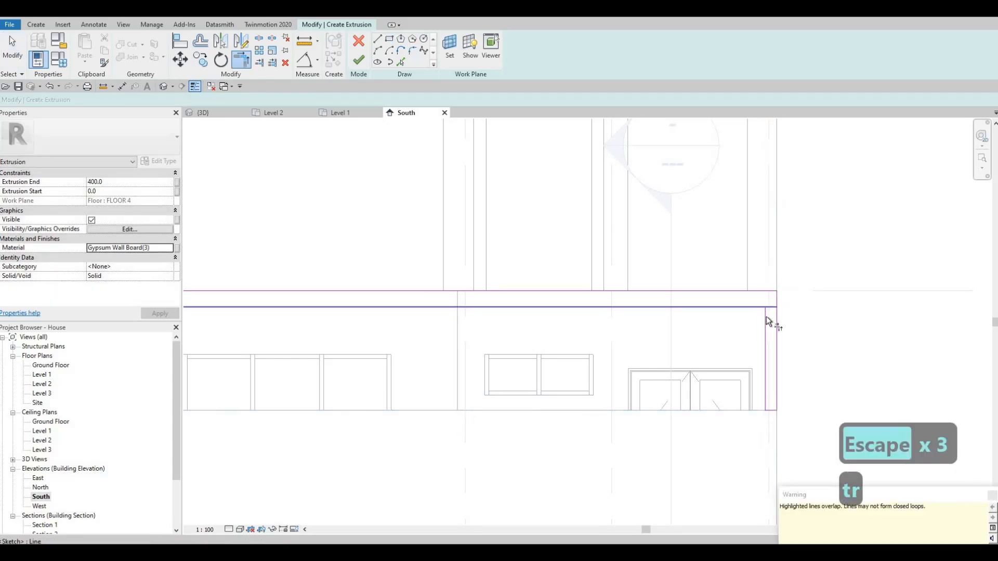
{"action": "key", "text": "Escape"}
{"action": "key", "text": "Escape"}
{"action": "left_click", "coordinate": [774, 306]}
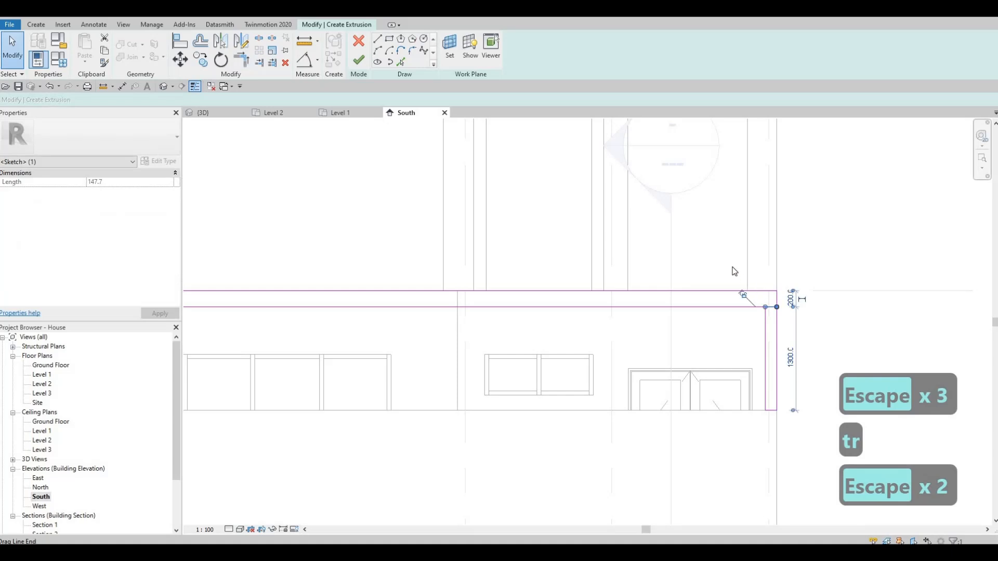
{"action": "key", "text": "Delete"}
{"action": "left_click", "coordinate": [777, 326]}
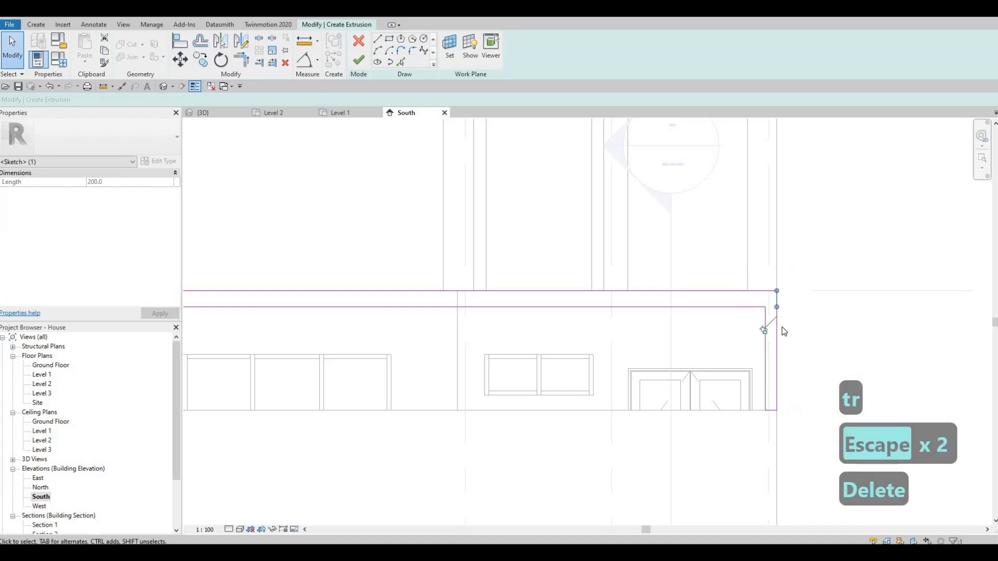
{"action": "key", "text": "Delete"}
- Trim the band's upper line and the leg's outer line into a corner and finish the L-shaped extrusion sketch
{"action": "key", "text": "t"}
{"action": "key", "text": "r"}
{"action": "left_click", "coordinate": [751, 292]}
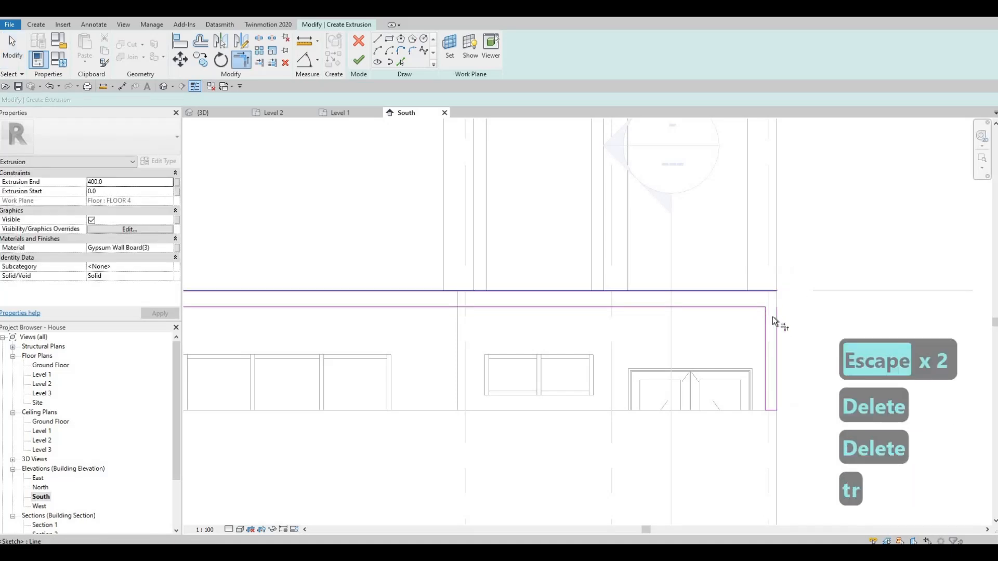
{"action": "left_click", "coordinate": [776, 322]}
{"action": "key", "text": "Escape"}
{"action": "scroll", "coordinate": [704, 374], "scroll_direction": "down", "scroll_amount": 3}
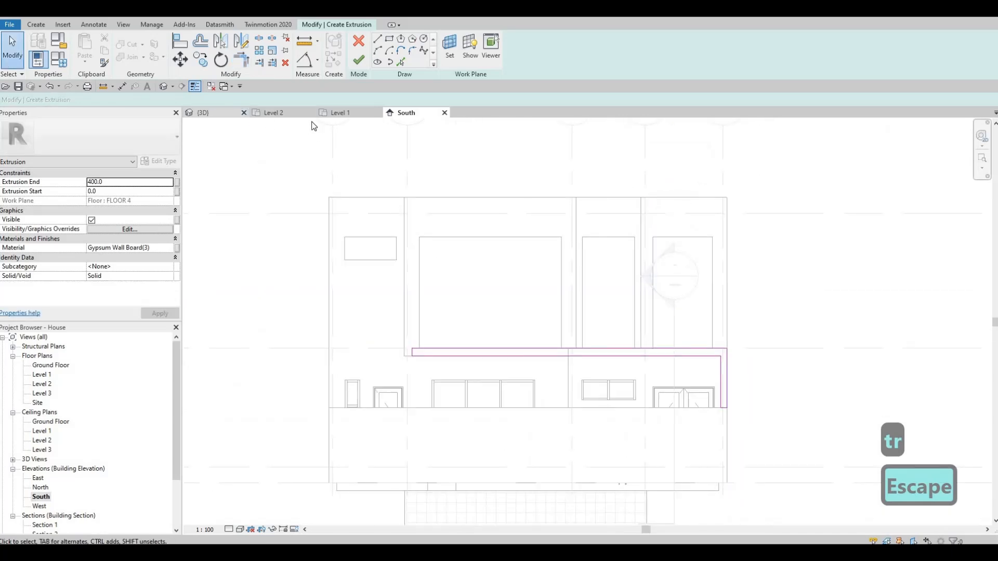
{"action": "left_click", "coordinate": [352, 68]}
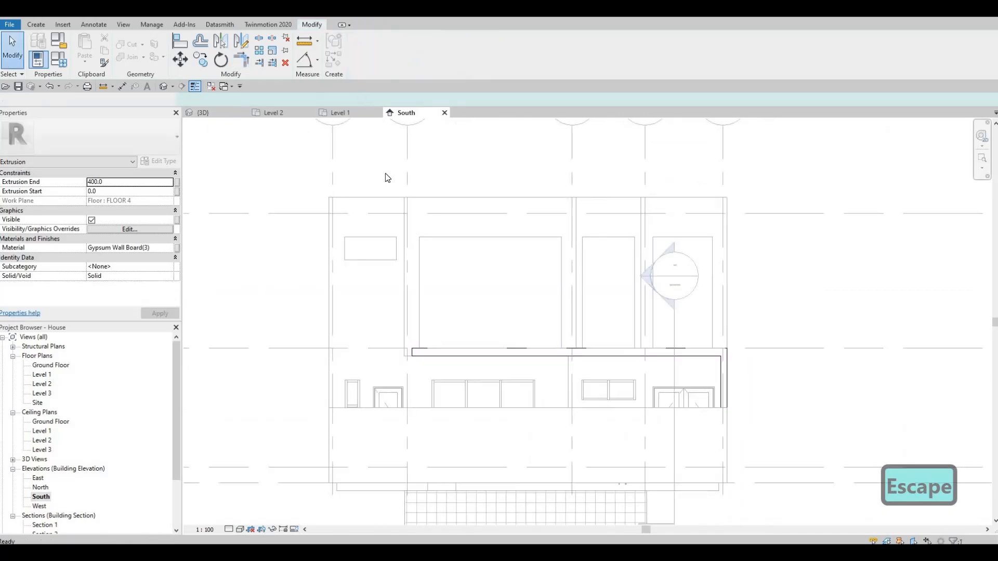
- In the 3D view, pull the extrusion's front face outward to a depth of about 970 mm
{"action": "key", "text": "ctrl+Tab"}
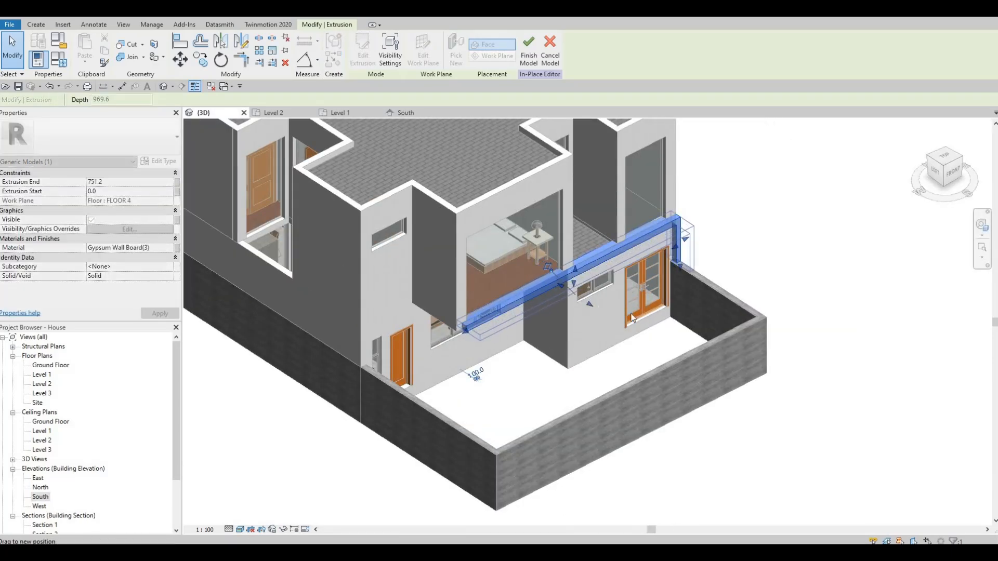
{"action": "key", "text": "Escape"}
{"action": "middle_click_drag", "start_coordinate": [647, 316], "coordinate": [612, 336], "text": "shift"}
{"action": "scroll", "coordinate": [610, 338], "scroll_direction": "up", "scroll_amount": 3}
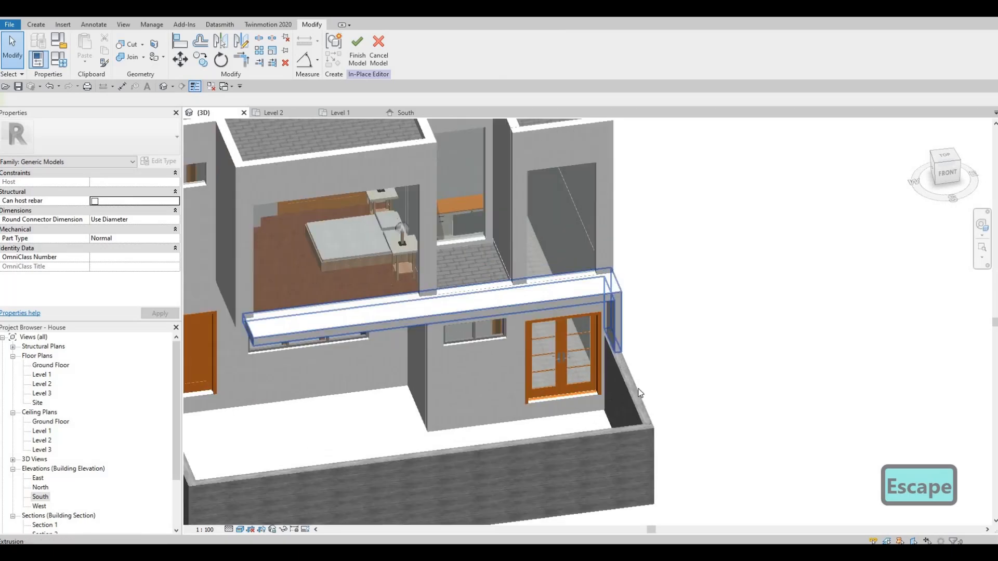
{"action": "key", "text": "a"}
{"action": "key", "text": "l"}
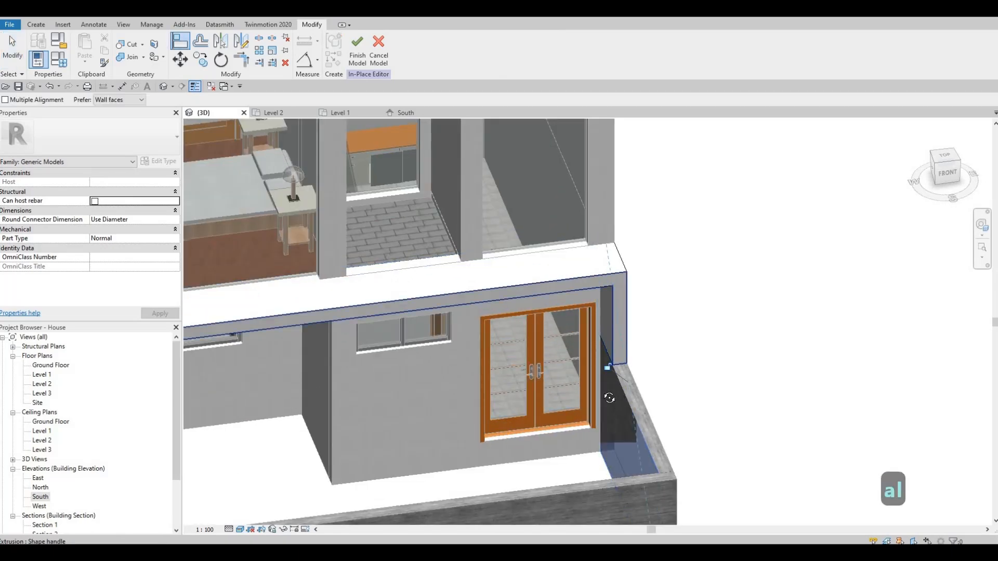
{"action": "key", "text": "Escape"}
{"action": "key", "text": "Escape"}
{"action": "middle_click_drag", "start_coordinate": [606, 403], "coordinate": [350, 324], "text": "shift"}
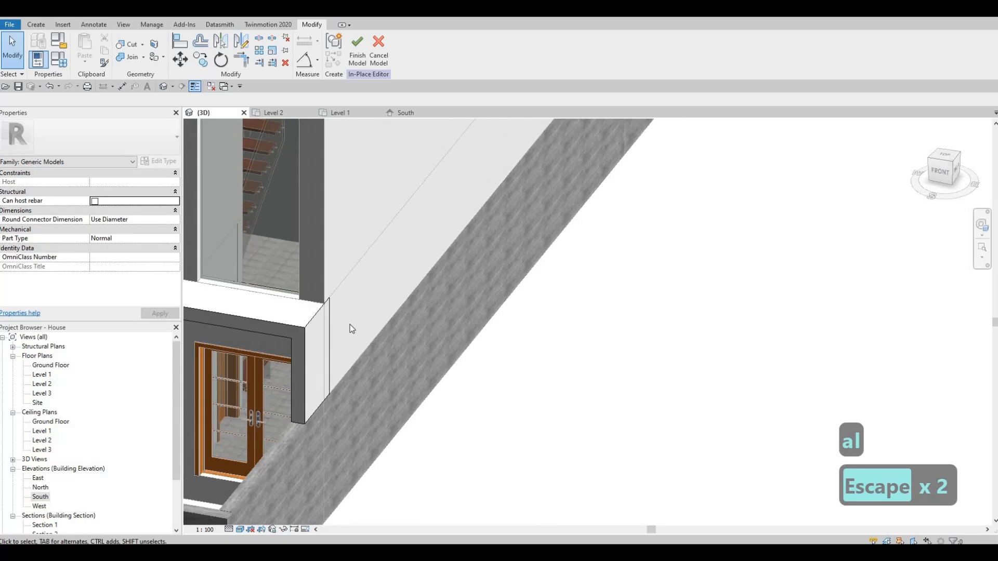
{"action": "scroll", "coordinate": [541, 382], "scroll_direction": "down", "scroll_amount": 2}
{"action": "middle_click_drag", "start_coordinate": [541, 383], "coordinate": [557, 394], "text": "shift"}
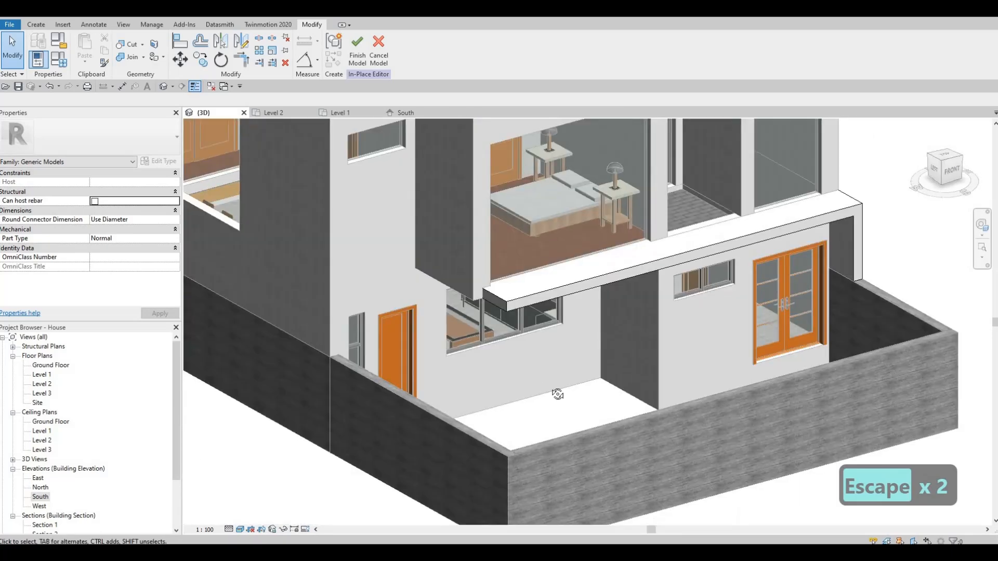
{"action": "middle_click_drag", "start_coordinate": [563, 441], "coordinate": [484, 400], "text": "shift"}
- Try to stretch the band's short end toward the bedroom's side wall, and undo the change
{"action": "left_click", "coordinate": [468, 397]}
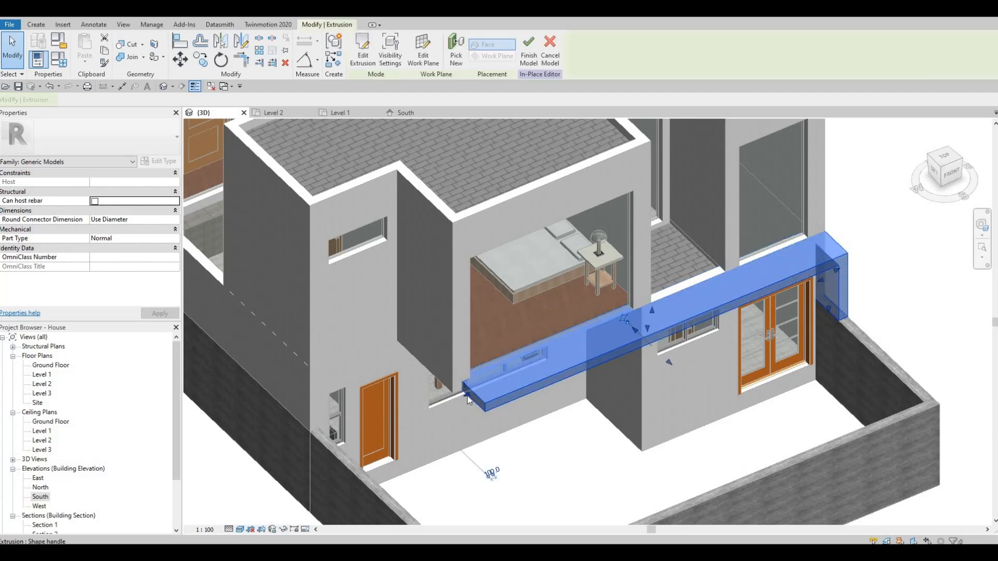
{"action": "scroll", "coordinate": [466, 395], "scroll_direction": "up", "scroll_amount": 2}
{"action": "left_click_drag", "start_coordinate": [460, 394], "coordinate": [457, 408]}
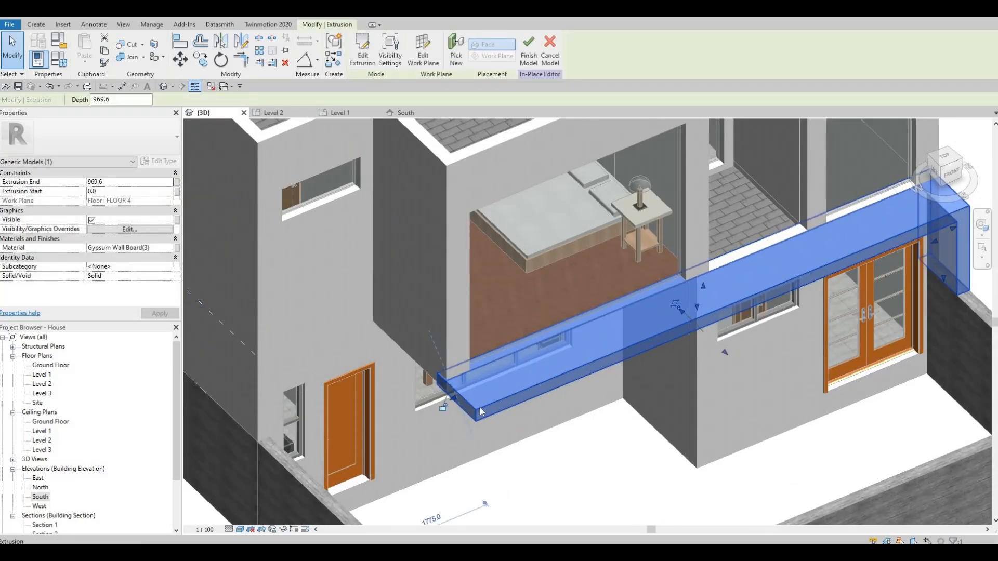
{"action": "key", "text": "ctrl+z"}
{"action": "middle_click_drag", "start_coordinate": [489, 298], "coordinate": [501, 282], "text": "shift"}
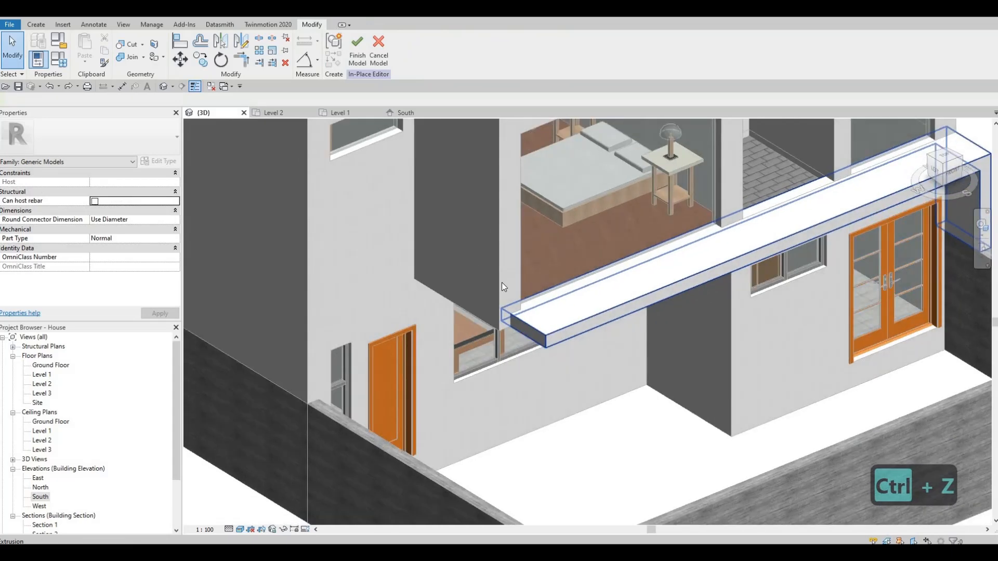
- In the Level 2 floor plan, cycle the wall join at the front bedroom's outer corner to its next configuration
{"action": "double_click", "coordinate": [42, 384]}
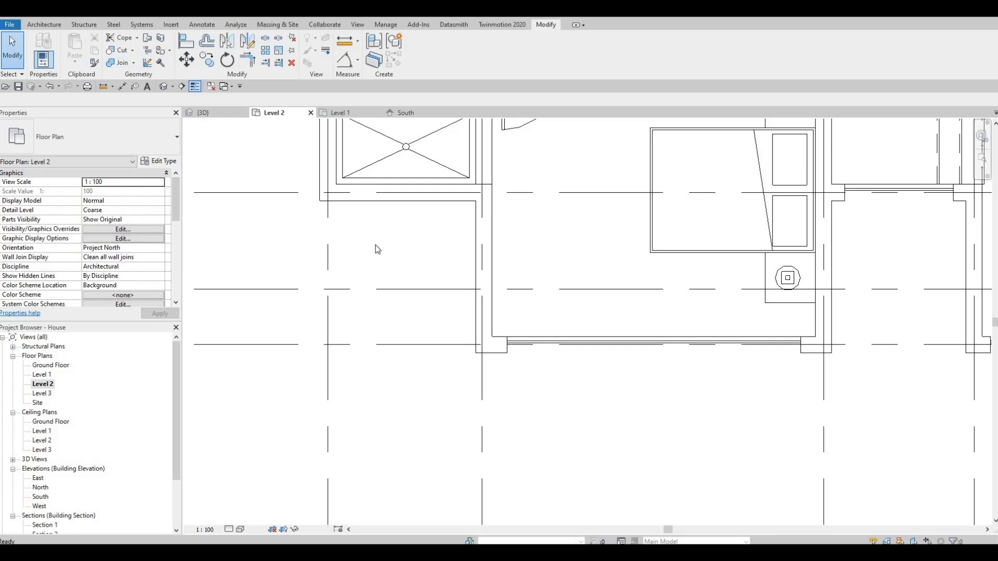
{"action": "left_click", "coordinate": [473, 349]}
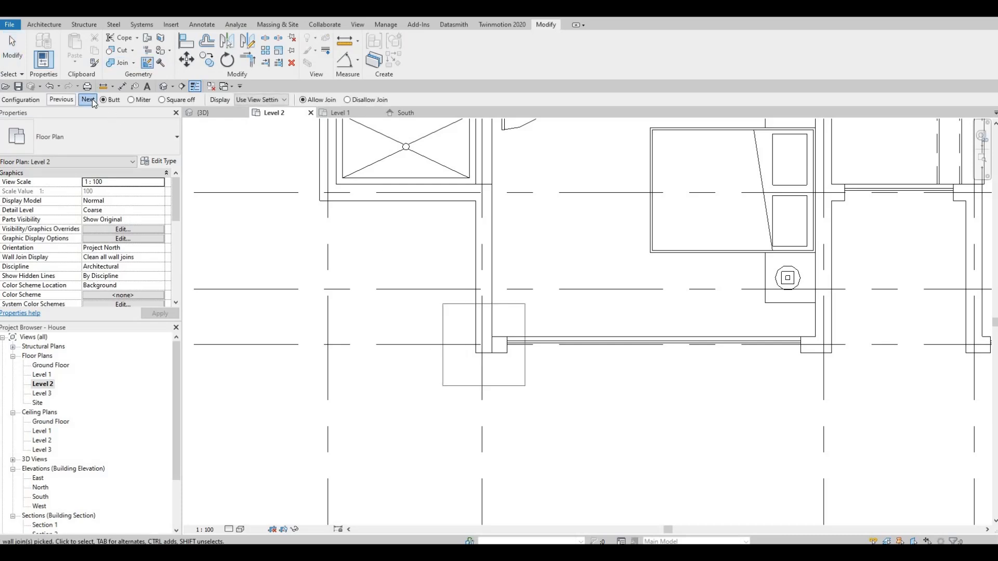
{"action": "left_click", "coordinate": [89, 99]}
{"action": "key", "text": "Escape"}
{"action": "key", "text": "Escape"}
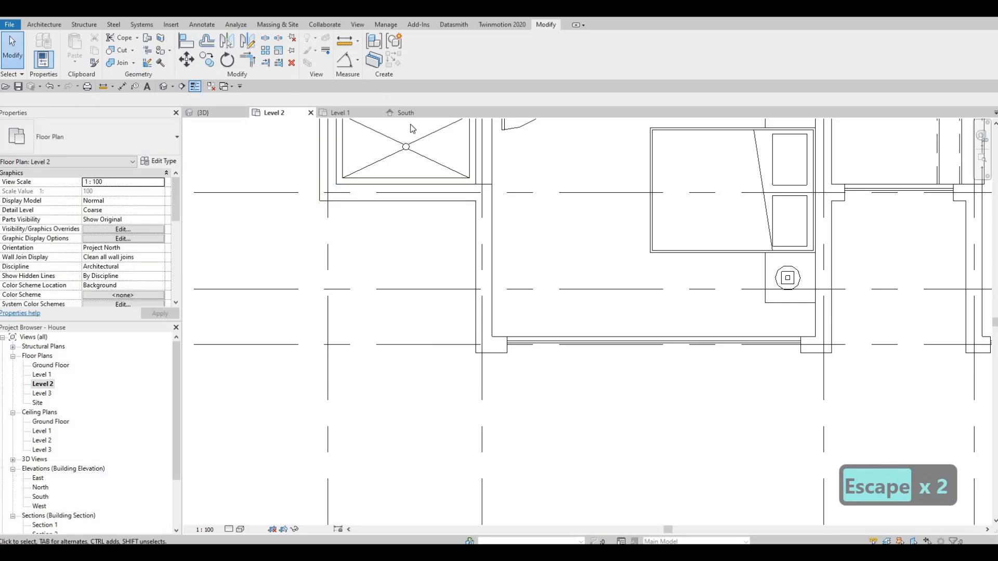
- In the 3D view, stretch the band's short end out to the outer face of the bedroom's side wall
{"action": "left_click", "coordinate": [210, 111]}
{"action": "key", "text": "Escape"}
{"action": "scroll", "coordinate": [543, 322], "scroll_direction": "up", "scroll_amount": 2}
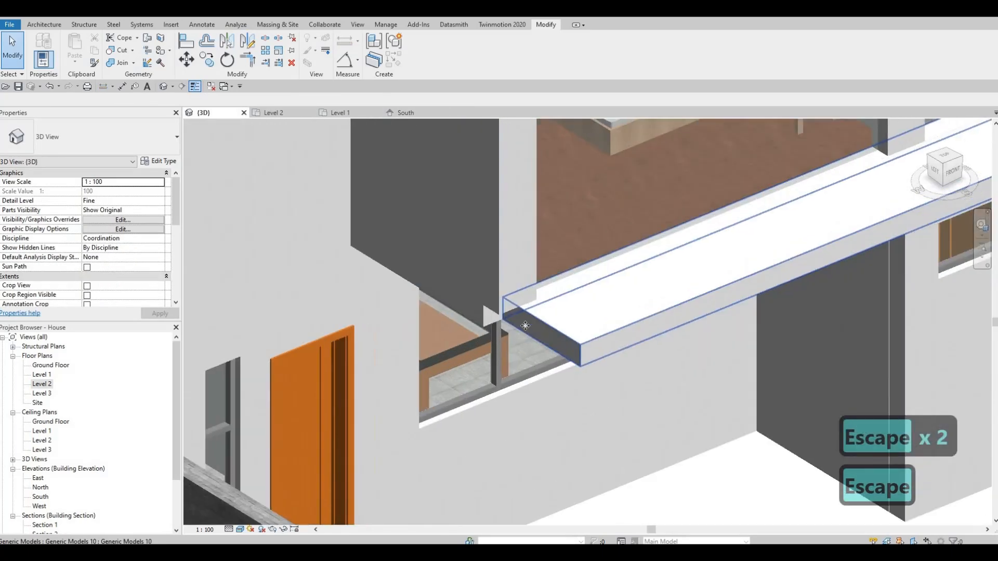
{"action": "left_click", "coordinate": [537, 336]}
{"action": "left_click_drag", "start_coordinate": [515, 335], "coordinate": [525, 340]}
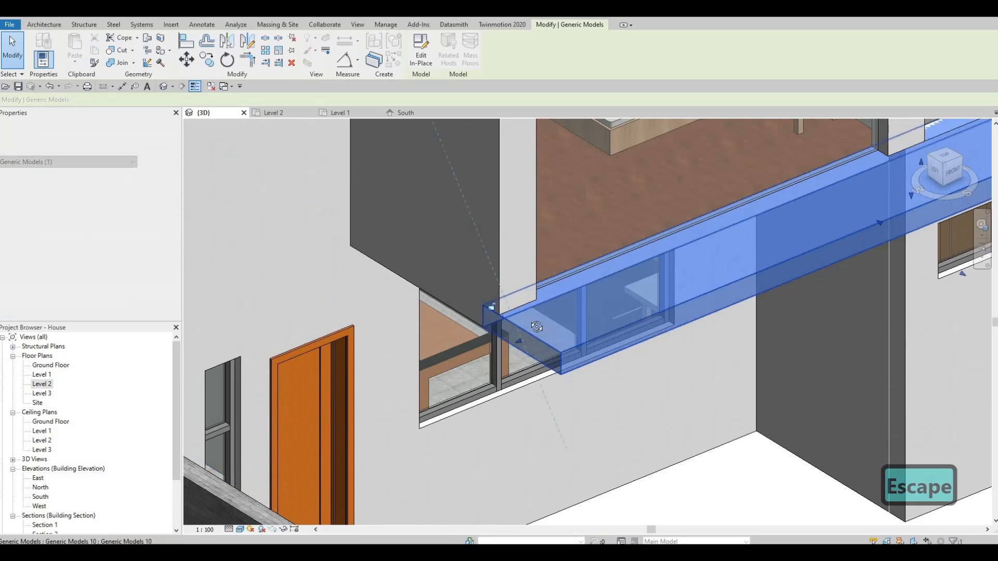
{"action": "key", "text": "Escape"}
- Extend the band's front face slightly farther out from the facade
{"action": "middle_click_drag", "start_coordinate": [526, 252], "coordinate": [504, 248], "text": "shift"}
{"action": "key", "text": "Escape"}
{"action": "scroll", "coordinate": [563, 299], "scroll_direction": "down", "scroll_amount": 3}
{"action": "middle_click_drag", "start_coordinate": [573, 339], "coordinate": [637, 377], "text": "shift"}
{"action": "left_click", "coordinate": [689, 356]}
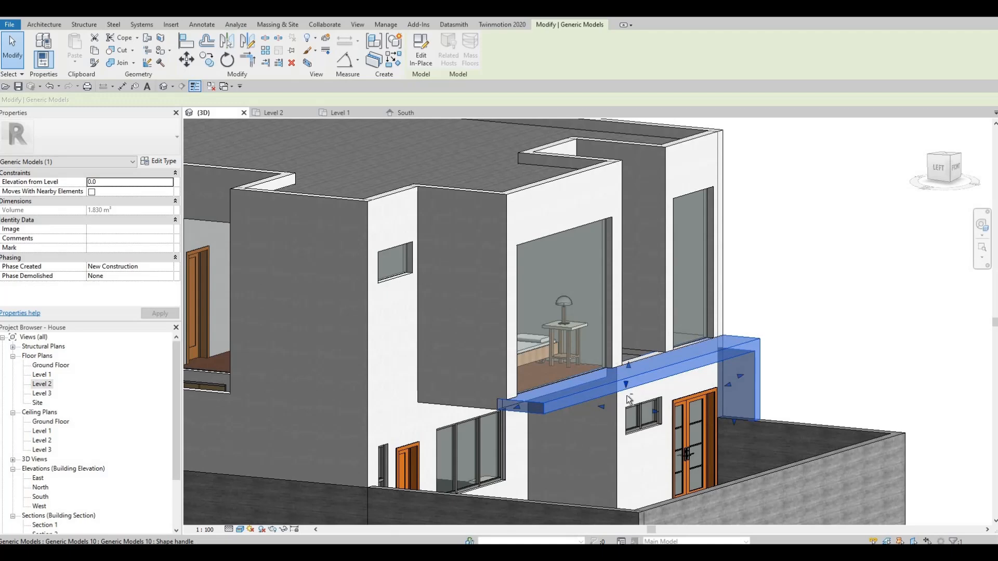
{"action": "middle_click_drag", "start_coordinate": [673, 456], "coordinate": [659, 415], "text": "shift"}
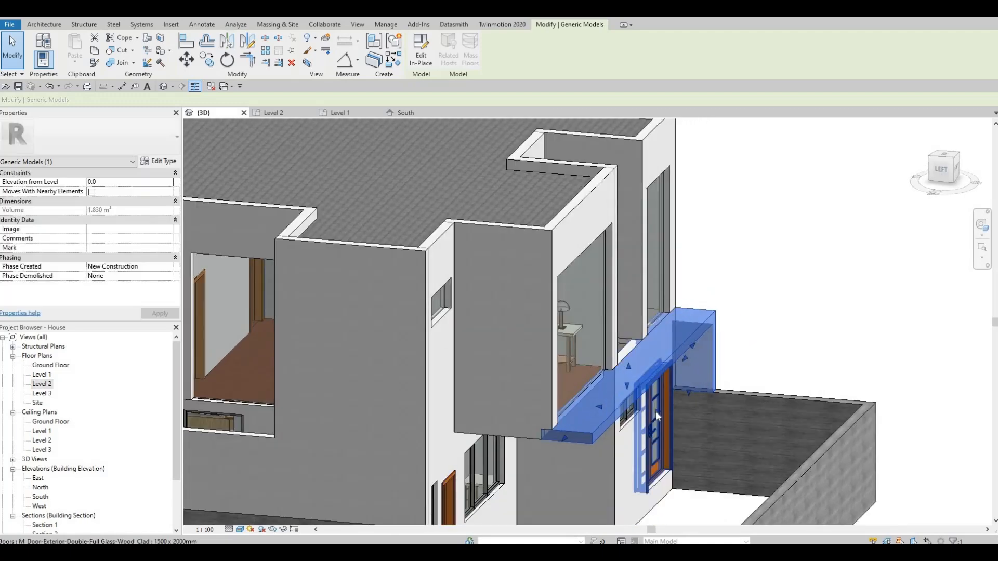
{"action": "left_click_drag", "start_coordinate": [659, 413], "coordinate": [660, 415]}
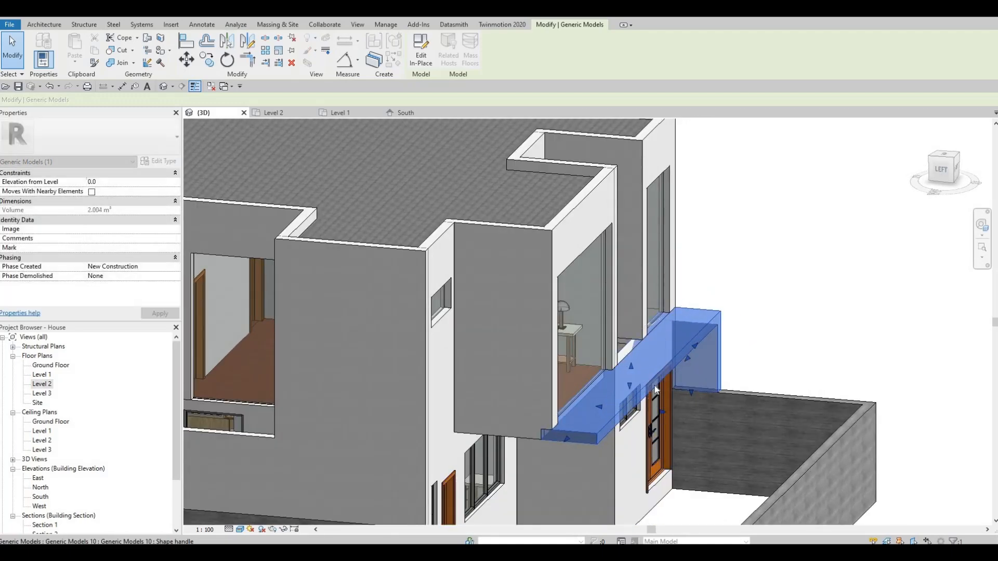
{"action": "key", "text": "Escape"}
- Pull the band's back face forward so it sits flush with the facade's outer wall face
{"action": "middle_click_drag", "start_coordinate": [652, 419], "coordinate": [530, 405], "text": "shift"}
{"action": "key", "text": "Escape"}
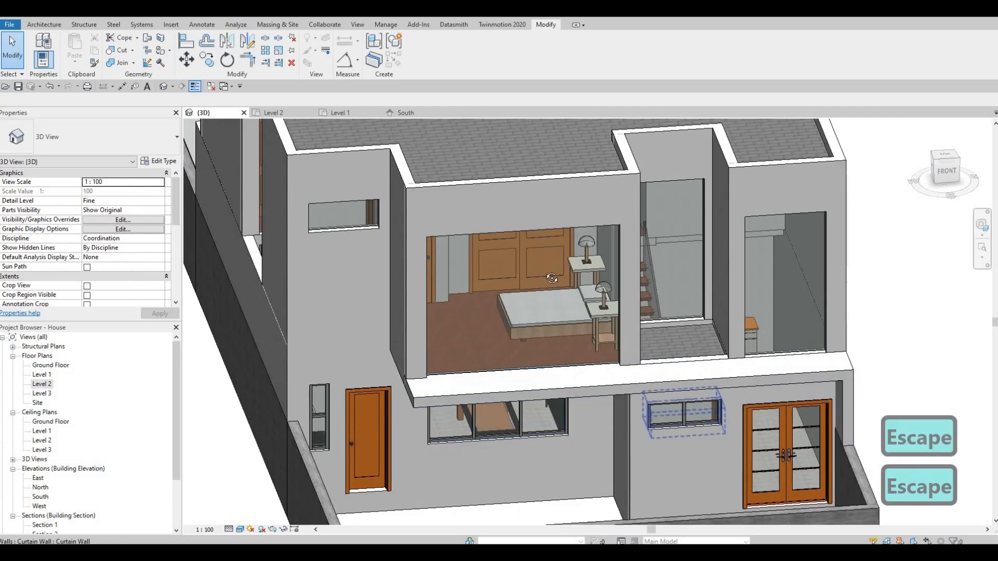
{"action": "middle_click_drag", "start_coordinate": [679, 416], "coordinate": [467, 408], "text": "shift"}
{"action": "middle_click_drag", "start_coordinate": [711, 394], "coordinate": [657, 415], "text": "shift"}
{"action": "left_click", "coordinate": [647, 414]}
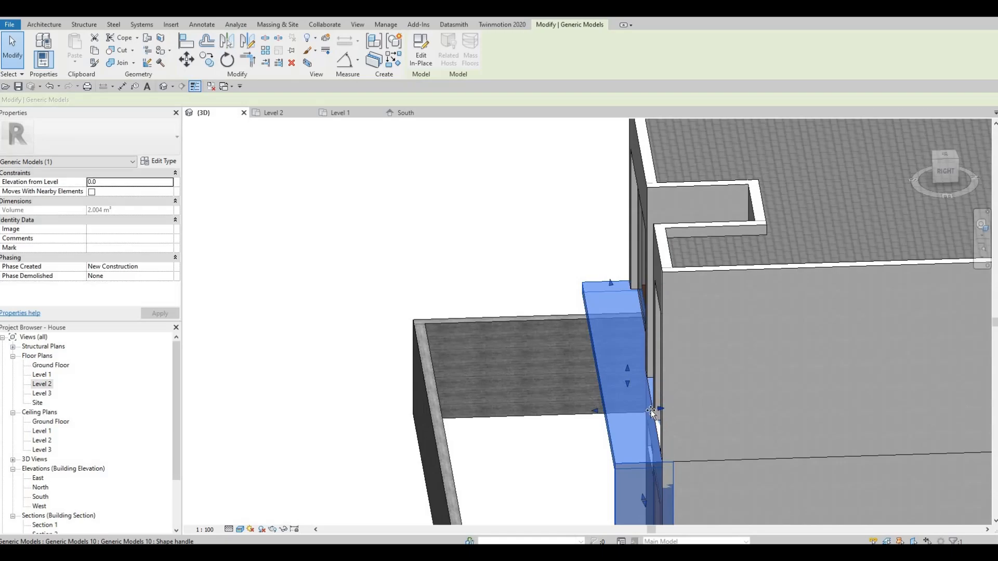
{"action": "left_click_drag", "start_coordinate": [651, 412], "coordinate": [597, 422]}
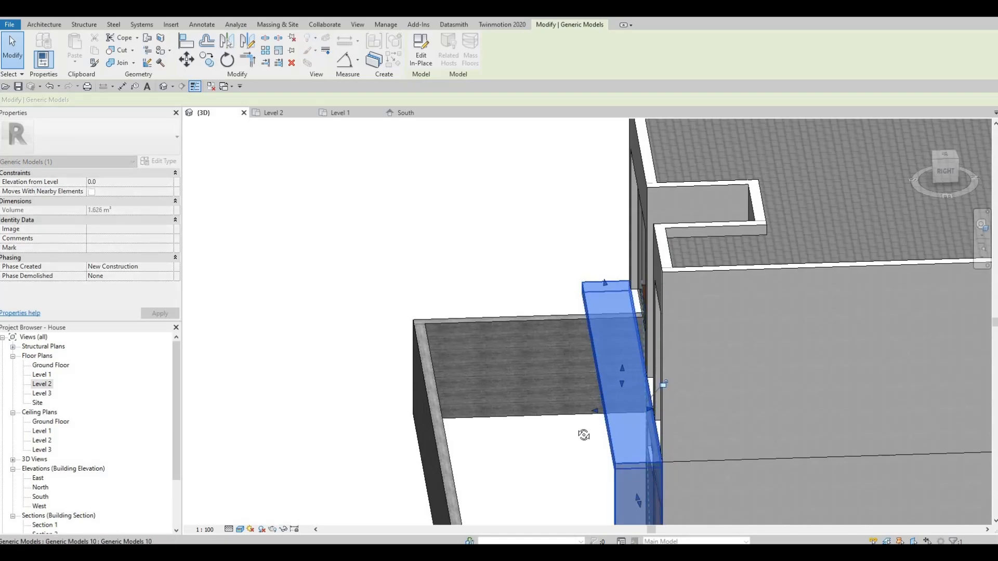
- Open the boundary sketch of the Level 2 floor (FLOOR 4) for editing in the Level 2 floor plan
{"action": "middle_click_drag", "start_coordinate": [583, 435], "coordinate": [751, 391], "text": "shift"}
{"action": "left_click", "coordinate": [561, 374]}
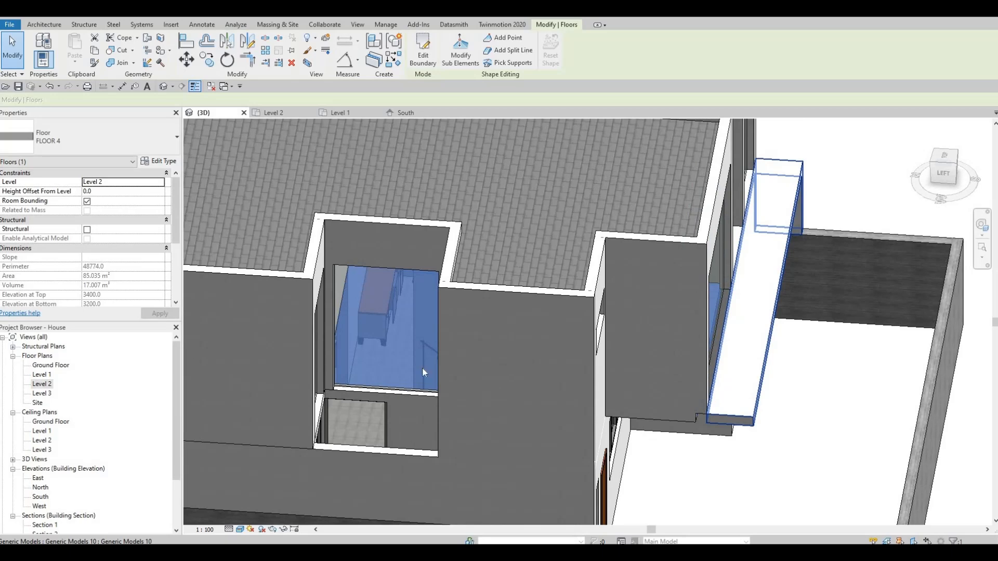
{"action": "middle_click_drag", "start_coordinate": [422, 372], "coordinate": [426, 379], "text": "shift"}
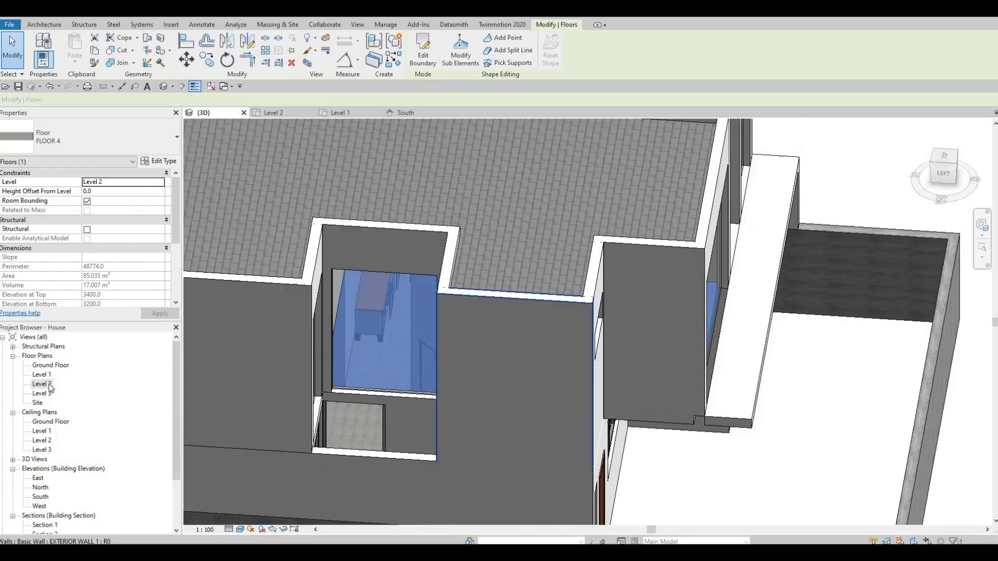
{"action": "left_click", "coordinate": [422, 58]}
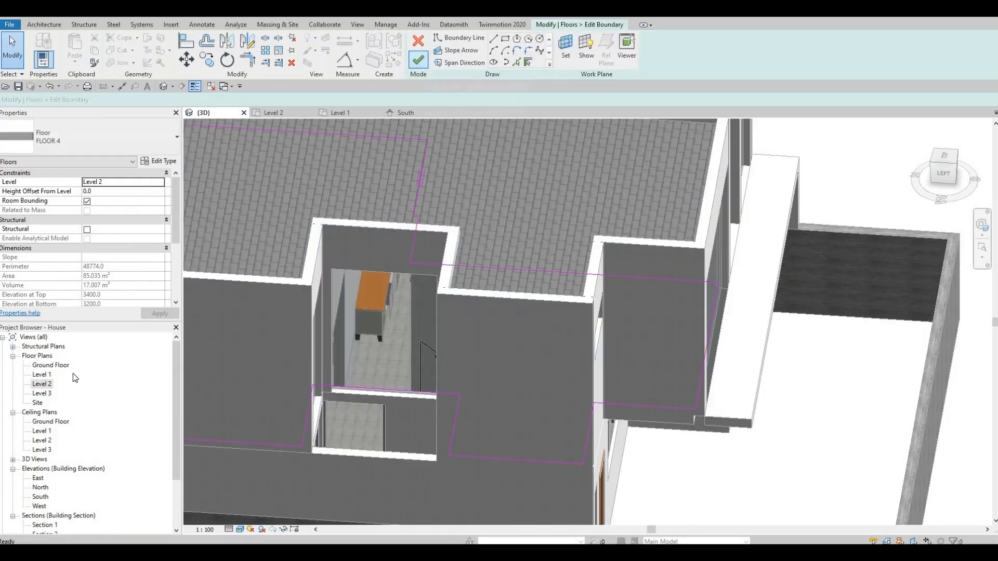
{"action": "double_click", "coordinate": [44, 384]}
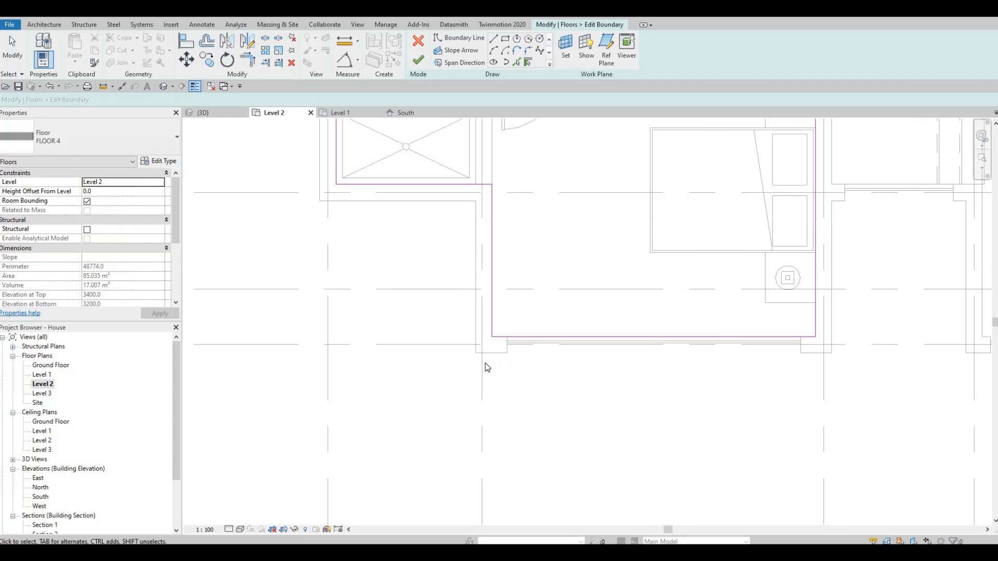
- Draw boundary lines around the bedroom's front window opening, running along the wall's outer face and returning to the inner front boundary line
{"action": "mouse_move", "coordinate": [485, 363]}
{"action": "middle_mouse_down"}
{"action": "mouse_move", "coordinate": [466, 364]}
{"action": "mouse_move", "coordinate": [497, 375]}
{"action": "middle_mouse_up"}
{"action": "scroll", "coordinate": [501, 370], "scroll_direction": "down", "scroll_amount": 4}
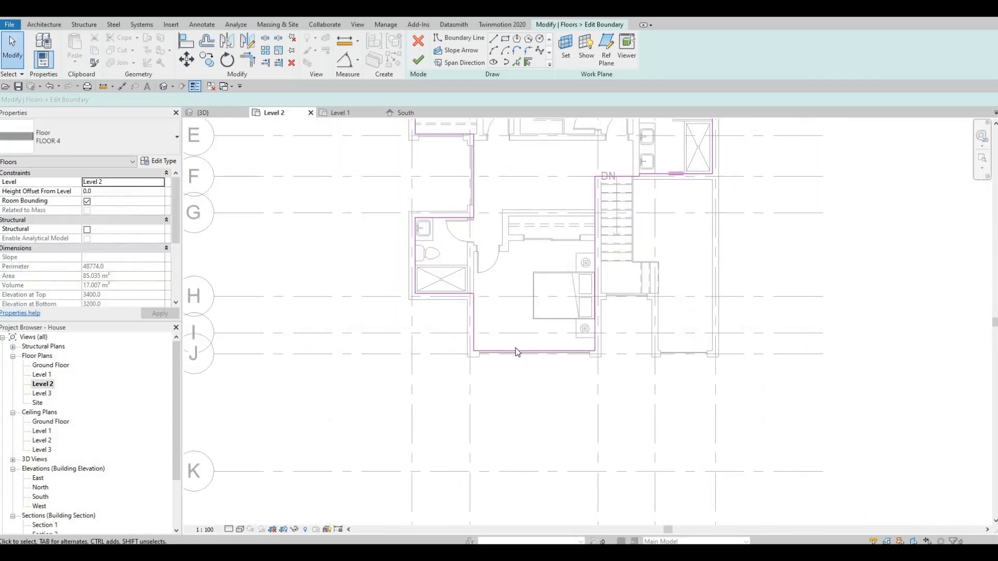
{"action": "scroll", "coordinate": [452, 349], "scroll_direction": "up", "scroll_amount": 6}
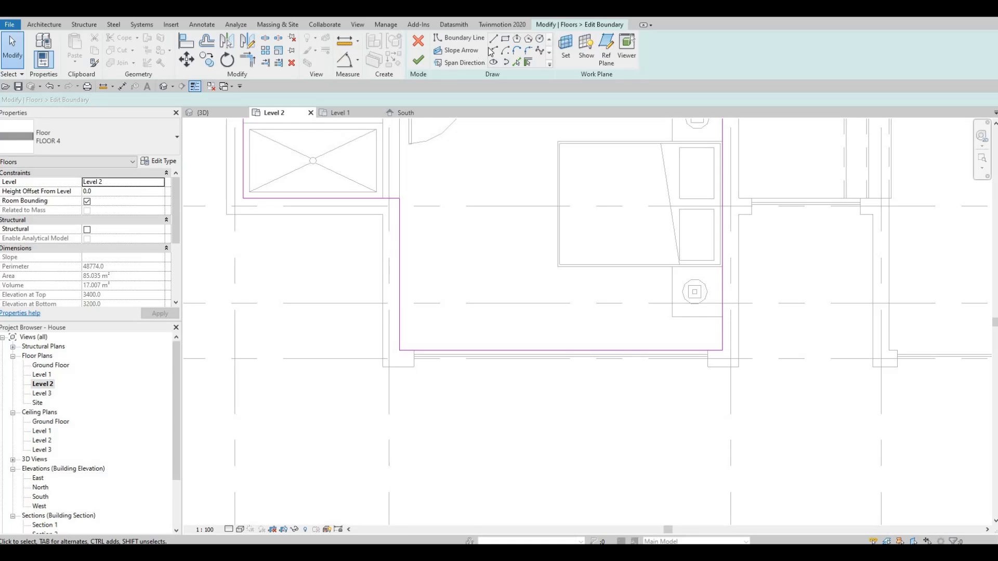
{"action": "key", "text": "b"}
{"action": "key", "text": "l"}
{"action": "left_click", "coordinate": [414, 363]}
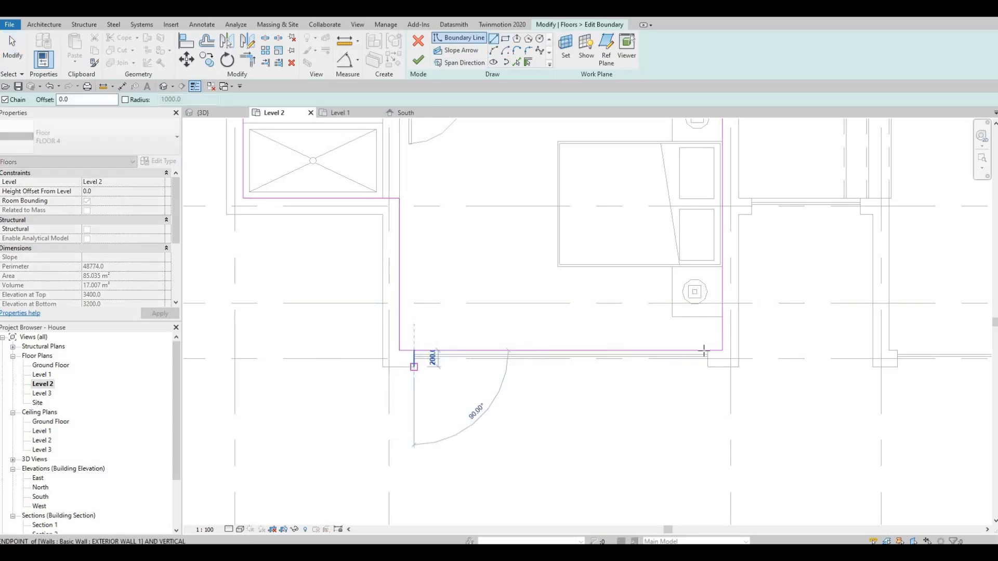
{"action": "left_click", "coordinate": [707, 367]}
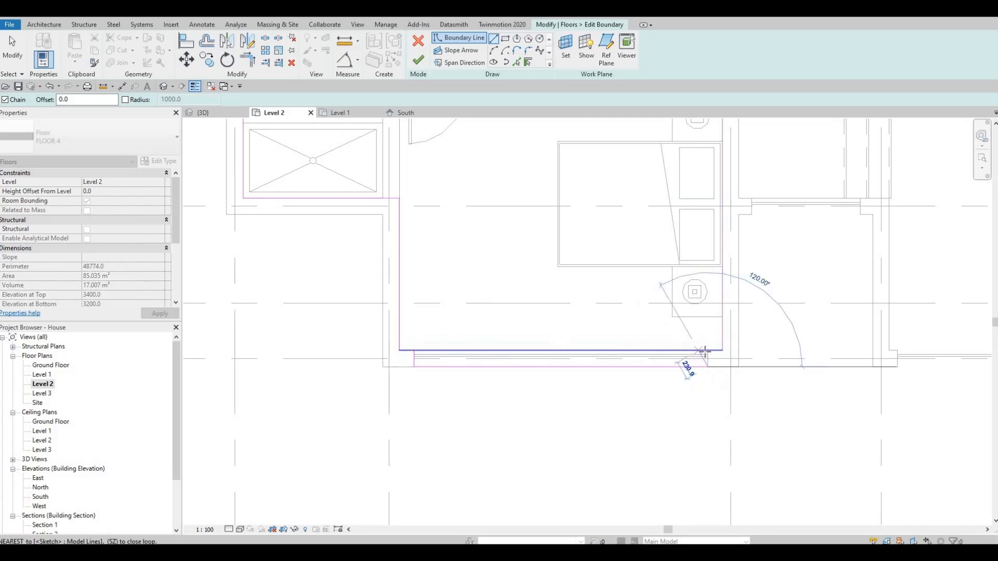
{"action": "left_click", "coordinate": [707, 351]}
{"action": "key", "text": "Escape"}
{"action": "key", "text": "Escape"}
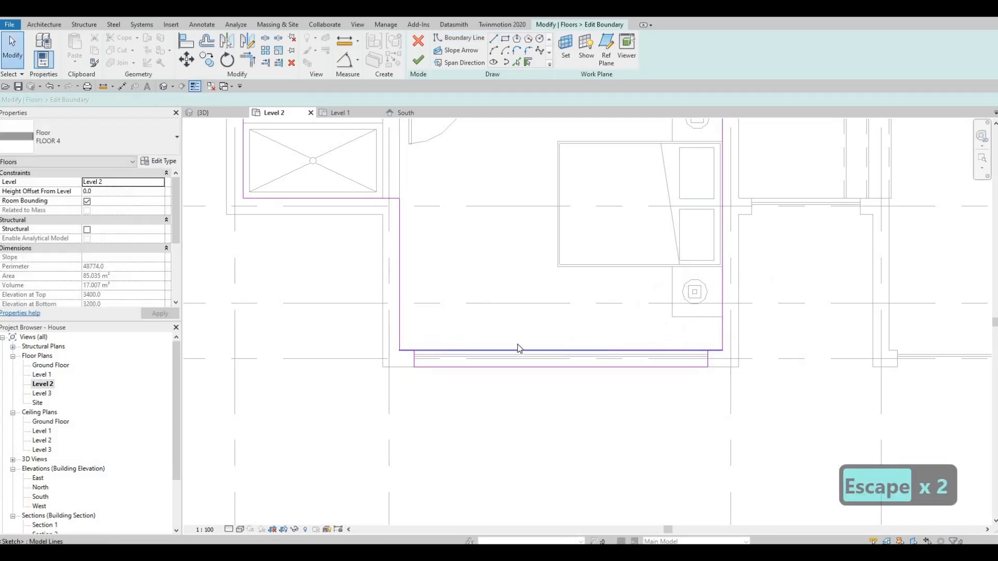
- Delete the bedroom's inner front boundary line and replace it with a line picked along the front wall's inner face
{"action": "left_click", "coordinate": [514, 352]}
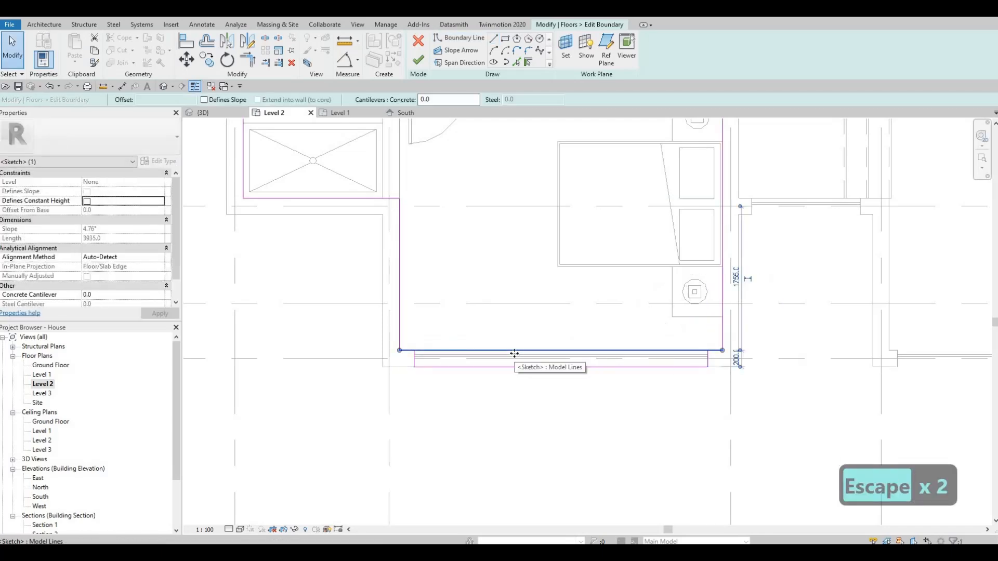
{"action": "key", "text": "Delete"}
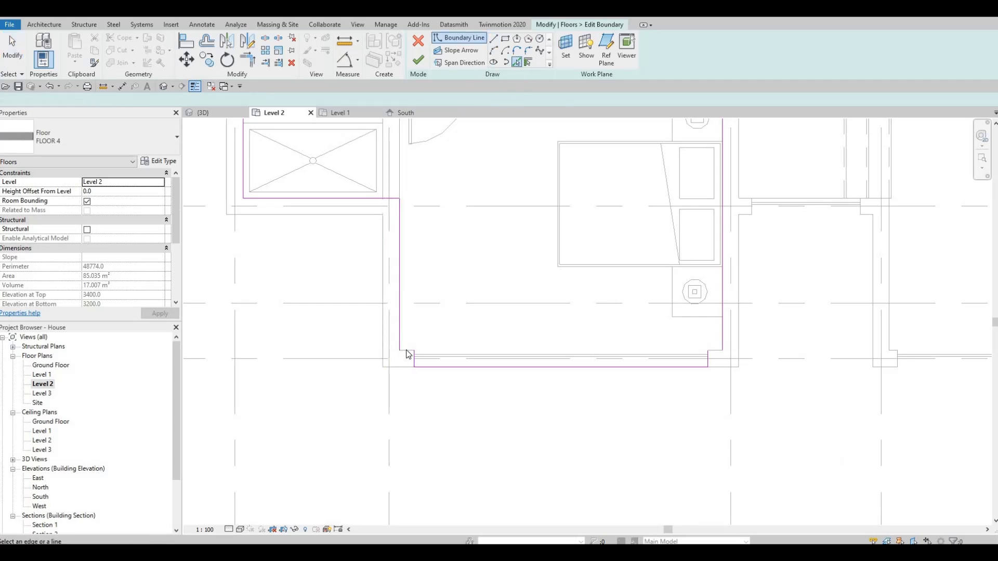
{"action": "left_click", "coordinate": [681, 350]}
{"action": "key", "text": "Escape"}
{"action": "key", "text": "Escape"}
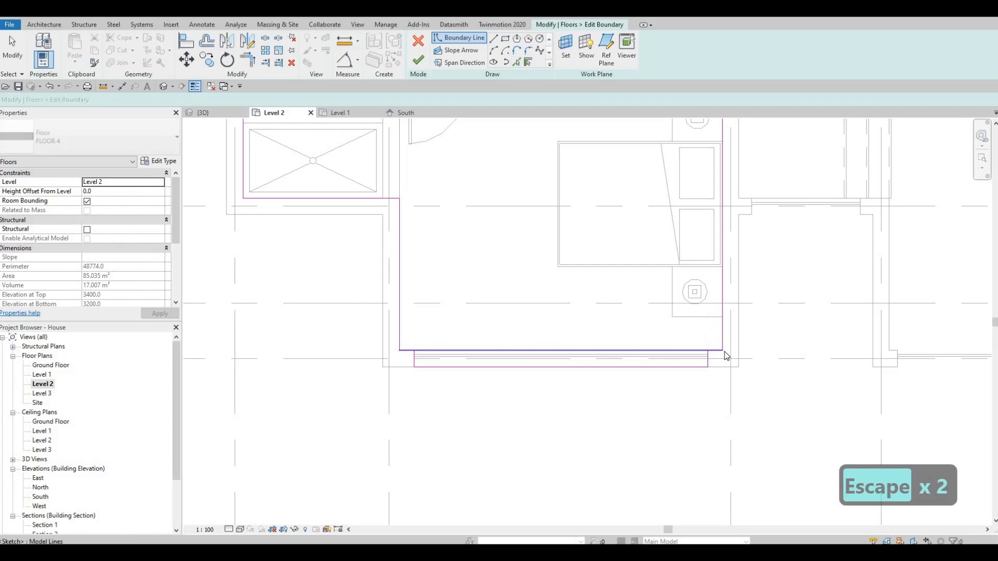
{"action": "left_click_drag", "start_coordinate": [723, 350], "coordinate": [414, 351]}
{"action": "key", "text": "Escape"}
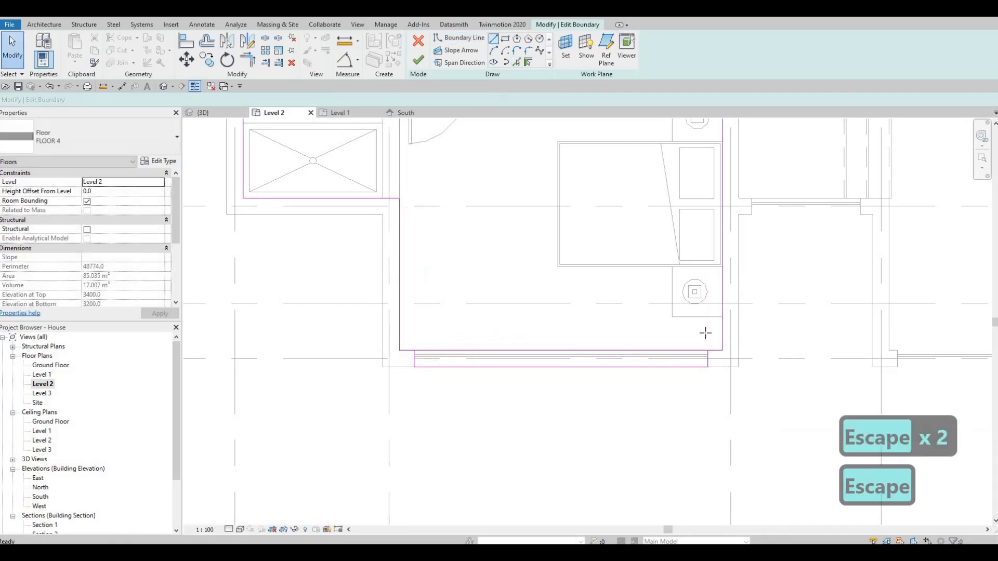
- Trim the inner front boundary line back to the short jog beside the opening, unjoining the conflicting elements
{"action": "key", "text": "Escape"}
{"action": "key", "text": "t"}
{"action": "key", "text": "r"}
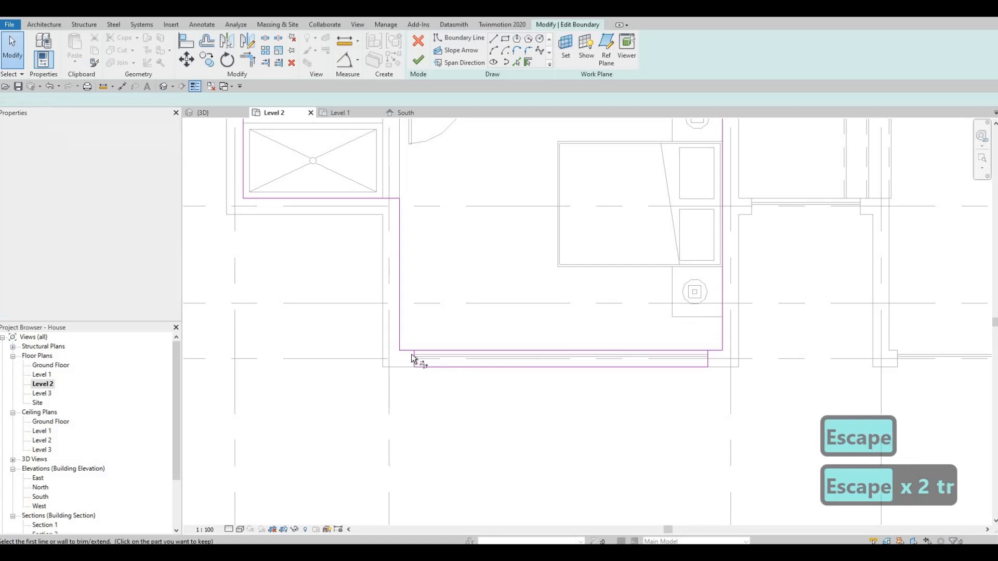
{"action": "left_click", "coordinate": [410, 351]}
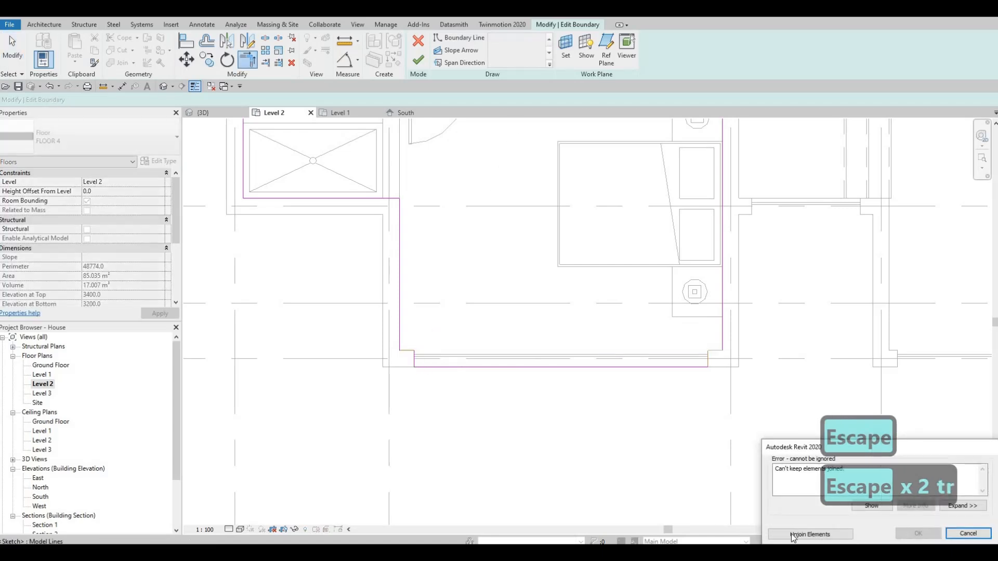
{"action": "left_click", "coordinate": [793, 534]}
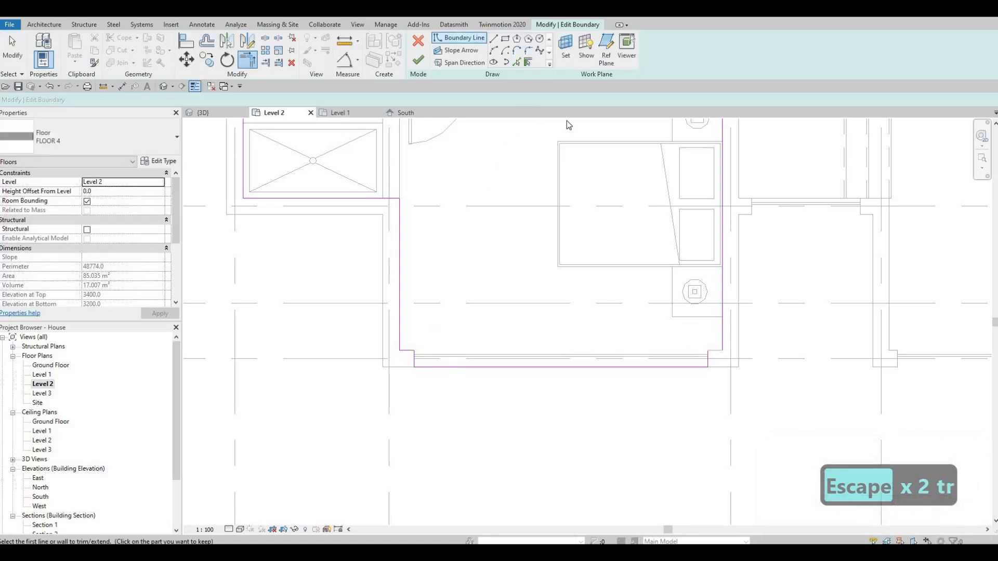
- Draw the missing short boundary line between the bedside wall's corner and the opening, and finish the floor sketch
{"action": "key", "text": "Escape"}
{"action": "scroll", "coordinate": [719, 351], "scroll_direction": "up", "scroll_amount": 4}
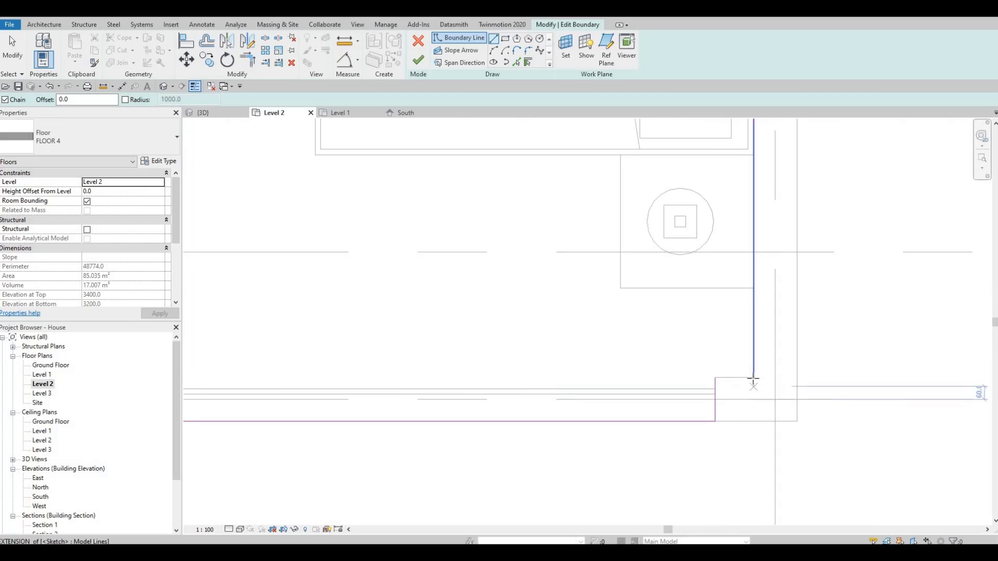
{"action": "left_click", "coordinate": [718, 381]}
{"action": "key", "text": "Escape"}
{"action": "scroll", "coordinate": [572, 364], "scroll_direction": "down", "scroll_amount": 5}
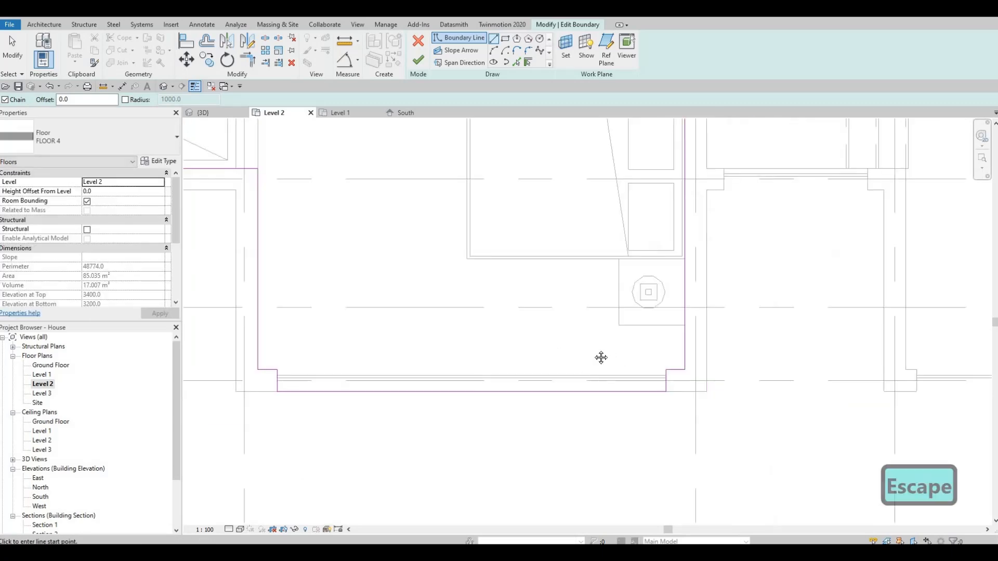
{"action": "key", "text": "Escape"}
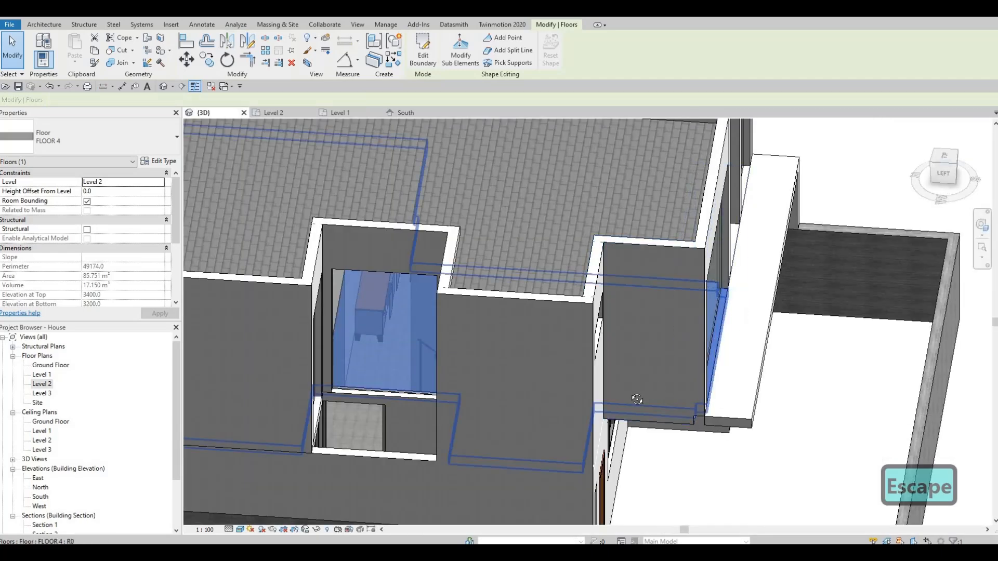
- In the 3D view, stretch the base of the bedroom's front wall down below the band to a base offset of about -842 mm
{"action": "middle_click_drag", "start_coordinate": [648, 402], "coordinate": [673, 312], "text": "shift"}
{"action": "left_click", "coordinate": [700, 400]}
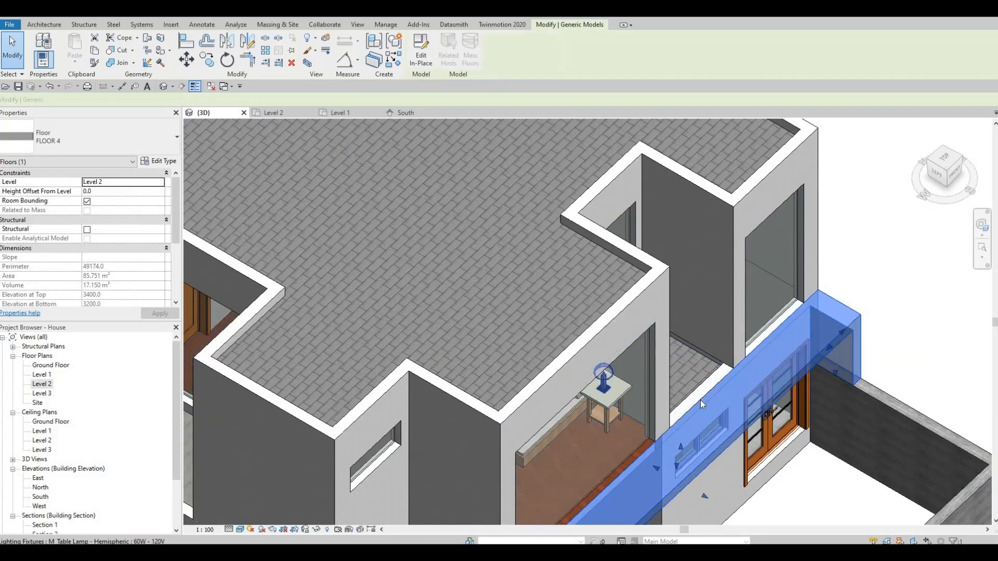
{"action": "key", "text": "Escape"}
{"action": "middle_click_drag", "start_coordinate": [686, 452], "coordinate": [706, 282]}
{"action": "key", "text": "Escape"}
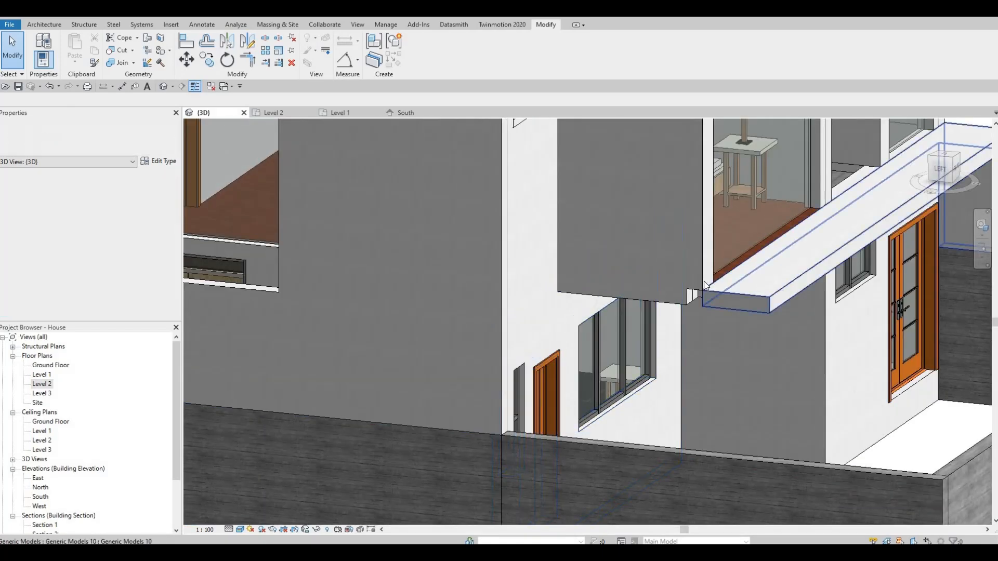
{"action": "left_click", "coordinate": [707, 285]}
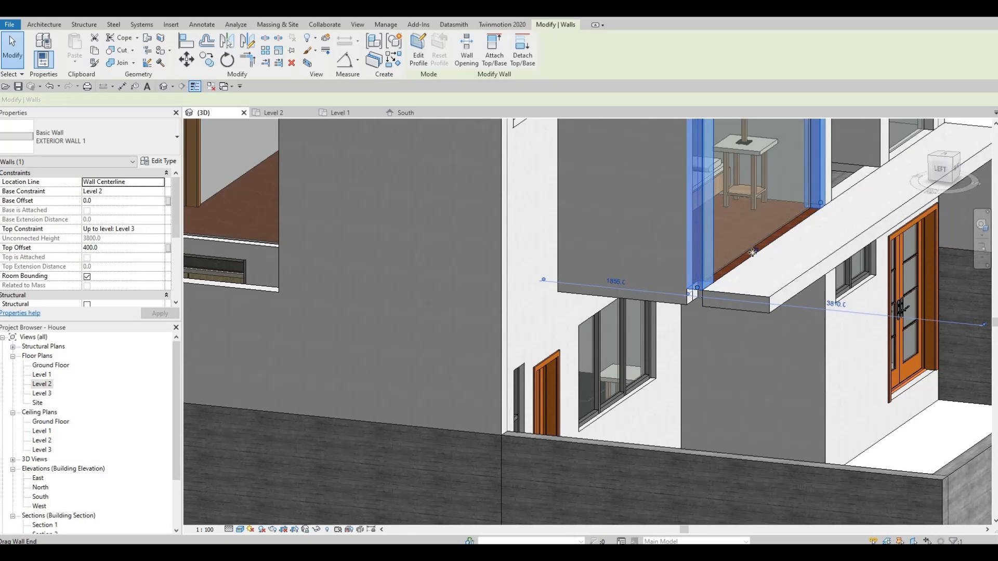
{"action": "left_click_drag", "start_coordinate": [756, 273], "coordinate": [730, 340]}
{"action": "key", "text": "Escape"}
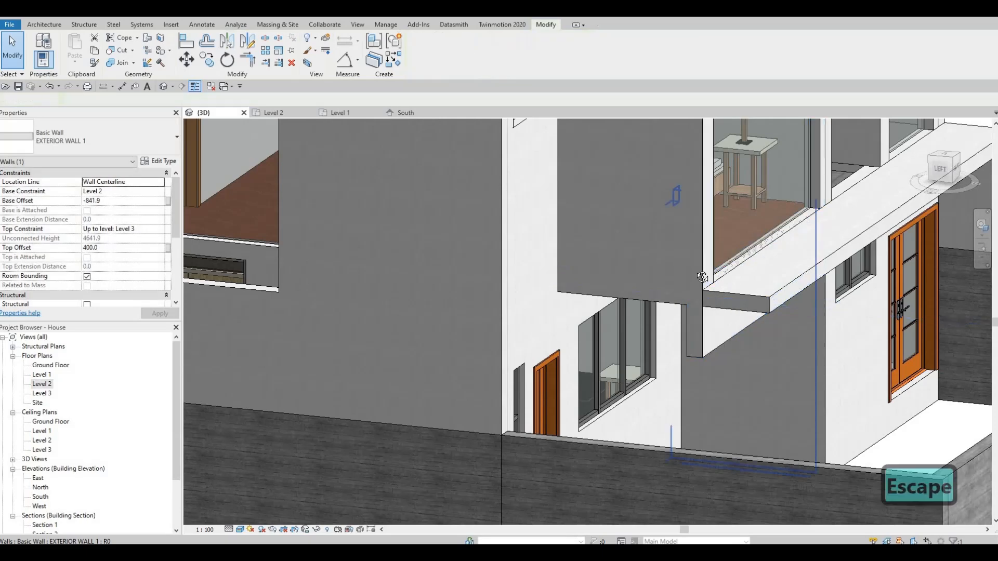
{"action": "key", "text": "Escape"}
- Align the base of the bedroom's front wall with the underside of the overhanging bedroom volume
{"action": "middle_click_drag", "start_coordinate": [701, 279], "coordinate": [681, 260], "text": "shift"}
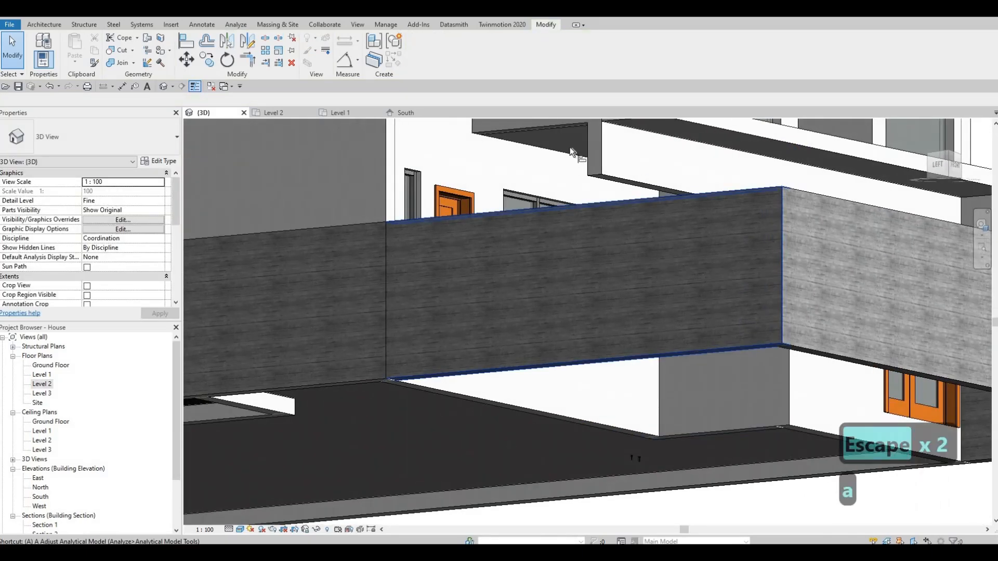
{"action": "key", "text": "a"}
{"action": "key", "text": "l"}
{"action": "left_click", "coordinate": [612, 178]}
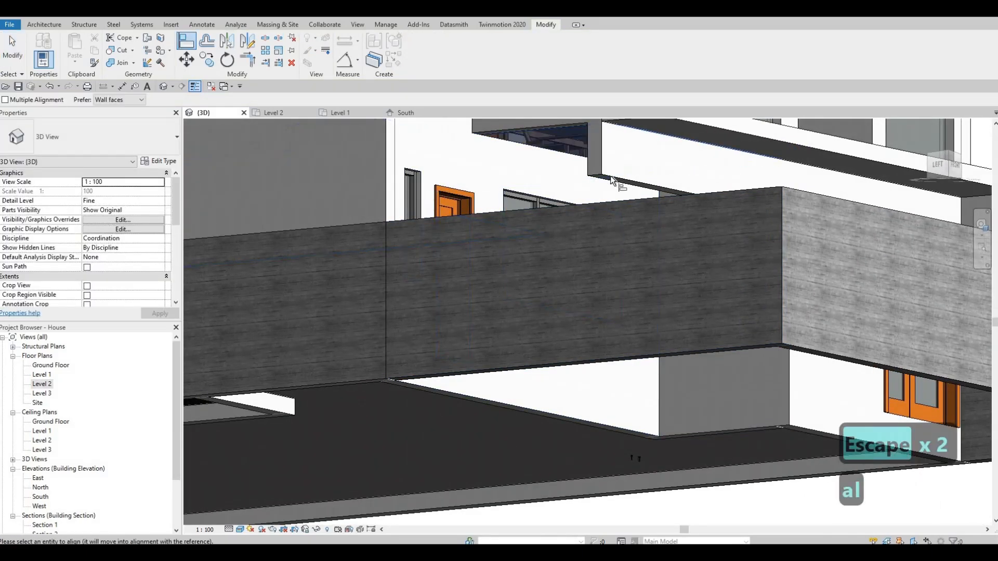
{"action": "middle_click_drag", "start_coordinate": [638, 249], "coordinate": [715, 397], "text": "shift"}
{"action": "key", "text": "Escape"}
{"action": "key", "text": "Escape"}
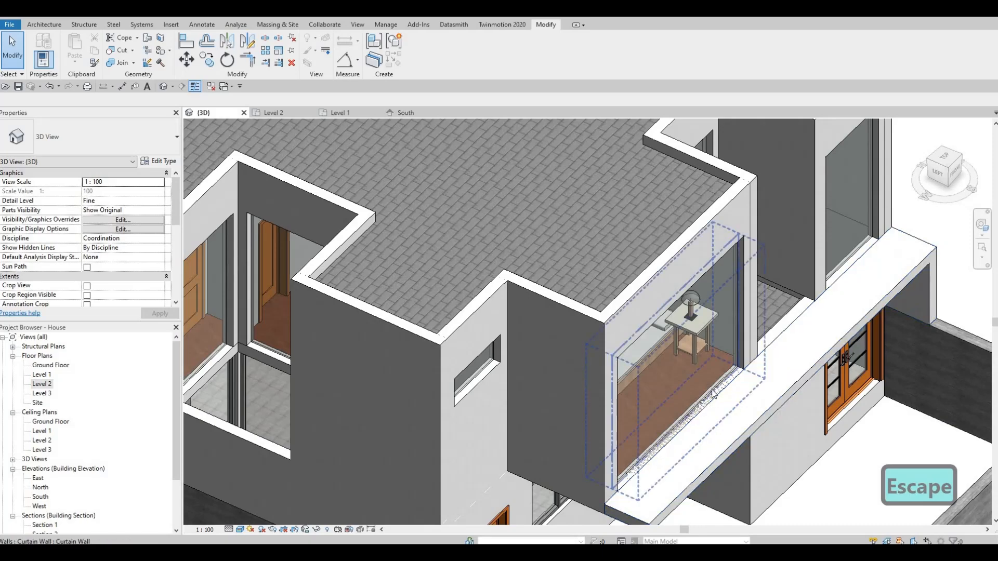
- Inspect the floor edge at the bedroom window and undo the front wall's base alignment and stretch
{"action": "scroll", "coordinate": [716, 398], "scroll_direction": "up", "scroll_amount": 4}
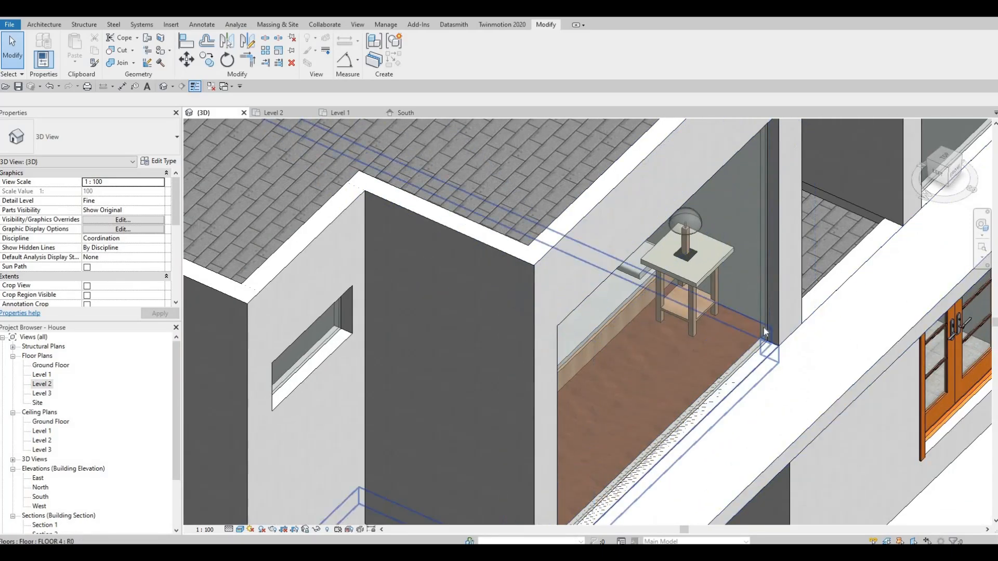
{"action": "middle_click_drag", "start_coordinate": [763, 332], "coordinate": [660, 349], "text": "shift"}
{"action": "key", "text": "Escape"}
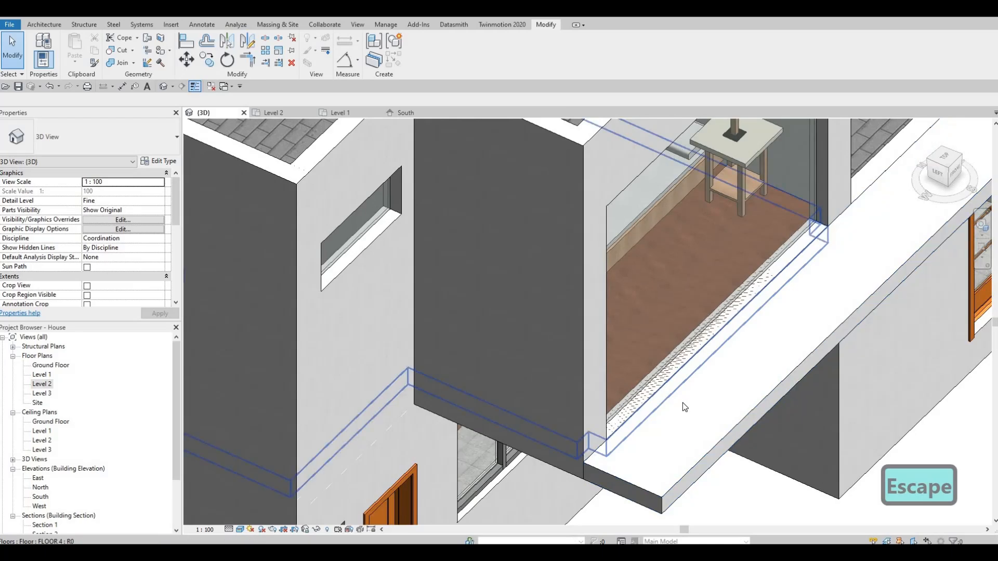
{"action": "scroll", "coordinate": [682, 402], "scroll_direction": "down", "scroll_amount": 2}
{"action": "key", "text": "Escape"}
{"action": "key", "text": "ctrl+z"}
{"action": "middle_click_drag", "start_coordinate": [675, 420], "coordinate": [687, 383]}
{"action": "key", "text": "ctrl+z"}
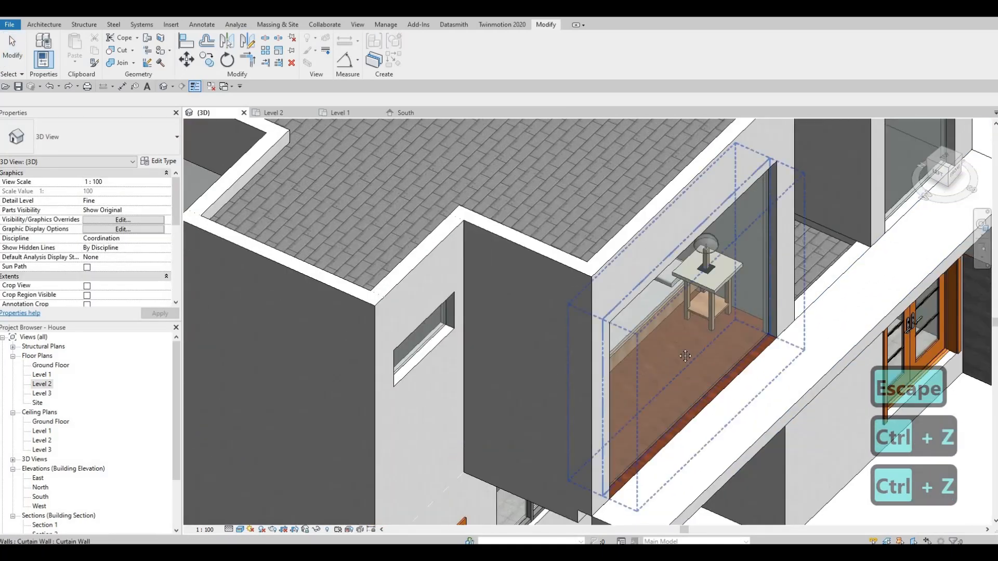
- Examine the corner where the bedroom's front wall, floor edge and band meet, from the side, below and above
{"action": "scroll", "coordinate": [644, 388], "scroll_direction": "down", "scroll_amount": 1}
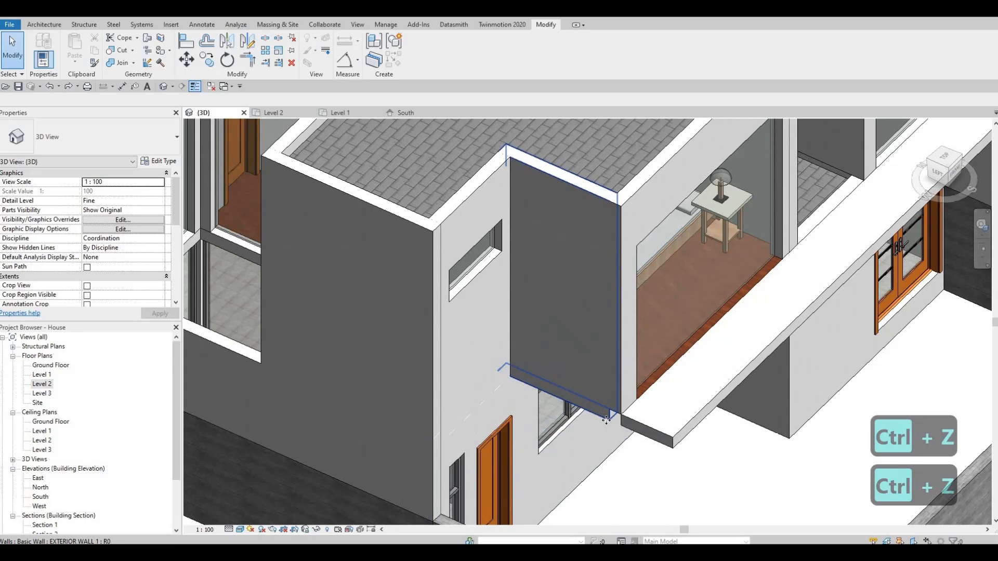
{"action": "left_click", "coordinate": [606, 416]}
{"action": "mouse_move", "coordinate": [606, 416]}
{"action": "middle_mouse_down", "text": "shift"}
{"action": "mouse_move", "coordinate": [632, 407]}
{"action": "mouse_move", "coordinate": [623, 387]}
{"action": "mouse_move", "coordinate": [632, 419]}
{"action": "mouse_move", "coordinate": [623, 410]}
{"action": "middle_mouse_up", "text": "shift"}
{"action": "key", "text": "Escape"}
{"action": "scroll", "coordinate": [628, 417], "scroll_direction": "up", "scroll_amount": 4}
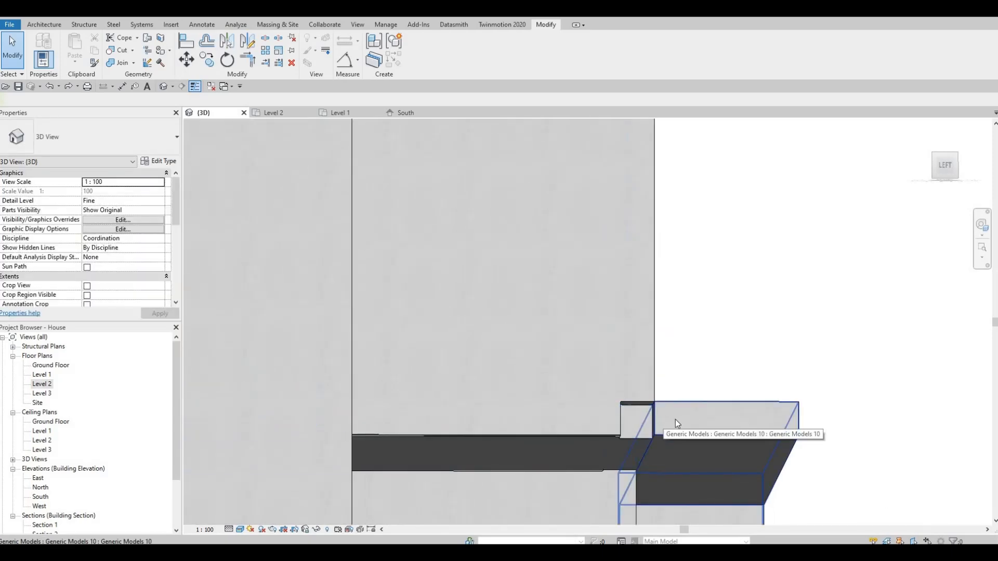
{"action": "left_click", "coordinate": [696, 398]}
{"action": "middle_click_drag", "start_coordinate": [660, 380], "coordinate": [585, 398], "text": "shift"}
{"action": "middle_click_drag", "start_coordinate": [510, 448], "coordinate": [549, 406]}
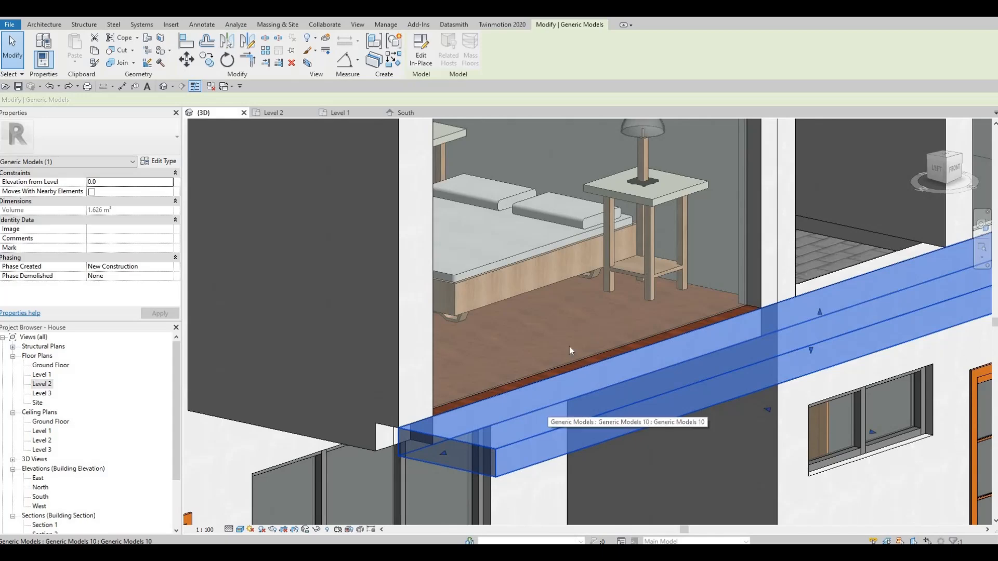
{"action": "middle_click_drag", "start_coordinate": [533, 335], "coordinate": [545, 278], "text": "shift"}
{"action": "scroll", "coordinate": [541, 304], "scroll_direction": "up", "scroll_amount": 2}
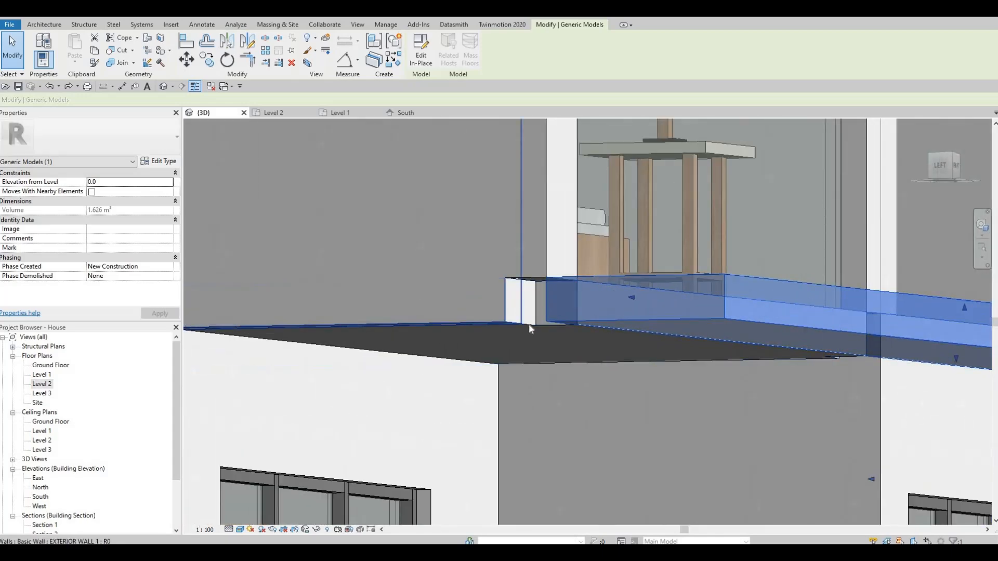
{"action": "middle_click_drag", "start_coordinate": [529, 327], "coordinate": [527, 297], "text": "shift"}
{"action": "middle_click_drag", "start_coordinate": [636, 318], "coordinate": [741, 393], "text": "shift"}
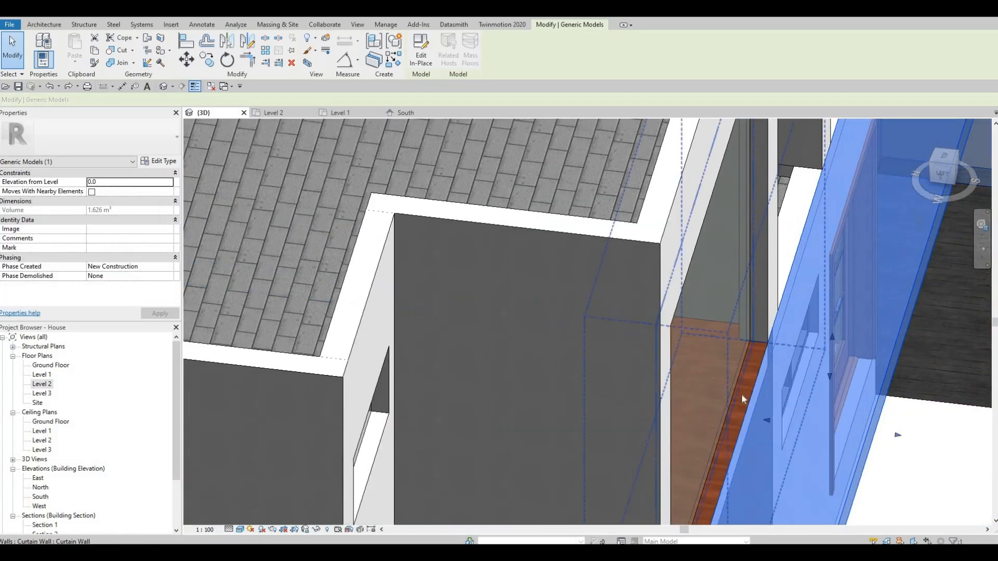
{"action": "scroll", "coordinate": [722, 431], "scroll_direction": "down", "scroll_amount": 2}
{"action": "middle_click_drag", "start_coordinate": [733, 427], "coordinate": [659, 319], "text": "shift"}
{"action": "key", "text": "Escape"}
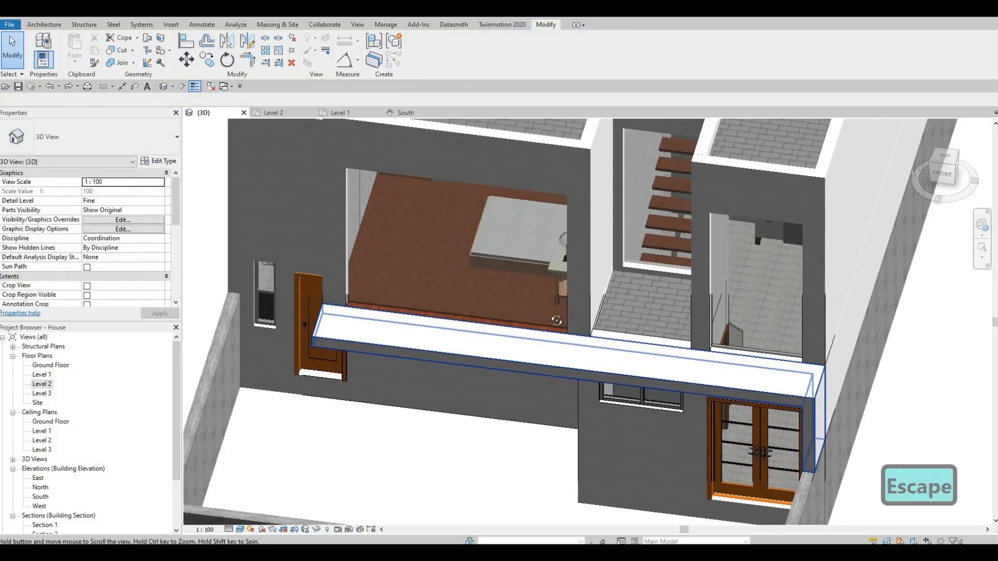
- Pull the front face of the Level 2 band a little farther out to deepen it, and review the facade
{"action": "middle_click_drag", "start_coordinate": [556, 321], "coordinate": [427, 318], "text": "shift"}
{"action": "scroll", "coordinate": [438, 363], "scroll_direction": "up", "scroll_amount": 3}
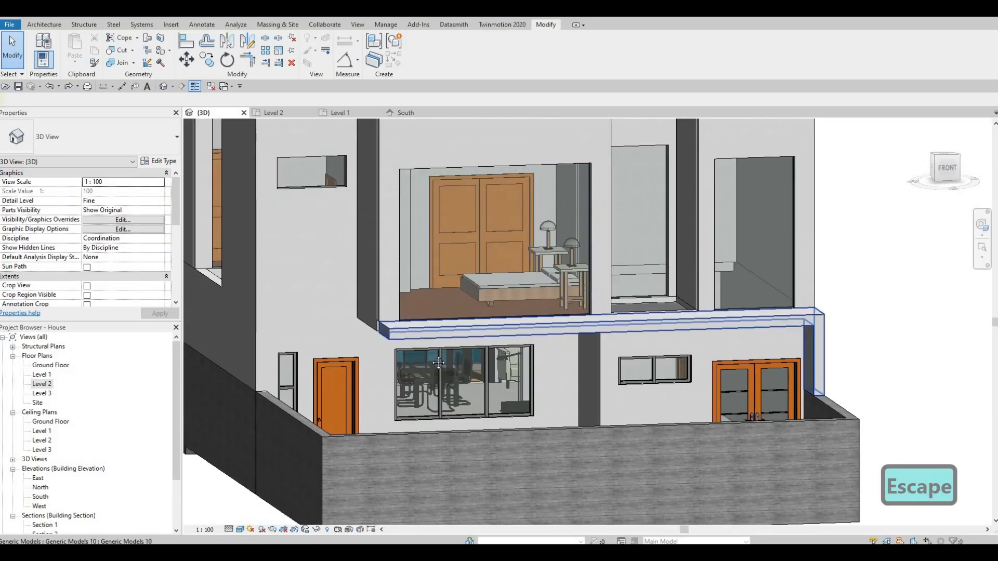
{"action": "middle_click_drag", "start_coordinate": [438, 363], "coordinate": [482, 322], "text": "shift"}
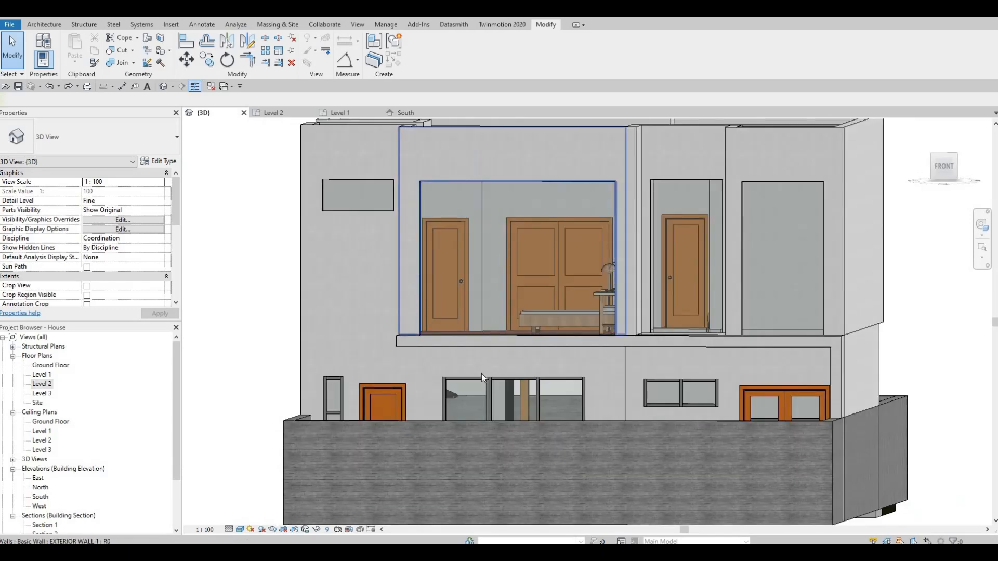
{"action": "middle_click_drag", "start_coordinate": [481, 373], "coordinate": [423, 301], "text": "shift"}
{"action": "middle_click_drag", "start_coordinate": [556, 420], "coordinate": [652, 386], "text": "shift"}
{"action": "left_click", "coordinate": [653, 385]}
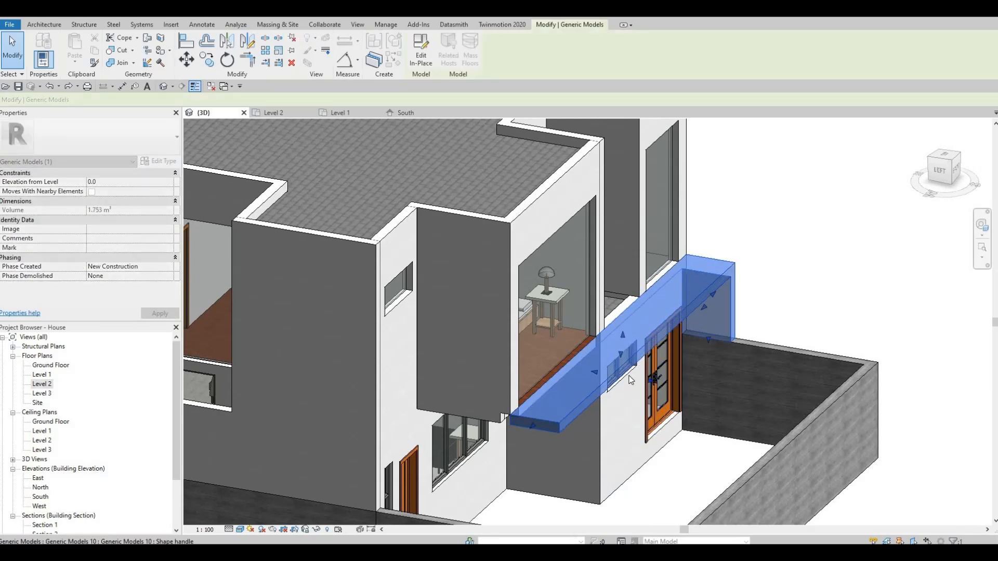
{"action": "key", "text": "Escape"}
{"action": "middle_click_drag", "start_coordinate": [543, 357], "coordinate": [585, 360], "text": "shift"}
{"action": "middle_click_drag", "start_coordinate": [509, 439], "coordinate": [544, 428], "text": "shift"}
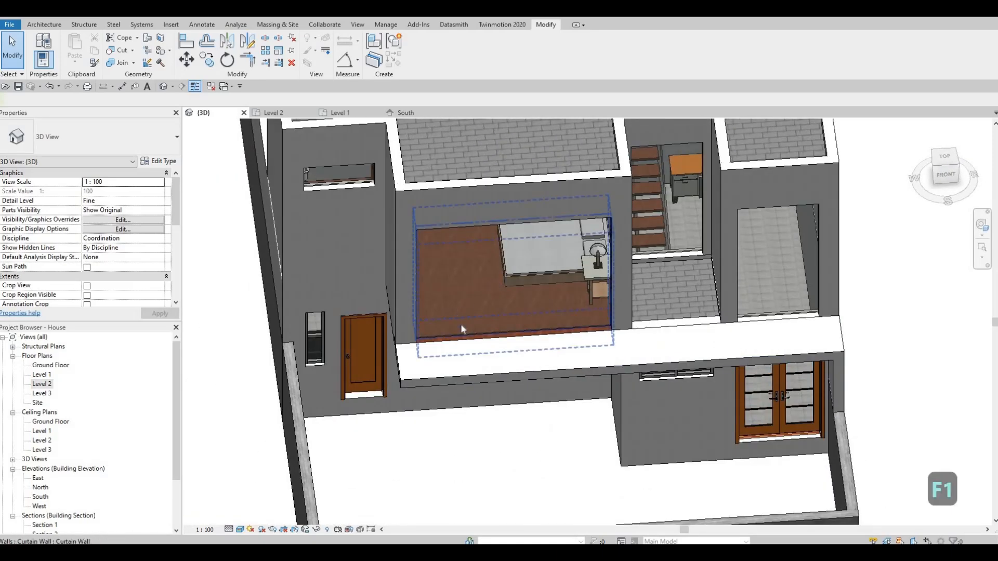
- Open the Level 2 band for in-place editing and start a new extrusion in it
{"action": "middle_click_drag", "start_coordinate": [507, 306], "coordinate": [567, 281], "text": "shift"}
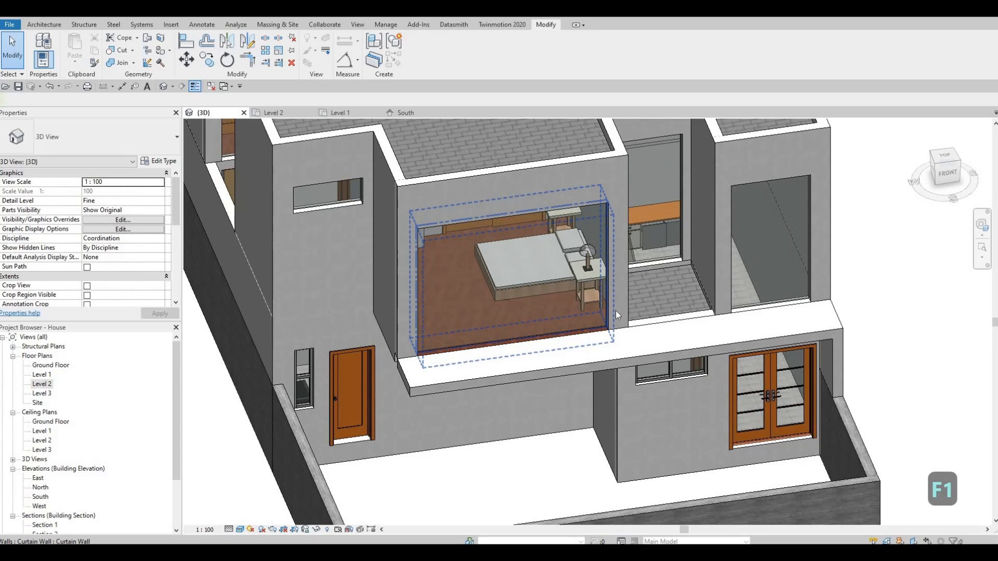
{"action": "middle_click_drag", "start_coordinate": [615, 310], "coordinate": [366, 118], "text": "shift"}
{"action": "left_click", "coordinate": [556, 360]}
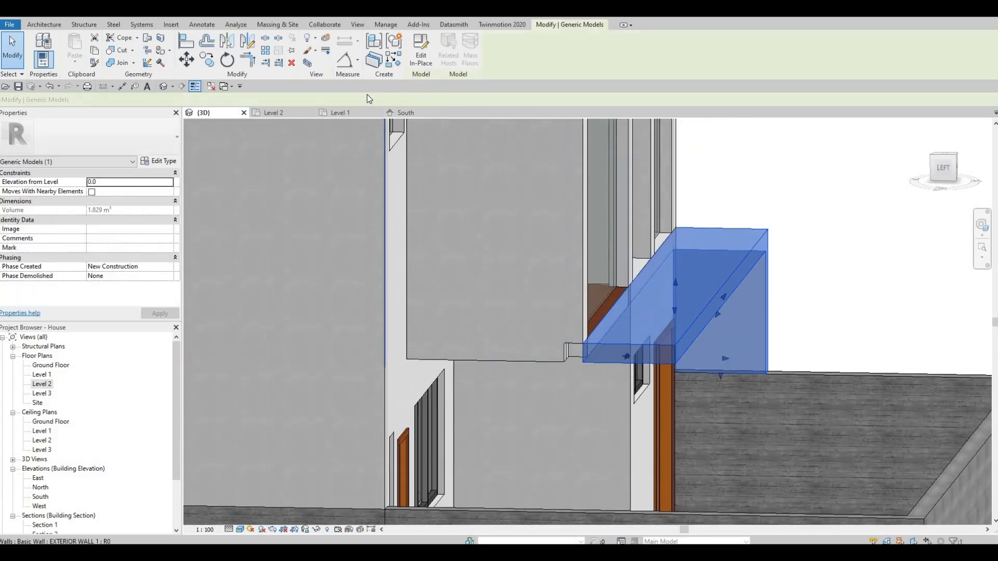
{"action": "middle_click_drag", "start_coordinate": [581, 293], "coordinate": [416, 171], "text": "shift"}
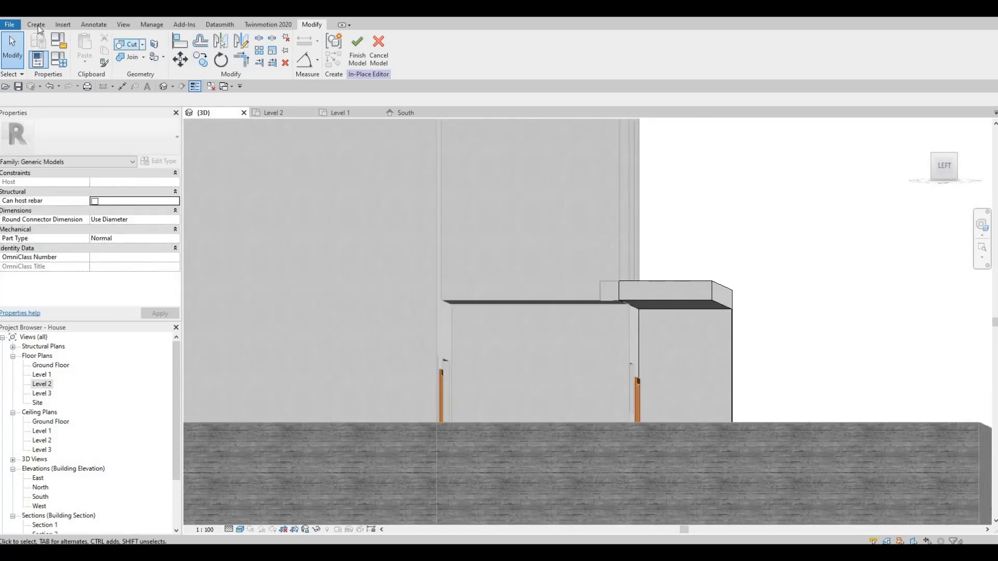
{"action": "left_click", "coordinate": [37, 24]}
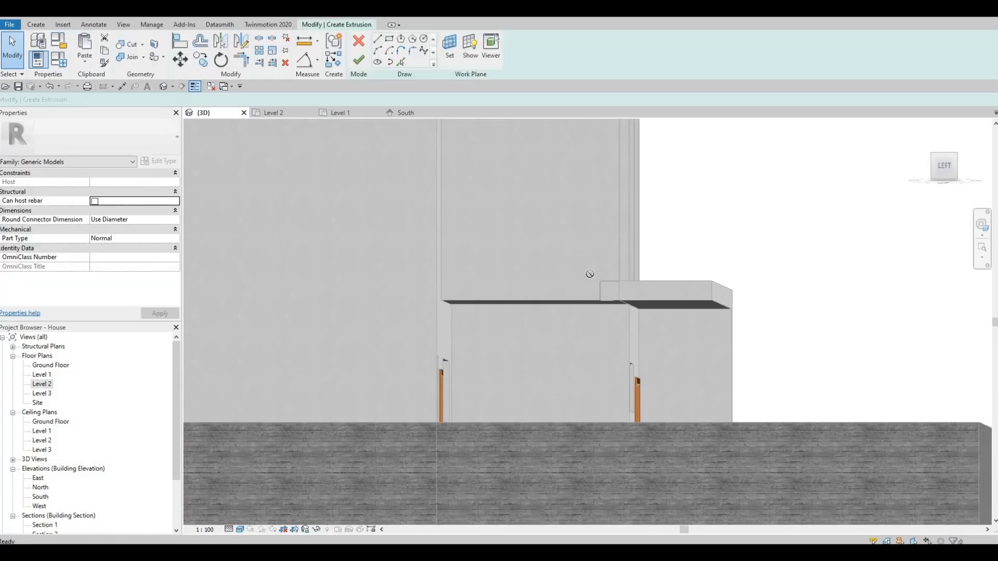
{"action": "scroll", "coordinate": [618, 296], "scroll_direction": "up", "scroll_amount": 5}
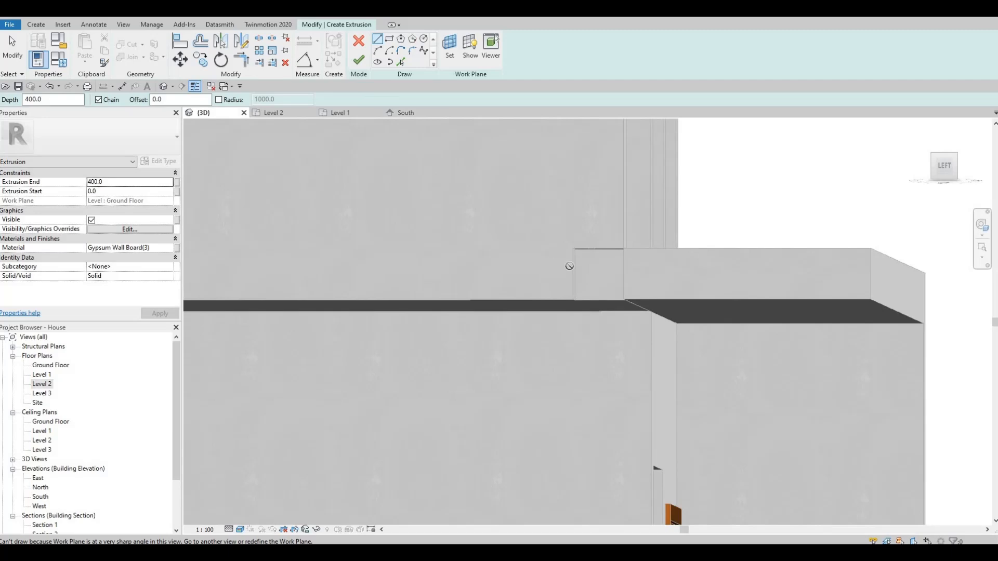
- Set the extrusion's work plane to the side face of the exposed bedroom floor edge beside the band
{"action": "left_click", "coordinate": [401, 63]}
{"action": "middle_click_drag", "start_coordinate": [406, 326], "coordinate": [403, 335], "text": "shift"}
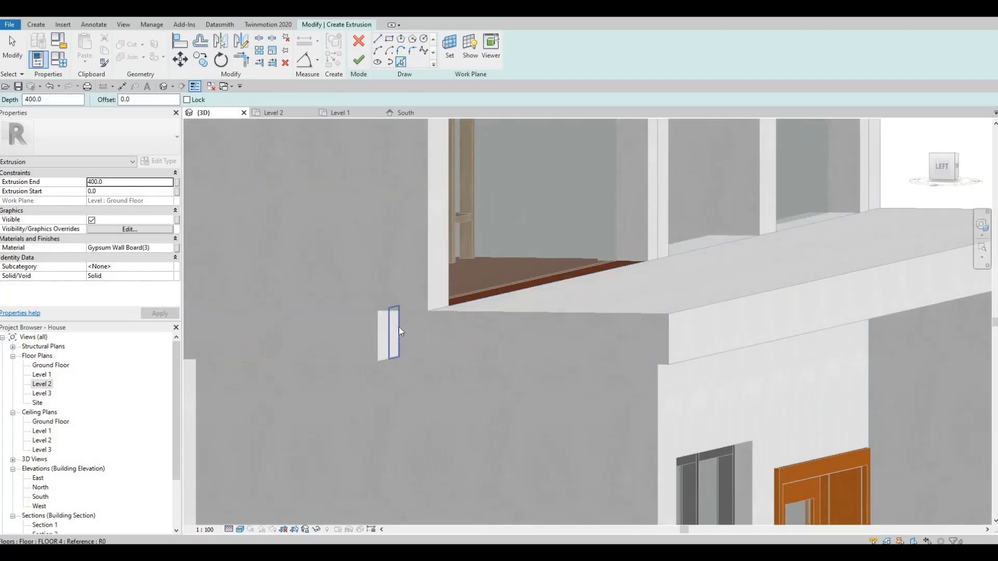
{"action": "key", "text": "Tab"}
{"action": "key", "text": "Tab"}
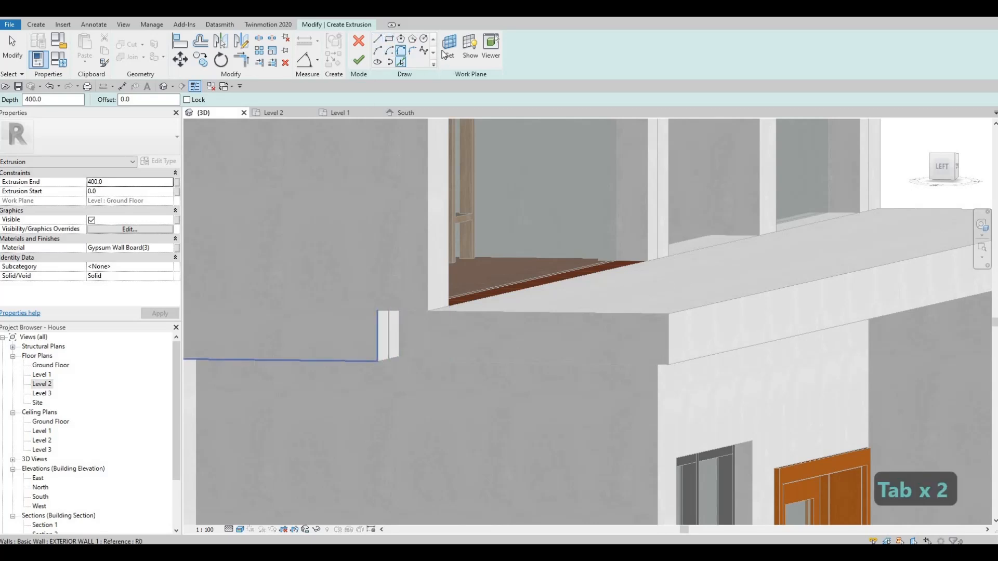
{"action": "left_click", "coordinate": [387, 325]}
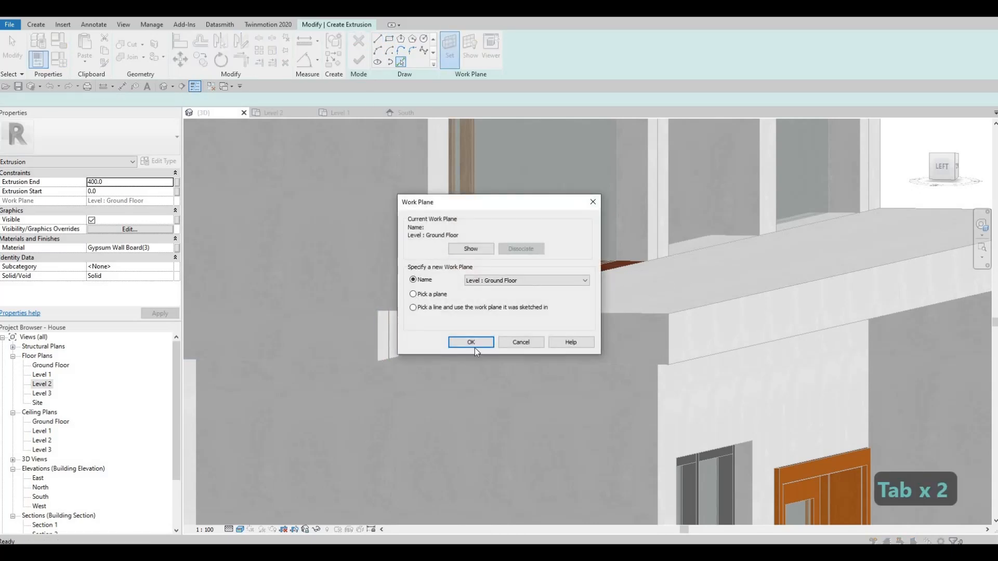
{"action": "left_click", "coordinate": [471, 342]}
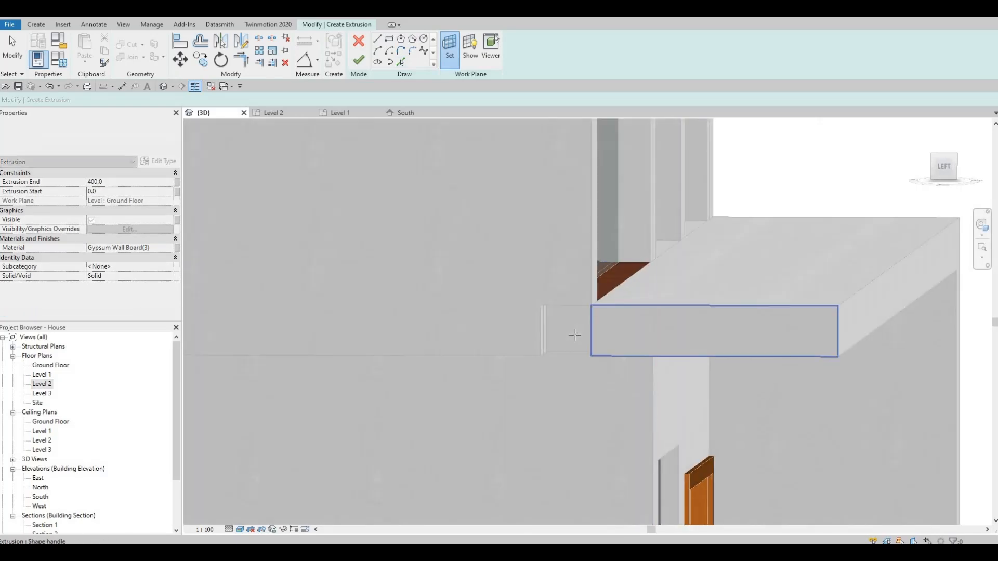
{"action": "left_click", "coordinate": [575, 335]}
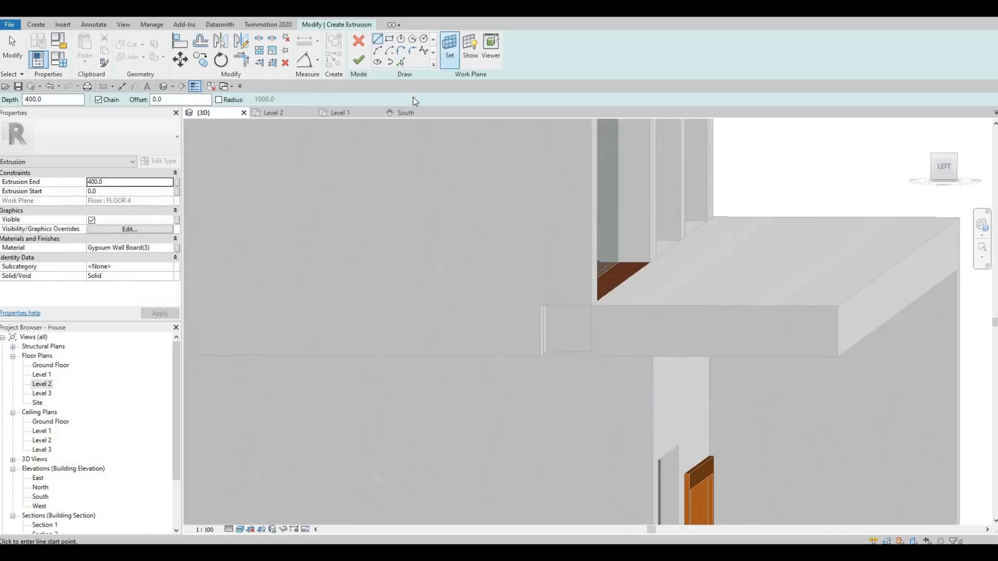
- Trace the small gap beside the band from its existing edges and extrude it 400 mm as a filler block
{"action": "key", "text": "p"}
{"action": "key", "text": "l"}
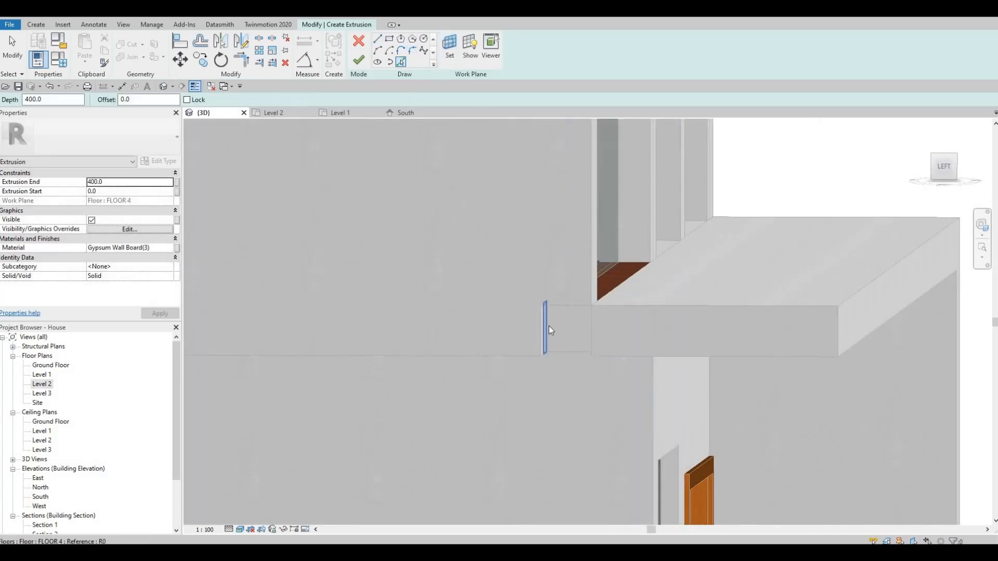
{"action": "left_click", "coordinate": [562, 354]}
{"action": "key", "text": "Tab"}
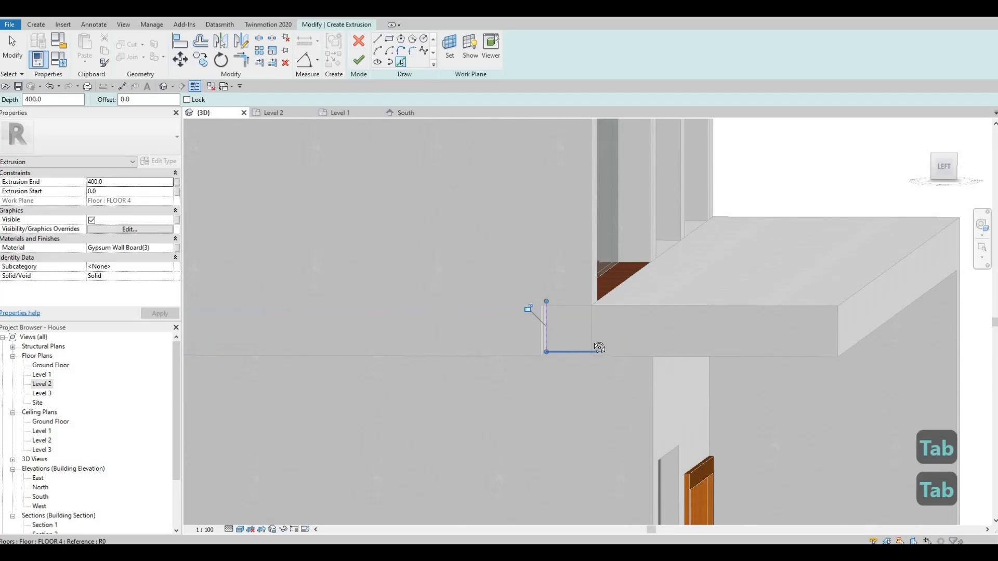
{"action": "middle_click_drag", "start_coordinate": [617, 338], "coordinate": [597, 332], "text": "shift"}
{"action": "key", "text": "Tab"}
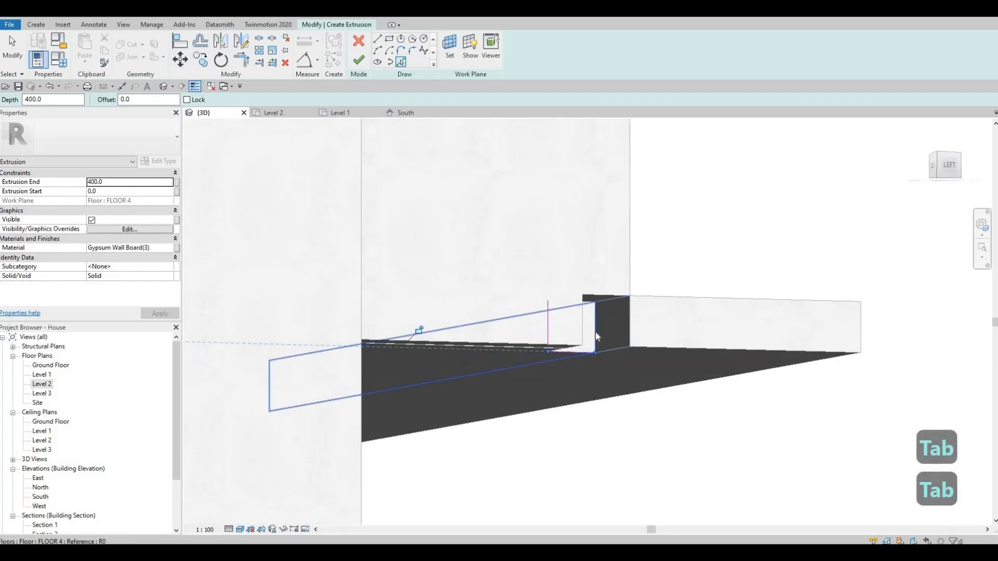
{"action": "key", "text": "Tab"}
{"action": "middle_click_drag", "start_coordinate": [541, 319], "coordinate": [576, 307], "text": "shift"}
{"action": "key", "text": "Tab"}
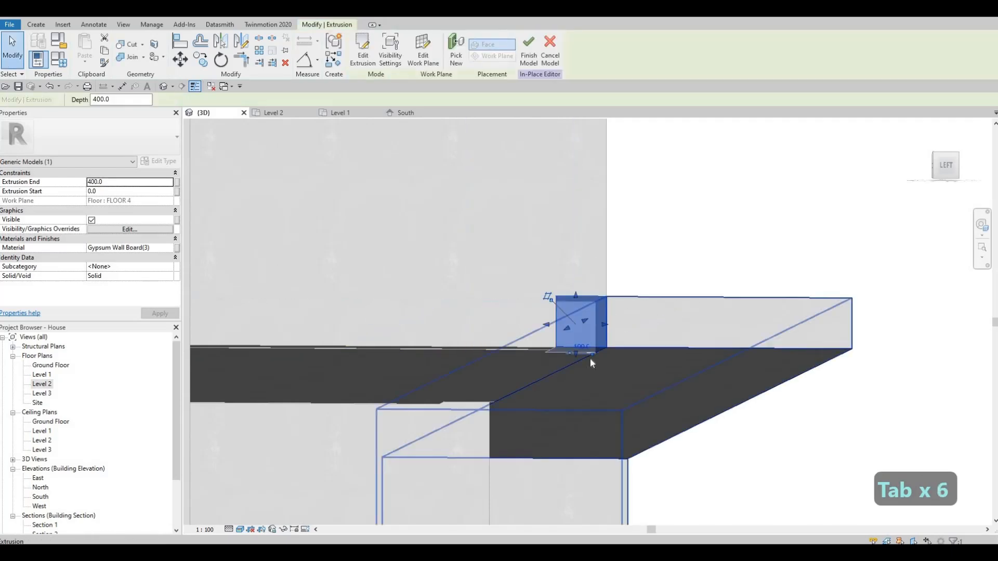
- Align the filler block's outer side face with the end face of the band
{"action": "middle_click_drag", "start_coordinate": [590, 359], "coordinate": [600, 350], "text": "shift"}
{"action": "key", "text": "Escape"}
{"action": "key", "text": "Escape"}
{"action": "key", "text": "a"}
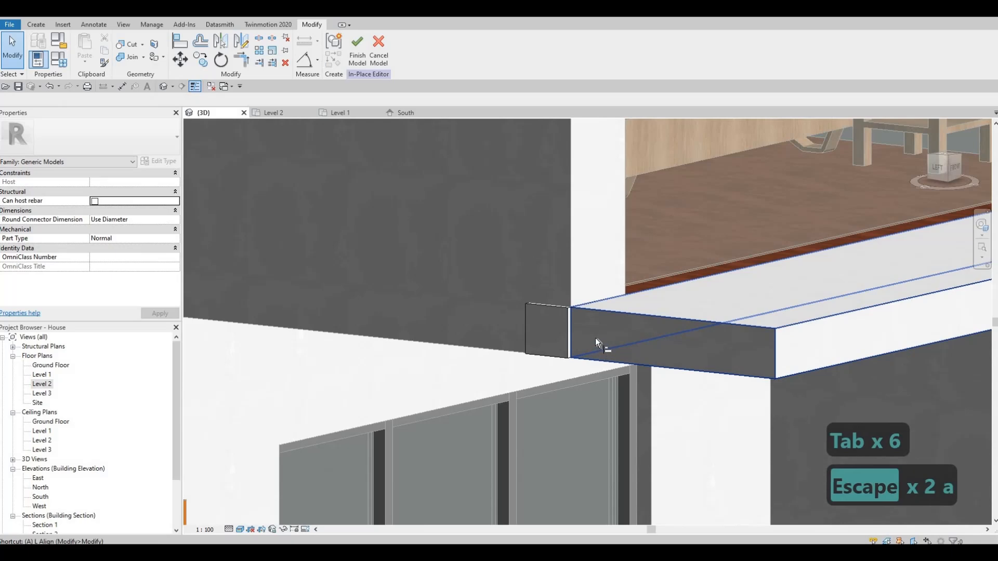
{"action": "key", "text": "l"}
{"action": "left_click", "coordinate": [562, 331]}
{"action": "left_click", "coordinate": [543, 323]}
{"action": "key", "text": "Escape"}
{"action": "key", "text": "Escape"}
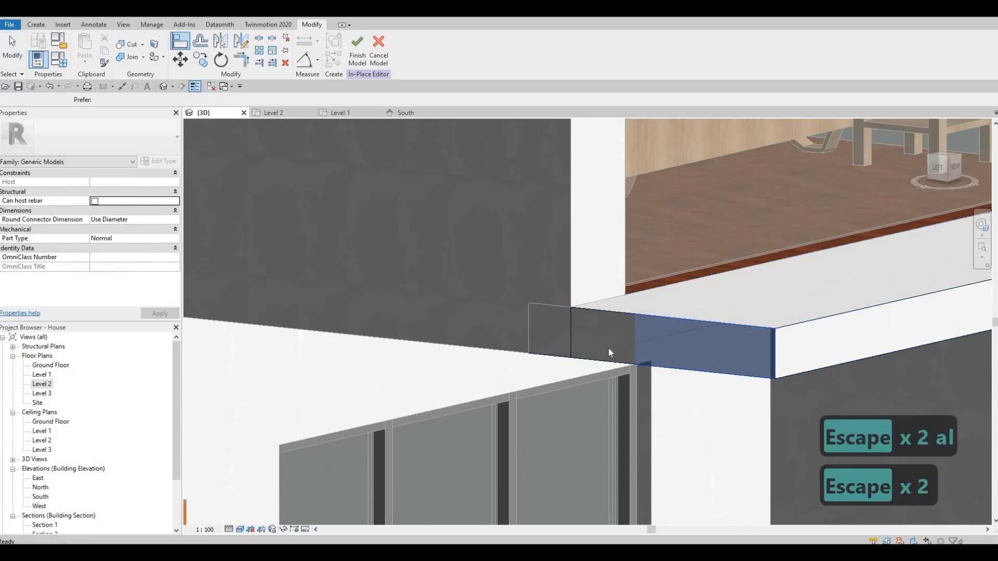
{"action": "scroll", "coordinate": [558, 379], "scroll_direction": "down", "scroll_amount": 4}
{"action": "mouse_move", "coordinate": [543, 333]}
{"action": "middle_mouse_down", "text": "shift"}
{"action": "mouse_move", "coordinate": [526, 354]}
{"action": "mouse_move", "coordinate": [544, 351]}
{"action": "middle_mouse_up", "text": "shift"}
{"action": "key", "text": "Escape"}
{"action": "key", "text": "Escape"}
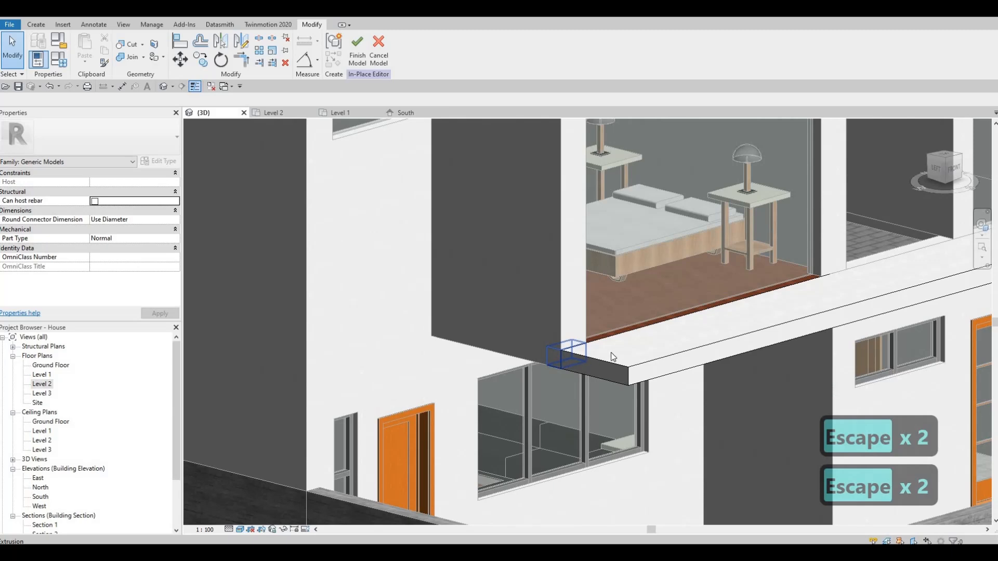
- Align the underside of the filler block with the underside of the band
{"action": "middle_click_drag", "start_coordinate": [434, 391], "coordinate": [558, 373], "text": "shift"}
{"action": "scroll", "coordinate": [557, 373], "scroll_direction": "up", "scroll_amount": 3}
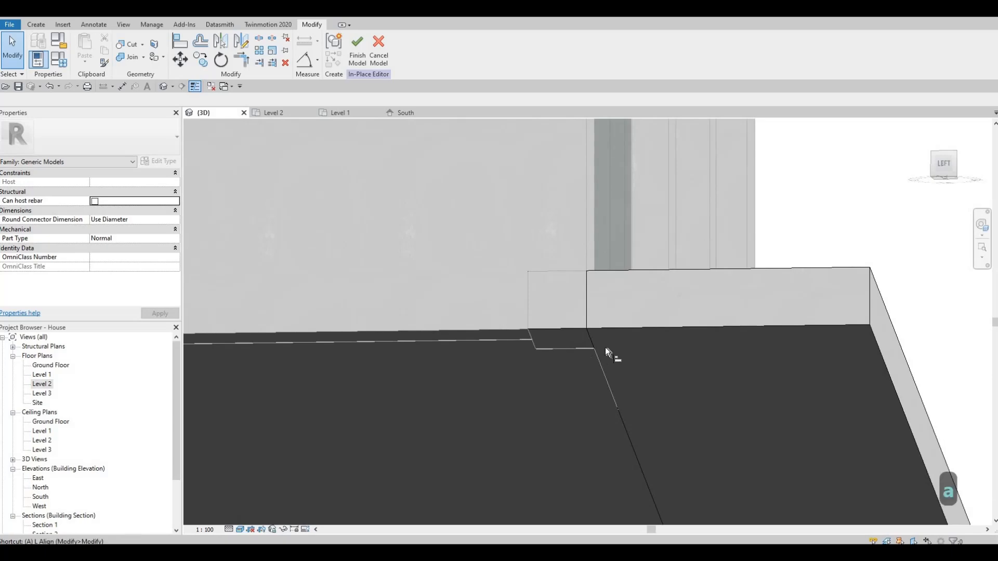
{"action": "key", "text": "l"}
{"action": "left_click", "coordinate": [610, 344]}
{"action": "left_click", "coordinate": [581, 340]}
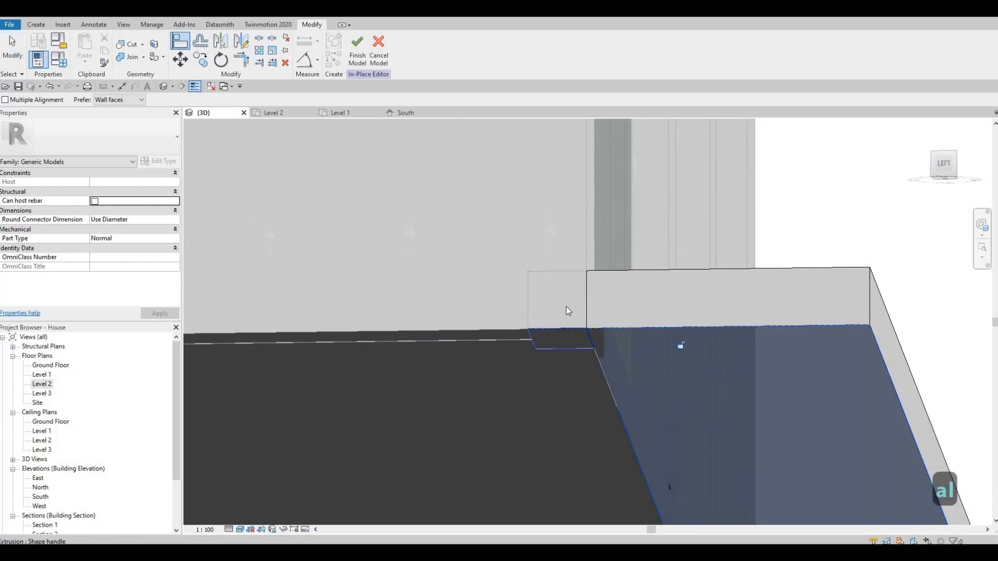
{"action": "key", "text": "Escape"}
{"action": "key", "text": "Escape"}
- Select the L-shaped band extrusion and pull its front face slightly farther out from the facade
{"action": "middle_click_drag", "start_coordinate": [568, 310], "coordinate": [697, 315], "text": "shift"}
{"action": "scroll", "coordinate": [581, 344], "scroll_direction": "down", "scroll_amount": 2}
{"action": "scroll", "coordinate": [553, 348], "scroll_direction": "down", "scroll_amount": 3}
{"action": "key", "text": "Escape"}
{"action": "left_click", "coordinate": [689, 346]}
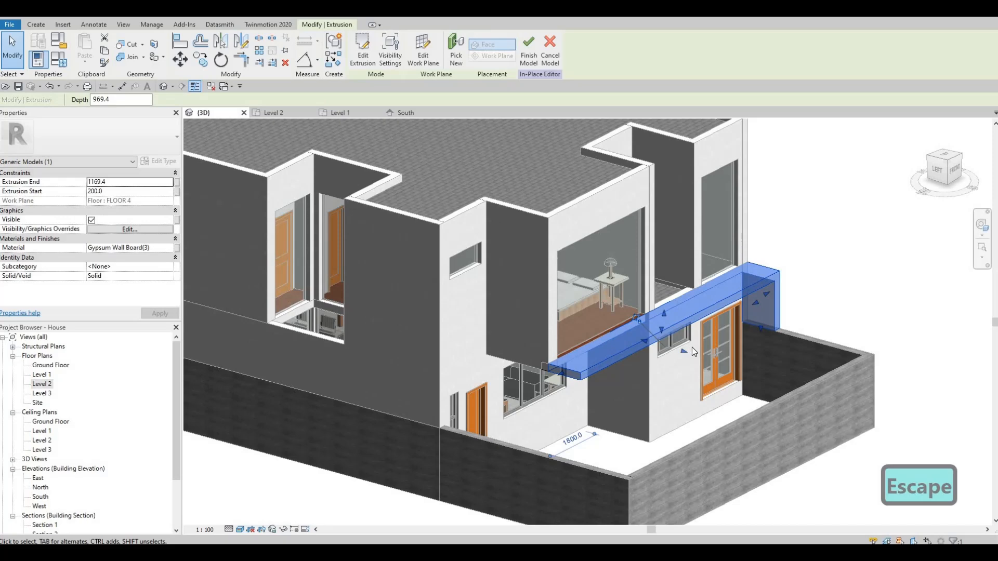
{"action": "key", "text": "Escape"}
{"action": "left_click", "coordinate": [684, 348]}
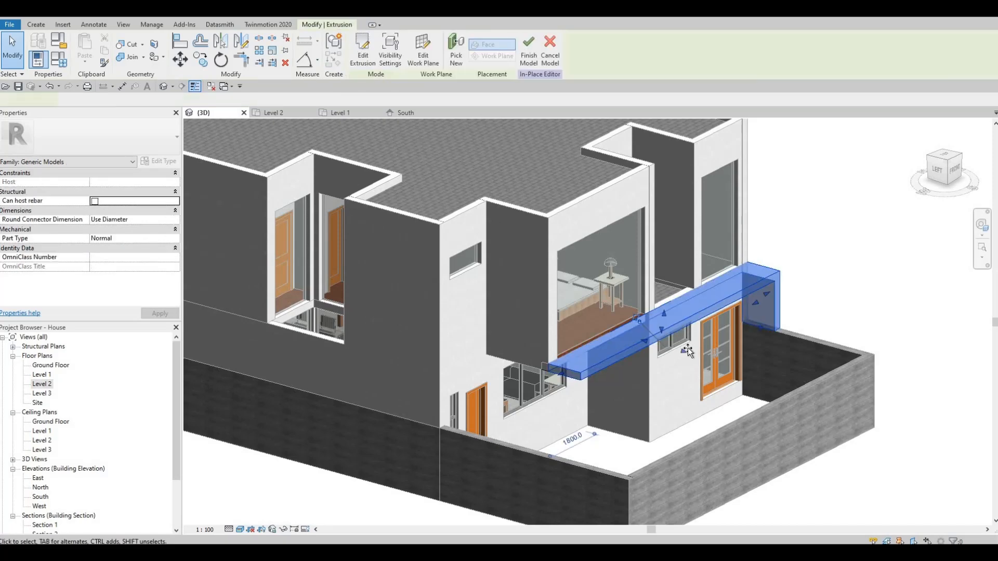
{"action": "key", "text": "Escape"}
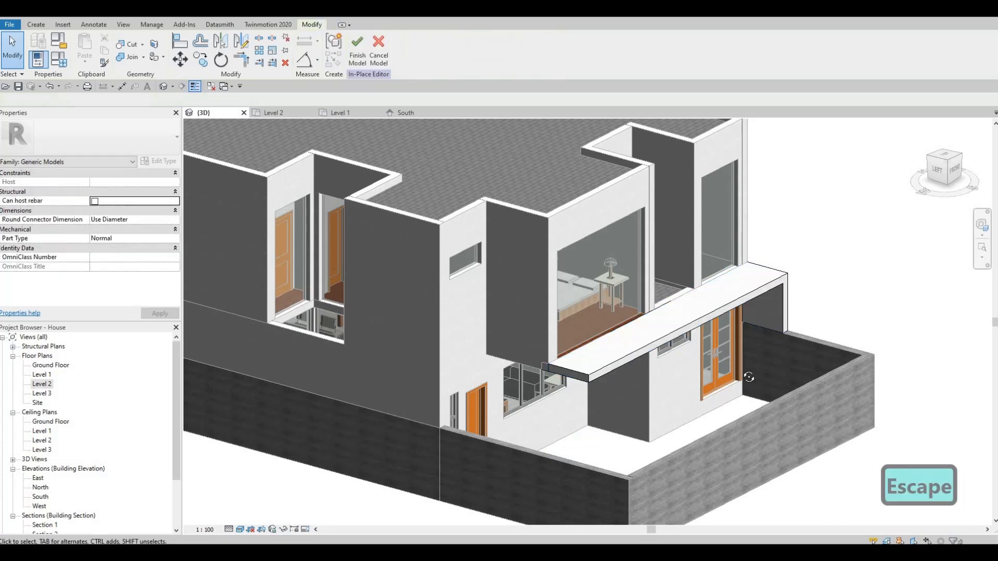
- Review the deepened band from several sides and finish the in-place model
{"action": "middle_click_drag", "start_coordinate": [726, 357], "coordinate": [774, 274], "text": "shift"}
{"action": "middle_click_drag", "start_coordinate": [585, 375], "coordinate": [774, 382], "text": "shift"}
{"action": "scroll", "coordinate": [650, 361], "scroll_direction": "down", "scroll_amount": 1}
{"action": "middle_click_drag", "start_coordinate": [650, 361], "coordinate": [662, 236]}
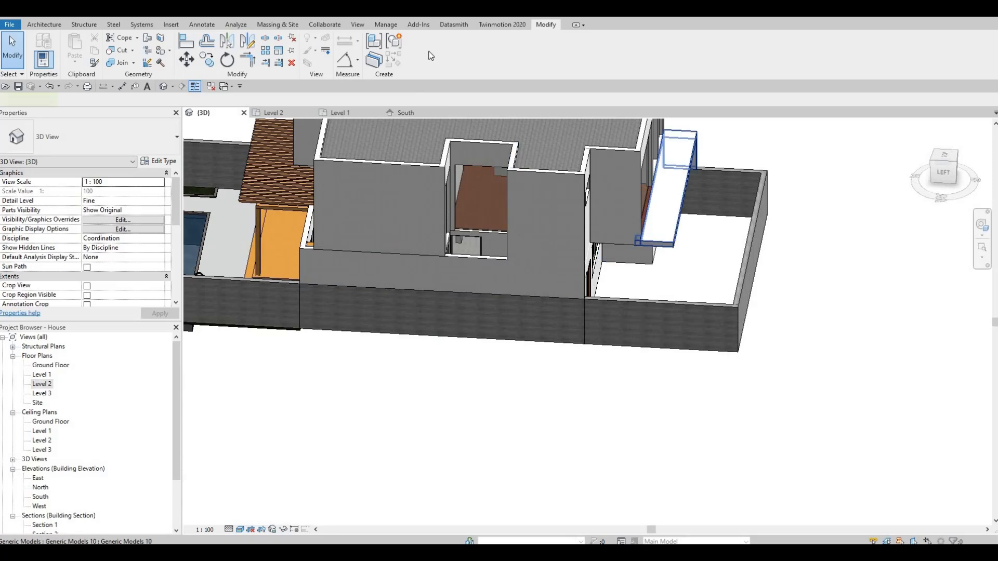
- Reopen the band for in-place editing and examine the rear facade above the pergola
{"action": "left_click", "coordinate": [673, 177]}
{"action": "middle_click_drag", "start_coordinate": [716, 257], "coordinate": [641, 331], "text": "shift"}
{"action": "scroll", "coordinate": [644, 343], "scroll_direction": "down", "scroll_amount": 1}
{"action": "scroll", "coordinate": [641, 331], "scroll_direction": "up", "scroll_amount": 2}
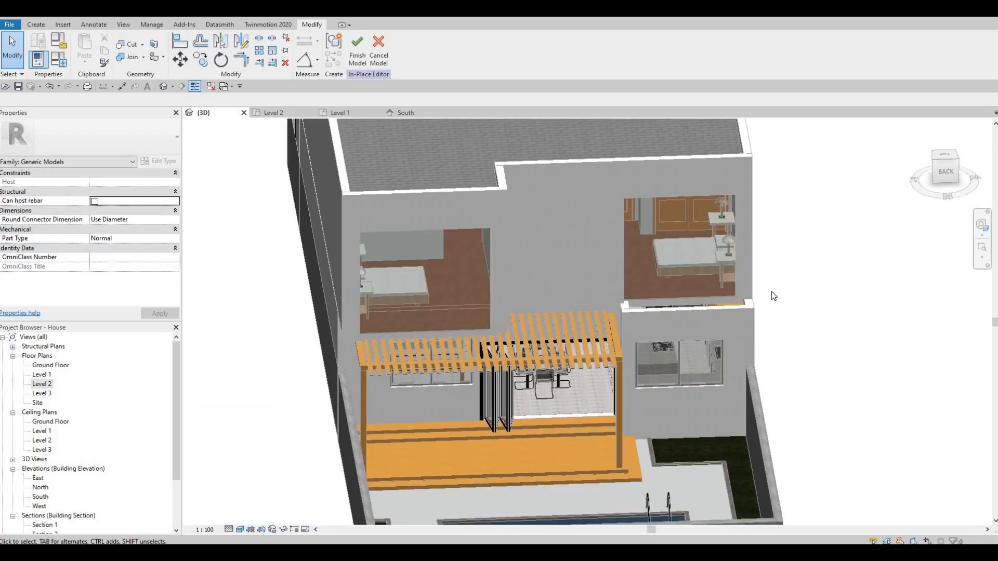
{"action": "middle_click_drag", "start_coordinate": [771, 291], "coordinate": [483, 251], "text": "shift"}
{"action": "scroll", "coordinate": [781, 318], "scroll_direction": "up", "scroll_amount": 5}
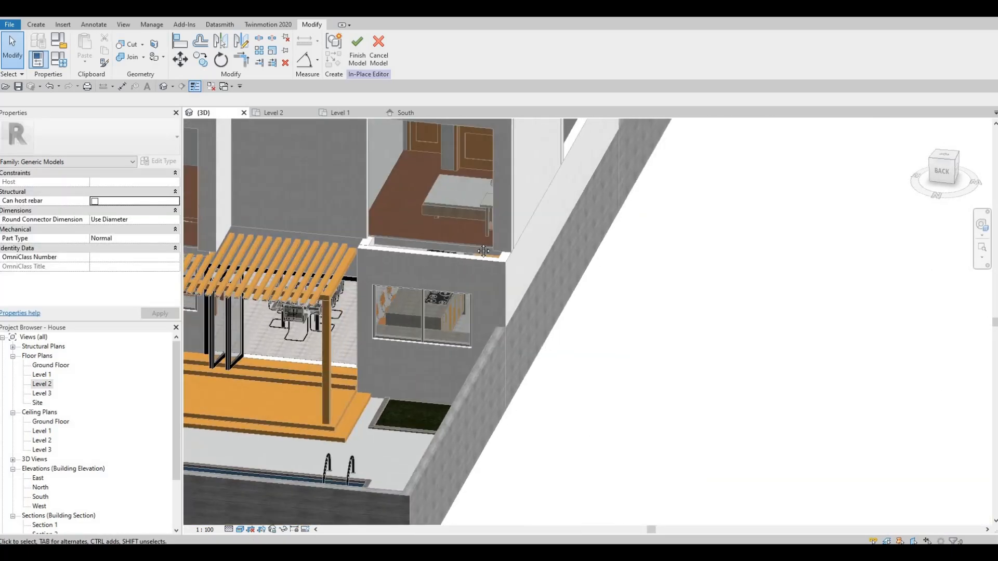
{"action": "middle_click_drag", "start_coordinate": [113, 390], "coordinate": [58, 436], "text": "shift"}
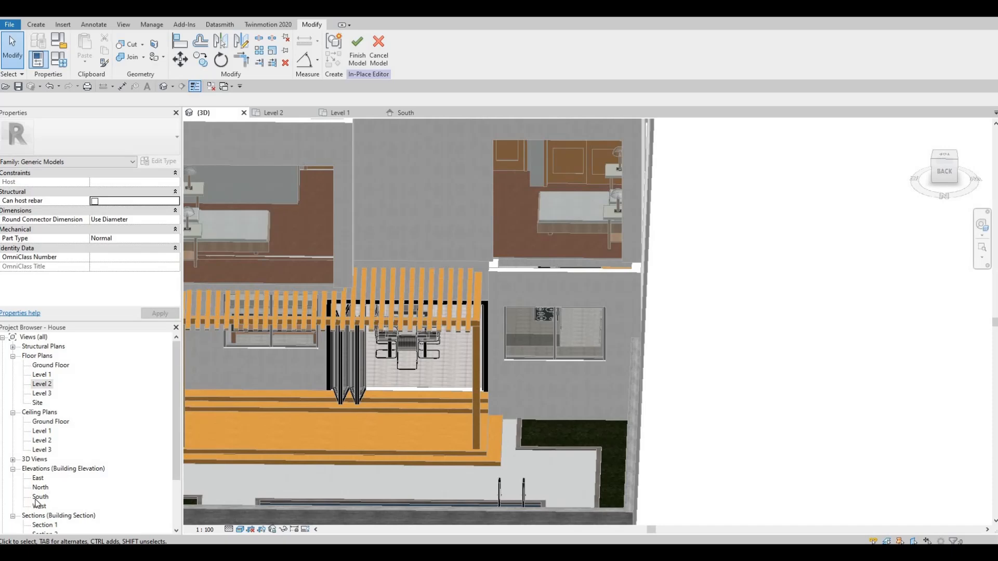
- Start a new extrusion in the North elevation, using the rear exterior wall's face as the work plane
{"action": "left_click", "coordinate": [406, 112]}
{"action": "middle_click_drag", "start_coordinate": [532, 382], "coordinate": [481, 351]}
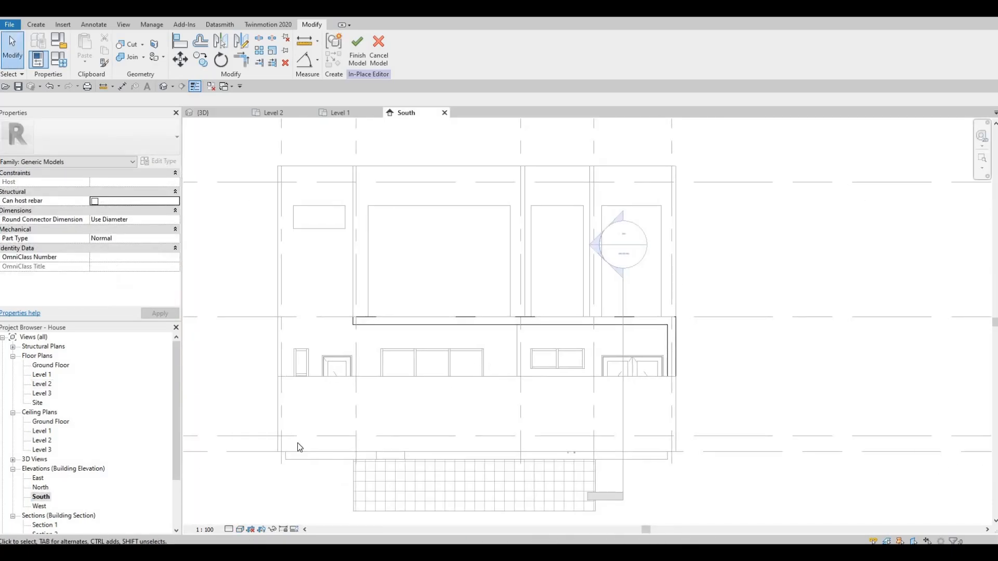
{"action": "middle_click_drag", "start_coordinate": [631, 315], "coordinate": [646, 300]}
{"action": "scroll", "coordinate": [610, 310], "scroll_direction": "up", "scroll_amount": 1}
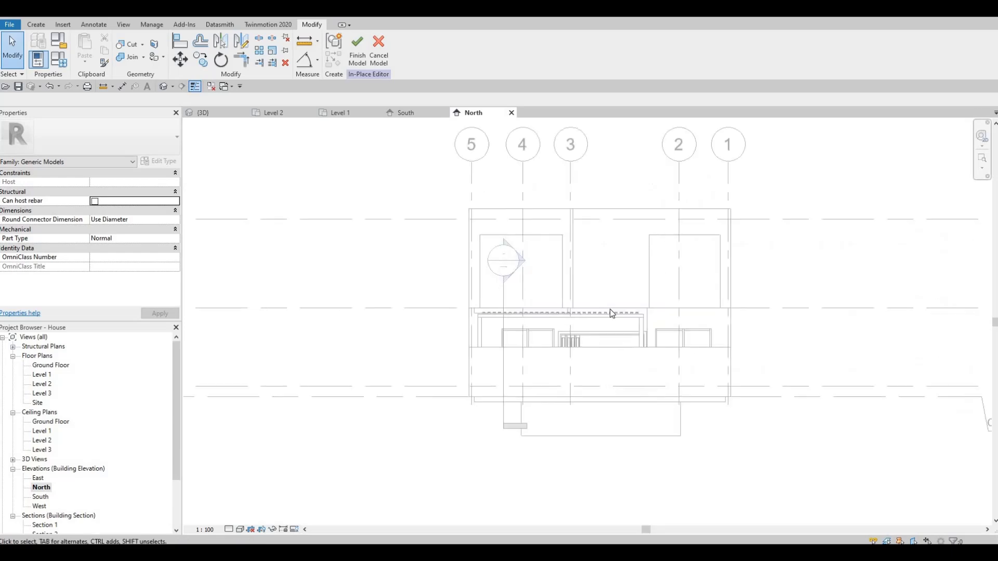
{"action": "scroll", "coordinate": [610, 309], "scroll_direction": "up", "scroll_amount": 1}
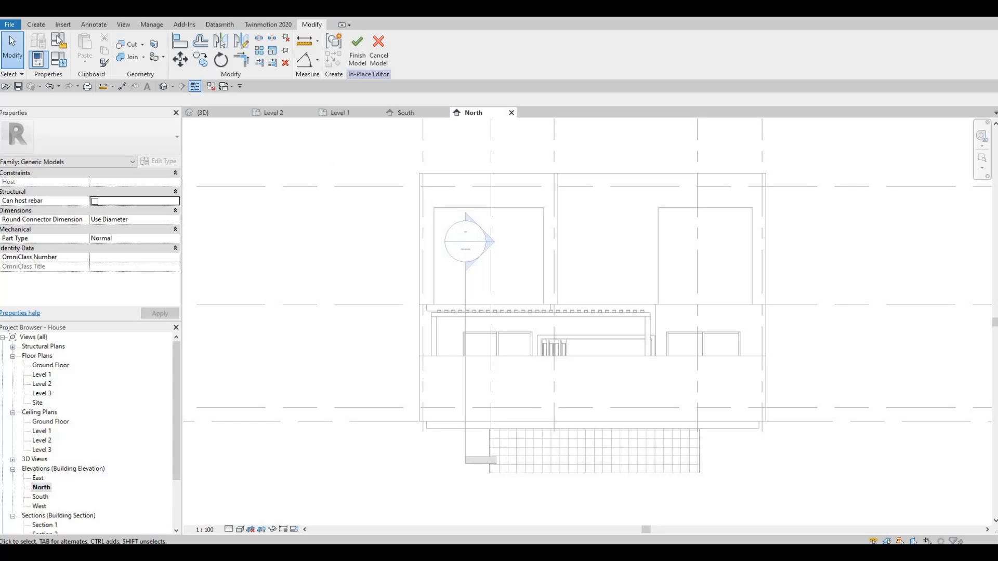
{"action": "left_click", "coordinate": [36, 25]}
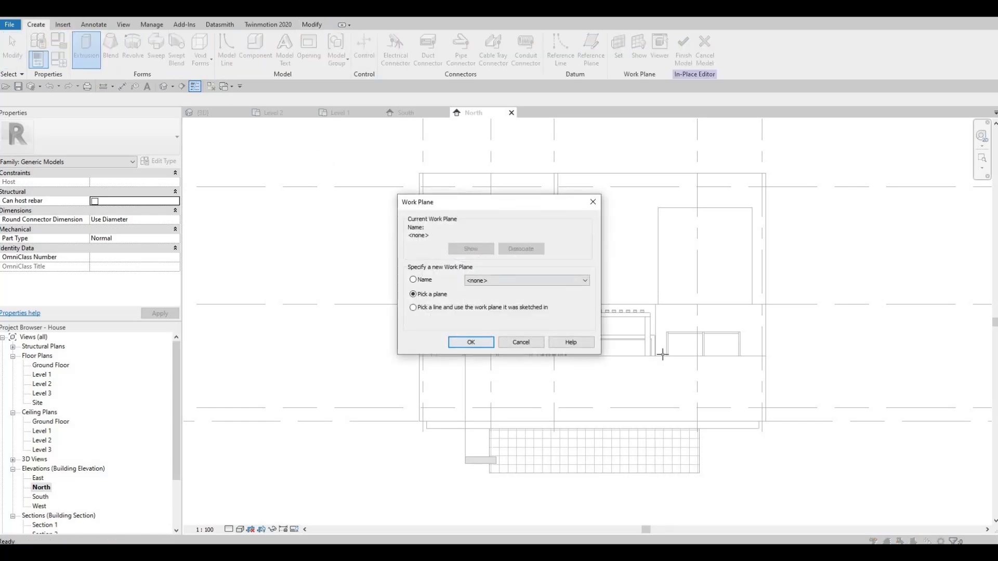
{"action": "key", "text": "Return"}
{"action": "scroll", "coordinate": [680, 315], "scroll_direction": "up", "scroll_amount": 3}
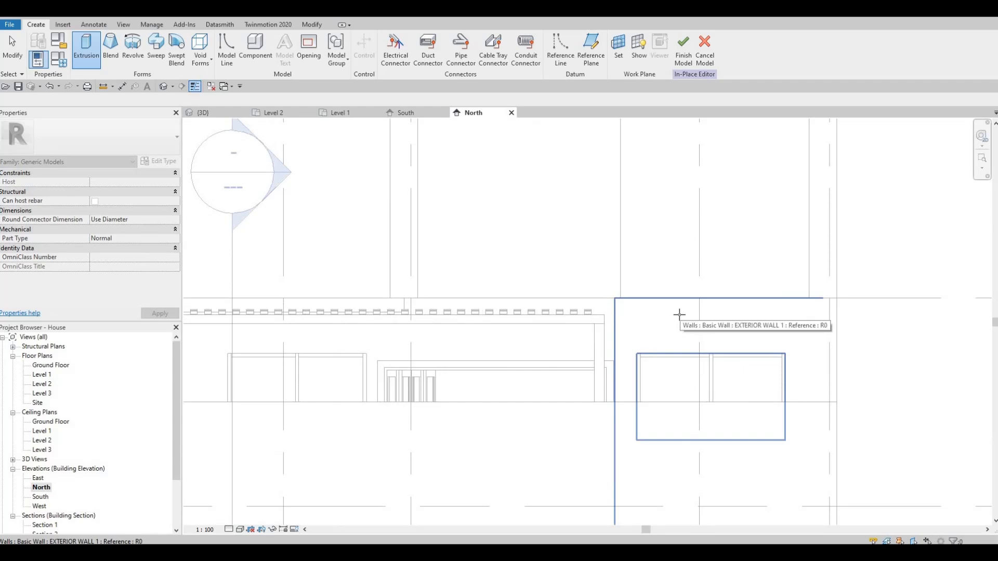
{"action": "left_click", "coordinate": [648, 312]}
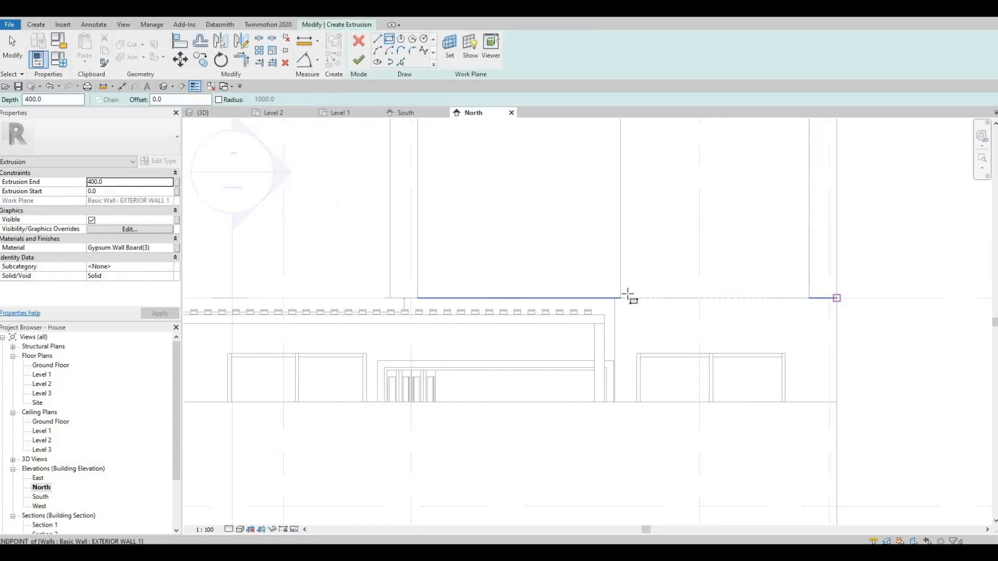
- Draw a thin rectangle about 10035 mm long just below Level 2 across the rear facade and extrude it 400 mm
{"action": "middle_click_drag", "start_coordinate": [380, 310], "coordinate": [691, 323]}
{"action": "scroll", "coordinate": [454, 325], "scroll_direction": "up", "scroll_amount": 2}
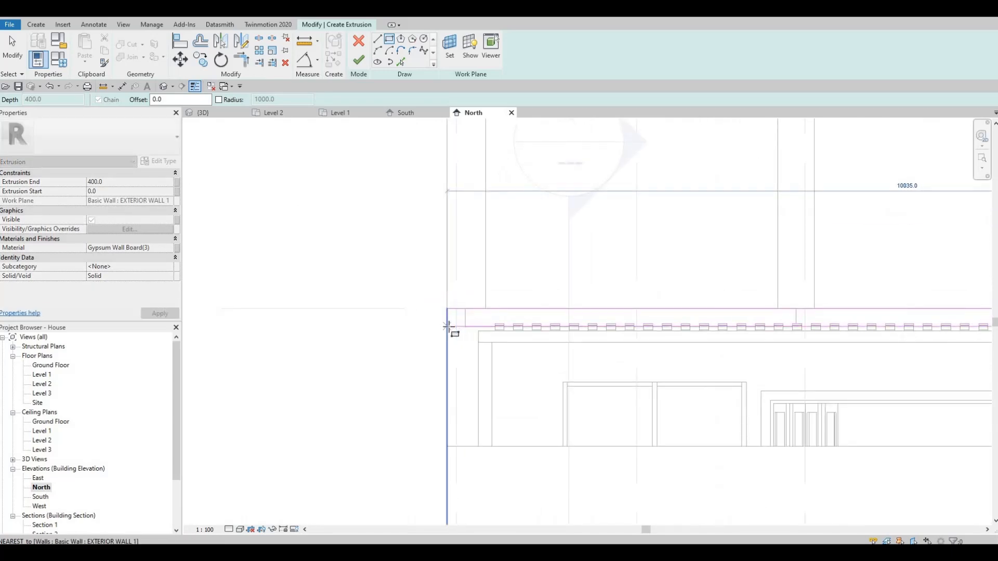
{"action": "left_click", "coordinate": [447, 326]}
{"action": "key", "text": "Escape"}
{"action": "middle_click_drag", "start_coordinate": [388, 185], "coordinate": [336, 167]}
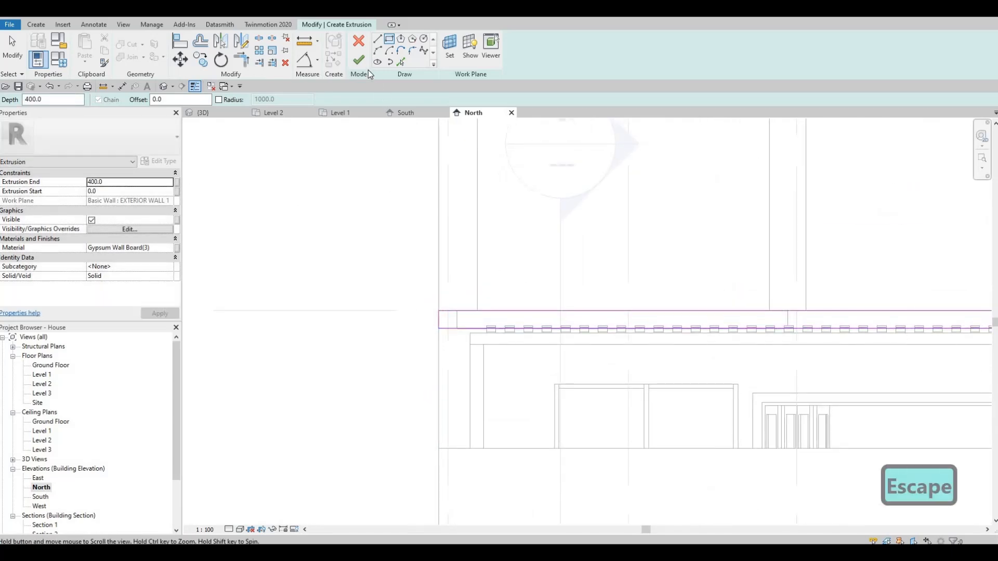
{"action": "left_click", "coordinate": [202, 112]}
{"action": "key", "text": "Escape"}
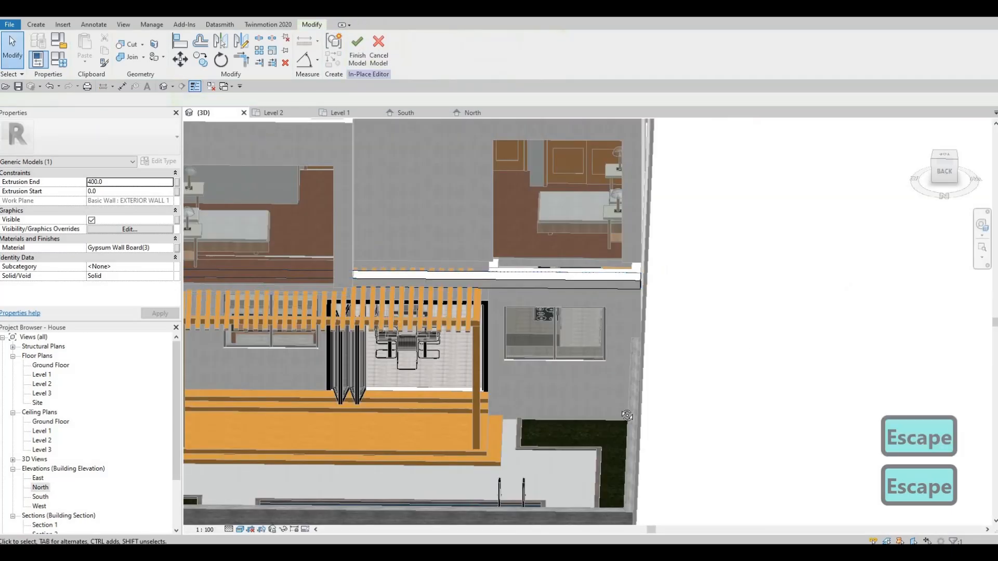
- Extend the rear band's inner face back into the house to an extrusion start of -525
{"action": "middle_click_drag", "start_coordinate": [594, 352], "coordinate": [512, 285], "text": "shift"}
{"action": "scroll", "coordinate": [497, 285], "scroll_direction": "down", "scroll_amount": 3}
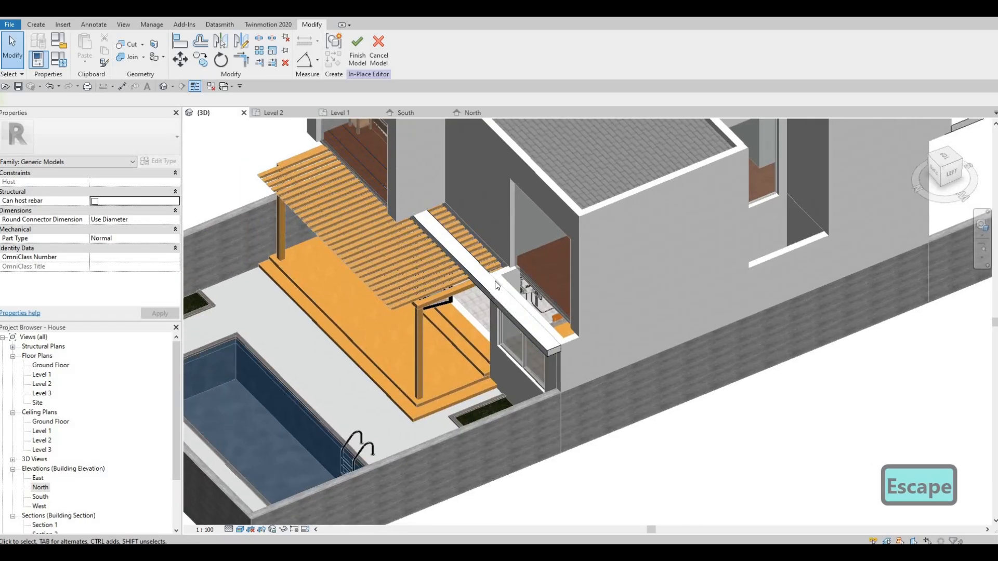
{"action": "scroll", "coordinate": [494, 285], "scroll_direction": "up", "scroll_amount": 2}
{"action": "left_click", "coordinate": [441, 222]}
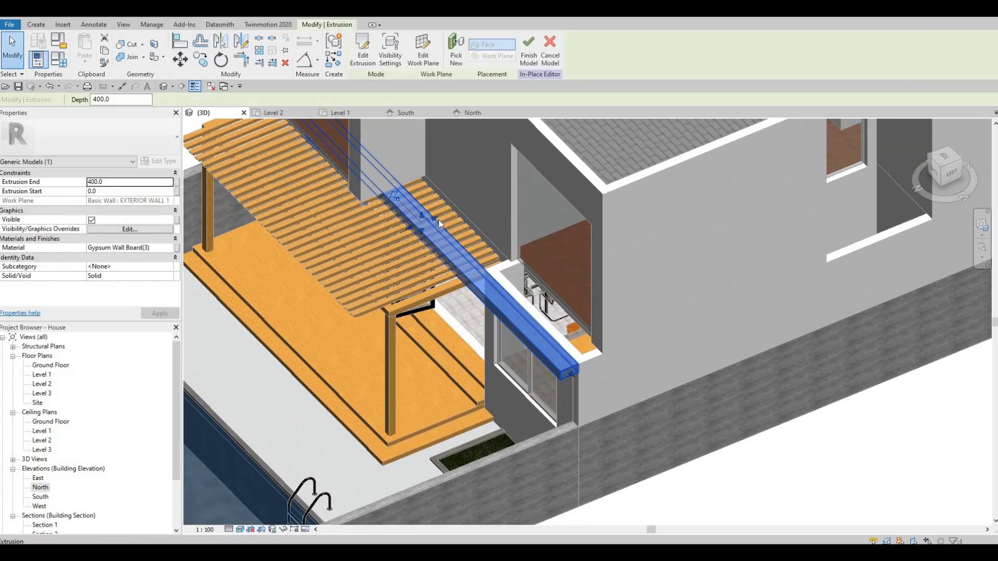
{"action": "left_click_drag", "start_coordinate": [462, 213], "coordinate": [454, 213]}
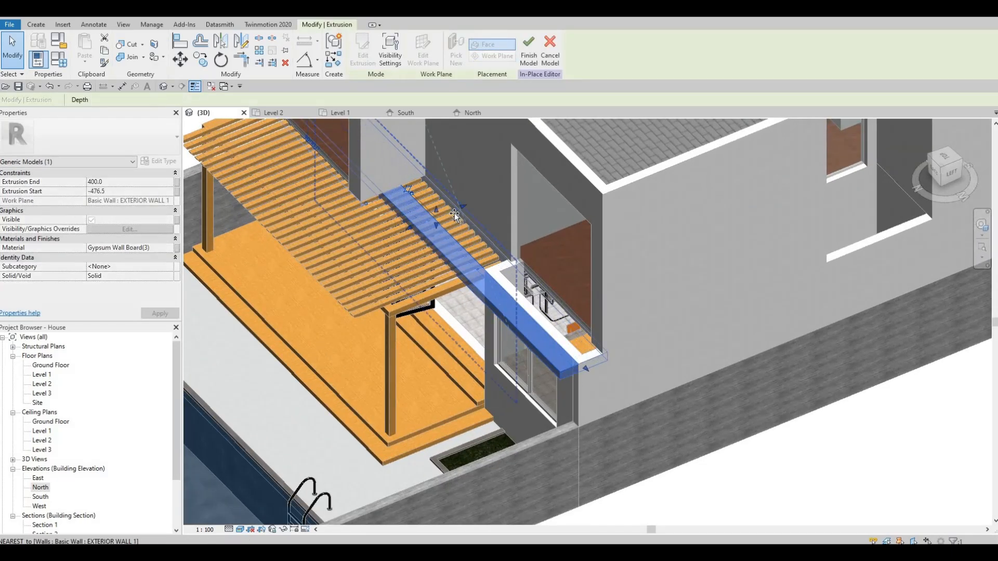
- Shorten the rear band so it spans only the facade section above the window beside the pergola
{"action": "middle_click_drag", "start_coordinate": [519, 247], "coordinate": [380, 226], "text": "shift"}
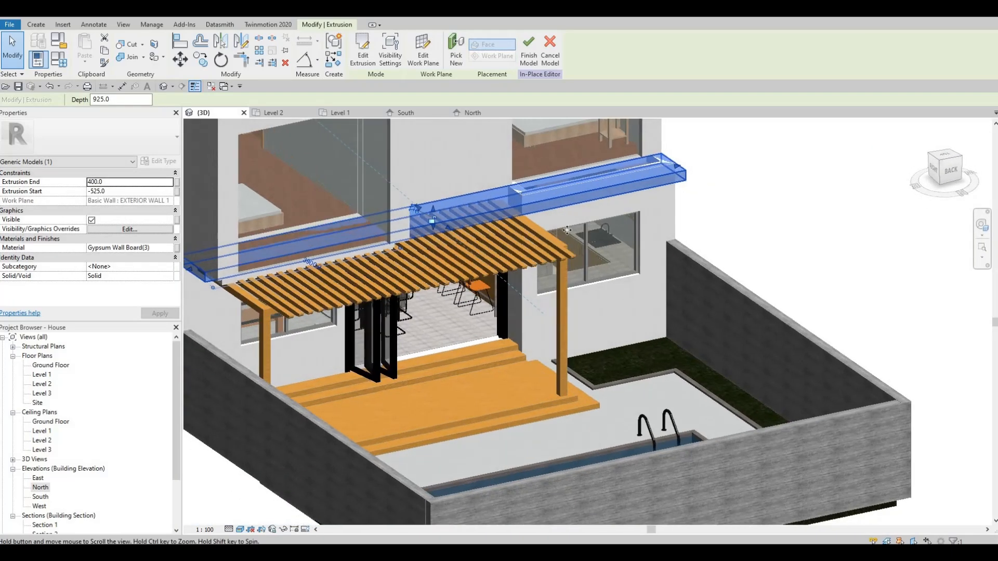
{"action": "middle_click_drag", "start_coordinate": [189, 275], "coordinate": [391, 262]}
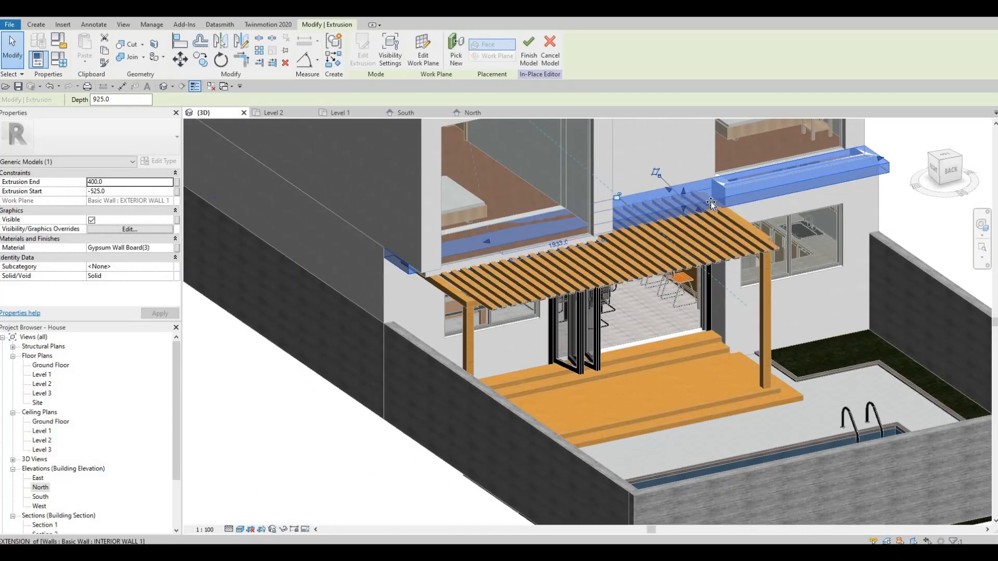
{"action": "left_click_drag", "start_coordinate": [740, 198], "coordinate": [742, 199]}
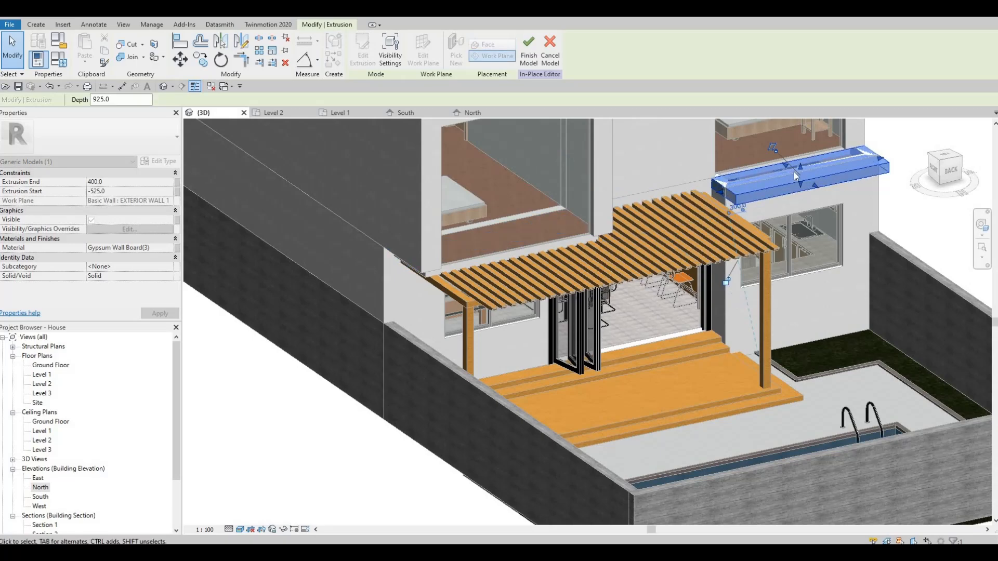
{"action": "middle_click_drag", "start_coordinate": [790, 202], "coordinate": [765, 217], "text": "shift"}
{"action": "key", "text": "Escape"}
- Review the shortened band from the pergola side and finish the in-place model
{"action": "middle_click_drag", "start_coordinate": [778, 346], "coordinate": [723, 252], "text": "shift"}
{"action": "middle_click_drag", "start_coordinate": [766, 294], "coordinate": [735, 389], "text": "shift"}
{"action": "scroll", "coordinate": [735, 389], "scroll_direction": "up", "scroll_amount": 3}
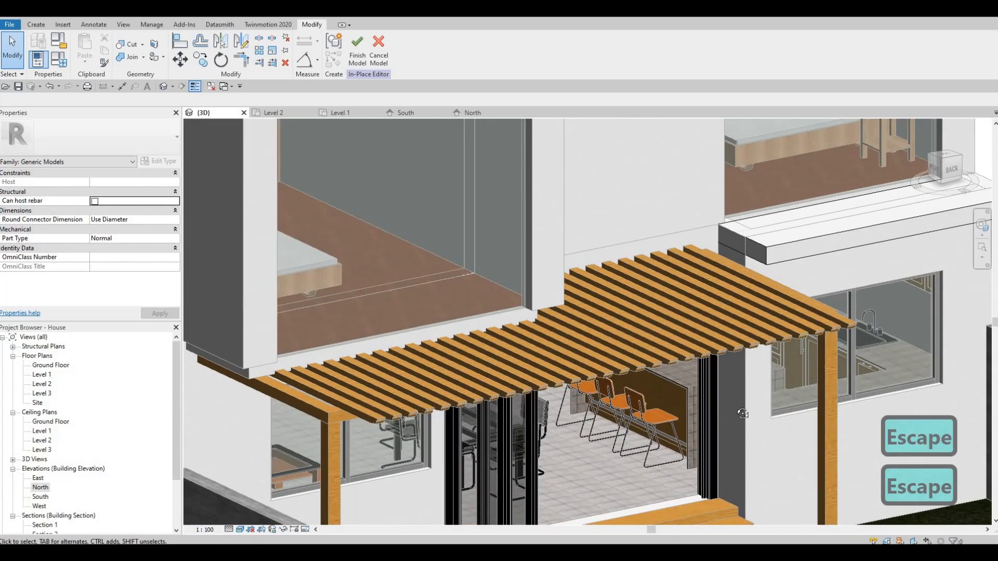
{"action": "key", "text": "Escape"}
{"action": "middle_click_drag", "start_coordinate": [753, 351], "coordinate": [567, 243], "text": "shift"}
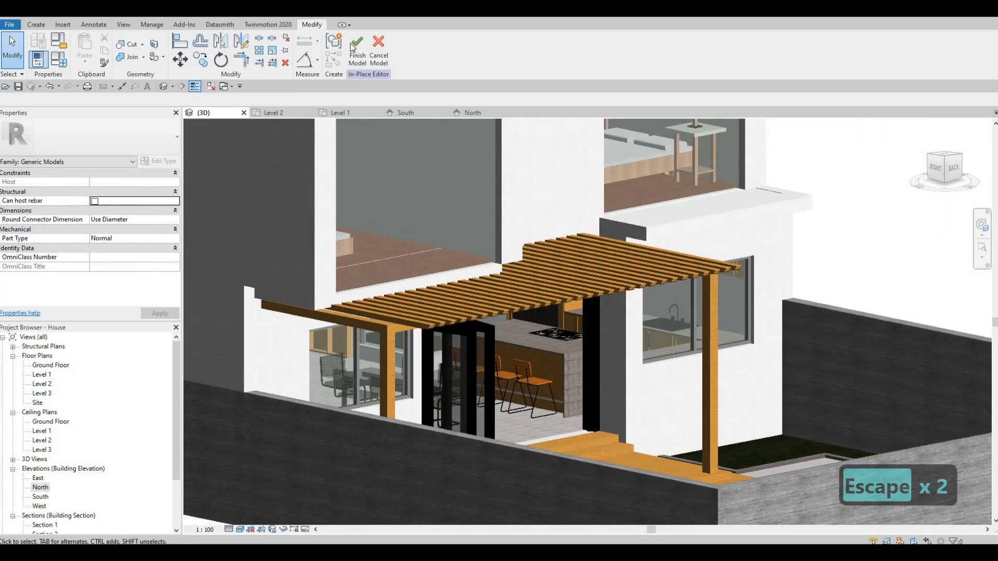
{"action": "key", "text": "Escape"}
- Try to attach the top of the short exterior wall beside the folding door to the floor above
{"action": "left_click", "coordinate": [613, 314]}
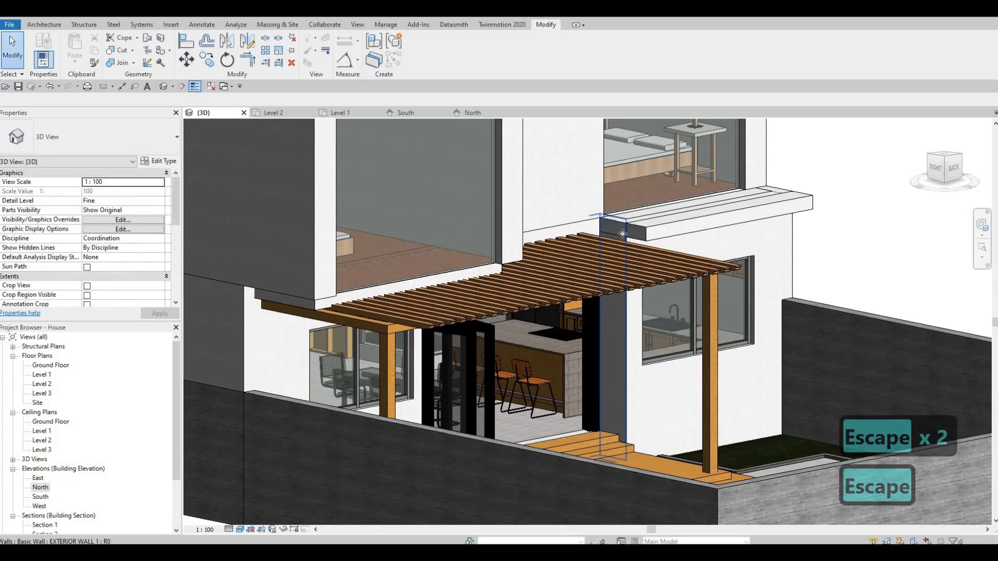
{"action": "left_click", "coordinate": [471, 57]}
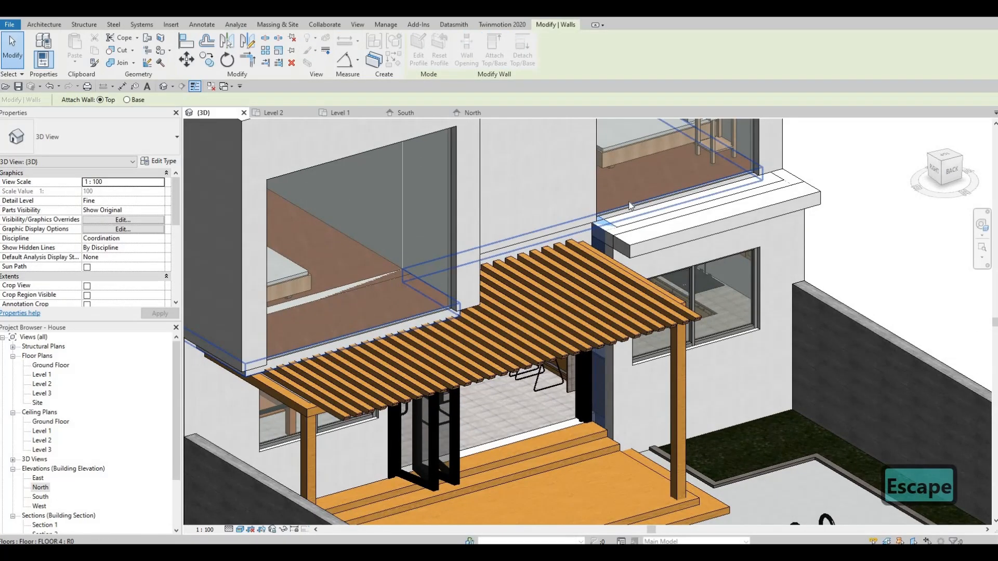
{"action": "left_click", "coordinate": [630, 206]}
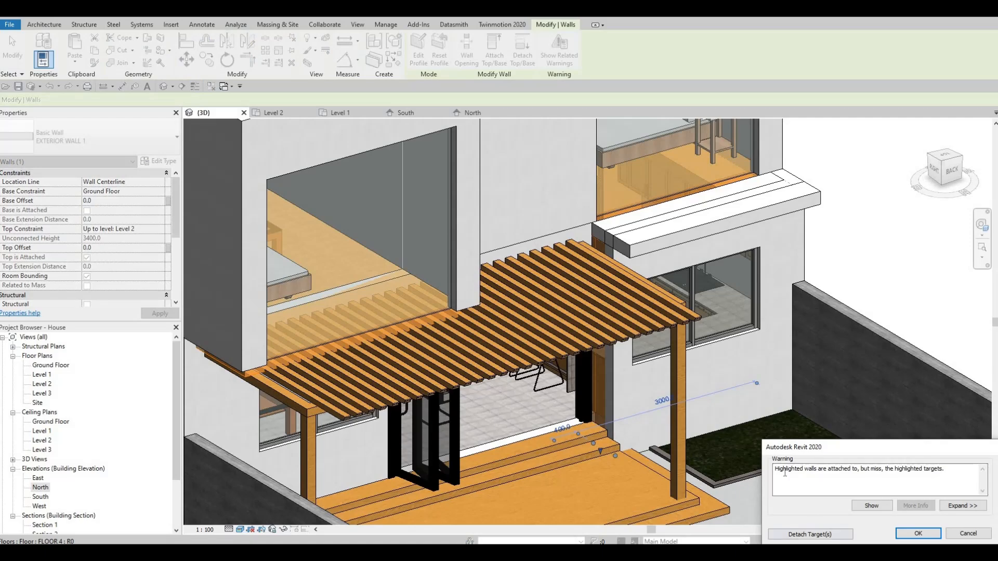
{"action": "key", "text": "Escape"}
{"action": "key", "text": "Escape"}
{"action": "key", "text": "Escape"}
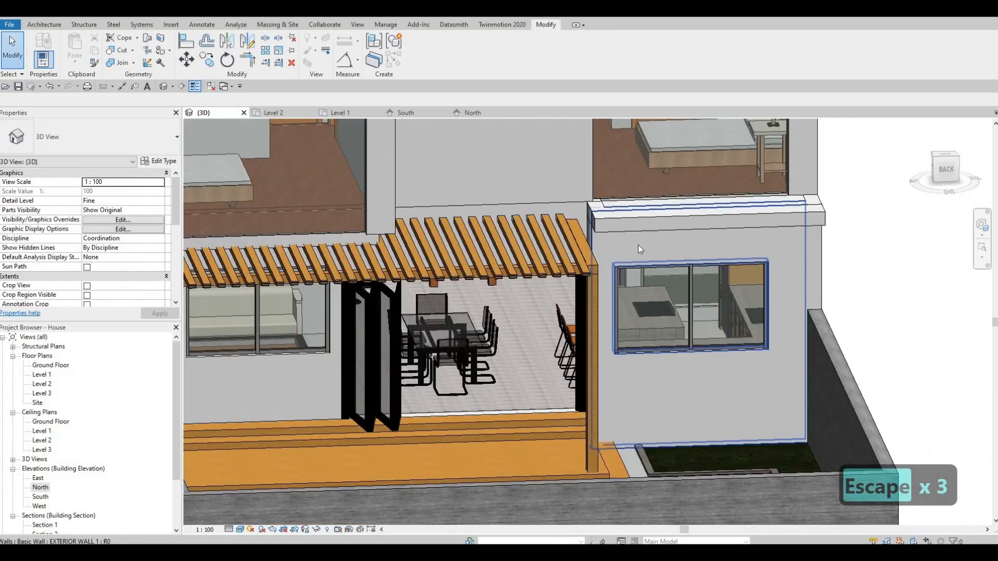
- Try to attach the top of the rear exterior wall with the window to the floor above
{"action": "left_click", "coordinate": [618, 242]}
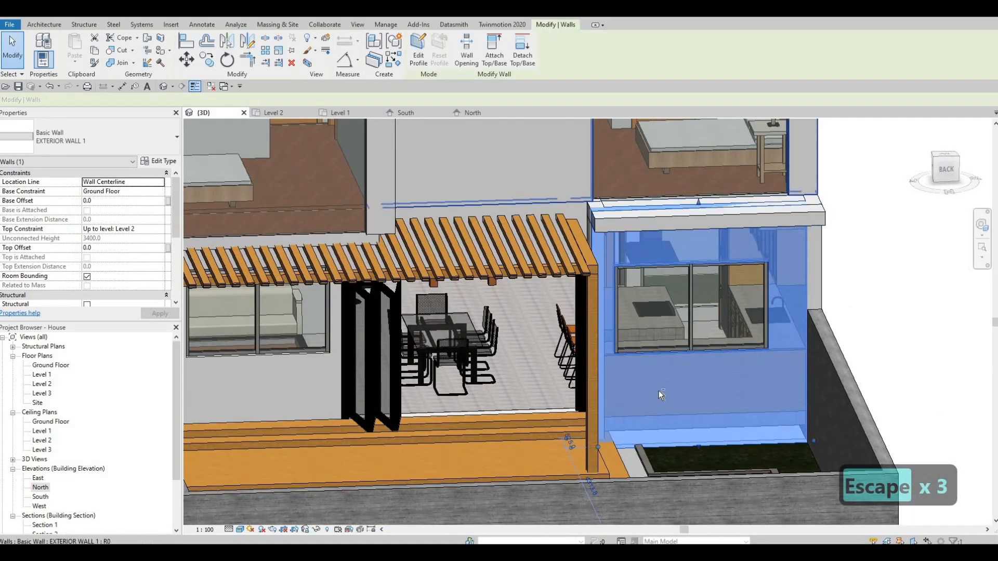
{"action": "middle_click_drag", "start_coordinate": [548, 258], "coordinate": [701, 248], "text": "shift"}
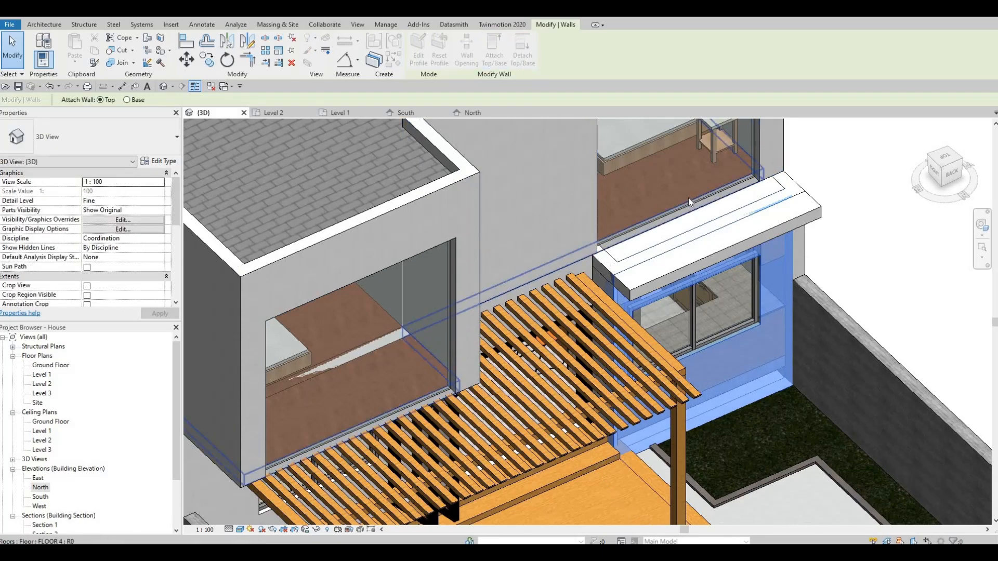
{"action": "left_click", "coordinate": [850, 438]}
{"action": "key", "text": "Escape"}
{"action": "key", "text": "Escape"}
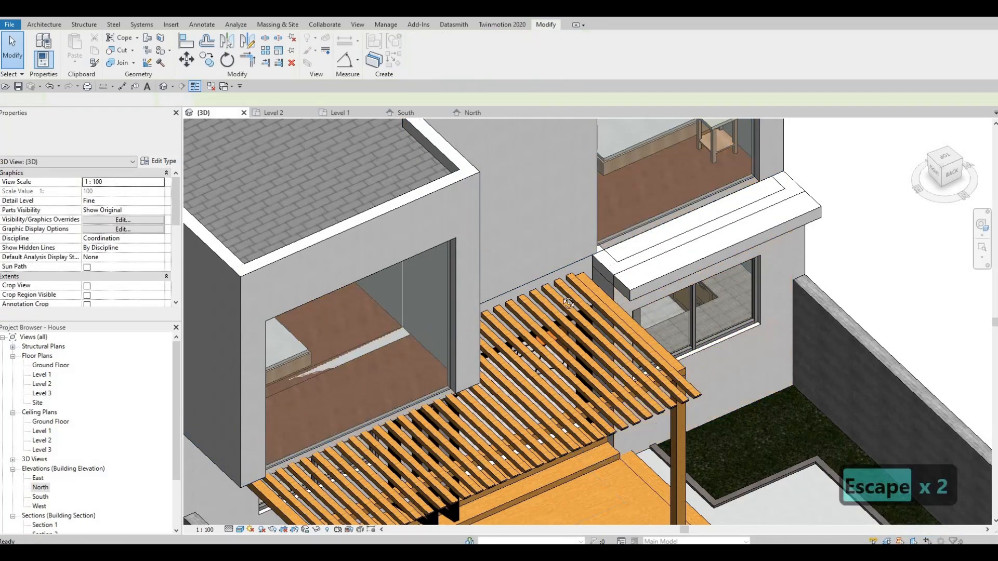
- Examine from several angles how the rear band meets the side exterior wall and its window wall
{"action": "middle_click_drag", "start_coordinate": [805, 329], "coordinate": [800, 317], "text": "shift"}
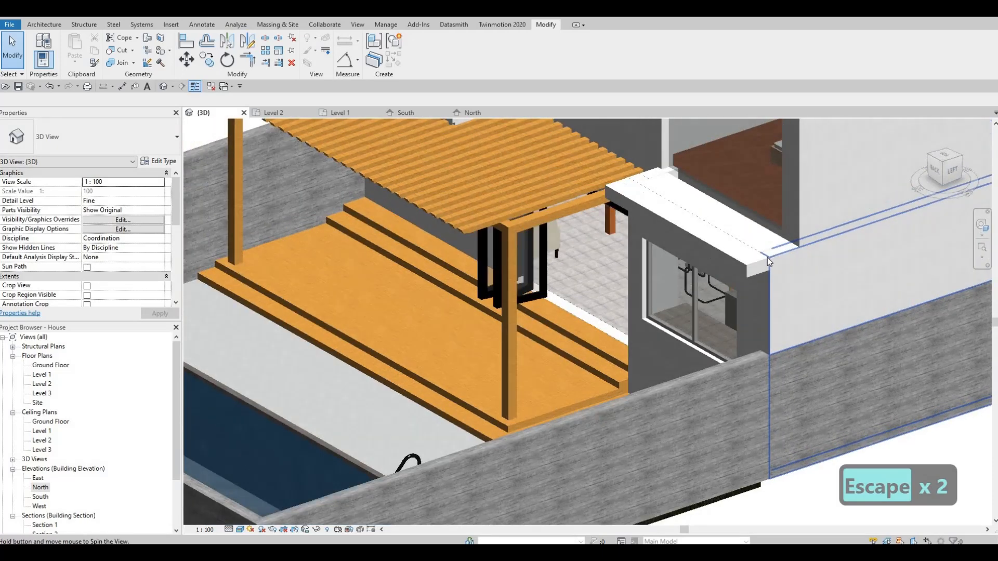
{"action": "middle_click_drag", "start_coordinate": [767, 257], "coordinate": [796, 275], "text": "shift"}
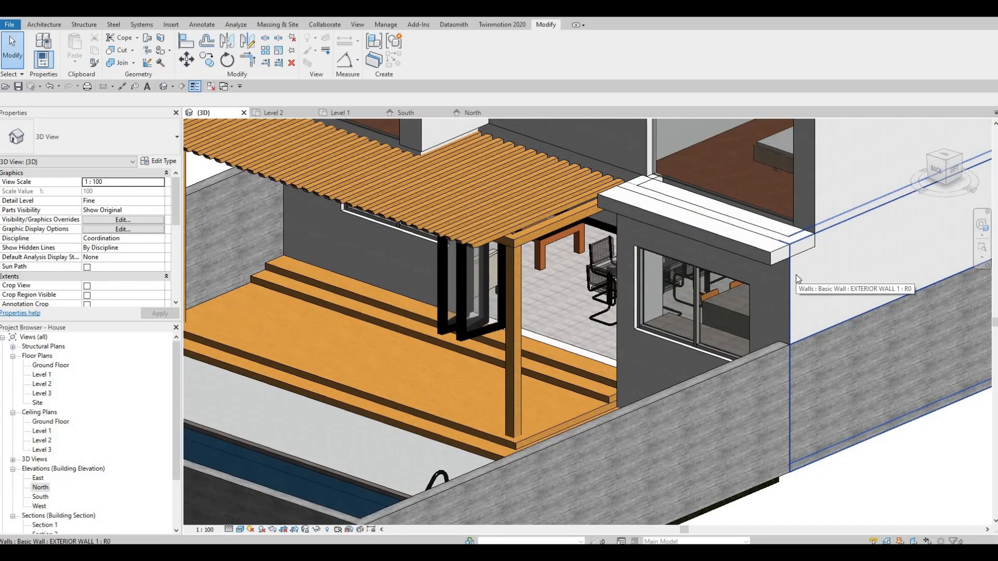
{"action": "key", "text": "Escape"}
{"action": "key", "text": "Escape"}
{"action": "key", "text": "Escape"}
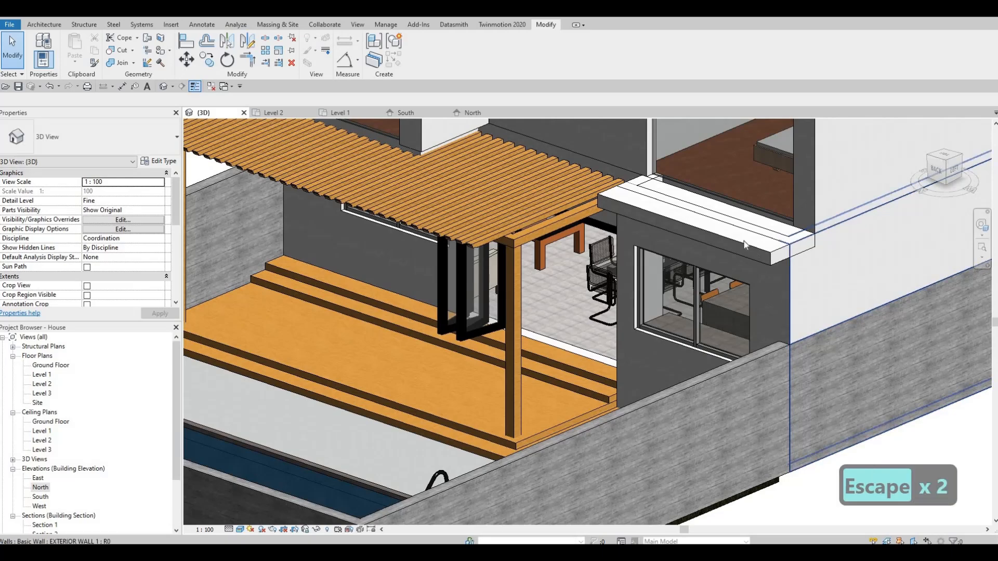
{"action": "left_click", "coordinate": [722, 237]}
{"action": "middle_click_drag", "start_coordinate": [722, 237], "coordinate": [363, 136], "text": "shift"}
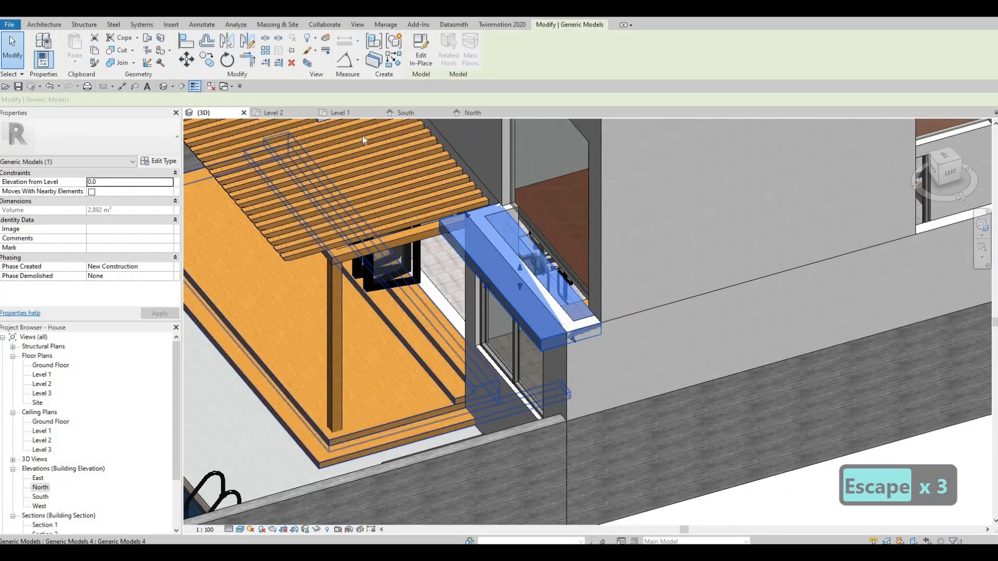
- Open the North elevation and examine the band above the window beside the pergola
{"action": "left_click", "coordinate": [478, 113]}
{"action": "scroll", "coordinate": [470, 246], "scroll_direction": "down", "scroll_amount": 1}
{"action": "middle_click_drag", "start_coordinate": [469, 246], "coordinate": [242, 202]}
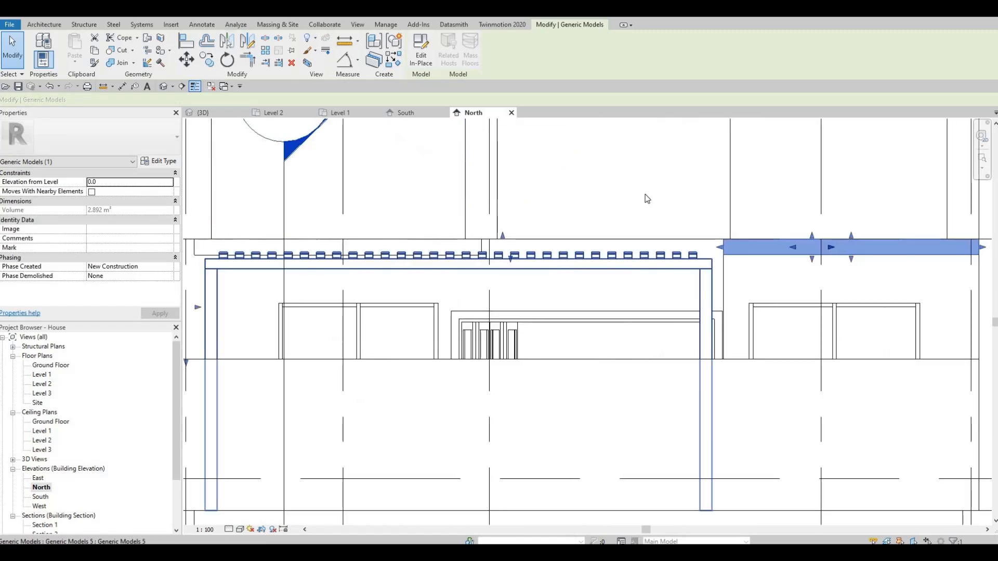
{"action": "middle_click_drag", "start_coordinate": [717, 265], "coordinate": [515, 258]}
{"action": "scroll", "coordinate": [648, 255], "scroll_direction": "up", "scroll_amount": 2}
{"action": "key", "text": "Escape"}
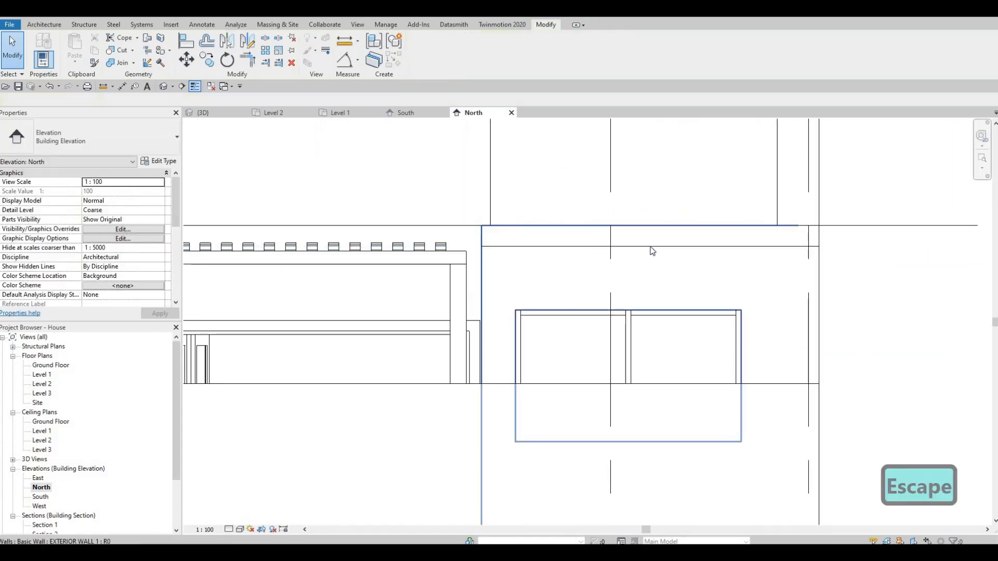
{"action": "left_click", "coordinate": [538, 248]}
{"action": "middle_click_drag", "start_coordinate": [456, 193], "coordinate": [484, 188]}
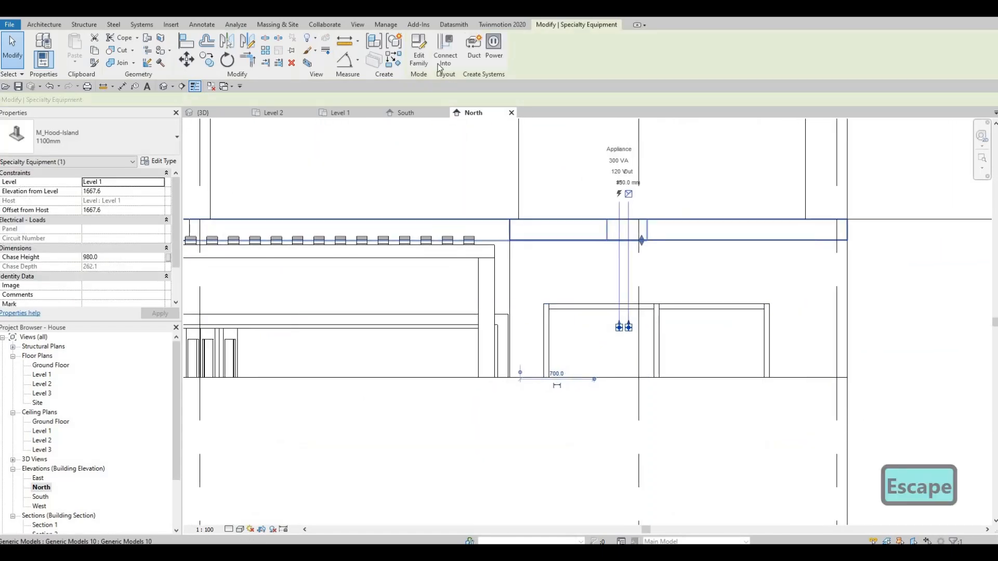
{"action": "double_click", "coordinate": [674, 241]}
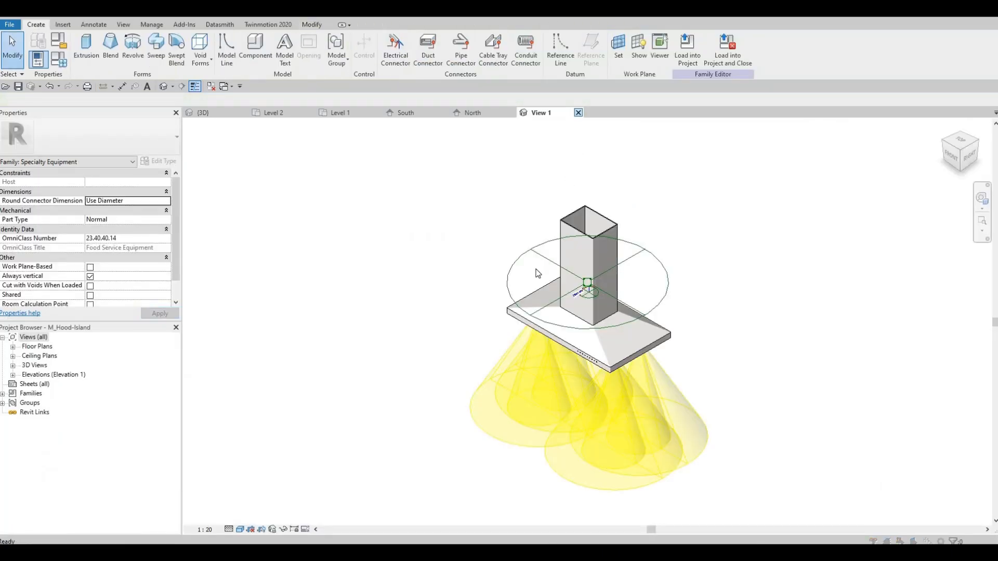
{"action": "key", "text": "Escape"}
{"action": "key", "text": "Escape"}
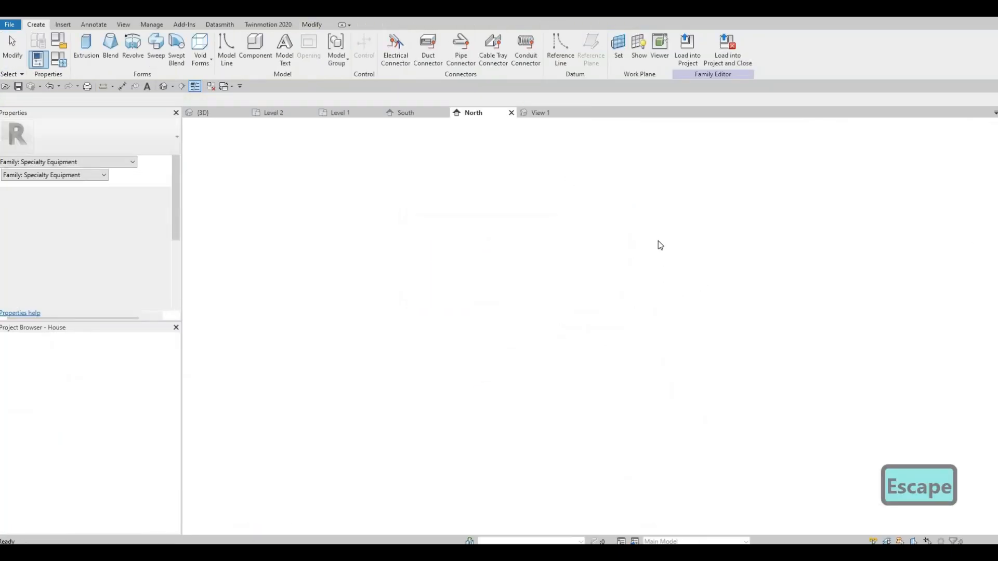
- Check which elements overlap the rear band's outline in the North elevation, leaving nothing selected
{"action": "left_click", "coordinate": [528, 229]}
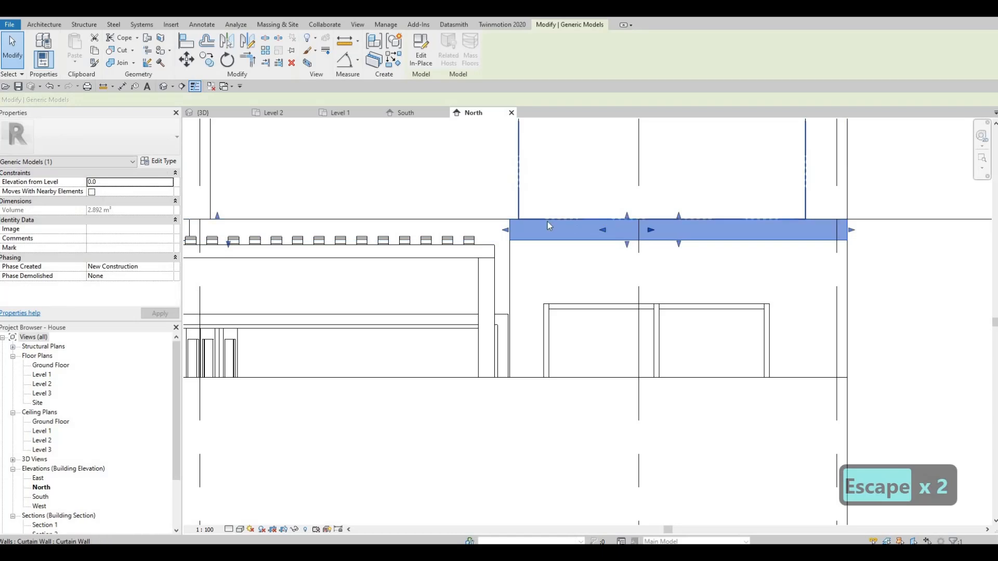
{"action": "key", "text": "Escape"}
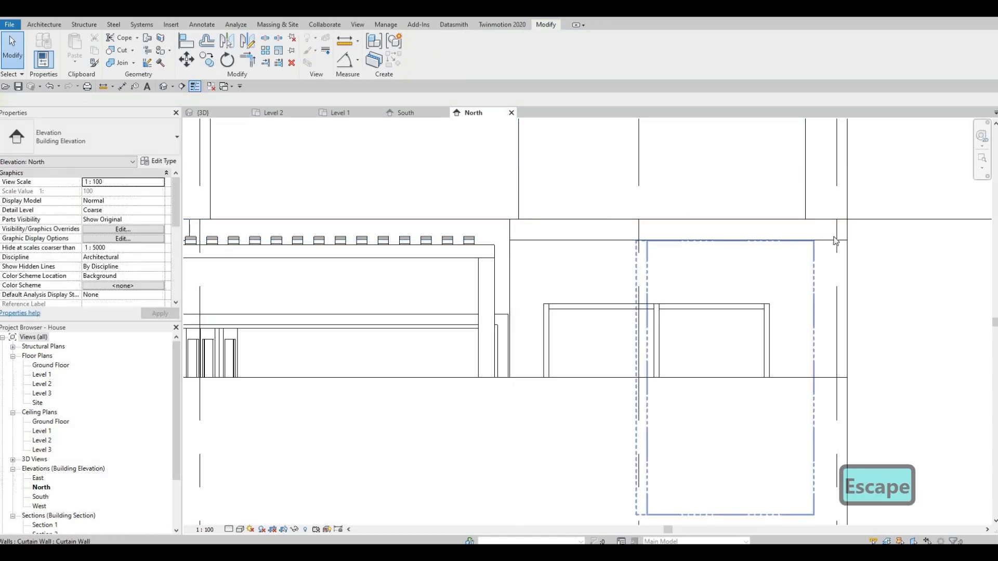
{"action": "key", "text": "Tab"}
{"action": "key", "text": "Tab"}
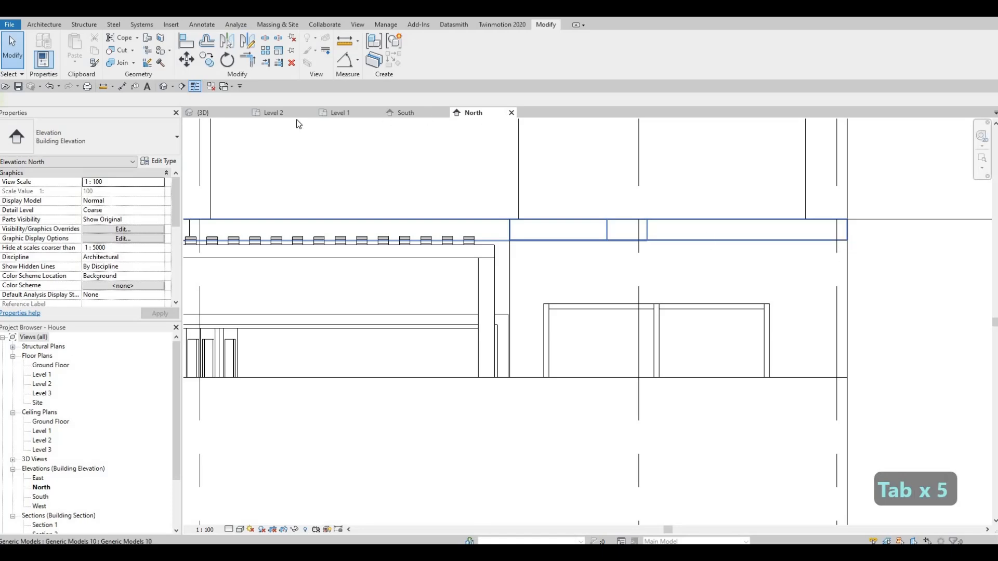
{"action": "key", "text": "Escape"}
{"action": "key", "text": "Escape"}
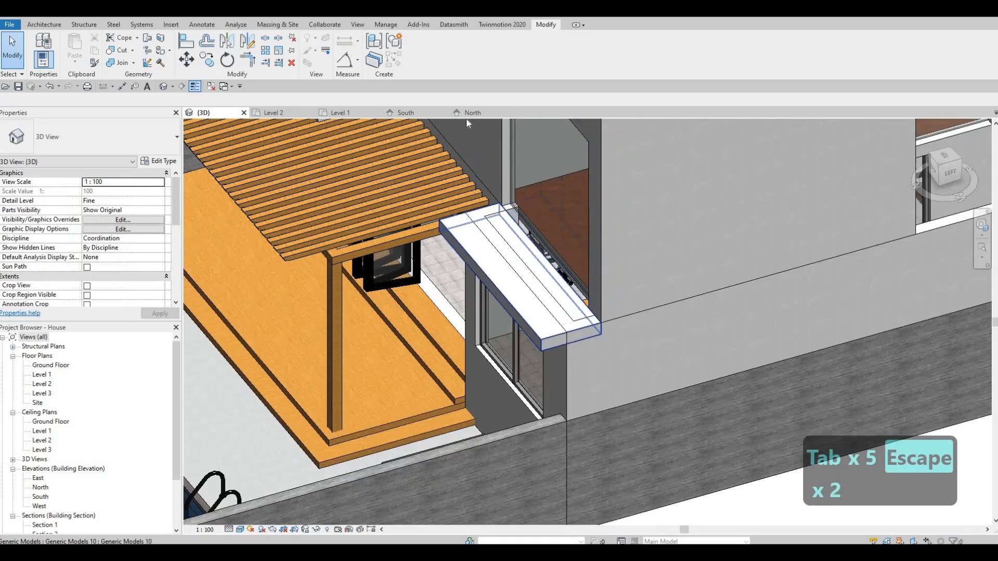
- Reopen the rear band for in-place editing and set its vertical dimension below Level 2 to 200 in the North elevation
{"action": "left_click", "coordinate": [499, 260]}
{"action": "left_click", "coordinate": [420, 52]}
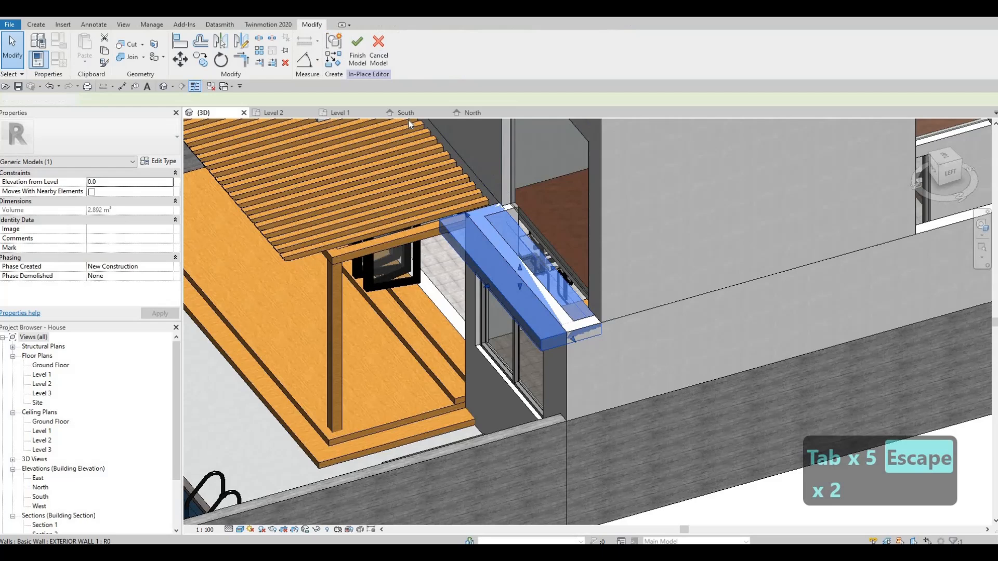
{"action": "left_click", "coordinate": [473, 112]}
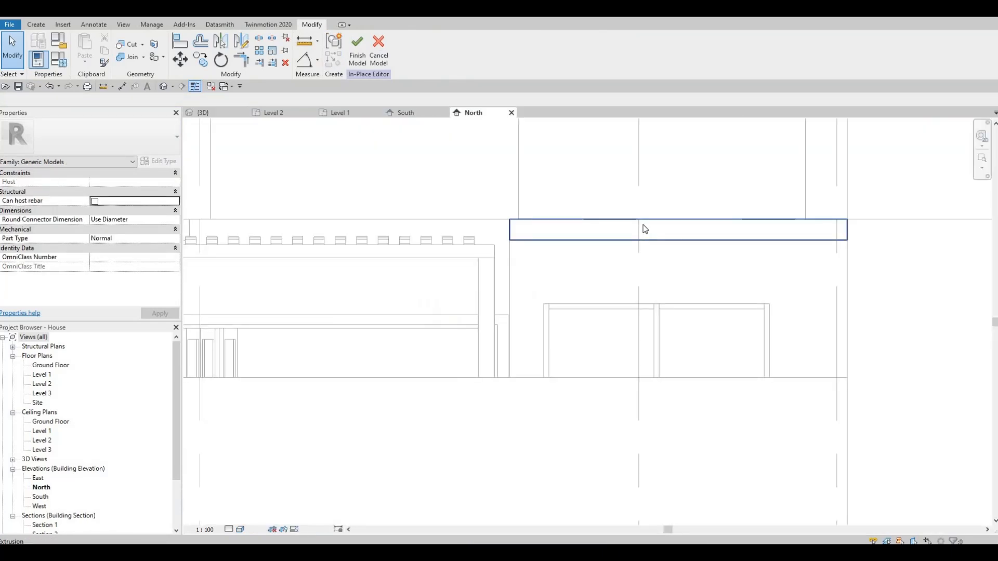
{"action": "left_click", "coordinate": [715, 236]}
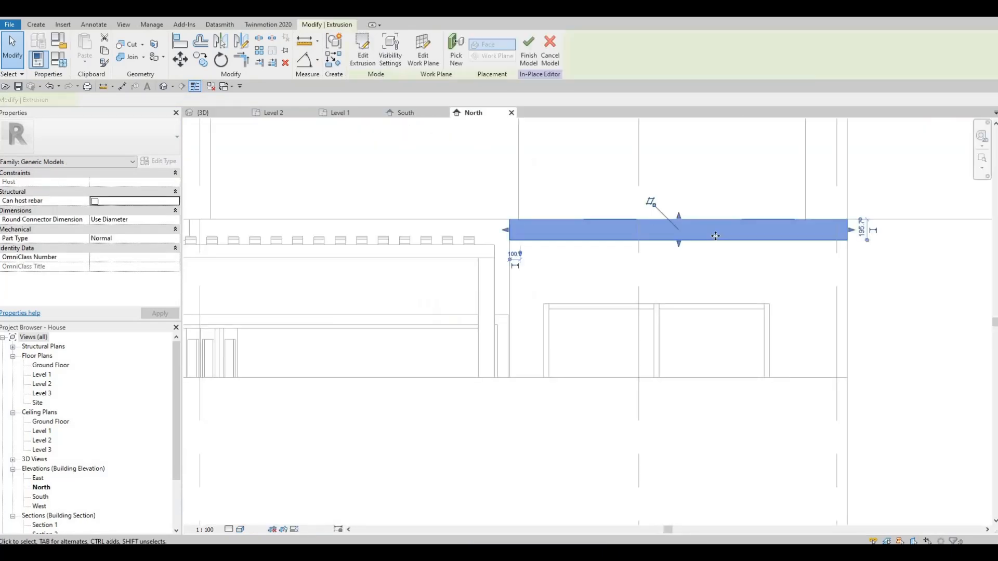
{"action": "left_click", "coordinate": [861, 230]}
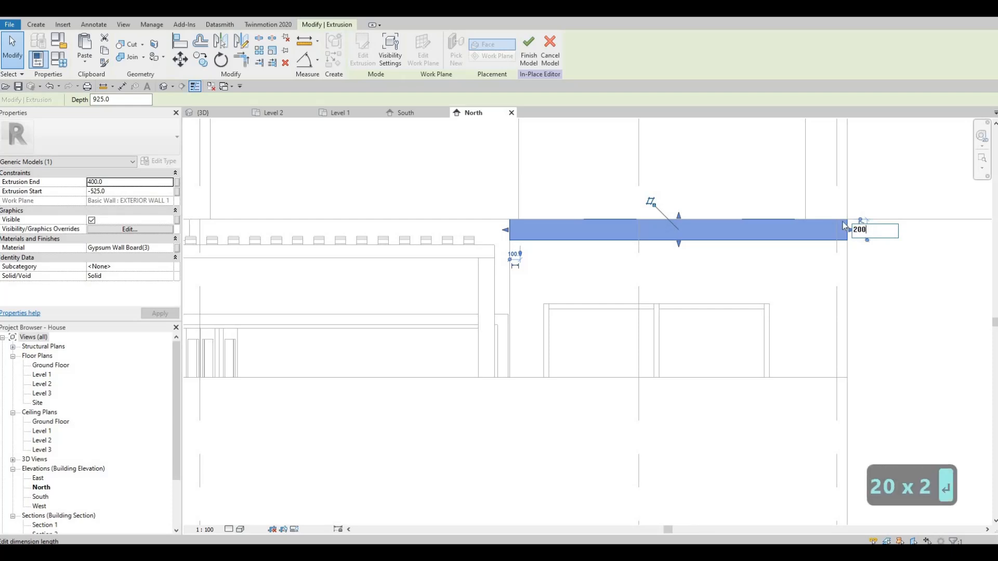
{"action": "key", "text": "Escape"}
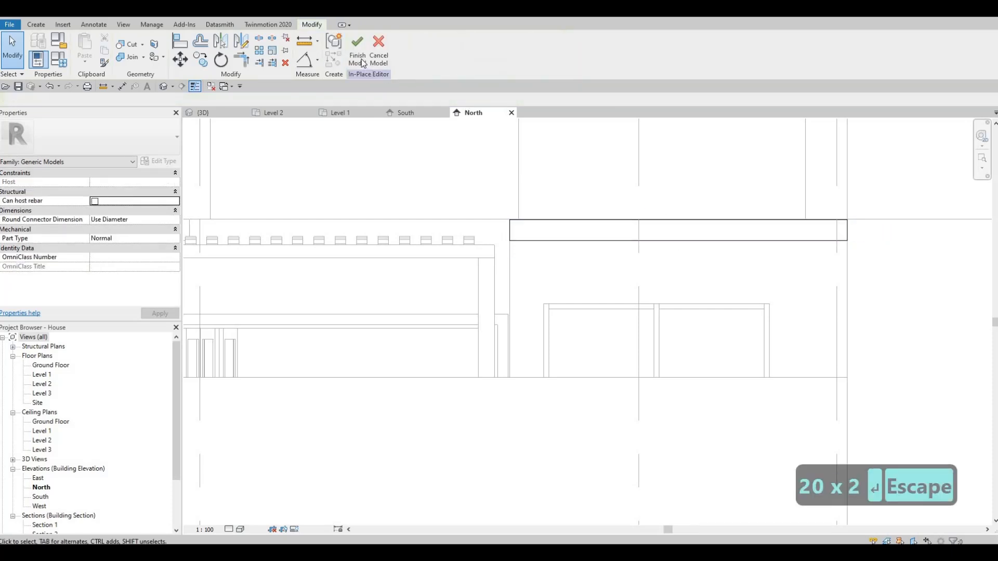
- Align the rear band's upper edge with the Level 2 line in the North elevation
{"action": "scroll", "coordinate": [494, 200], "scroll_direction": "up", "scroll_amount": 5}
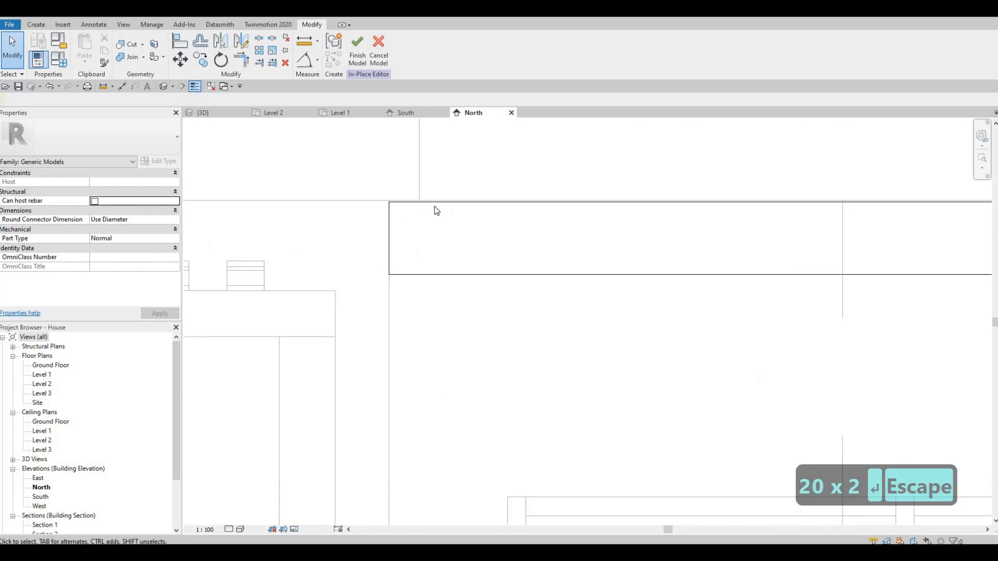
{"action": "key", "text": "a"}
{"action": "key", "text": "l"}
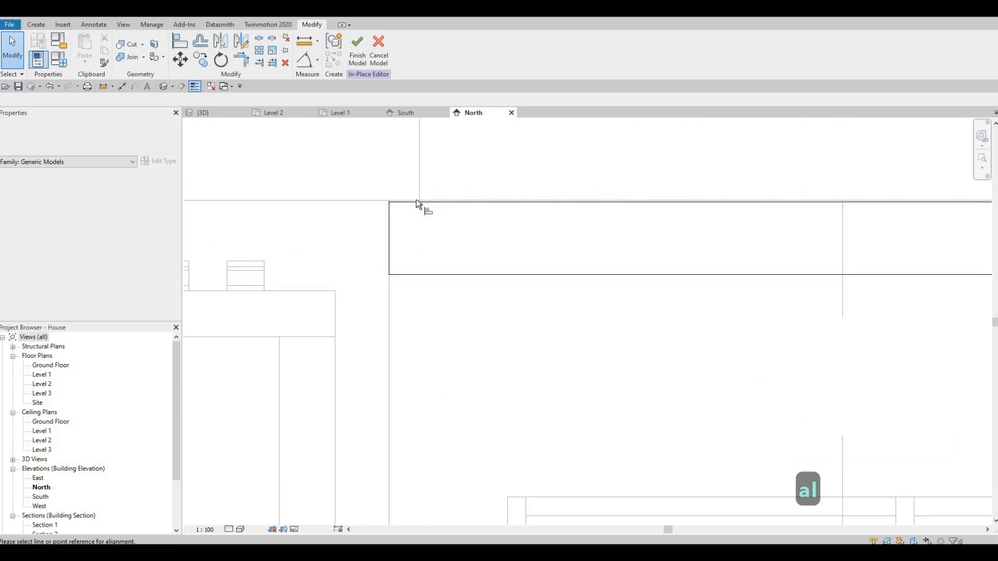
{"action": "scroll", "coordinate": [432, 203], "scroll_direction": "up", "scroll_amount": 3}
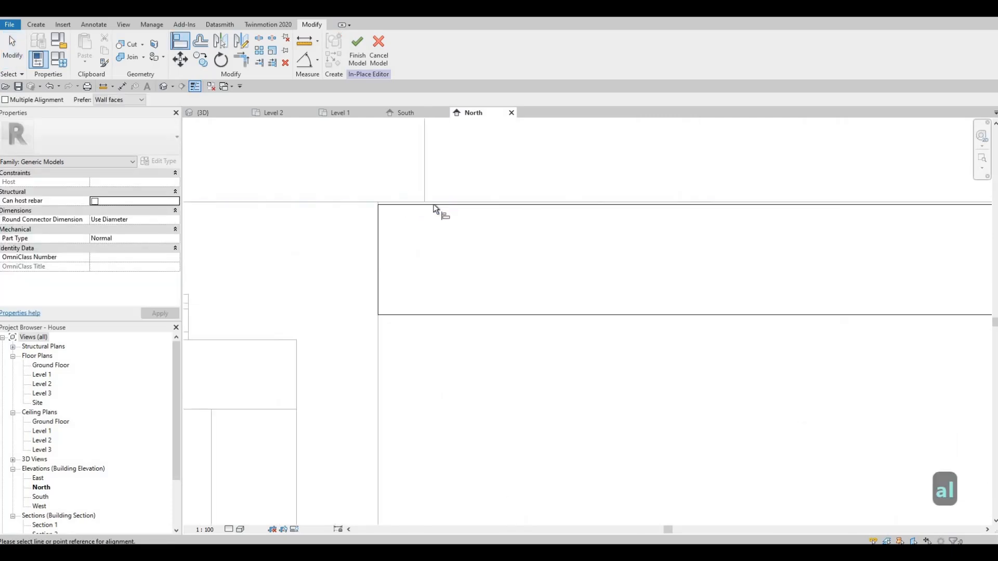
{"action": "left_click", "coordinate": [411, 209]}
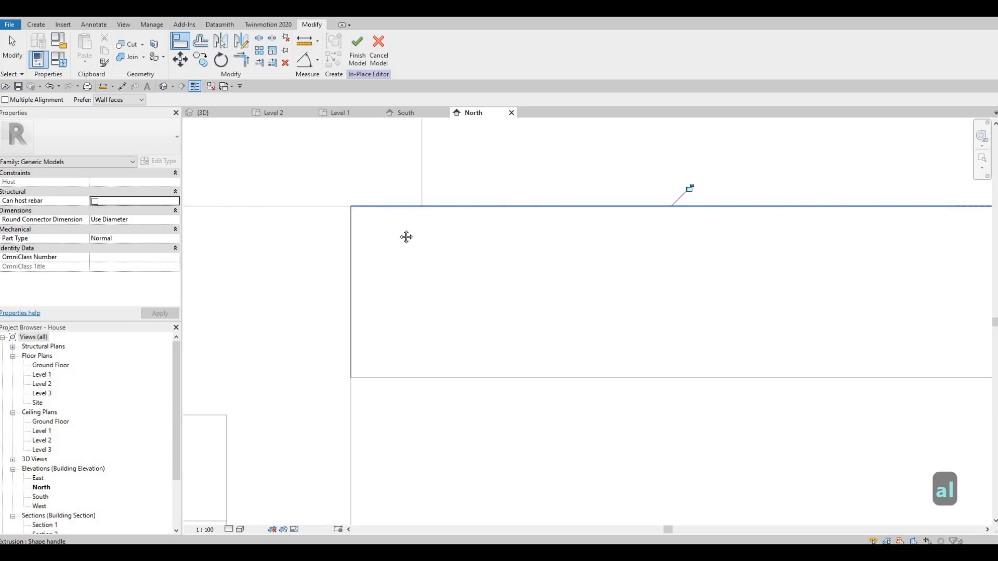
{"action": "scroll", "coordinate": [545, 272], "scroll_direction": "down", "scroll_amount": 3}
{"action": "key", "text": "Escape"}
{"action": "key", "text": "Escape"}
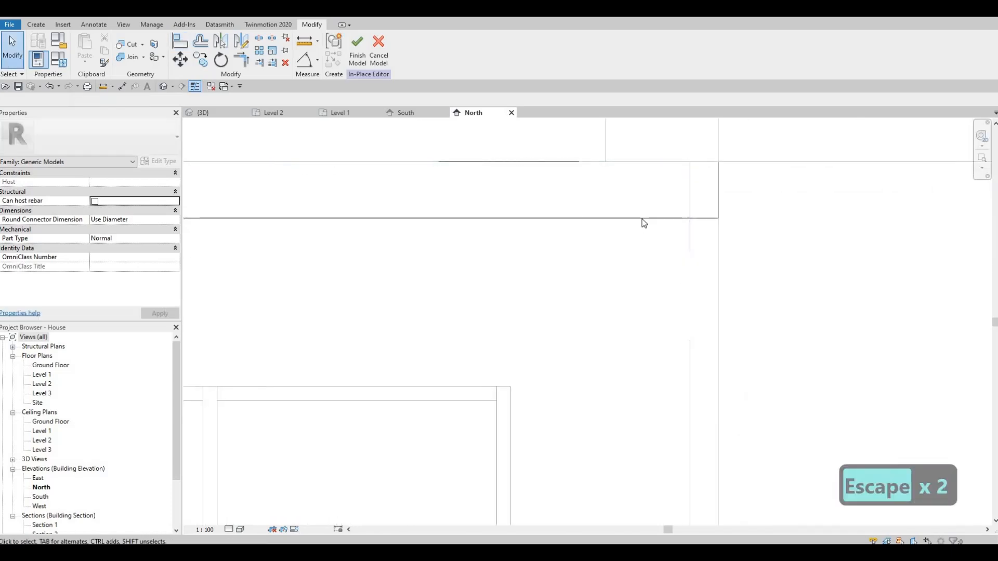
- Check the rear band's extent along the facade and finish its in-place editing
{"action": "left_click", "coordinate": [652, 225]}
{"action": "scroll", "coordinate": [654, 239], "scroll_direction": "down", "scroll_amount": 4}
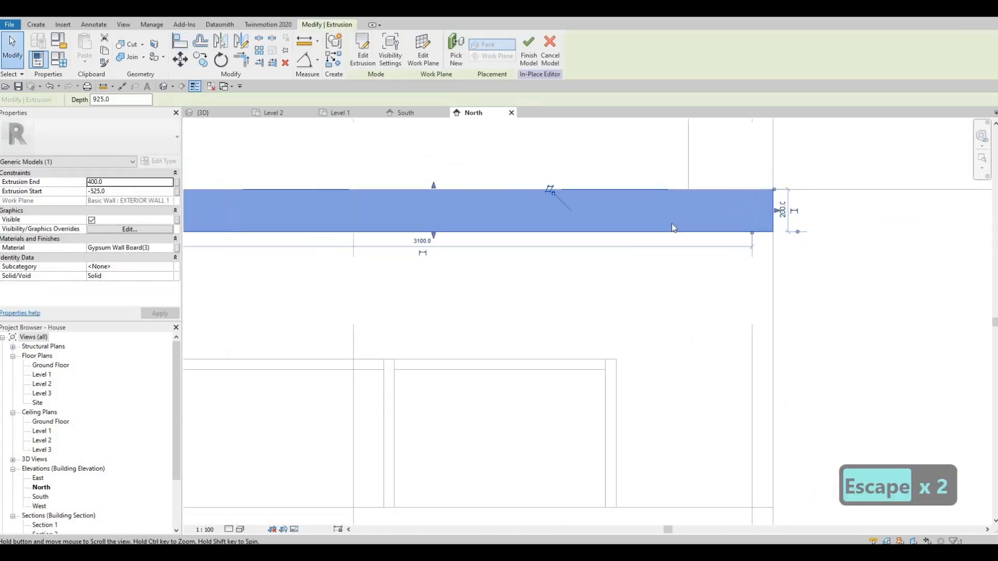
{"action": "key", "text": "Escape"}
{"action": "middle_click_drag", "start_coordinate": [659, 234], "coordinate": [765, 235]}
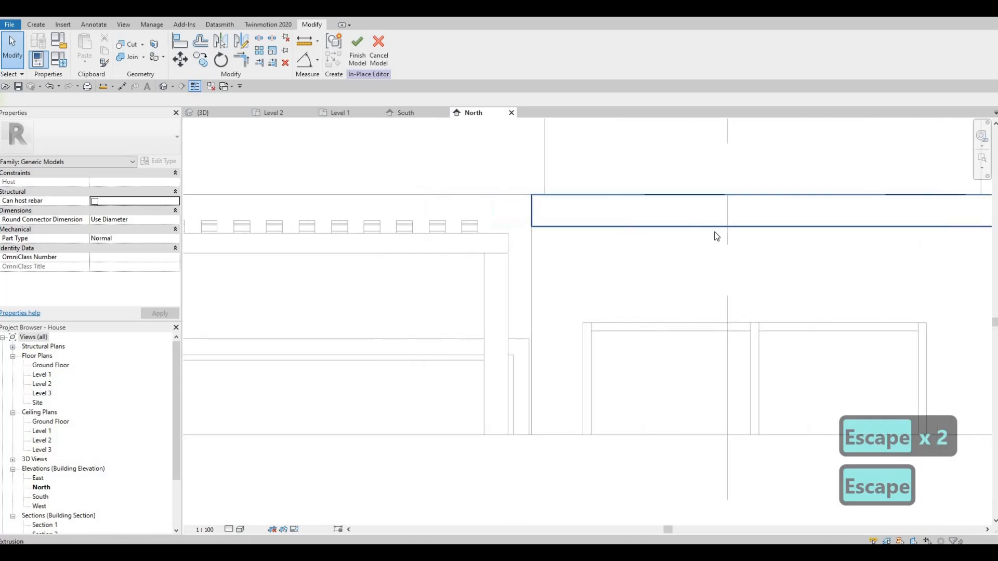
{"action": "scroll", "coordinate": [655, 232], "scroll_direction": "down", "scroll_amount": 3}
{"action": "middle_click_drag", "start_coordinate": [431, 133], "coordinate": [413, 153]}
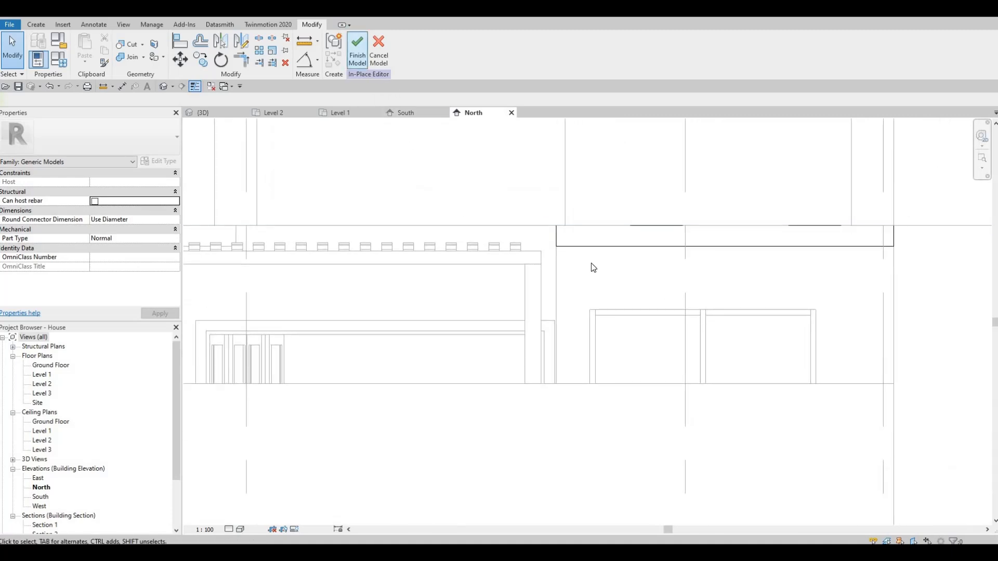
- Lower the top of the exterior wall around the kitchen window to the rear band's underside, at a top offset of -200
{"action": "left_click", "coordinate": [709, 241]}
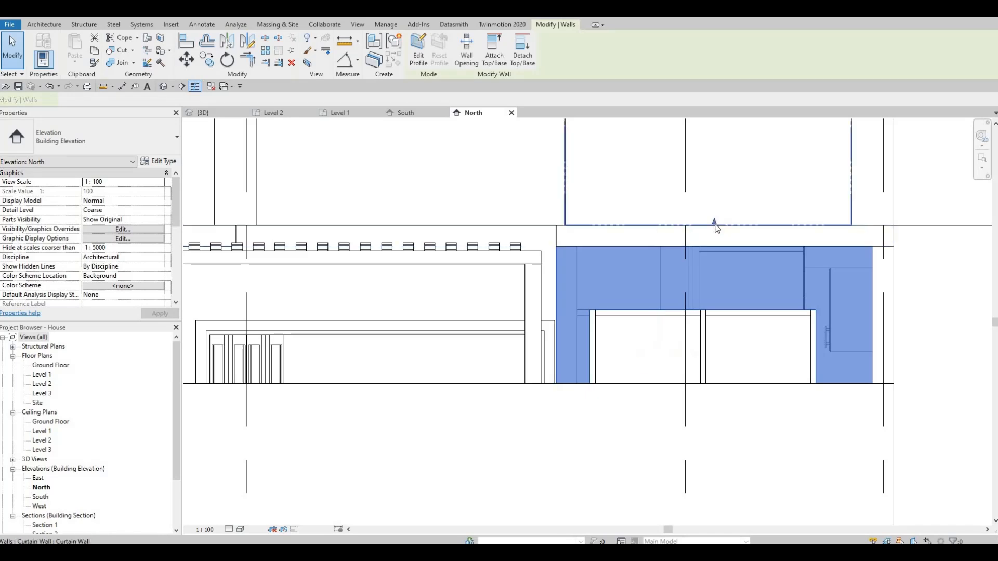
{"action": "left_click_drag", "start_coordinate": [713, 244], "coordinate": [712, 245]}
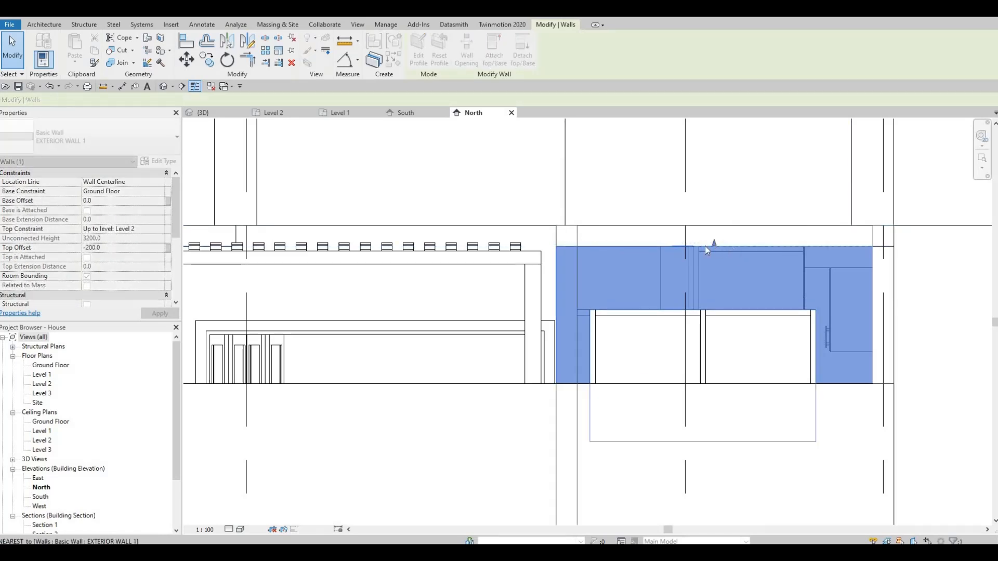
{"action": "key", "text": "Escape"}
{"action": "middle_click_drag", "start_coordinate": [690, 370], "coordinate": [655, 335]}
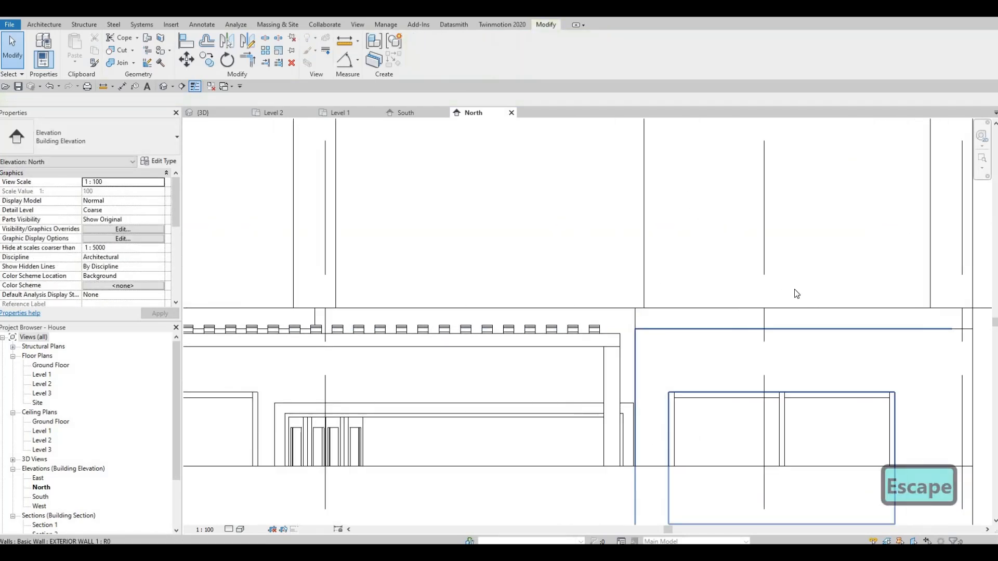
{"action": "middle_click_drag", "start_coordinate": [945, 355], "coordinate": [809, 307]}
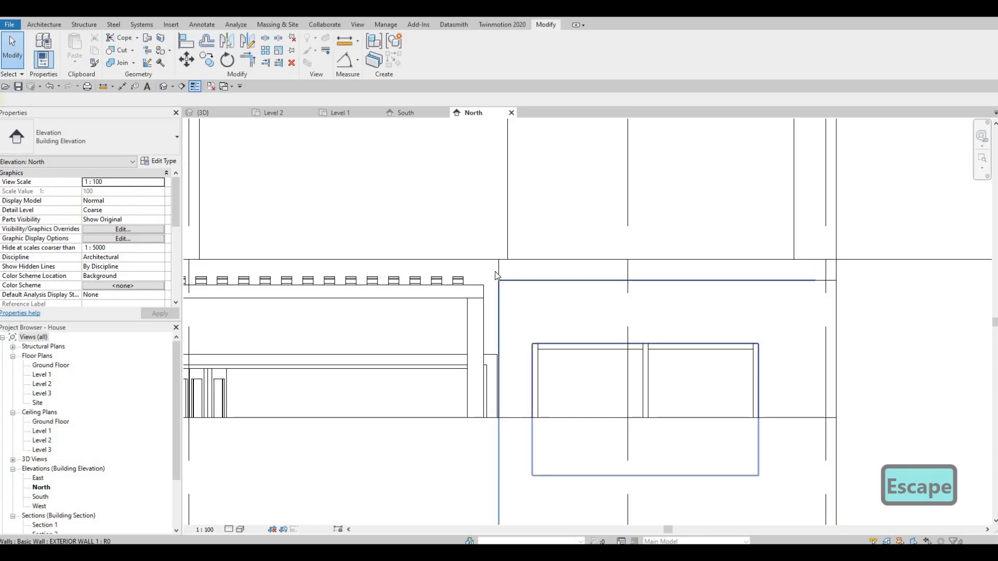
- Open the 3D view at the corner where the rear band meets the pergola
{"action": "left_click", "coordinate": [211, 111]}
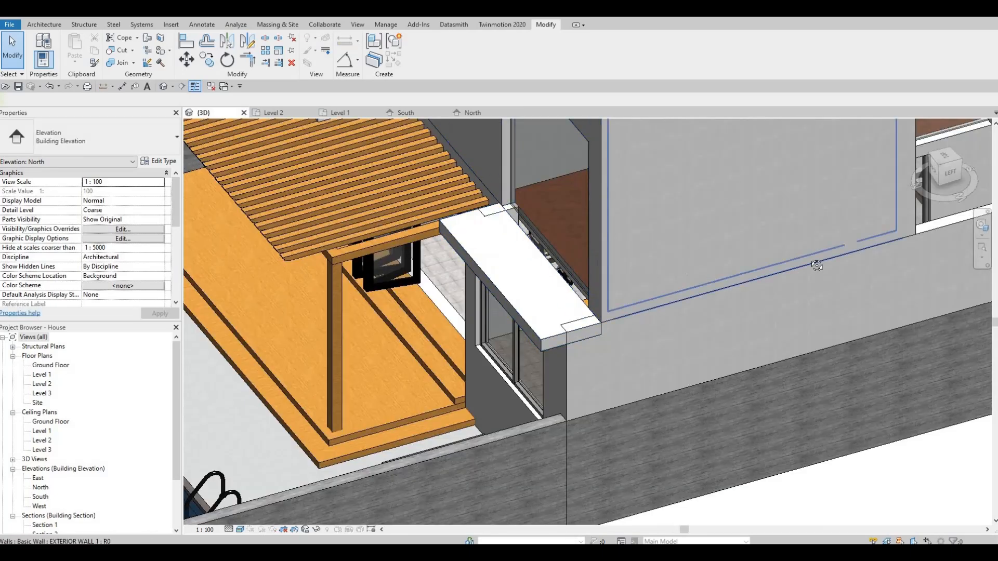
{"action": "middle_click_drag", "start_coordinate": [817, 267], "coordinate": [591, 269], "text": "shift"}
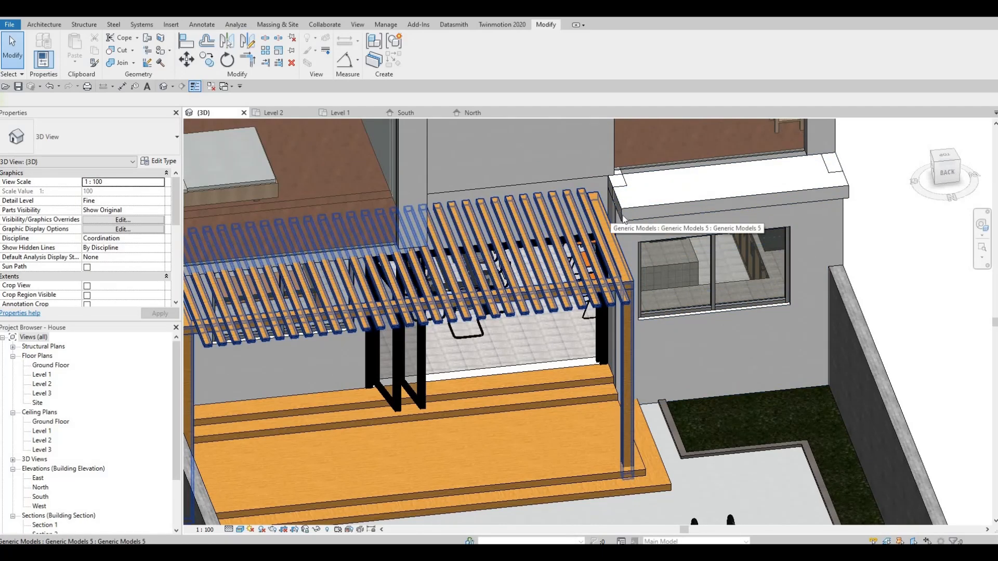
{"action": "scroll", "coordinate": [648, 233], "scroll_direction": "up", "scroll_amount": 4}
{"action": "key", "text": "a"}
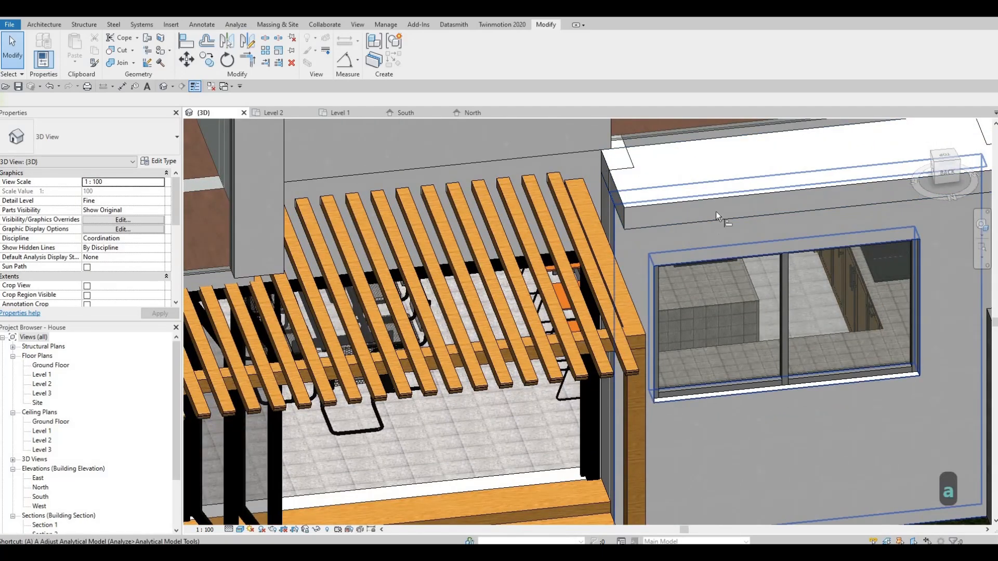
{"action": "key", "text": "l"}
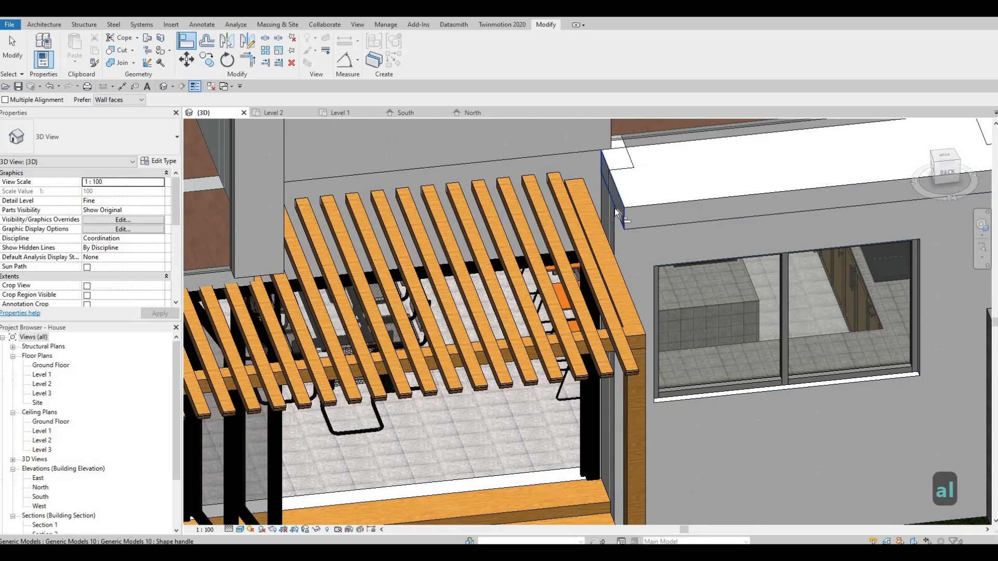
{"action": "key", "text": "Tab"}
{"action": "key", "text": "Tab"}
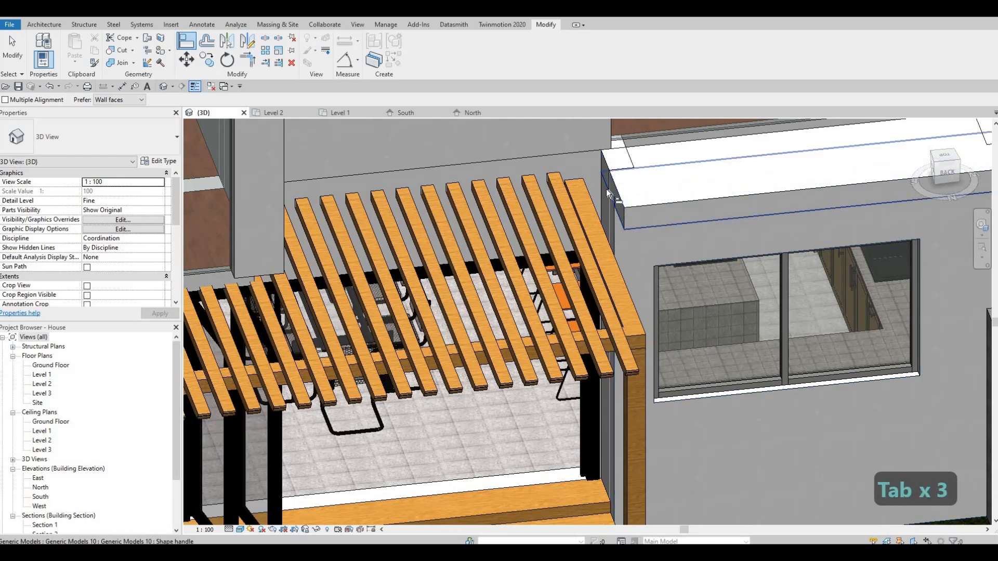
{"action": "key", "text": "Tab"}
{"action": "key", "text": "Tab"}
{"action": "key", "text": "Tab"}
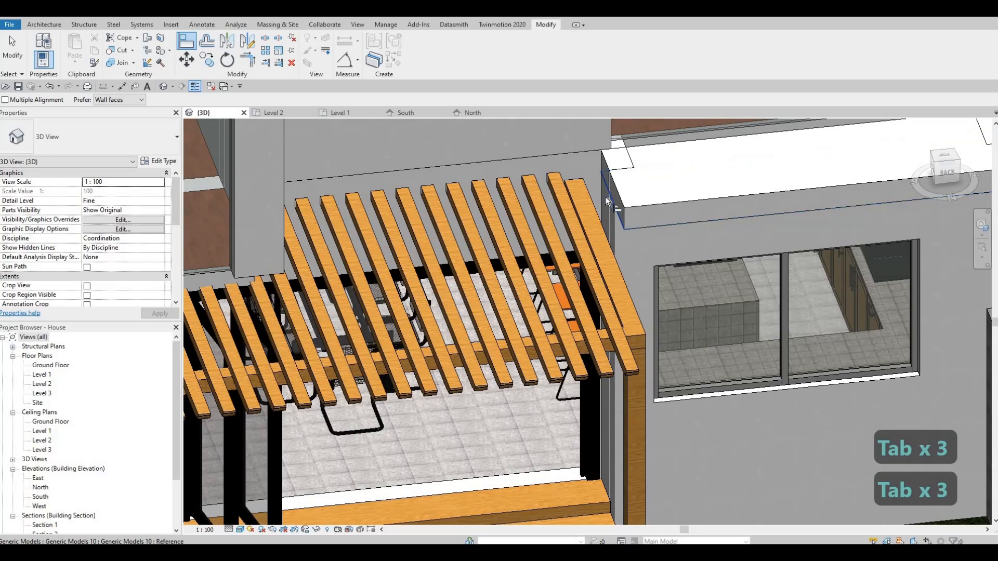
{"action": "key", "text": "Tab"}
{"action": "key", "text": "Tab"}
{"action": "key", "text": "Tab"}
{"action": "key", "text": "Tab"}
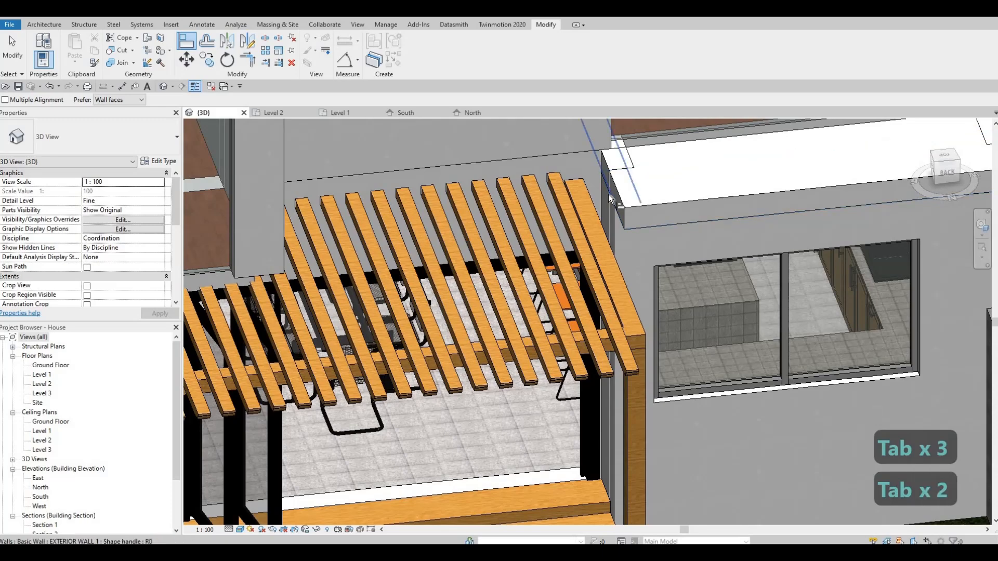
{"action": "key", "text": "Tab"}
{"action": "middle_click_drag", "start_coordinate": [678, 135], "coordinate": [736, 260]}
{"action": "scroll", "coordinate": [727, 208], "scroll_direction": "down", "scroll_amount": 5}
{"action": "scroll", "coordinate": [717, 229], "scroll_direction": "up", "scroll_amount": 5}
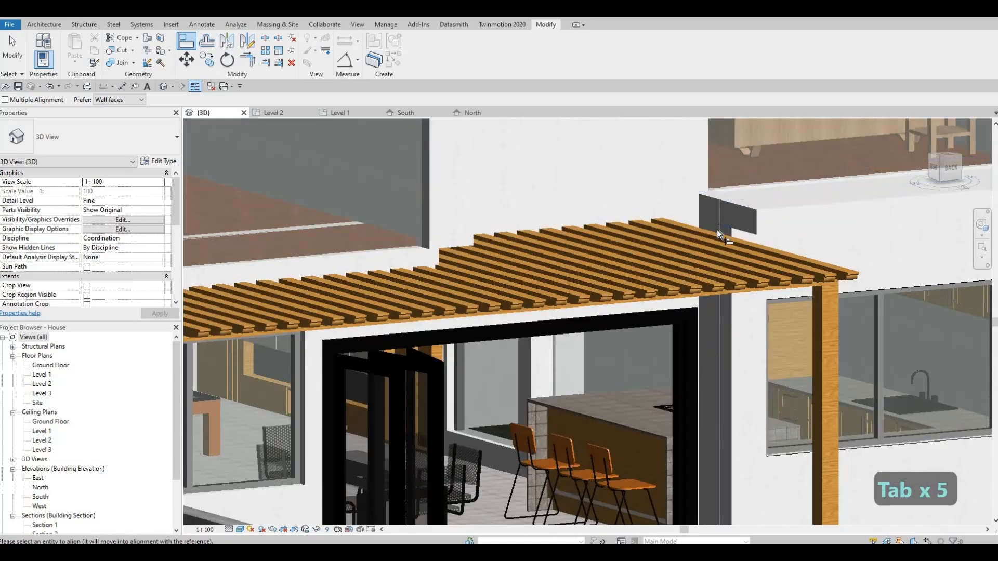
{"action": "key", "text": "Tab"}
{"action": "key", "text": "Tab"}
{"action": "key", "text": "Tab"}
{"action": "key", "text": "Tab"}
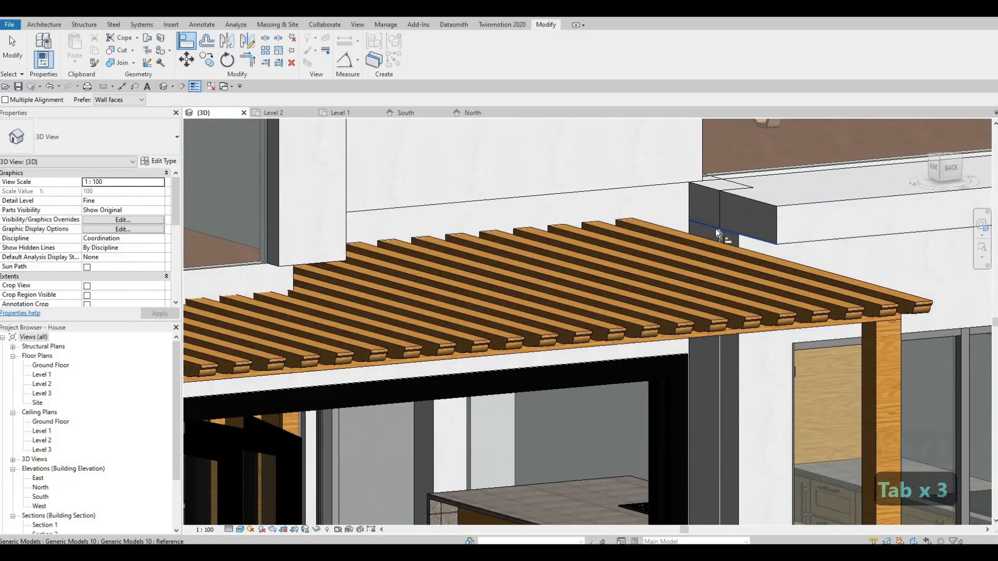
{"action": "key", "text": "Escape"}
{"action": "key", "text": "Escape"}
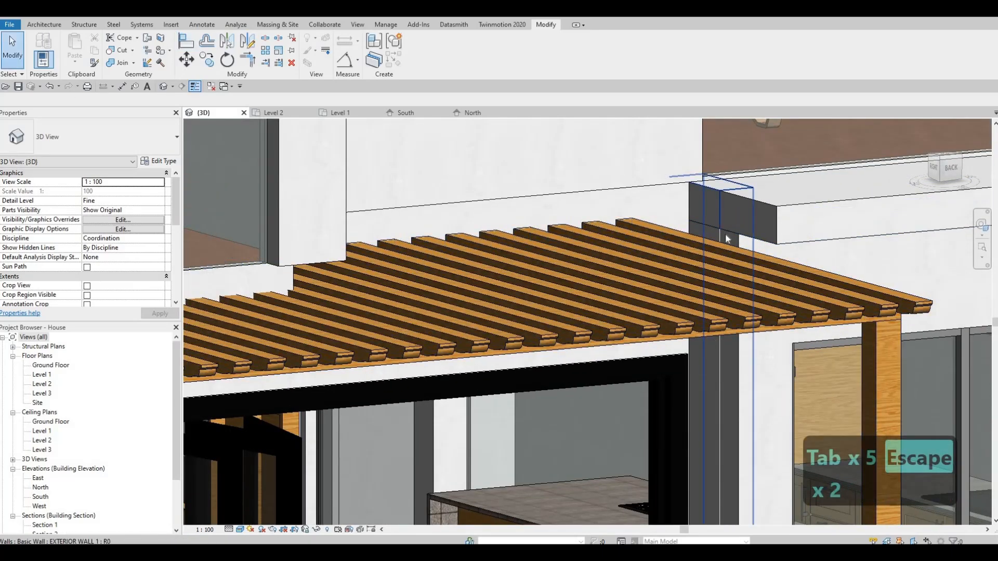
- Lower the top of the side exterior wall beside the pergola below the rear band, to a top offset of about -243.6
{"action": "left_click", "coordinate": [713, 186]}
{"action": "left_click_drag", "start_coordinate": [713, 209], "coordinate": [724, 236]}
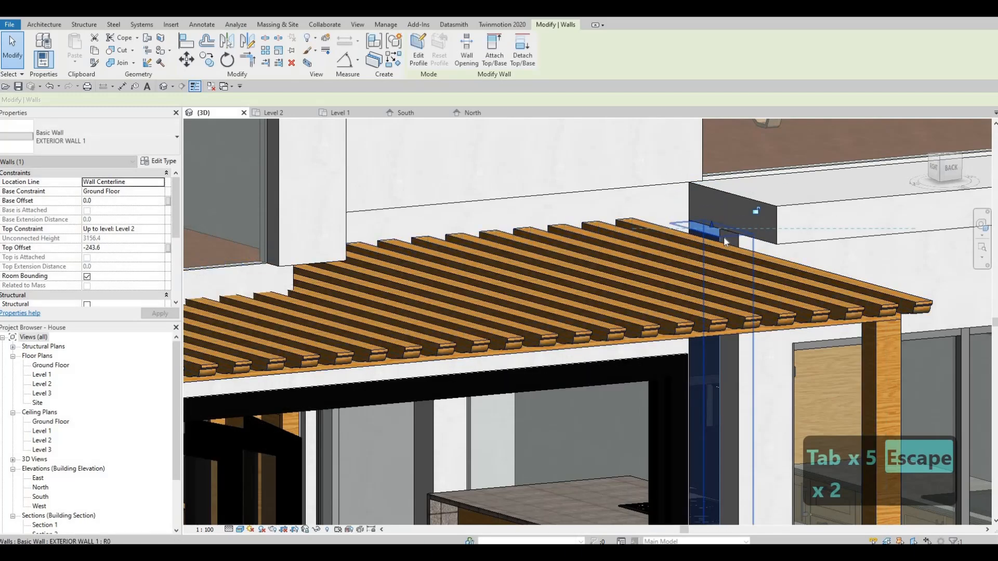
{"action": "scroll", "coordinate": [724, 242], "scroll_direction": "up", "scroll_amount": 3}
{"action": "key", "text": "Escape"}
- Align the top of the side exterior wall beside the pergola with the underside of the rear band
{"action": "key", "text": "a"}
{"action": "key", "text": "l"}
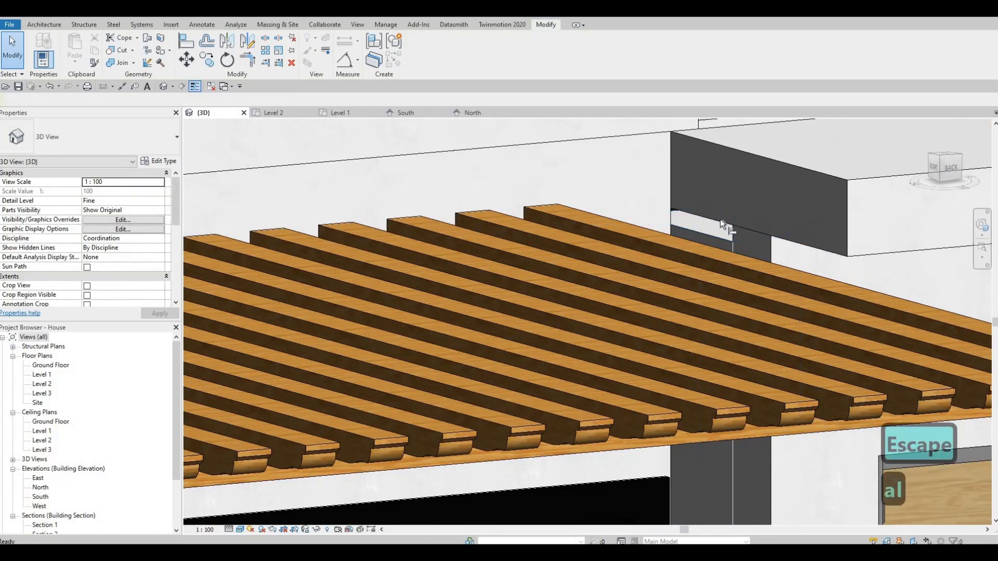
{"action": "key", "text": "Tab"}
{"action": "key", "text": "Tab"}
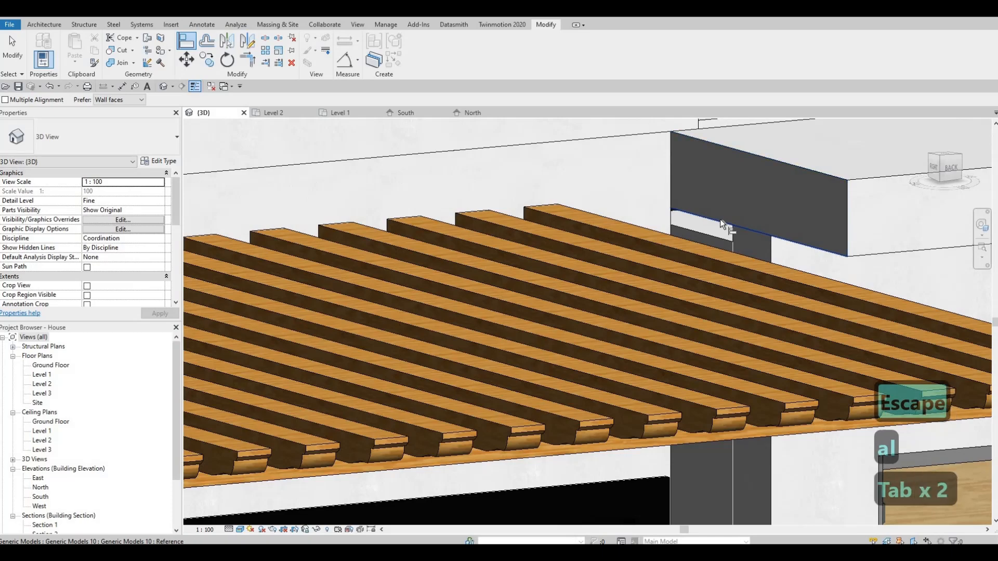
{"action": "key", "text": "Tab"}
{"action": "left_click", "coordinate": [719, 219]}
{"action": "left_click", "coordinate": [710, 241]}
{"action": "key", "text": "Escape"}
{"action": "scroll", "coordinate": [688, 301], "scroll_direction": "down", "scroll_amount": 3}
{"action": "middle_click_drag", "start_coordinate": [688, 301], "coordinate": [652, 278], "text": "shift"}
{"action": "key", "text": "Escape"}
{"action": "key", "text": "Escape"}
- Examine the rear band's junctions with the surrounding walls and the side facades from several angles
{"action": "scroll", "coordinate": [618, 283], "scroll_direction": "down", "scroll_amount": 2}
{"action": "scroll", "coordinate": [554, 285], "scroll_direction": "down", "scroll_amount": 1}
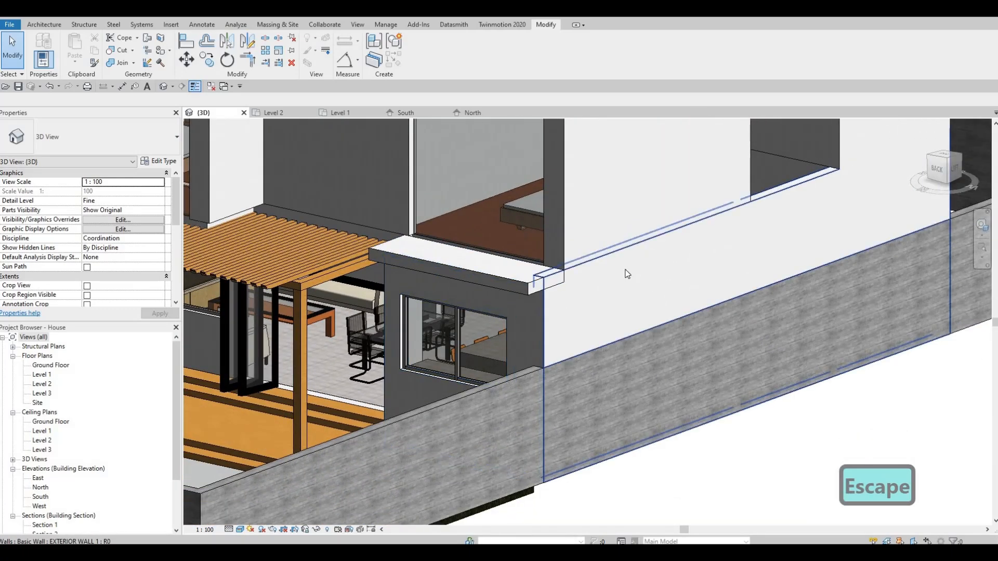
{"action": "middle_click_drag", "start_coordinate": [569, 286], "coordinate": [668, 256]}
{"action": "key", "text": "Escape"}
{"action": "middle_click_drag", "start_coordinate": [718, 279], "coordinate": [630, 352]}
{"action": "scroll", "coordinate": [775, 376], "scroll_direction": "down", "scroll_amount": 1}
{"action": "middle_click_drag", "start_coordinate": [640, 318], "coordinate": [629, 350], "text": "shift"}
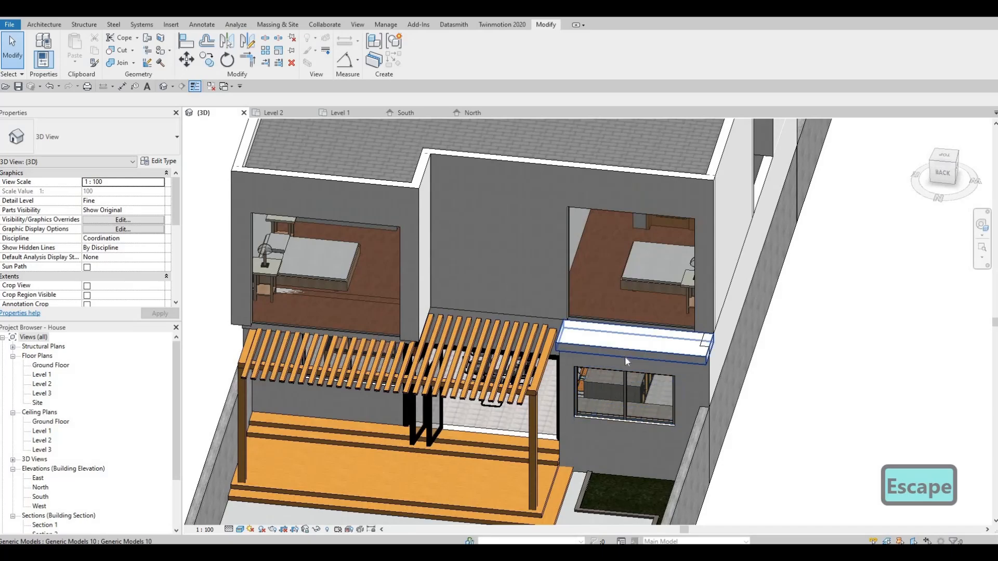
{"action": "left_click", "coordinate": [625, 357]}
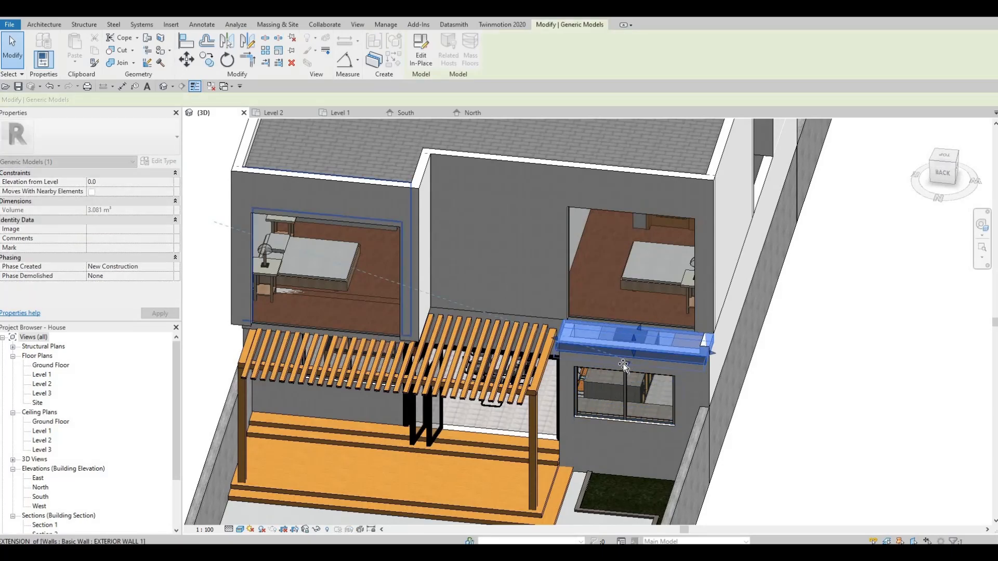
{"action": "key", "text": "Escape"}
{"action": "middle_click_drag", "start_coordinate": [590, 339], "coordinate": [603, 325], "text": "shift"}
{"action": "middle_click_drag", "start_coordinate": [526, 269], "coordinate": [429, 214], "text": "shift"}
{"action": "middle_click_drag", "start_coordinate": [490, 206], "coordinate": [838, 237], "text": "shift"}
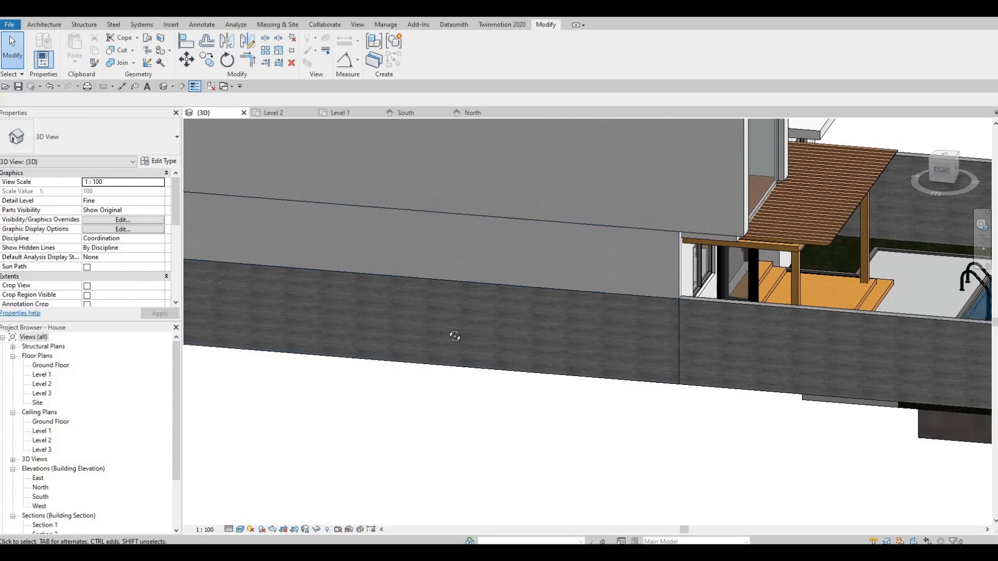
- Raise the bottom of the bedroom curtain wall above the pergola so a wall strip remains beneath it
{"action": "middle_click_drag", "start_coordinate": [454, 334], "coordinate": [500, 226], "text": "shift"}
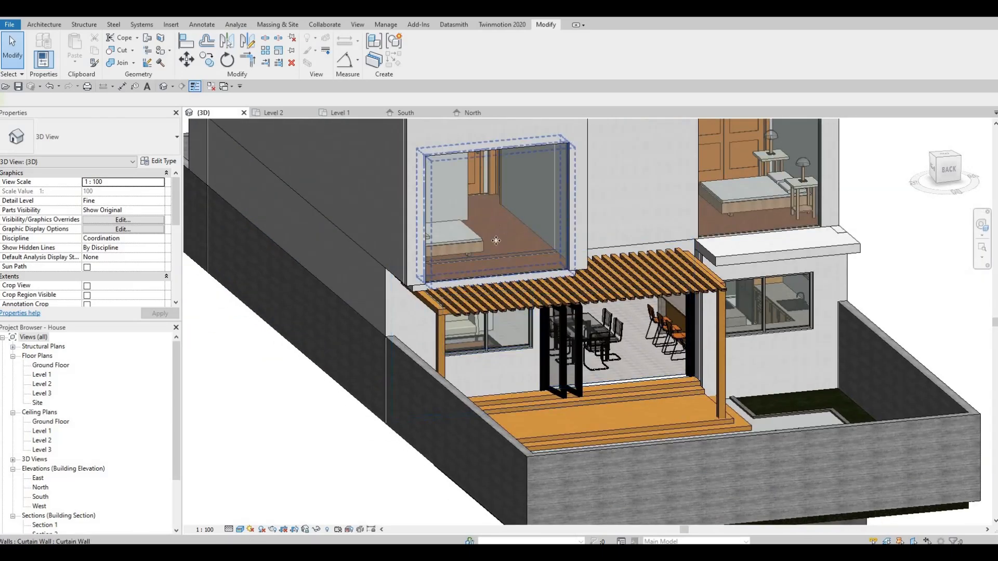
{"action": "left_click", "coordinate": [499, 225]}
{"action": "scroll", "coordinate": [496, 278], "scroll_direction": "up", "scroll_amount": 3}
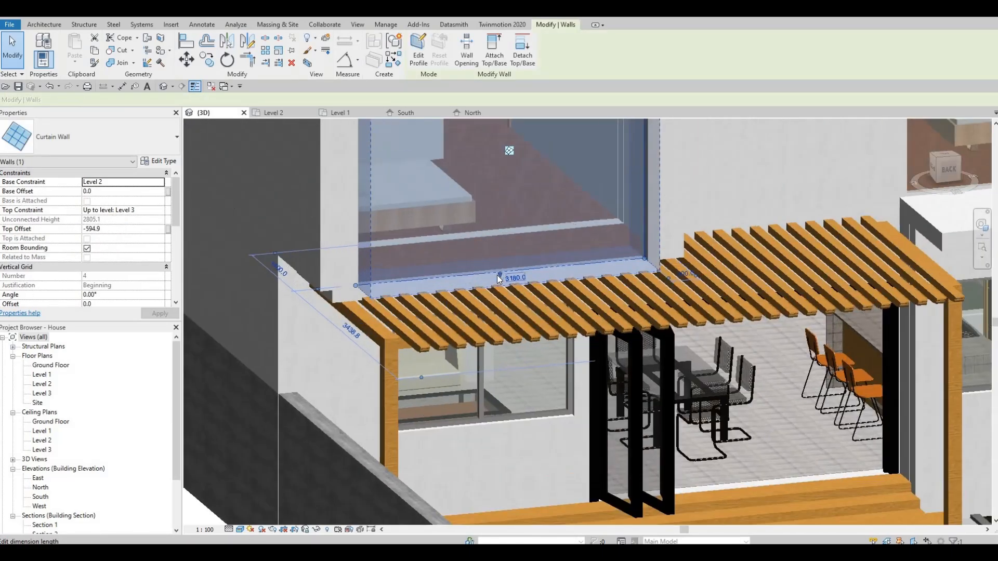
{"action": "left_click_drag", "start_coordinate": [497, 251], "coordinate": [491, 234]}
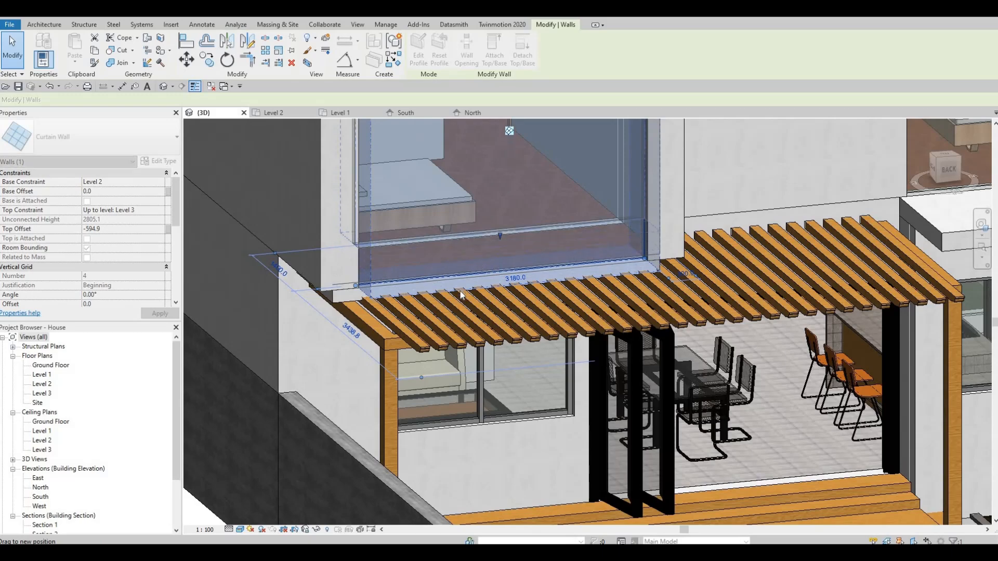
{"action": "key", "text": "Escape"}
{"action": "key", "text": "Escape"}
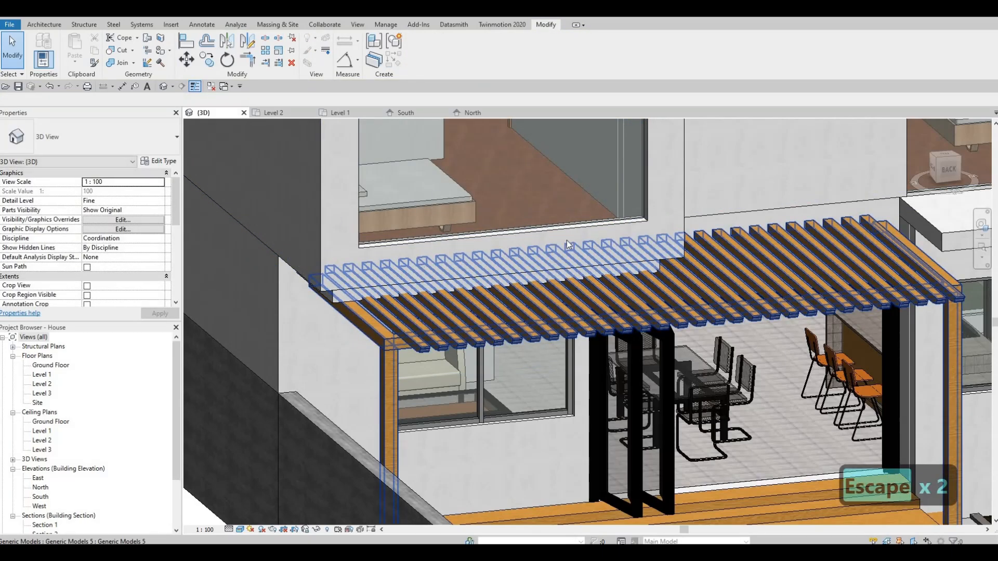
- Reopen the rear band for in-place editing and display the projecting bedroom's window wall in the Level 2 floor plan
{"action": "middle_click_drag", "start_coordinate": [566, 240], "coordinate": [600, 182], "text": "shift"}
{"action": "middle_click_drag", "start_coordinate": [616, 218], "coordinate": [622, 231], "text": "shift"}
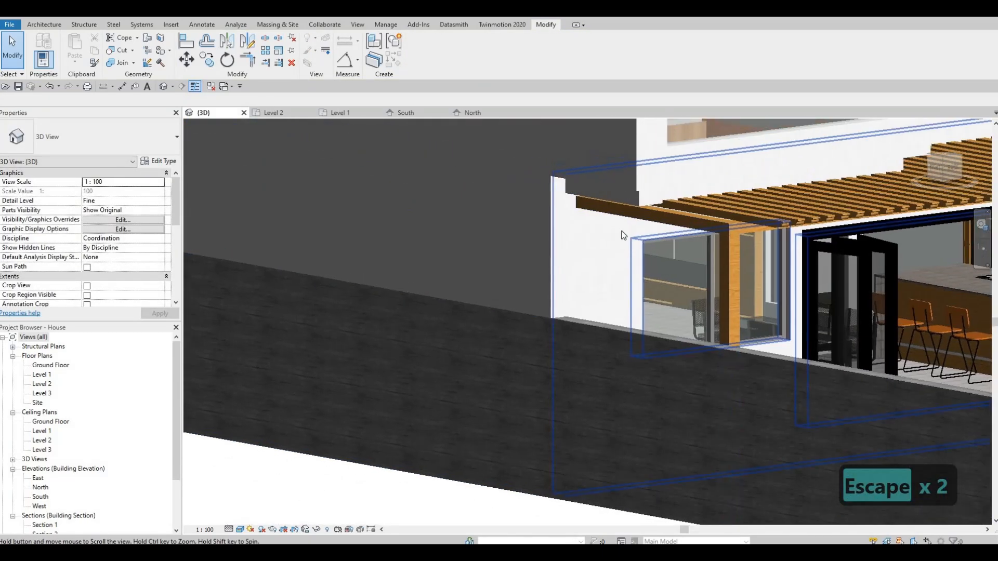
{"action": "scroll", "coordinate": [624, 235], "scroll_direction": "down", "scroll_amount": 5}
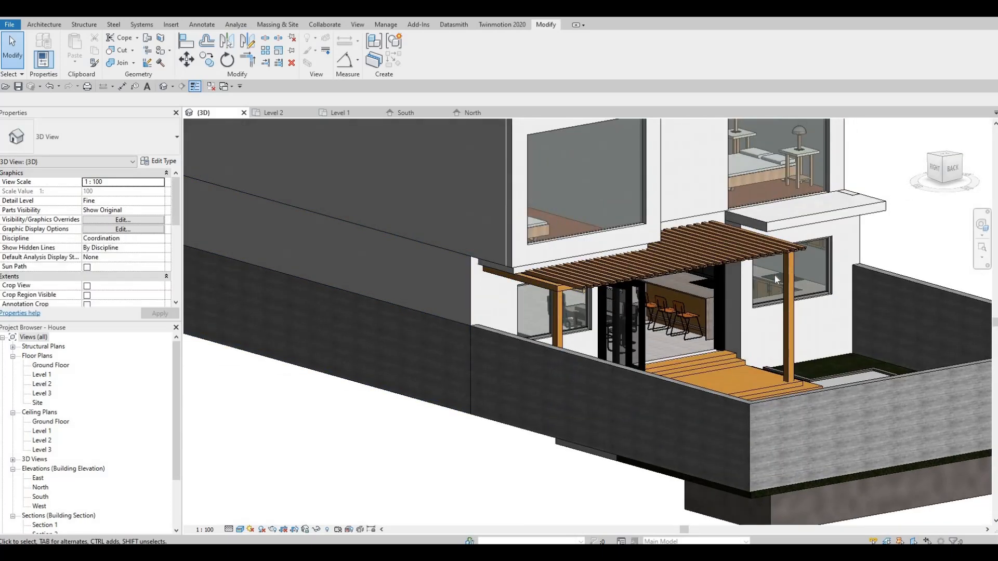
{"action": "left_click", "coordinate": [779, 213]}
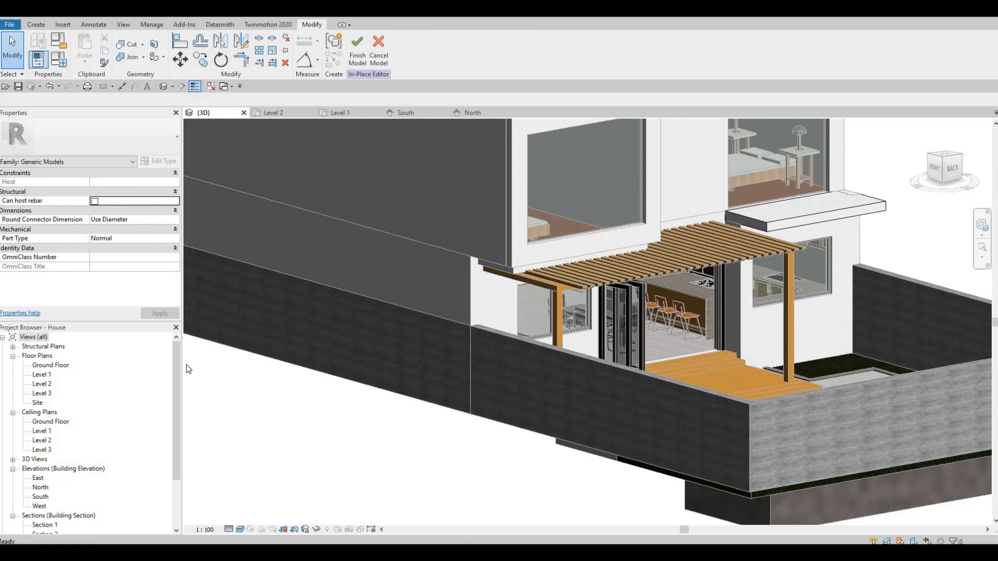
{"action": "double_click", "coordinate": [42, 384]}
{"action": "middle_click_drag", "start_coordinate": [474, 272], "coordinate": [508, 253]}
{"action": "scroll", "coordinate": [509, 249], "scroll_direction": "down", "scroll_amount": 4}
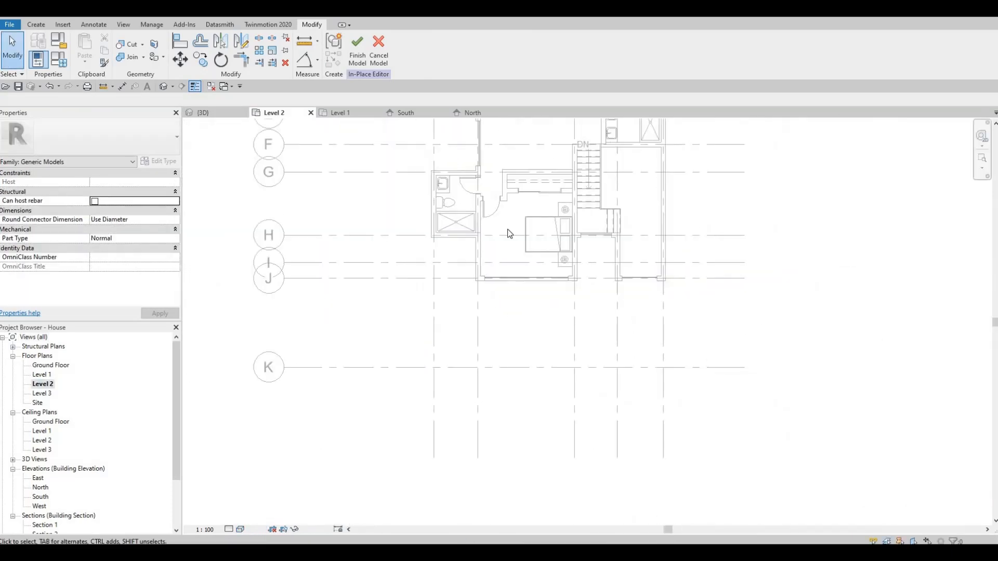
{"action": "middle_click_drag", "start_coordinate": [543, 205], "coordinate": [493, 377]}
{"action": "middle_click_drag", "start_coordinate": [541, 225], "coordinate": [525, 347]}
{"action": "scroll", "coordinate": [526, 267], "scroll_direction": "up", "scroll_amount": 5}
{"action": "middle_click_drag", "start_coordinate": [487, 271], "coordinate": [422, 300]}
{"action": "scroll", "coordinate": [450, 291], "scroll_direction": "up", "scroll_amount": 2}
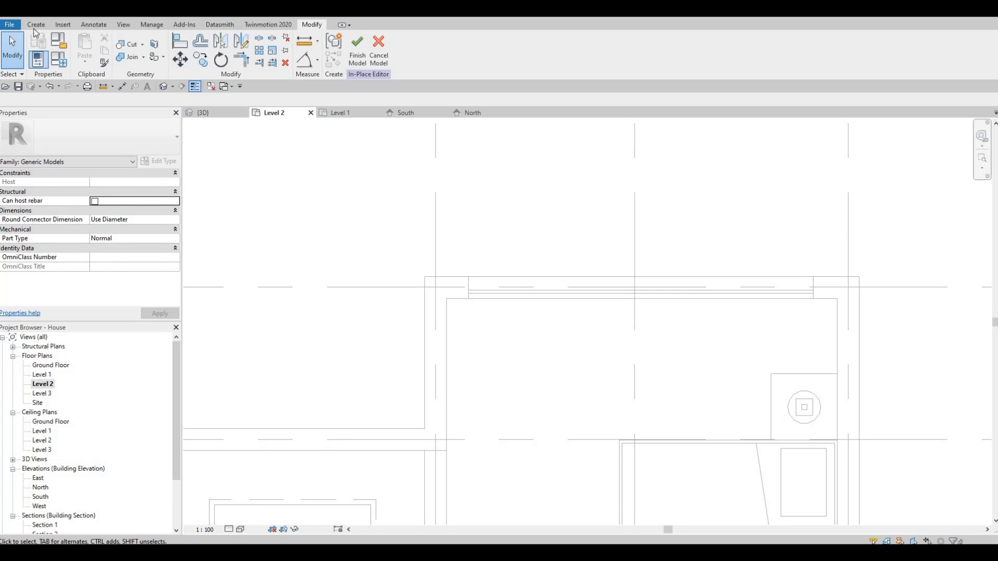
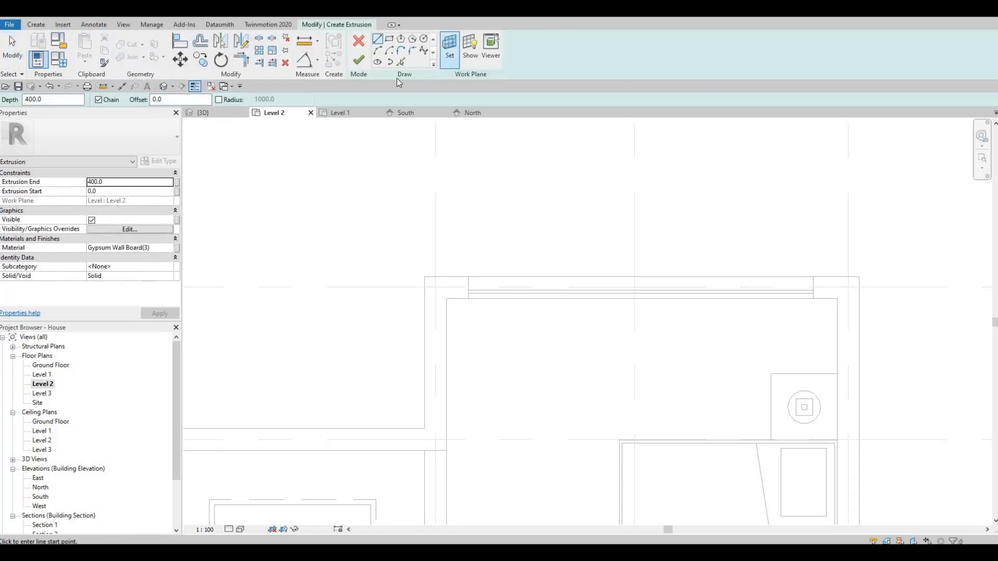
- Sketch a rectangular extrusion profile over the full length and thickness of the projecting bedroom's window wall
{"action": "left_click", "coordinate": [422, 277]}
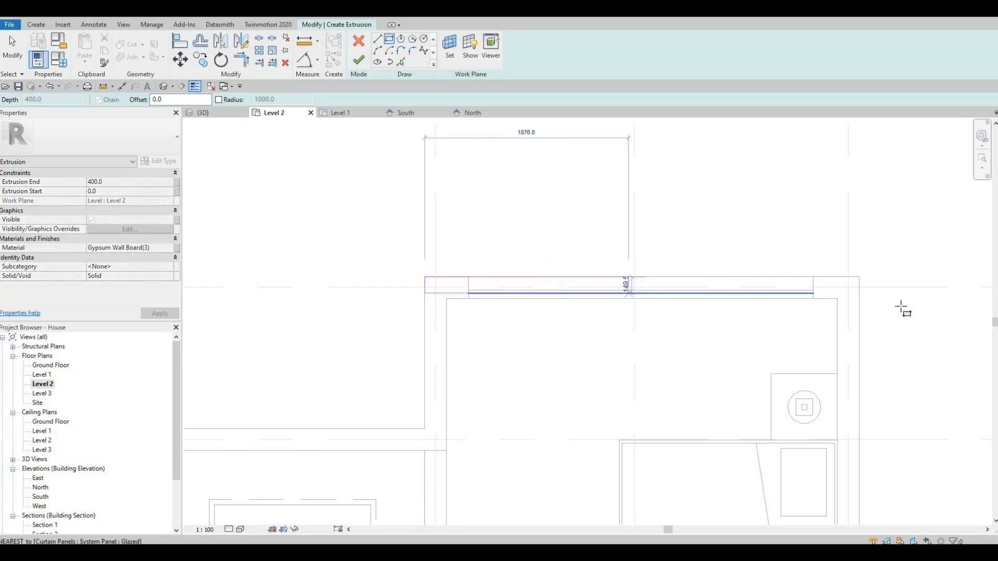
{"action": "left_click", "coordinate": [859, 299]}
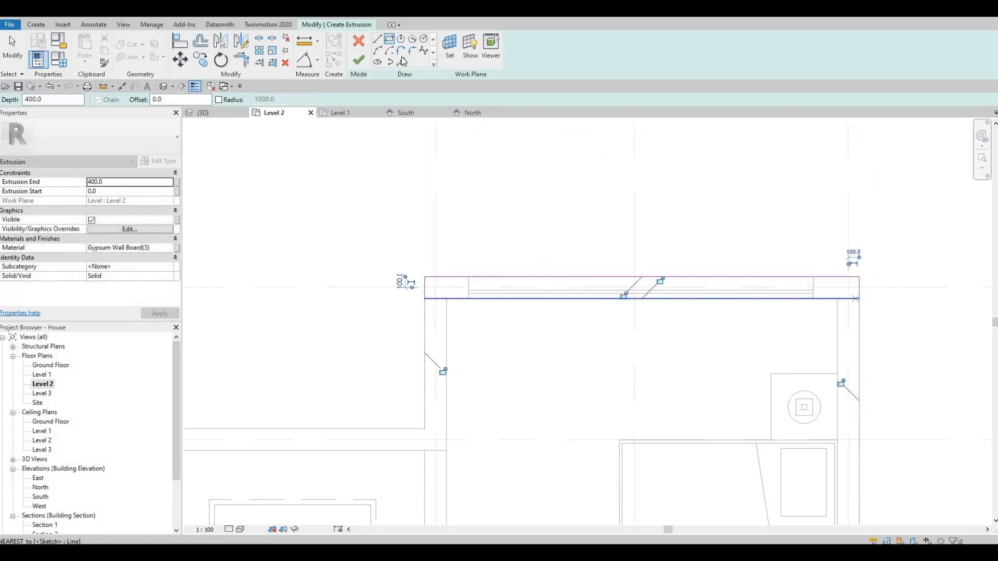
{"action": "key", "text": "Escape"}
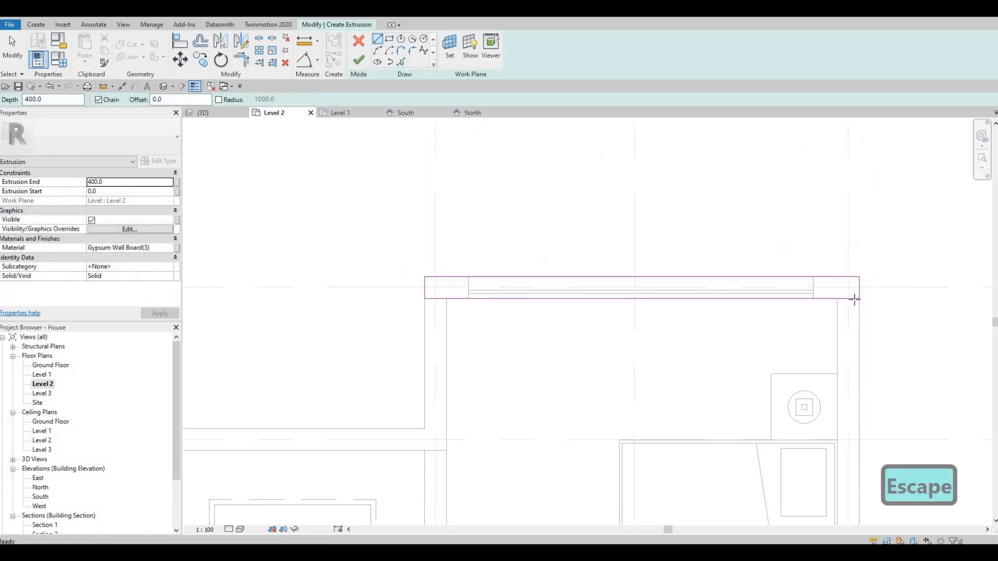
- Sketch short returns about 160 mm long and 200 mm wide along the side walls at both ends of the profile
{"action": "left_click", "coordinate": [858, 316]}
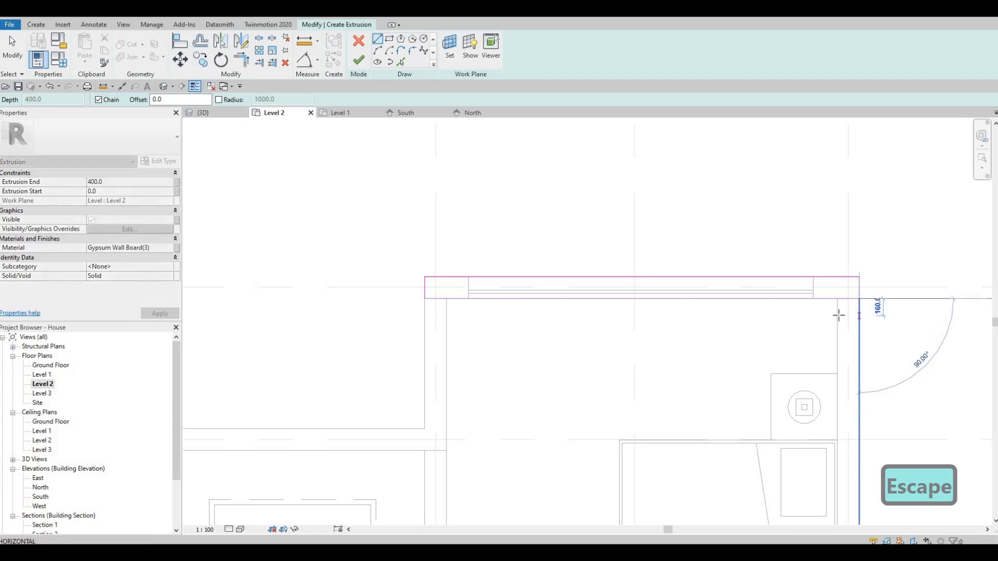
{"action": "key", "text": "Escape"}
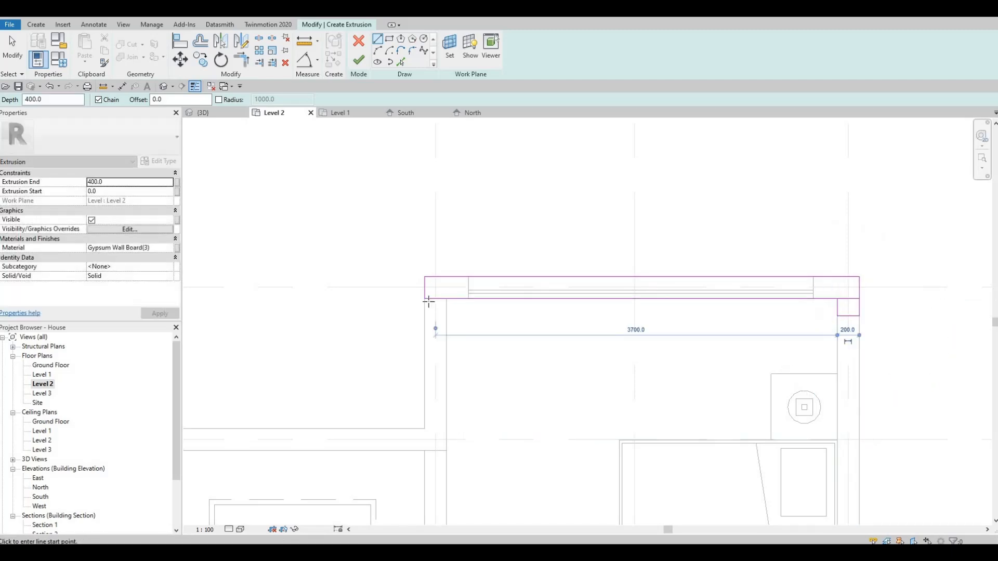
{"action": "left_click", "coordinate": [425, 299]}
{"action": "left_click", "coordinate": [425, 315]}
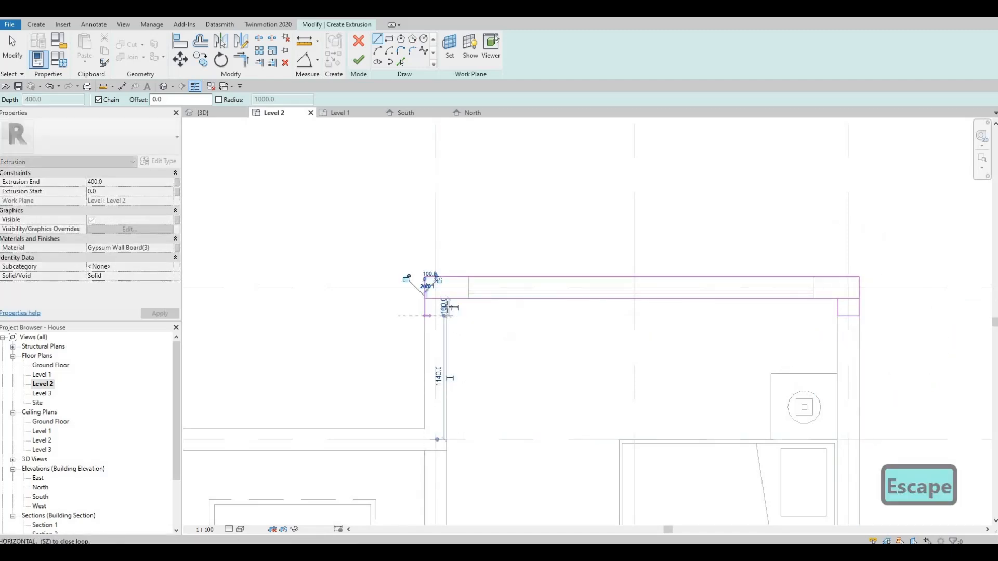
{"action": "left_click", "coordinate": [447, 315]}
{"action": "left_click", "coordinate": [447, 299]}
{"action": "key", "text": "Escape"}
{"action": "key", "text": "Escape"}
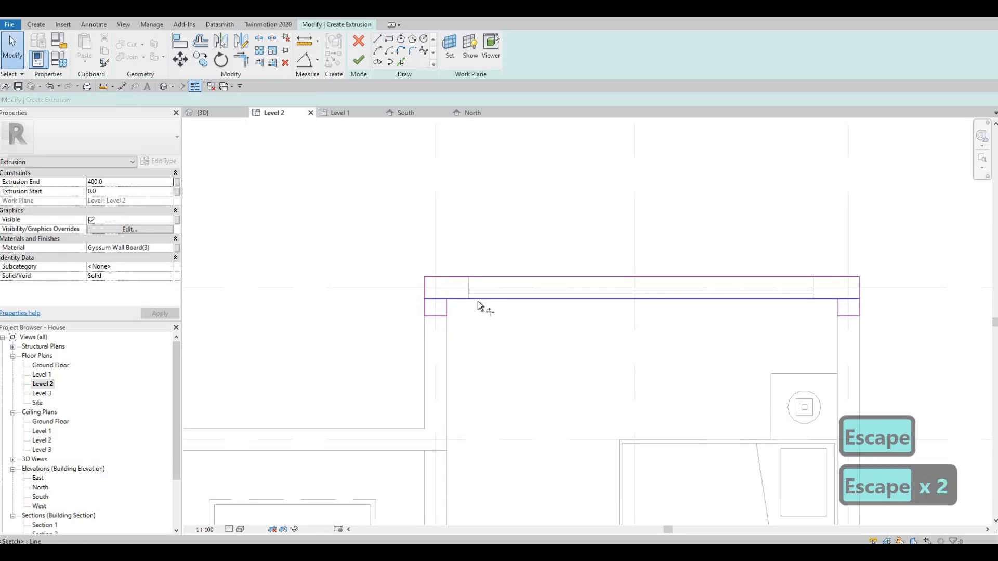
- Trim the inner lines to merge the returns into one U-shaped profile, and finish the extrusion sketch
{"action": "key", "text": "t"}
{"action": "key", "text": "r"}
{"action": "left_click", "coordinate": [448, 303]}
{"action": "left_click", "coordinate": [824, 301]}
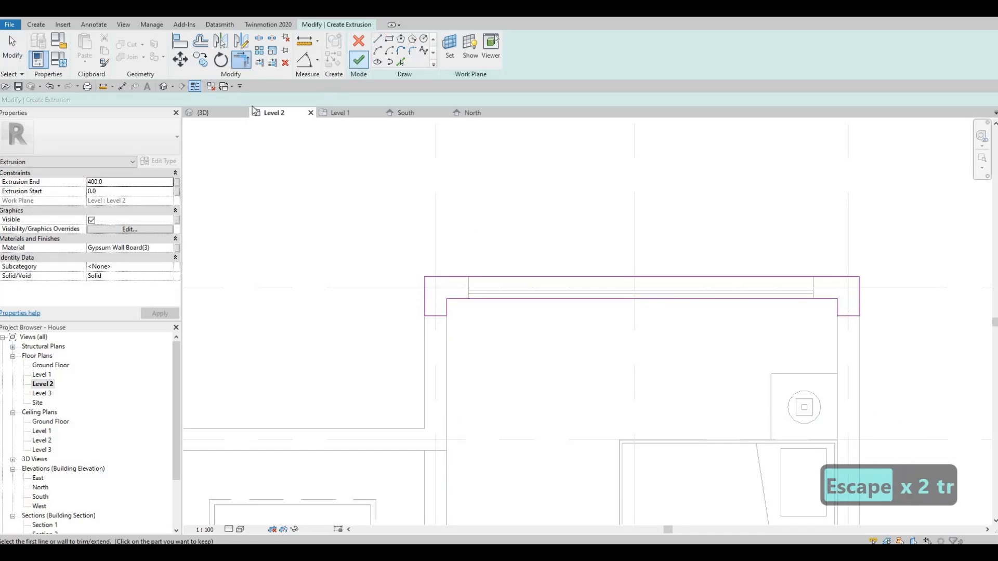
{"action": "left_click", "coordinate": [359, 60]}
{"action": "left_click", "coordinate": [206, 112]}
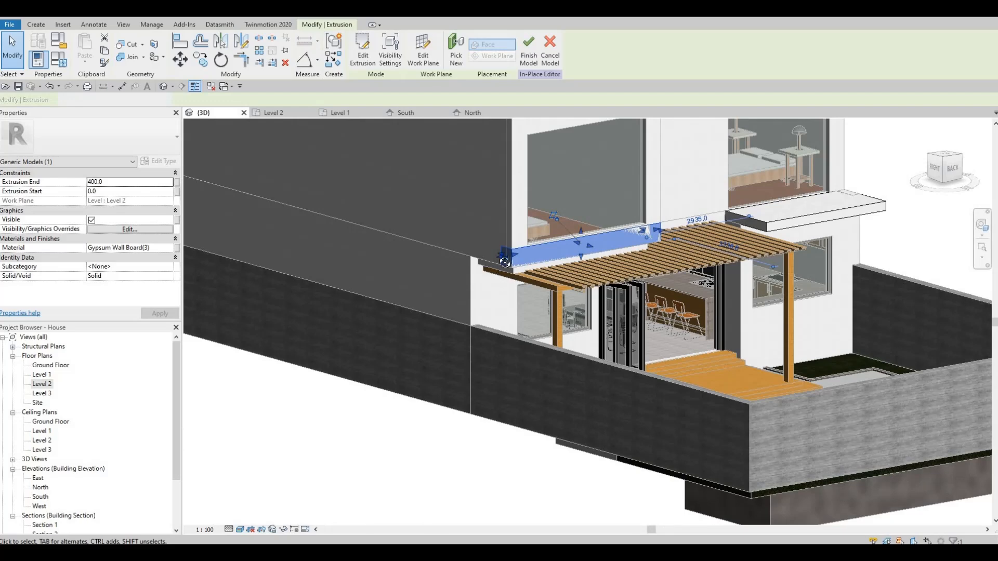
- Lower the underside of the new extrusion to the pergola, at an extrusion start of -200
{"action": "middle_click_drag", "start_coordinate": [504, 261], "coordinate": [609, 257], "text": "shift"}
{"action": "scroll", "coordinate": [607, 255], "scroll_direction": "up", "scroll_amount": 3}
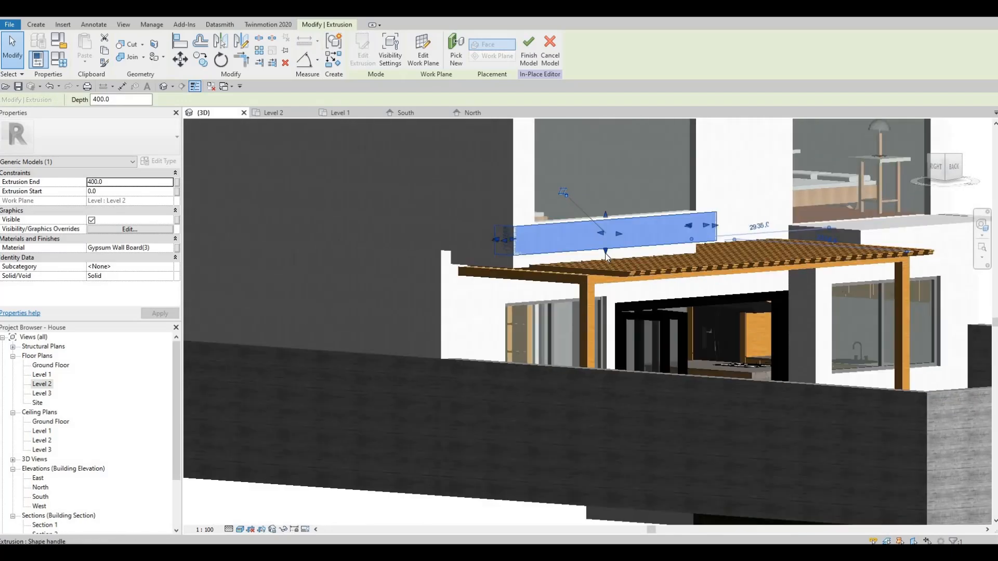
{"action": "left_click_drag", "start_coordinate": [606, 256], "coordinate": [606, 257]}
{"action": "left_click_drag", "start_coordinate": [606, 217], "coordinate": [608, 248]}
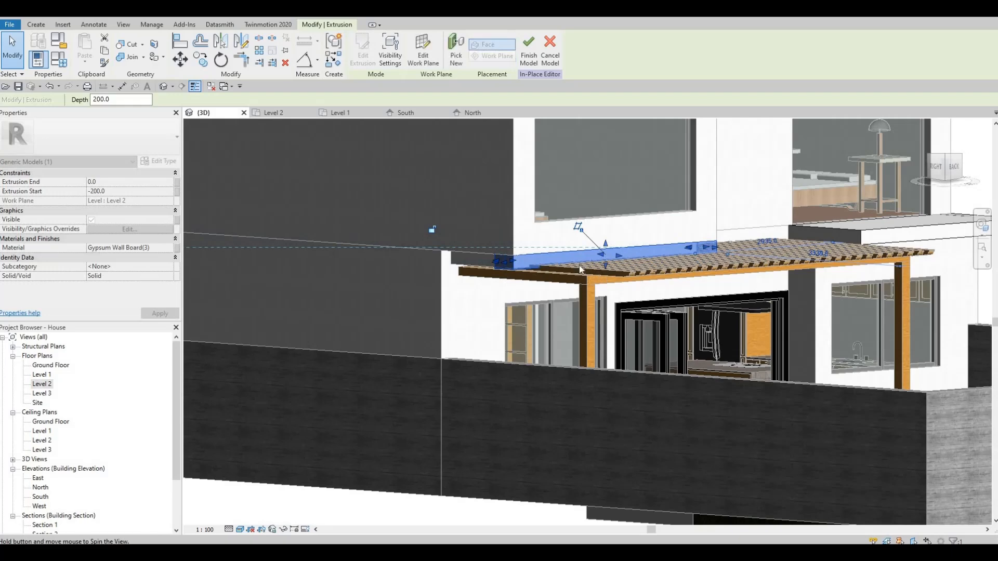
{"action": "middle_click_drag", "start_coordinate": [441, 266], "coordinate": [504, 261], "text": "shift"}
{"action": "left_click_drag", "start_coordinate": [504, 261], "coordinate": [576, 263]}
{"action": "key", "text": "ctrl+z"}
{"action": "key", "text": "ctrl+z"}
{"action": "key", "text": "ctrl+z"}
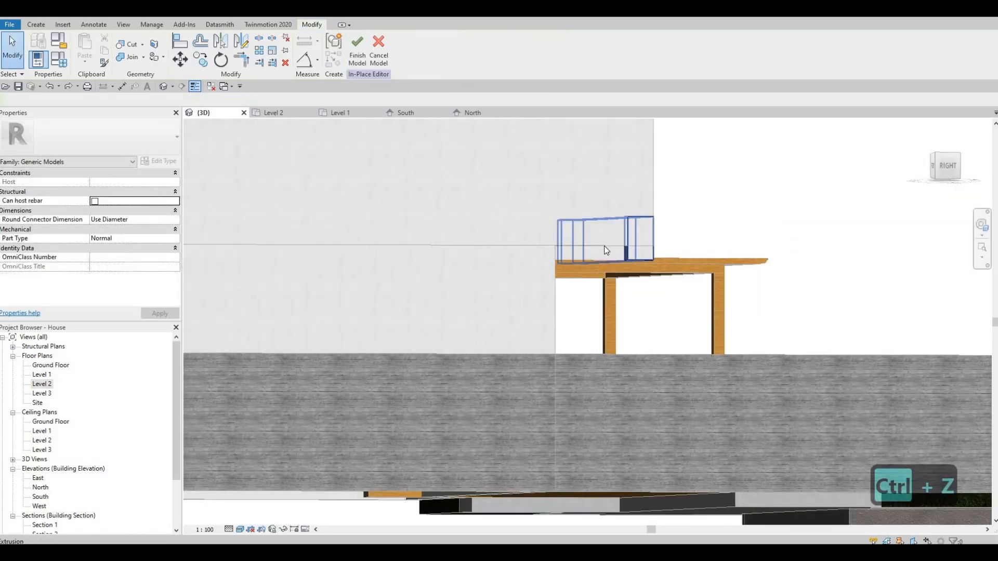
- Lower the top of the bedroom band to Level 2, at an extrusion end of 0
{"action": "left_click", "coordinate": [605, 250]}
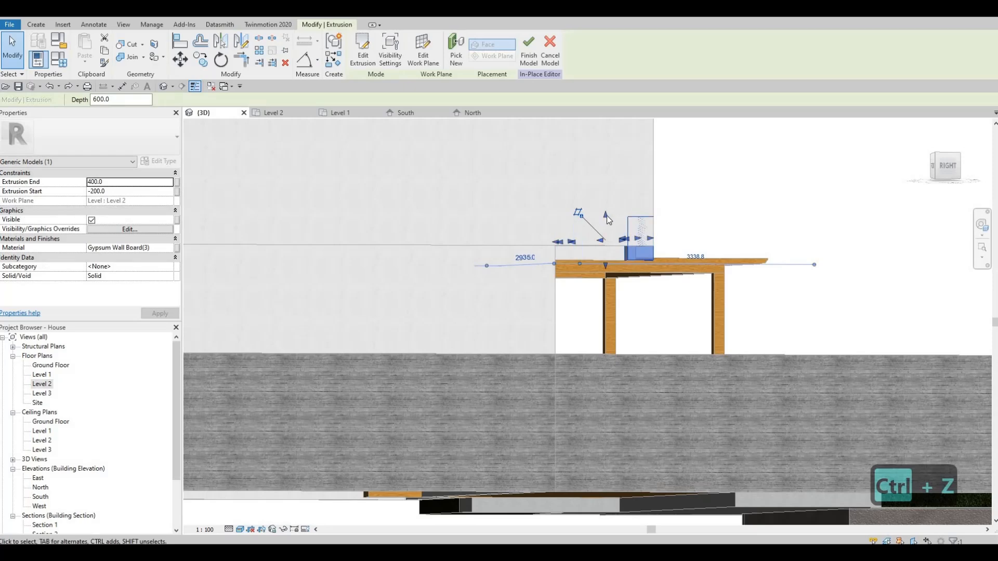
{"action": "left_click_drag", "start_coordinate": [606, 238], "coordinate": [617, 267]}
{"action": "scroll", "coordinate": [675, 265], "scroll_direction": "up", "scroll_amount": 5}
{"action": "key", "text": "Escape"}
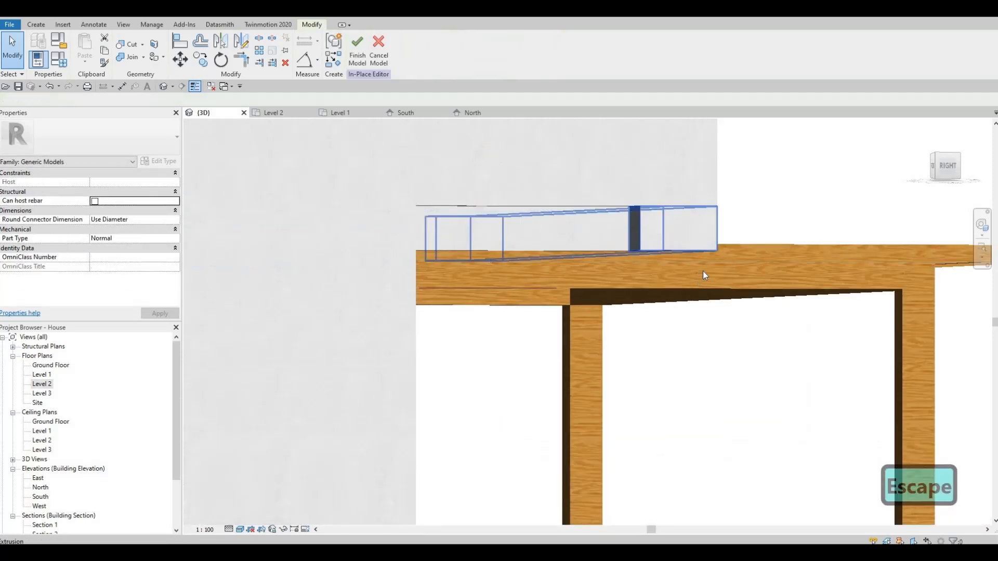
- Stretch the band's return beneath the outer side wall back to the edge of the lower exterior wall
{"action": "left_click", "coordinate": [695, 255]}
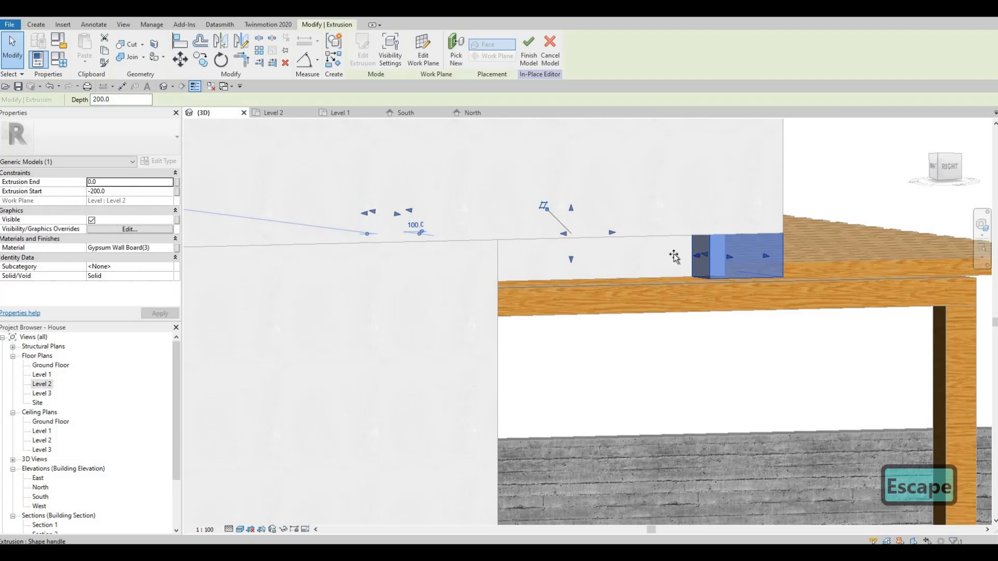
{"action": "left_click_drag", "start_coordinate": [558, 253], "coordinate": [594, 270]}
{"action": "middle_click_drag", "start_coordinate": [557, 275], "coordinate": [487, 258], "text": "shift"}
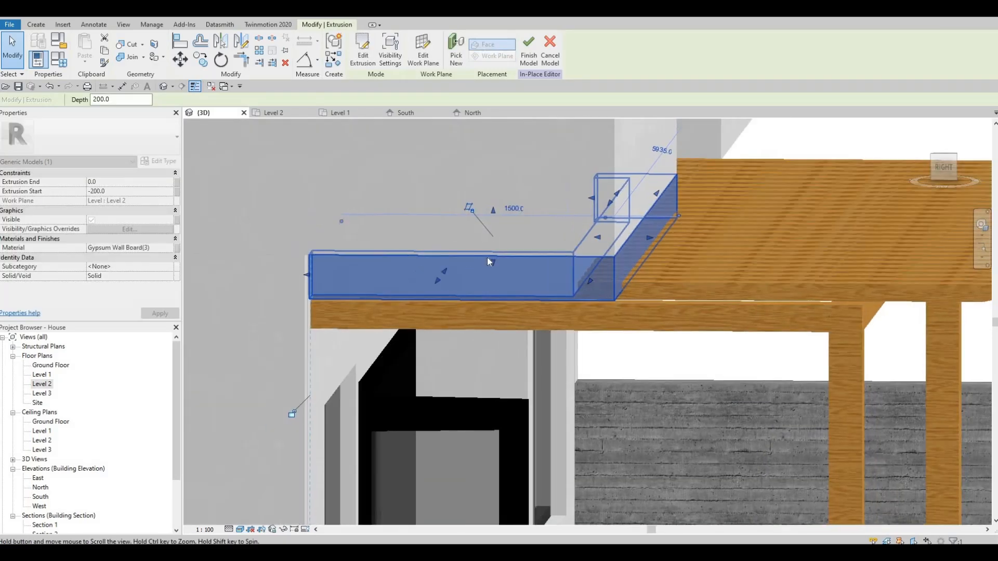
- Align the end face of the stretched return with the edge face of the lower side exterior wall
{"action": "key", "text": "Escape"}
{"action": "key", "text": "Escape"}
{"action": "key", "text": "a"}
{"action": "key", "text": "l"}
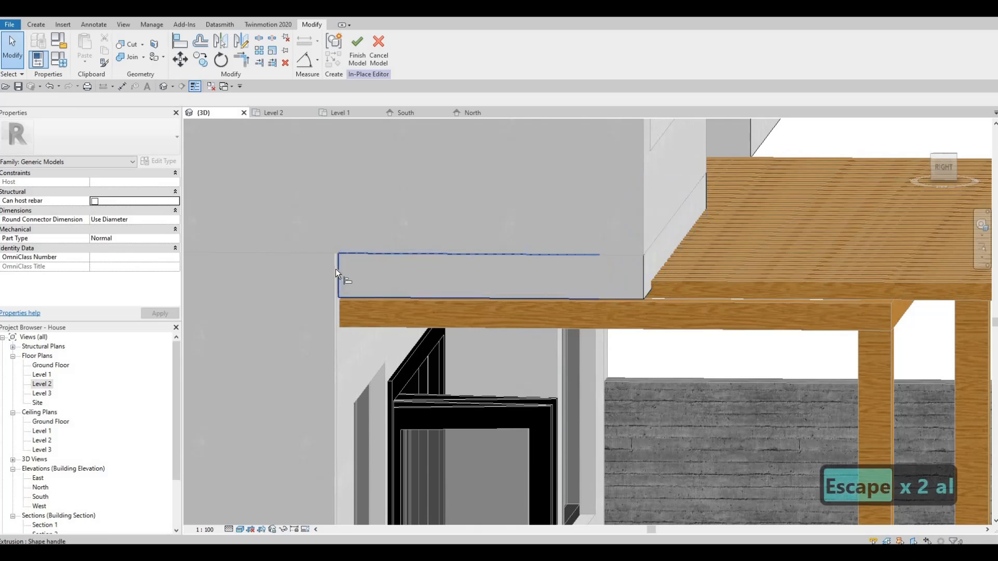
{"action": "key", "text": "Tab"}
{"action": "key", "text": "Tab"}
{"action": "key", "text": "Tab"}
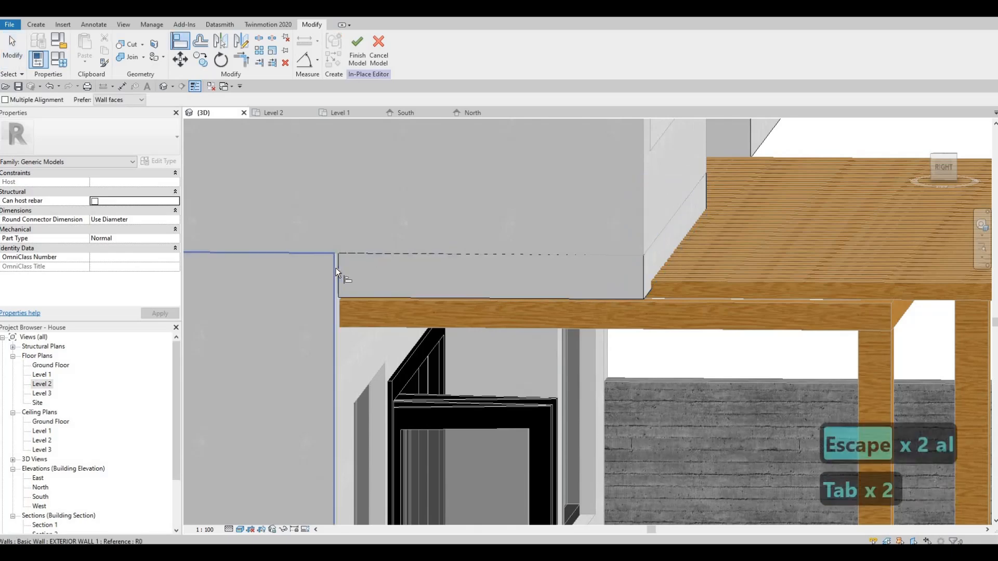
{"action": "left_click", "coordinate": [338, 266]}
{"action": "key", "text": "Tab"}
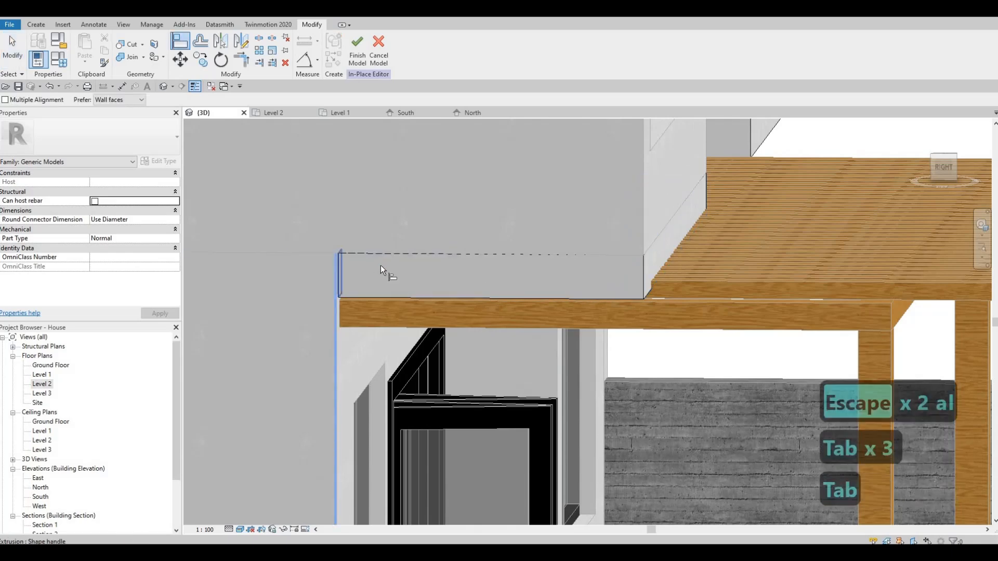
{"action": "key", "text": "Escape"}
- Stretch the band's opposite return beneath the white side wall towards the recessed rear wall
{"action": "scroll", "coordinate": [472, 280], "scroll_direction": "down", "scroll_amount": 3}
{"action": "middle_click_drag", "start_coordinate": [455, 288], "coordinate": [374, 294], "text": "shift"}
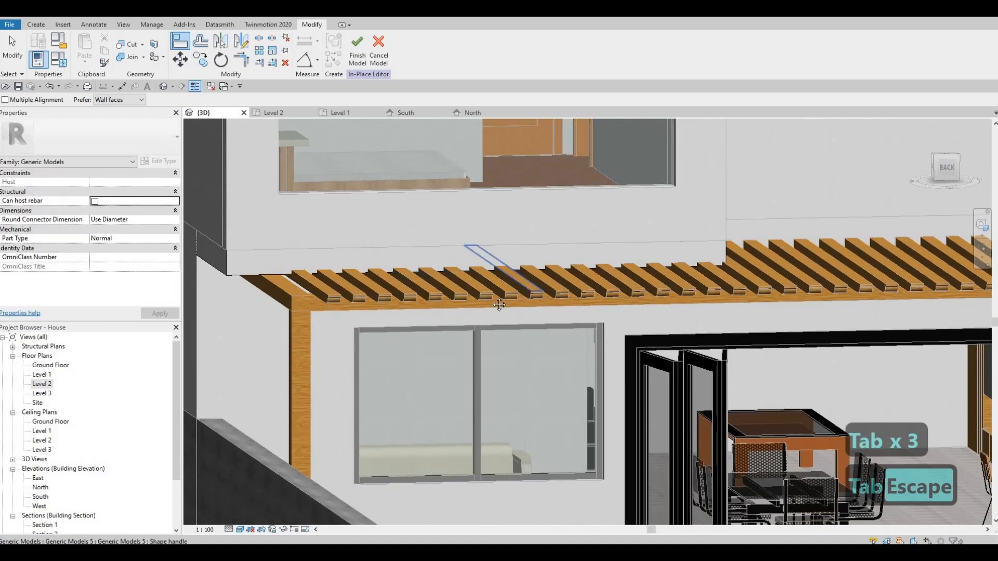
{"action": "middle_click_drag", "start_coordinate": [498, 303], "coordinate": [459, 286], "text": "shift"}
{"action": "scroll", "coordinate": [479, 271], "scroll_direction": "down", "scroll_amount": 3}
{"action": "key", "text": "Escape"}
{"action": "left_click", "coordinate": [325, 291]}
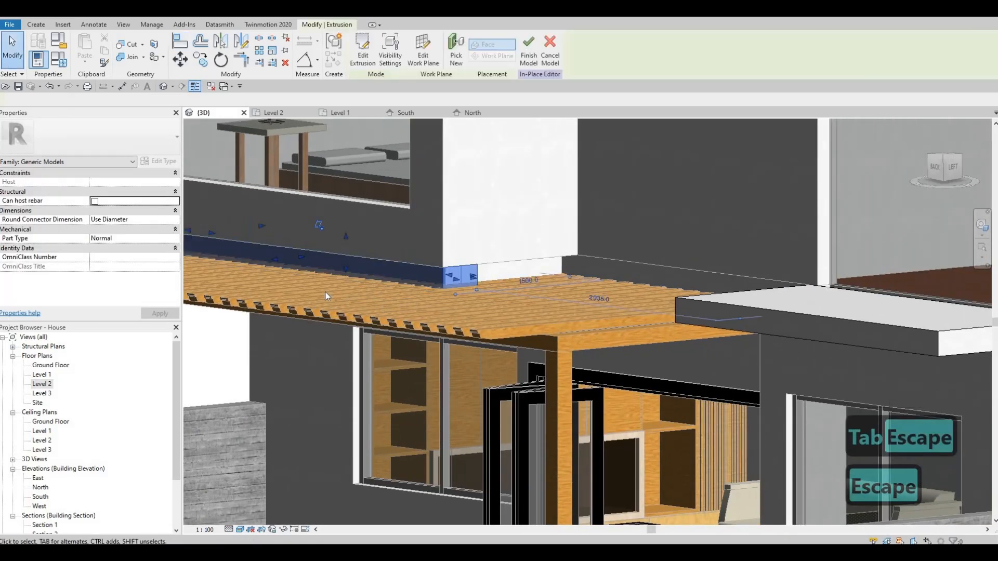
{"action": "scroll", "coordinate": [294, 295], "scroll_direction": "up", "scroll_amount": 5}
{"action": "left_click_drag", "start_coordinate": [291, 294], "coordinate": [357, 301]}
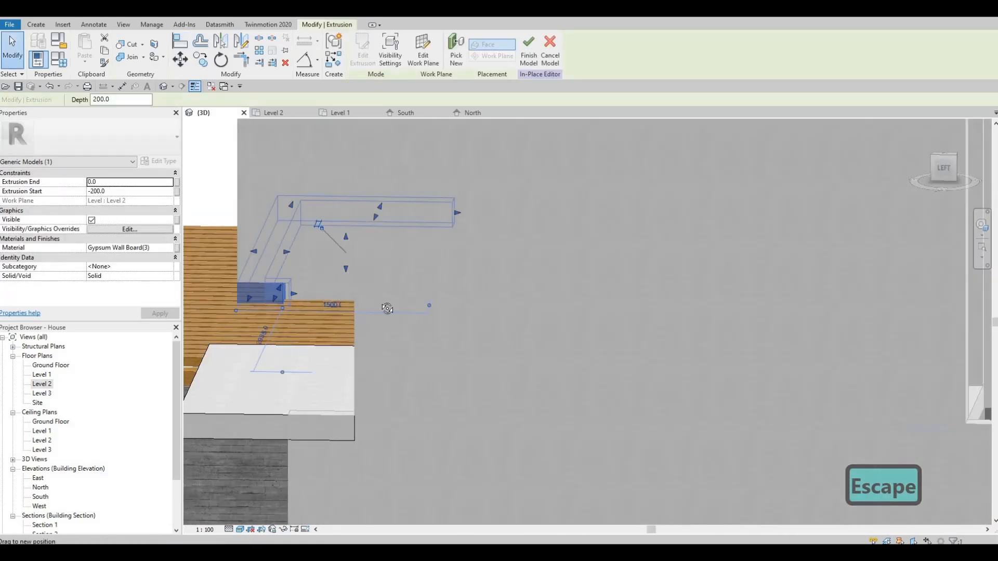
{"action": "scroll", "coordinate": [450, 312], "scroll_direction": "down", "scroll_amount": 5}
- Align the end of the opposite return with the face of the recessed rear wall
{"action": "key", "text": "Escape"}
{"action": "key", "text": "a"}
{"action": "key", "text": "l"}
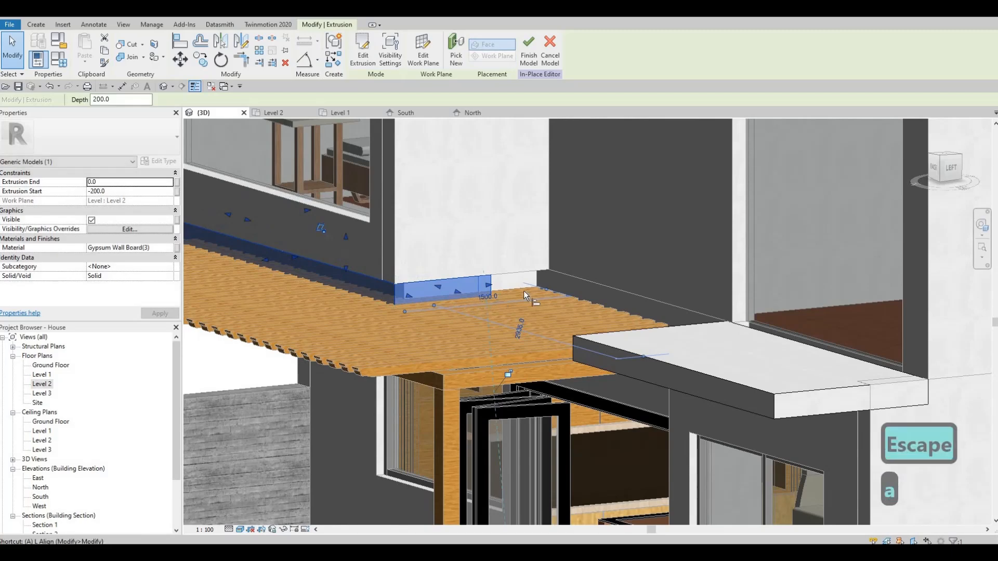
{"action": "left_click", "coordinate": [543, 278]}
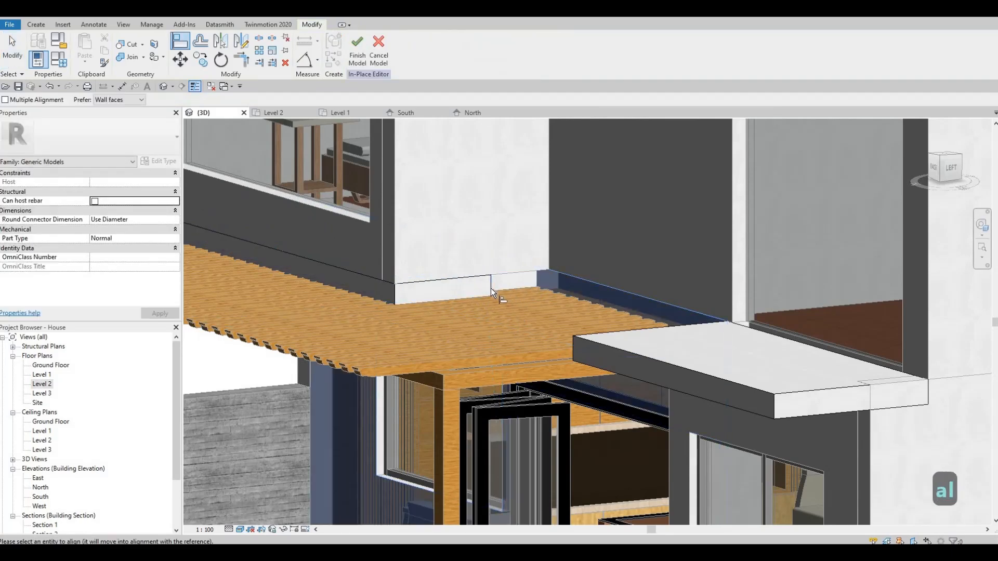
{"action": "left_click", "coordinate": [490, 288]}
{"action": "left_click", "coordinate": [540, 285]}
{"action": "key", "text": "Escape"}
{"action": "key", "text": "Escape"}
{"action": "scroll", "coordinate": [442, 286], "scroll_direction": "down", "scroll_amount": 5}
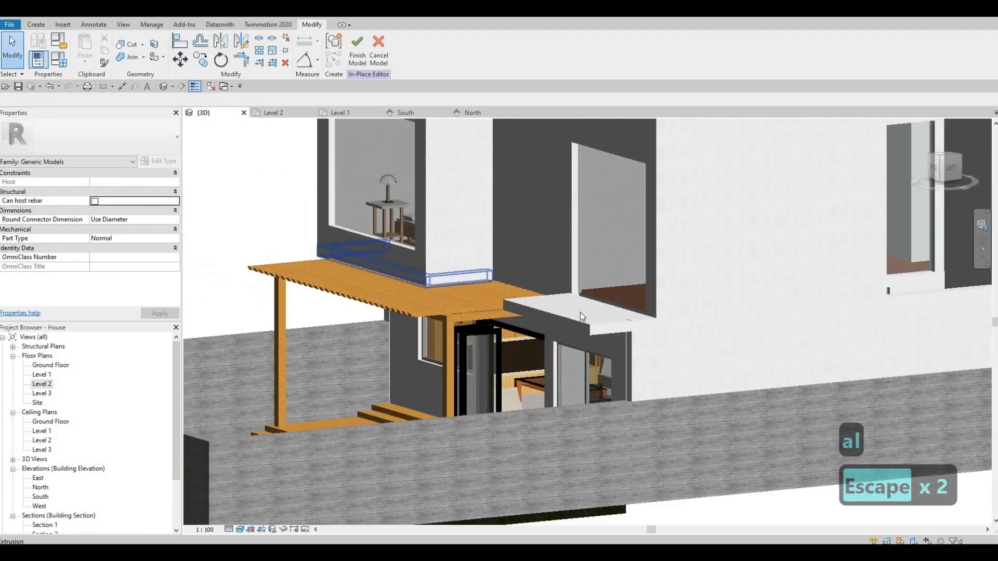
- Finish the in-place band model and open the Level 2 floor plan
{"action": "middle_click_drag", "start_coordinate": [579, 311], "coordinate": [681, 333], "text": "shift"}
{"action": "key", "text": "Escape"}
{"action": "middle_click_drag", "start_coordinate": [426, 270], "coordinate": [483, 216], "text": "shift"}
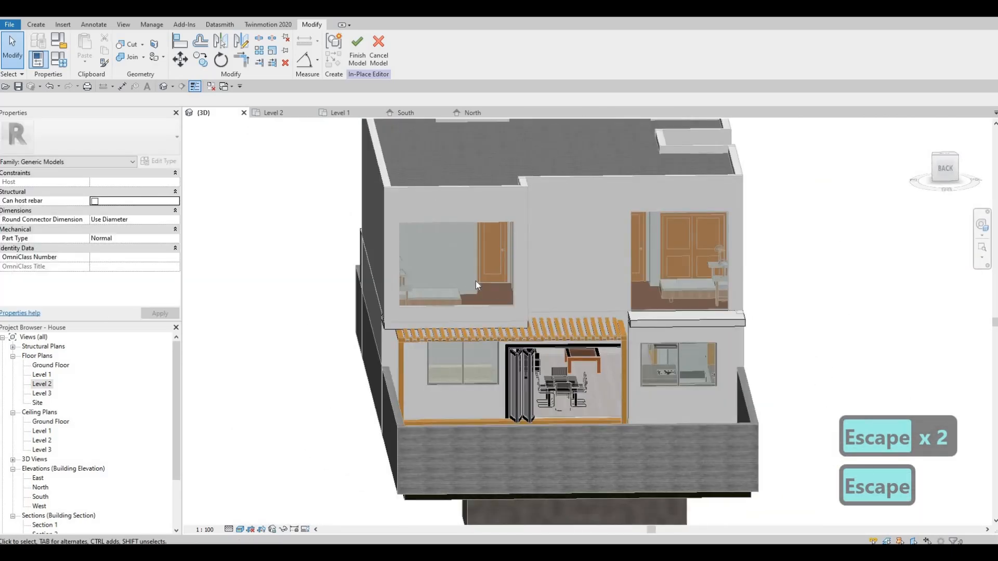
{"action": "middle_click_drag", "start_coordinate": [476, 285], "coordinate": [195, 343], "text": "shift"}
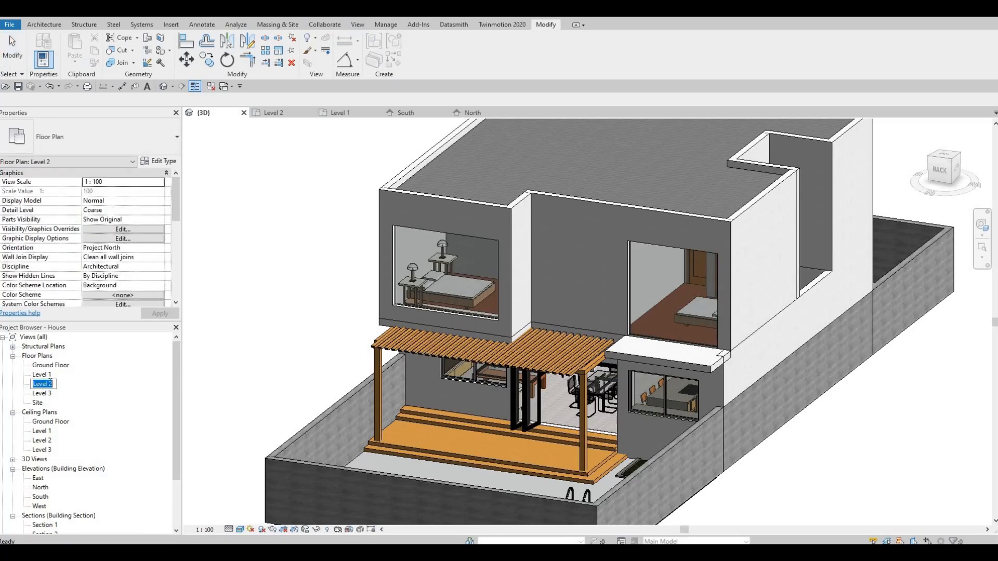
{"action": "double_click", "coordinate": [41, 384]}
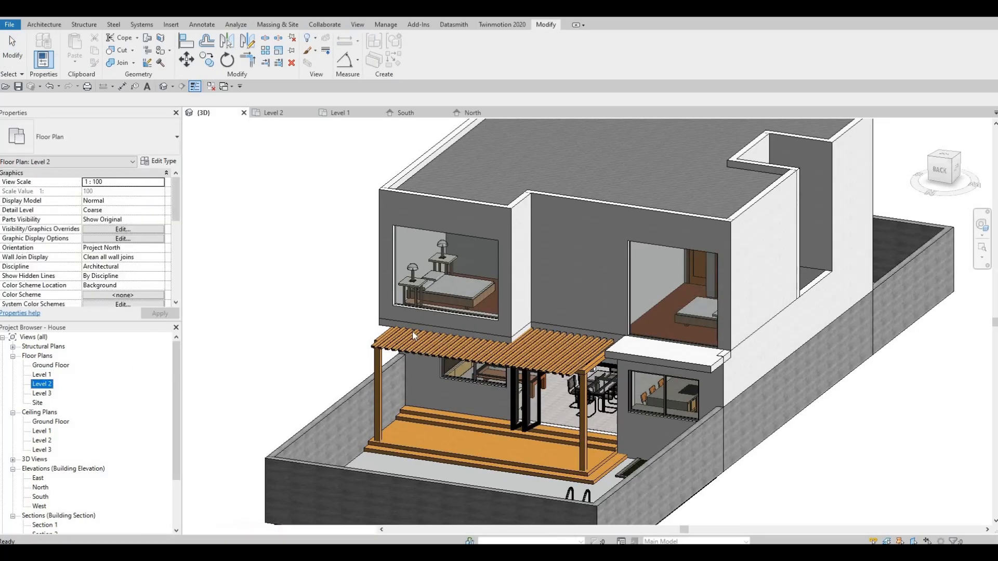
{"action": "middle_click_drag", "start_coordinate": [413, 331], "coordinate": [451, 264]}
{"action": "scroll", "coordinate": [335, 259], "scroll_direction": "down", "scroll_amount": 4}
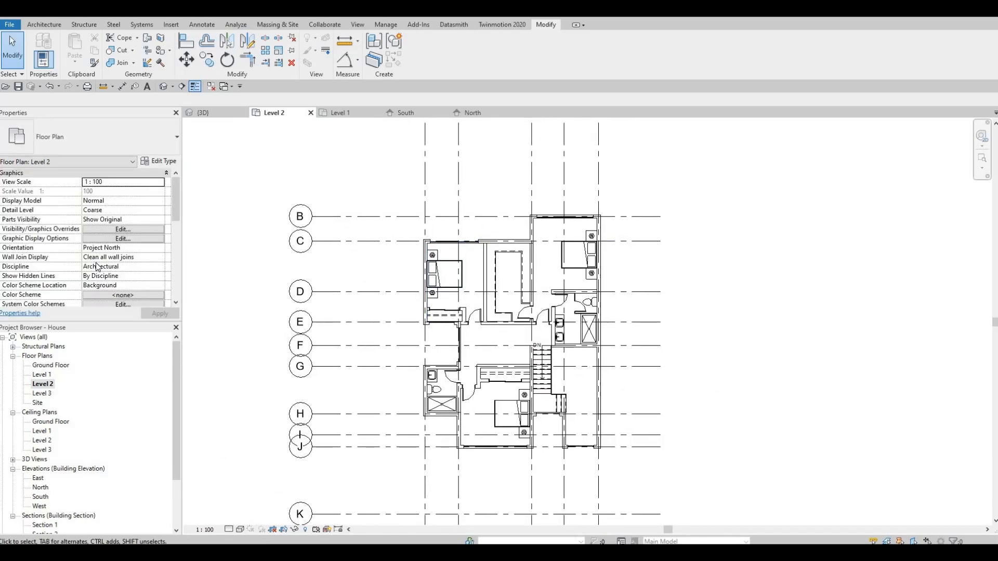
- Set the Level 2 plan's view depth to Level Below (Level 1) in its view range
{"action": "scroll", "coordinate": [97, 266], "scroll_direction": "down", "scroll_amount": 5}
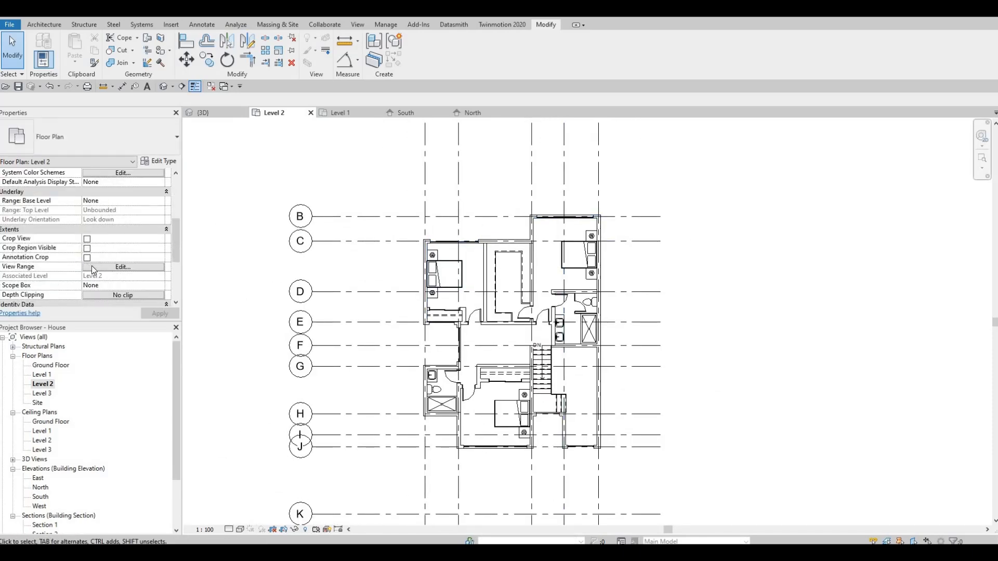
{"action": "left_click", "coordinate": [122, 267]}
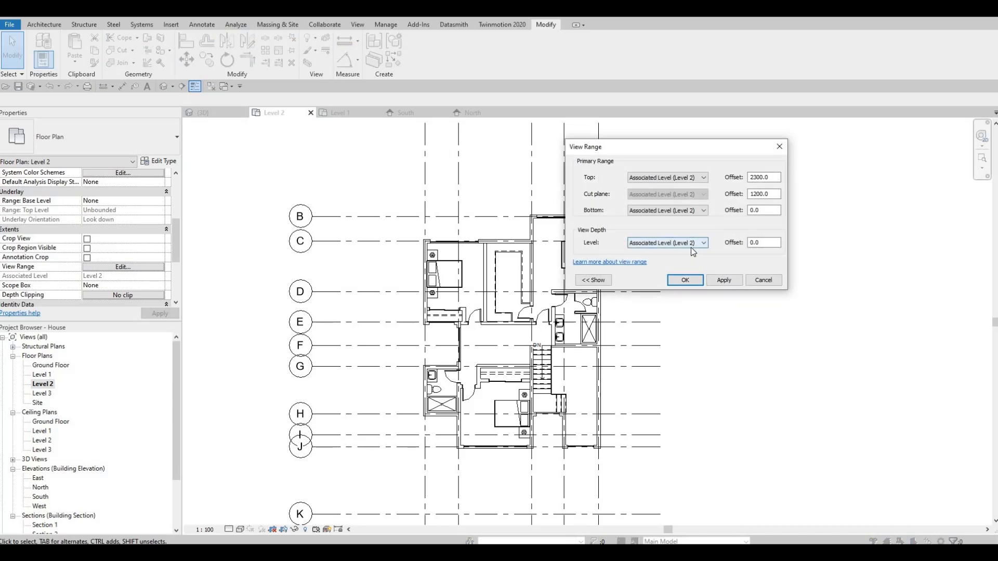
{"action": "left_click", "coordinate": [695, 245]}
{"action": "left_click", "coordinate": [655, 259]}
{"action": "left_click", "coordinate": [724, 281]}
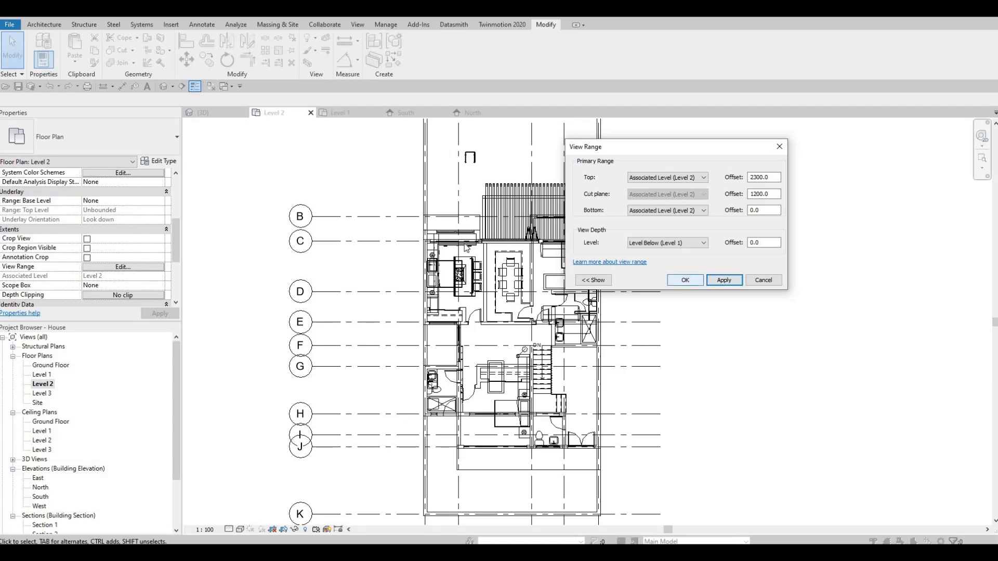
{"action": "left_click", "coordinate": [685, 280]}
- Examine how the pergola, the projecting rear bedroom and the balcony slab read in the Level 2 plan
{"action": "scroll", "coordinate": [509, 206], "scroll_direction": "down", "scroll_amount": 1}
{"action": "middle_click_drag", "start_coordinate": [509, 205], "coordinate": [511, 248]}
{"action": "scroll", "coordinate": [511, 248], "scroll_direction": "up", "scroll_amount": 2}
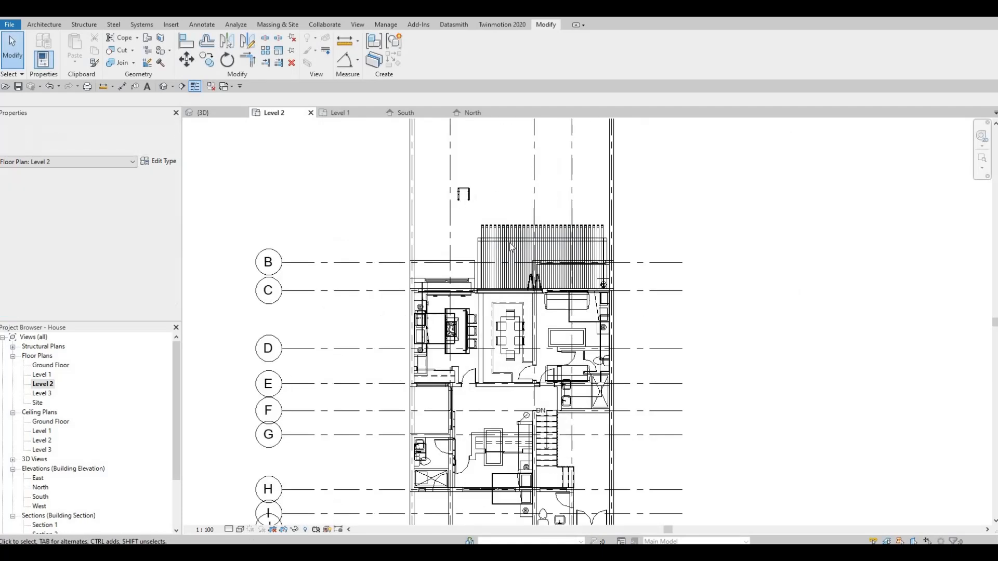
{"action": "scroll", "coordinate": [512, 247], "scroll_direction": "up", "scroll_amount": 3}
{"action": "key", "text": "Escape"}
{"action": "key", "text": "Escape"}
{"action": "scroll", "coordinate": [561, 319], "scroll_direction": "up", "scroll_amount": 1}
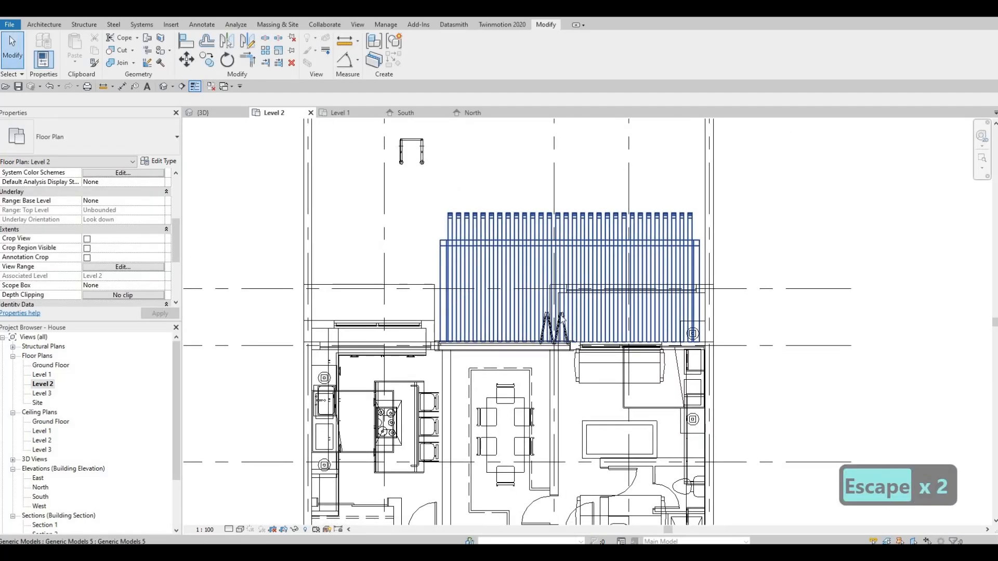
{"action": "scroll", "coordinate": [612, 328], "scroll_direction": "up", "scroll_amount": 1}
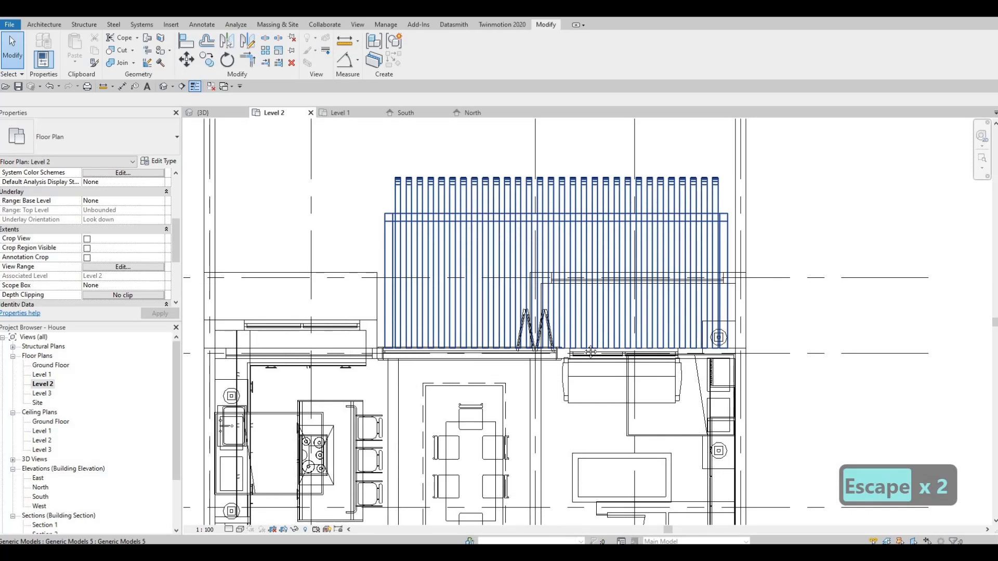
{"action": "middle_click_drag", "start_coordinate": [708, 297], "coordinate": [687, 349]}
{"action": "key", "text": "Escape"}
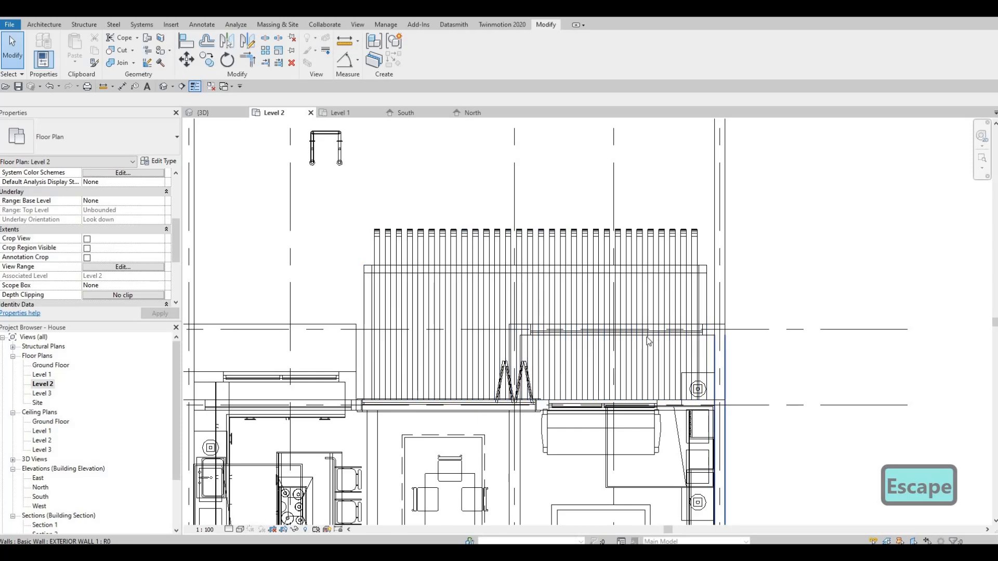
{"action": "middle_click_drag", "start_coordinate": [650, 362], "coordinate": [647, 341]}
{"action": "scroll", "coordinate": [648, 340], "scroll_direction": "down", "scroll_amount": 4}
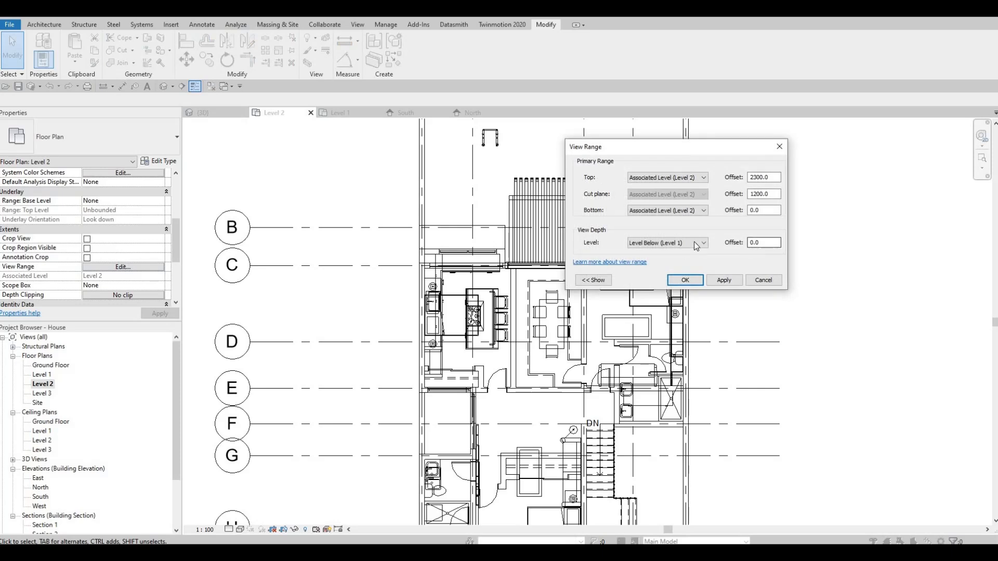
- Set the Level 2 plan's view depth level to Associated Level (Level 2) in its view range
{"action": "left_click", "coordinate": [696, 245]}
{"action": "left_click", "coordinate": [705, 214]}
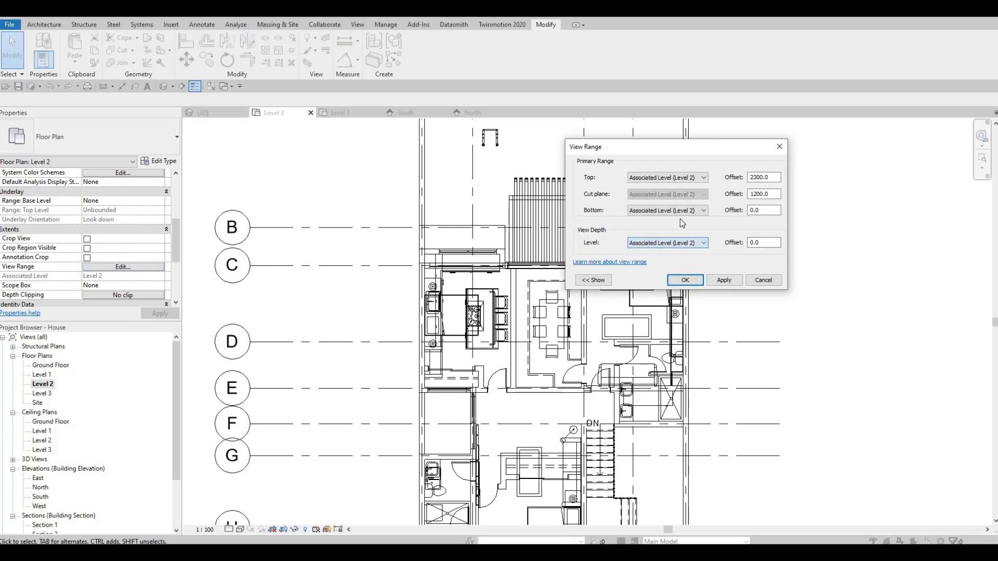
- Try to set the bottom offset of the view range's primary range to -2000
{"action": "left_click", "coordinate": [678, 212]}
{"action": "key", "text": "Escape"}
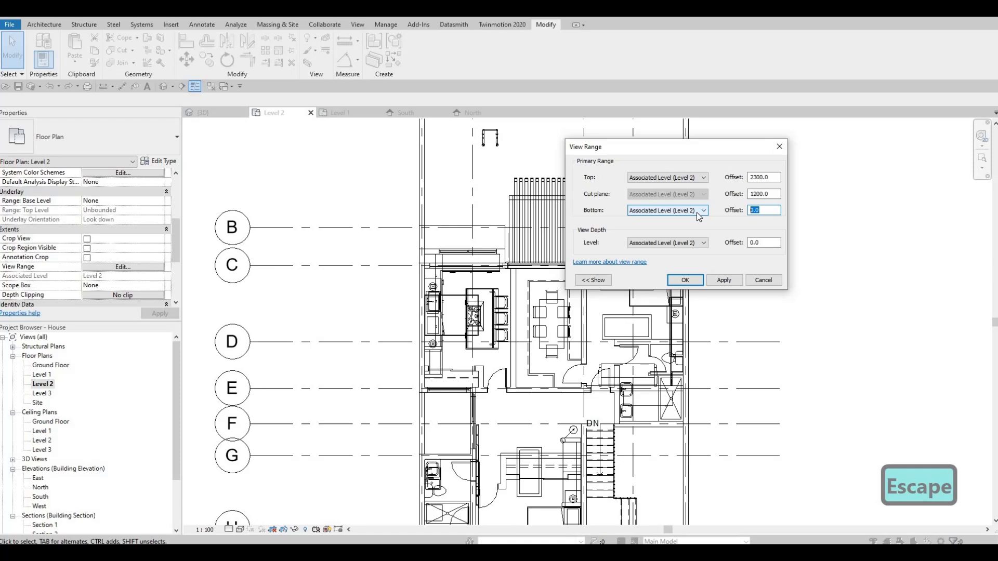
{"action": "type", "text": "-"}
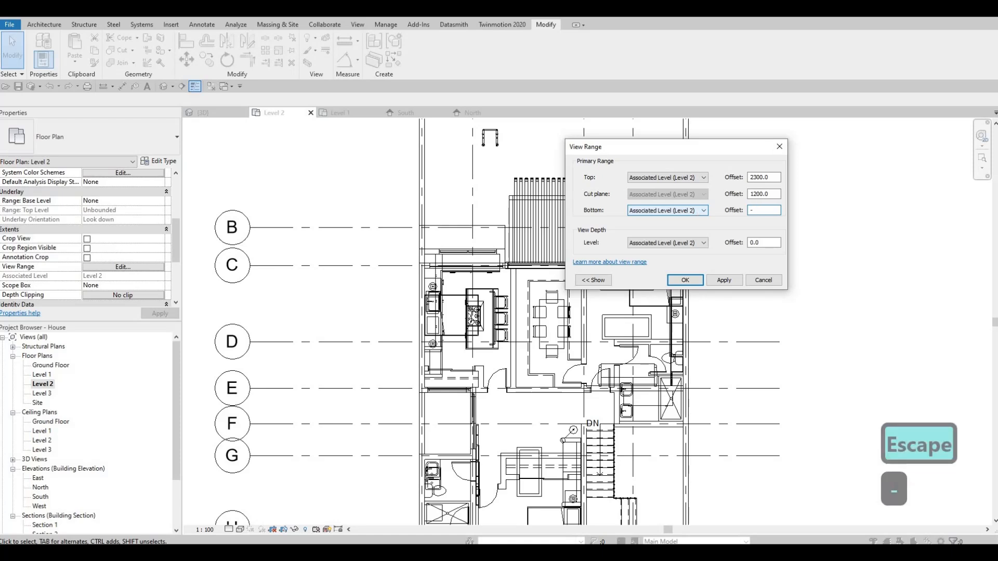
{"action": "type", "text": "200"}
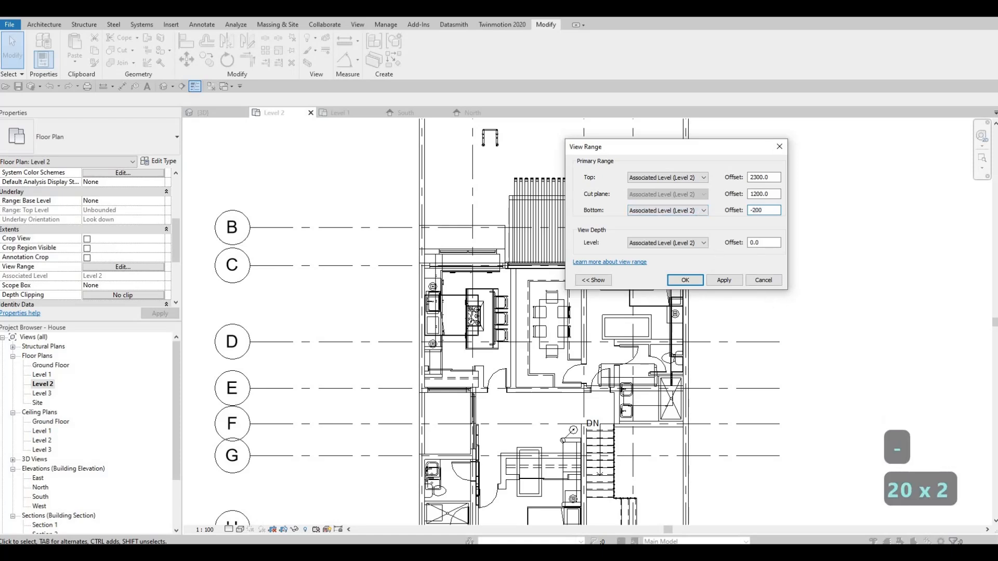
{"action": "type", "text": "0"}
{"action": "left_click", "coordinate": [709, 281]}
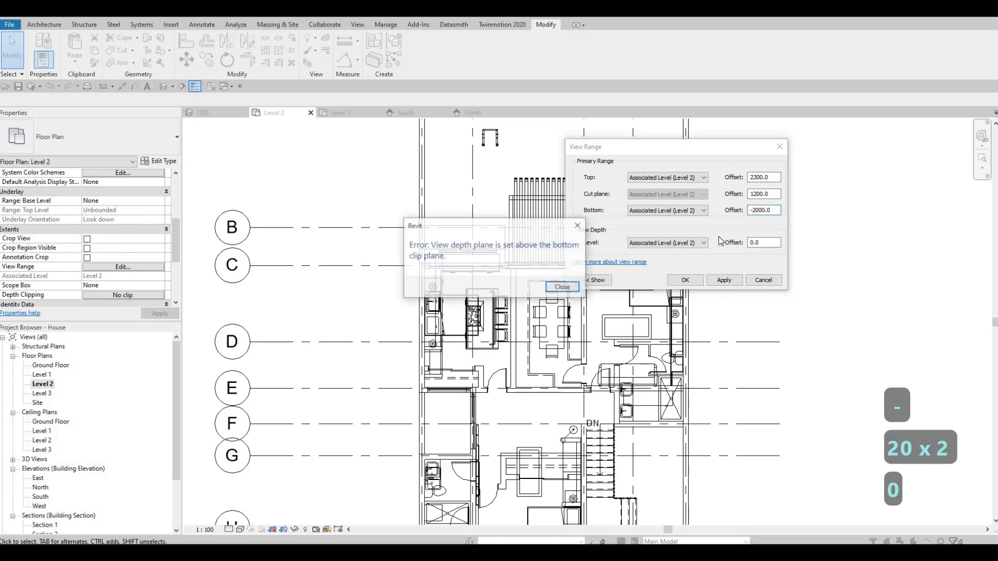
{"action": "key", "text": "Escape"}
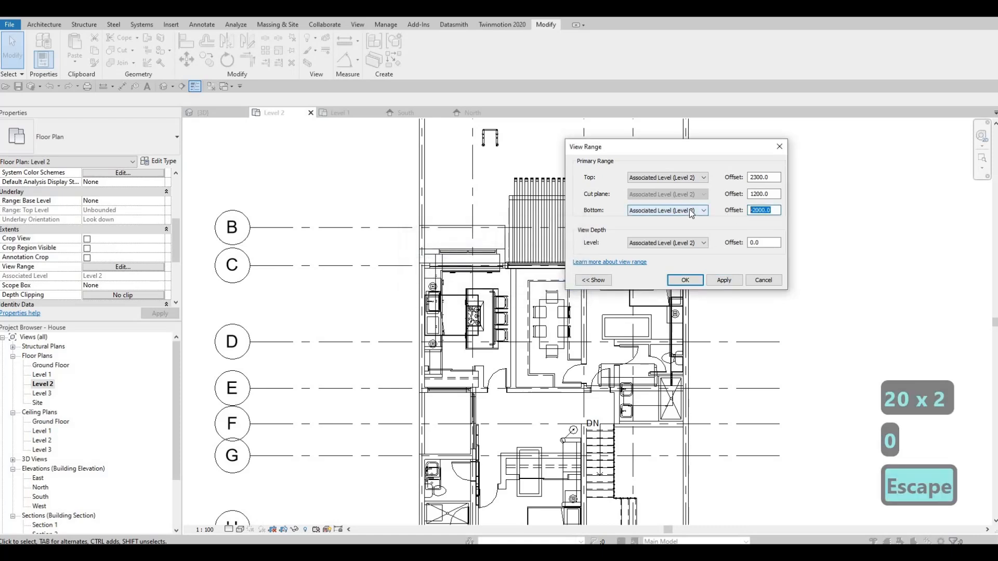
- Reset the bottom offset of the primary range to 0
{"action": "type", "text": "200"}
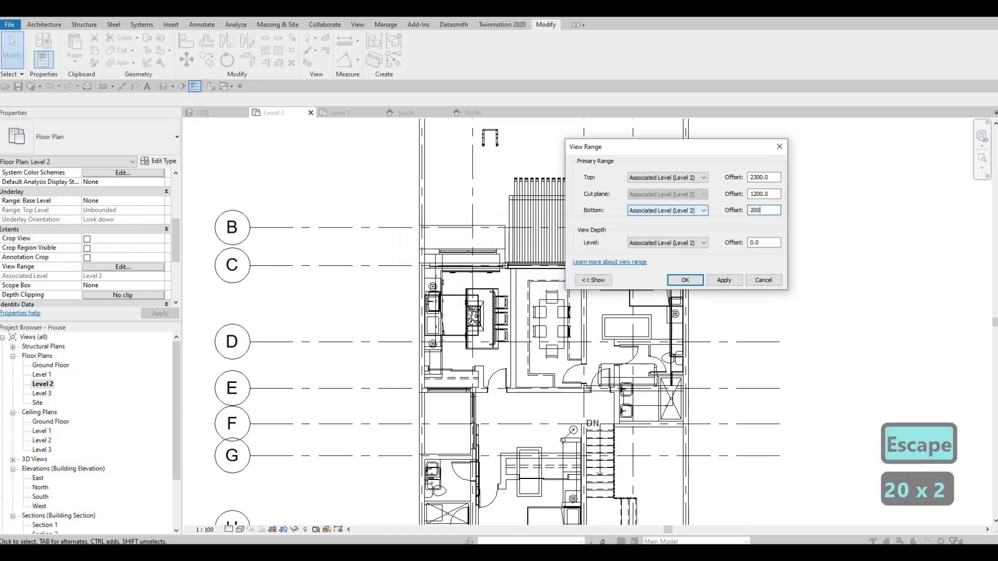
{"action": "key", "text": "BackSpace"}
{"action": "key", "text": "BackSpace"}
{"action": "key", "text": "BackSpace"}
{"action": "key", "text": "BackSpace"}
{"action": "key", "text": "BackSpace"}
{"action": "key", "text": "BackSpace"}
{"action": "key", "text": "BackSpace"}
{"action": "key", "text": "BackSpace"}
{"action": "key", "text": "BackSpace"}
{"action": "key", "text": "BackSpace"}
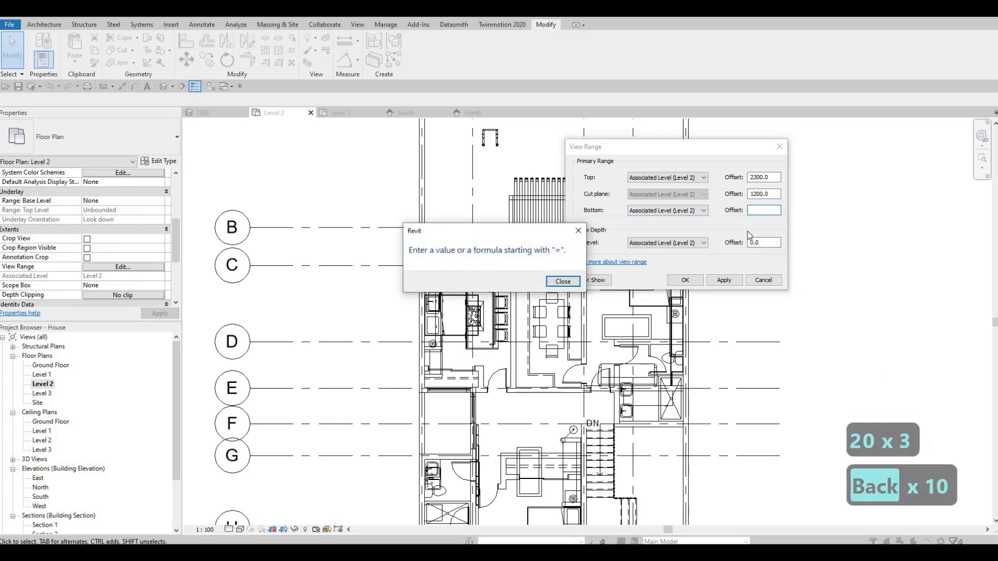
{"action": "key", "text": "Return"}
{"action": "type", "text": "0"}
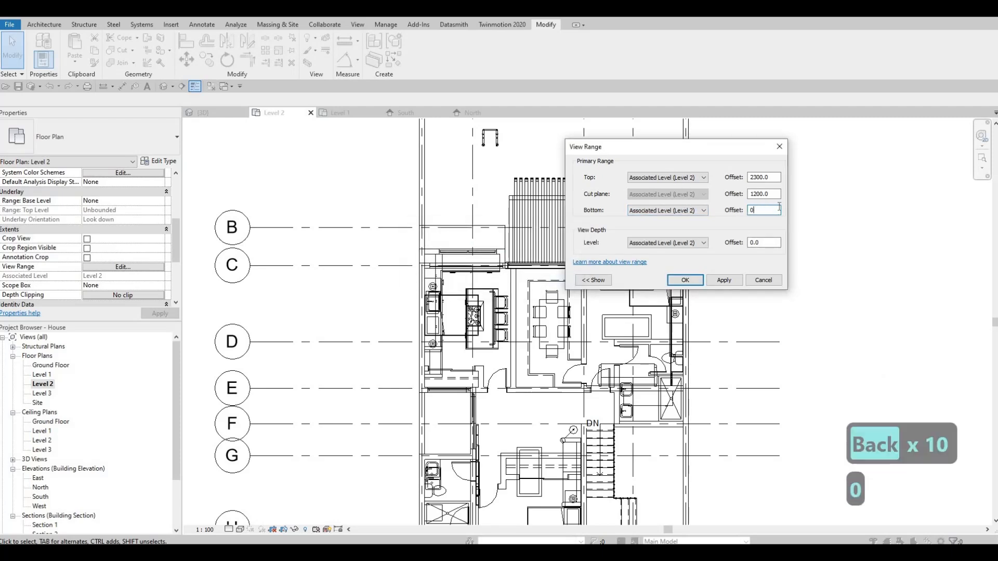
- Set the view depth offset to -2000 and apply the view range
{"action": "left_click", "coordinate": [771, 194]}
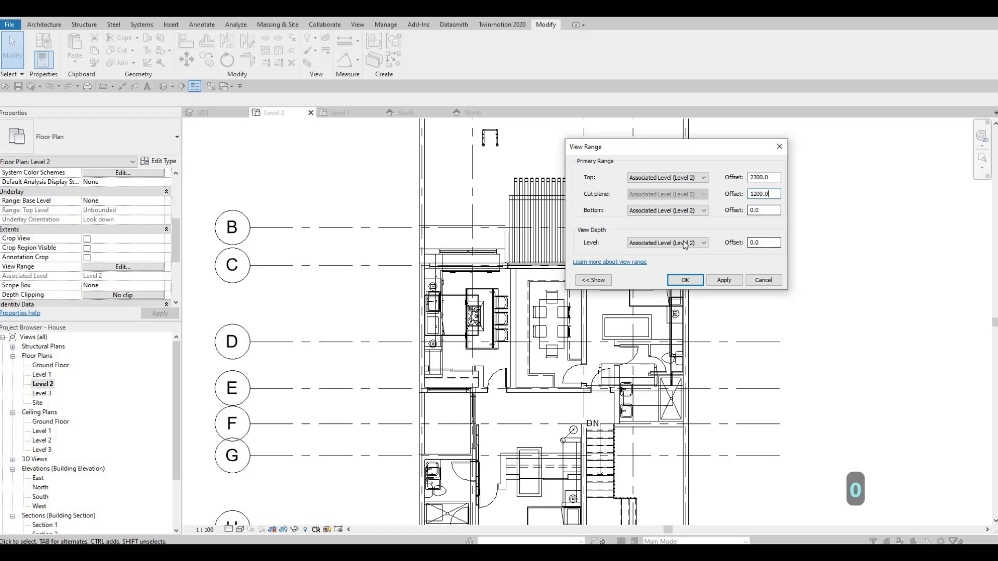
{"action": "left_click_drag", "start_coordinate": [769, 242], "coordinate": [685, 246]}
{"action": "type", "text": "-200"}
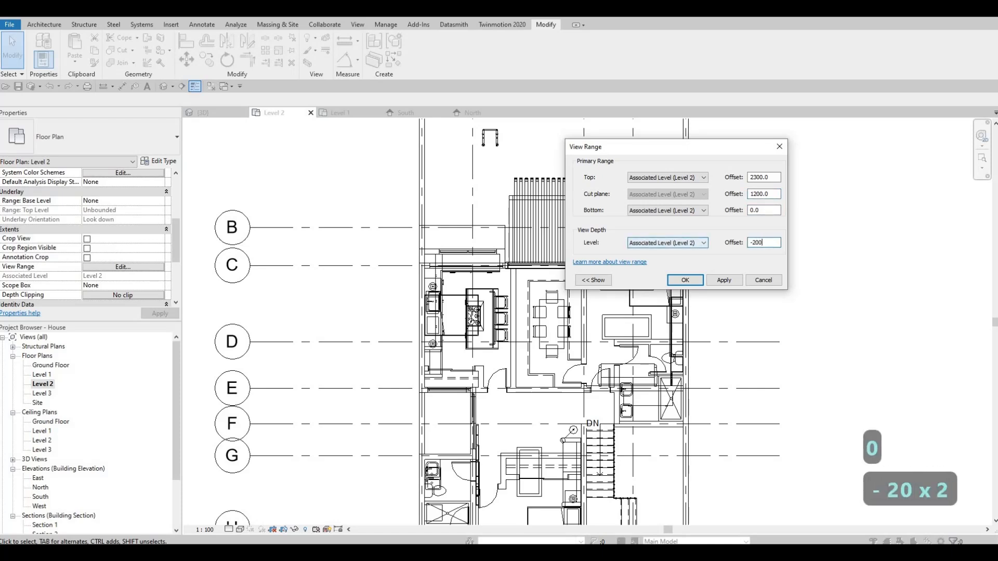
{"action": "type", "text": "0"}
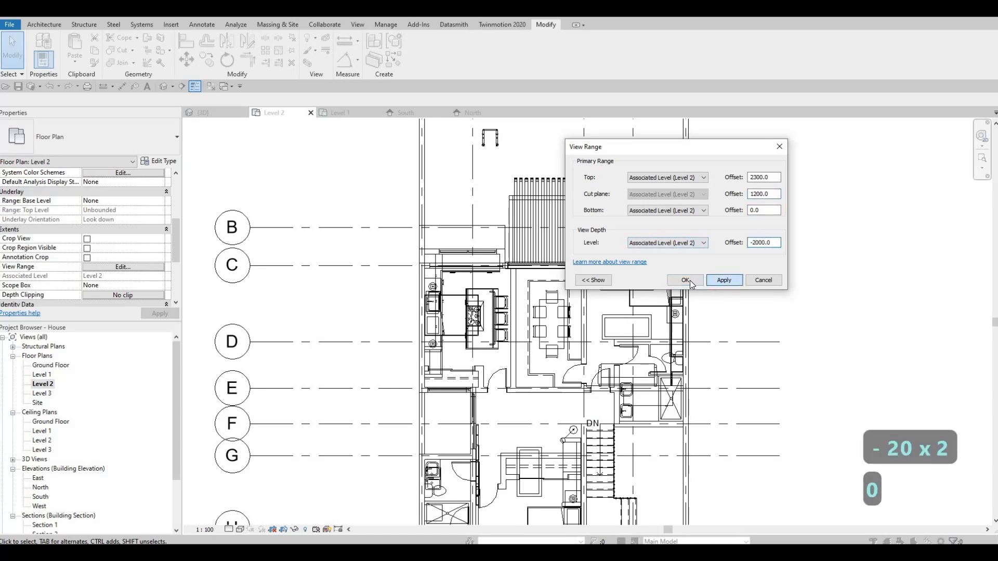
- Check the pergola and balcony area in the Level 2 plan and compare it with the rear facade in 3D
{"action": "middle_click_drag", "start_coordinate": [550, 236], "coordinate": [600, 263]}
{"action": "key", "text": "Escape"}
{"action": "scroll", "coordinate": [575, 256], "scroll_direction": "up", "scroll_amount": 2}
{"action": "middle_click_drag", "start_coordinate": [779, 274], "coordinate": [802, 250]}
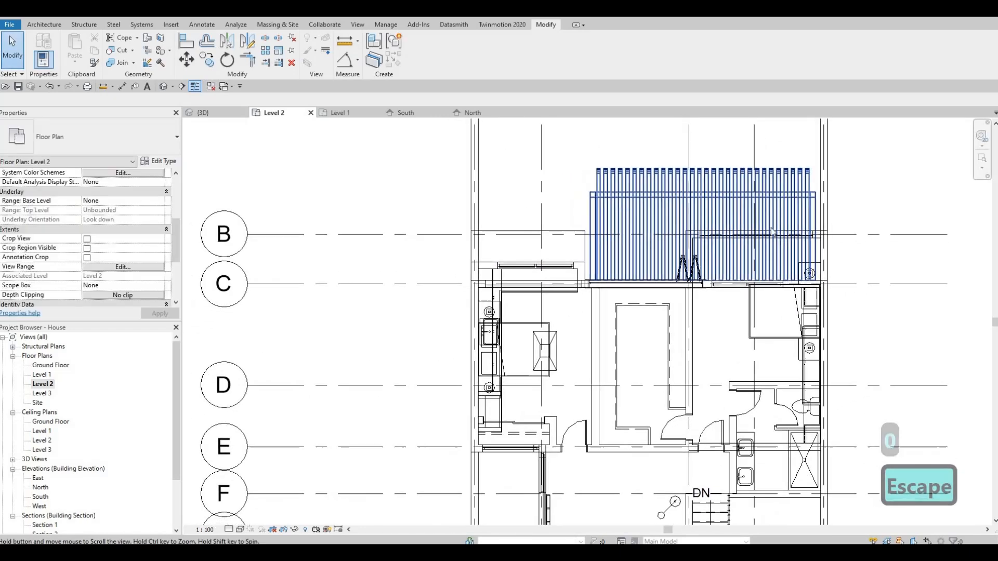
{"action": "scroll", "coordinate": [668, 255], "scroll_direction": "up", "scroll_amount": 2}
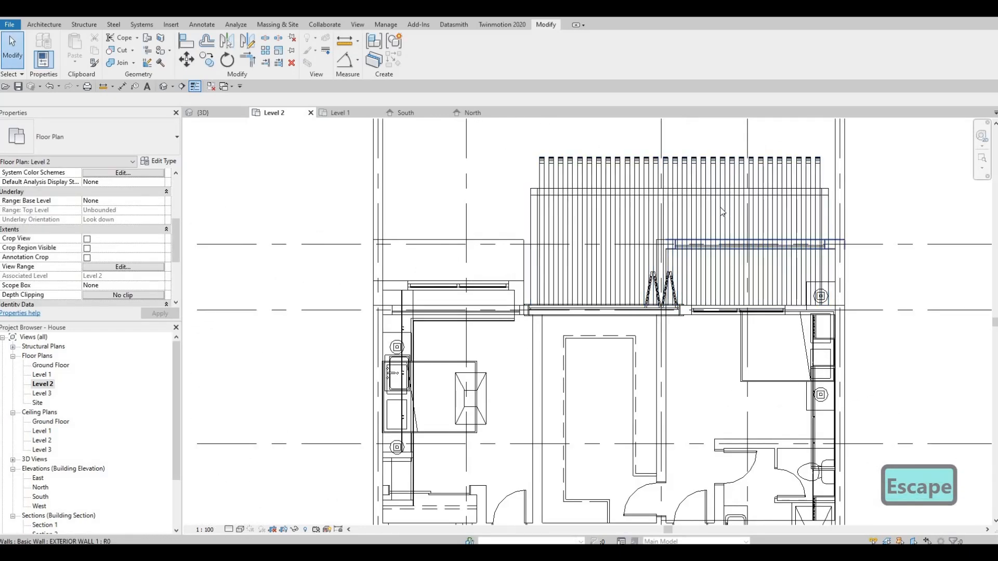
{"action": "middle_click_drag", "start_coordinate": [677, 197], "coordinate": [656, 228]}
{"action": "scroll", "coordinate": [613, 239], "scroll_direction": "up", "scroll_amount": 2}
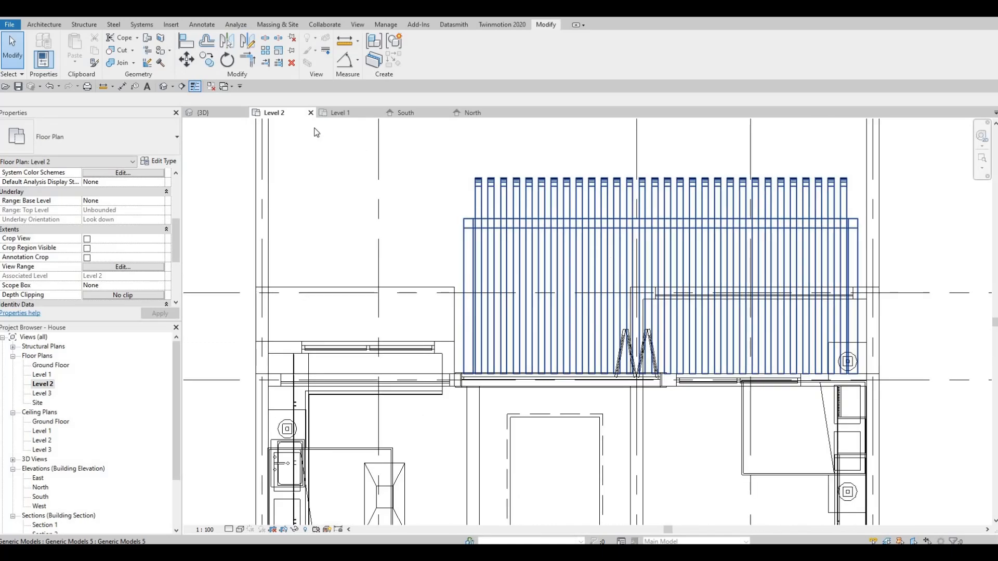
{"action": "key", "text": "Escape"}
{"action": "left_click", "coordinate": [201, 112]}
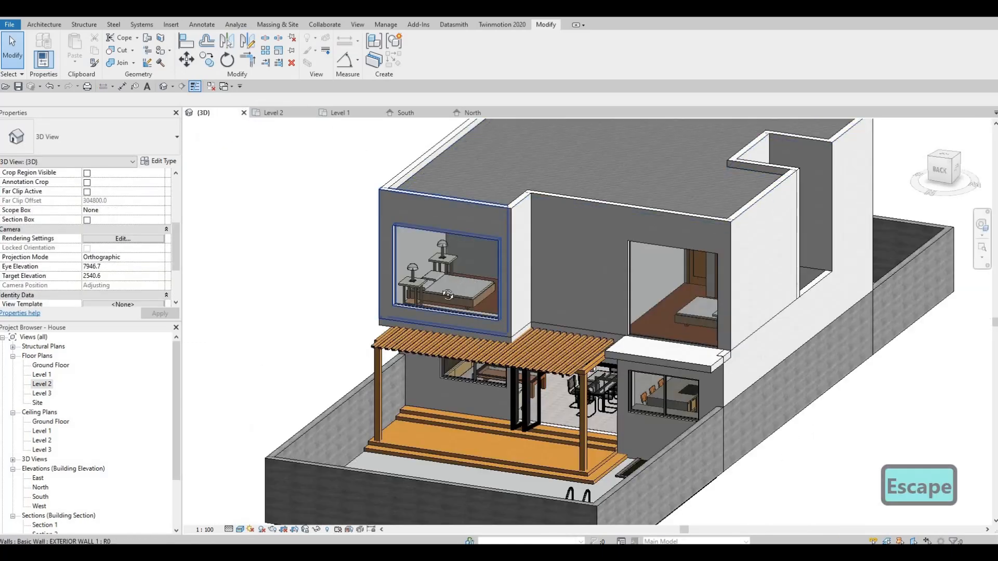
{"action": "middle_click_drag", "start_coordinate": [448, 295], "coordinate": [368, 174], "text": "shift"}
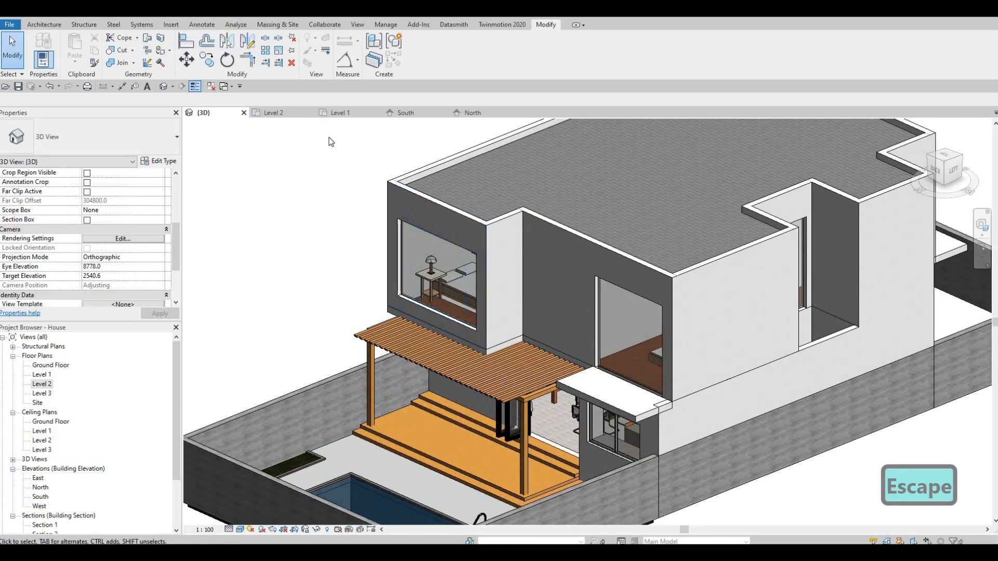
- Return to the Level 2 plan and start a sketched-path railing of type 900mm Rectangular
{"action": "left_click", "coordinate": [273, 113]}
{"action": "scroll", "coordinate": [585, 251], "scroll_direction": "down", "scroll_amount": 3}
{"action": "middle_click_drag", "start_coordinate": [584, 251], "coordinate": [679, 219]}
{"action": "scroll", "coordinate": [574, 247], "scroll_direction": "up", "scroll_amount": 1}
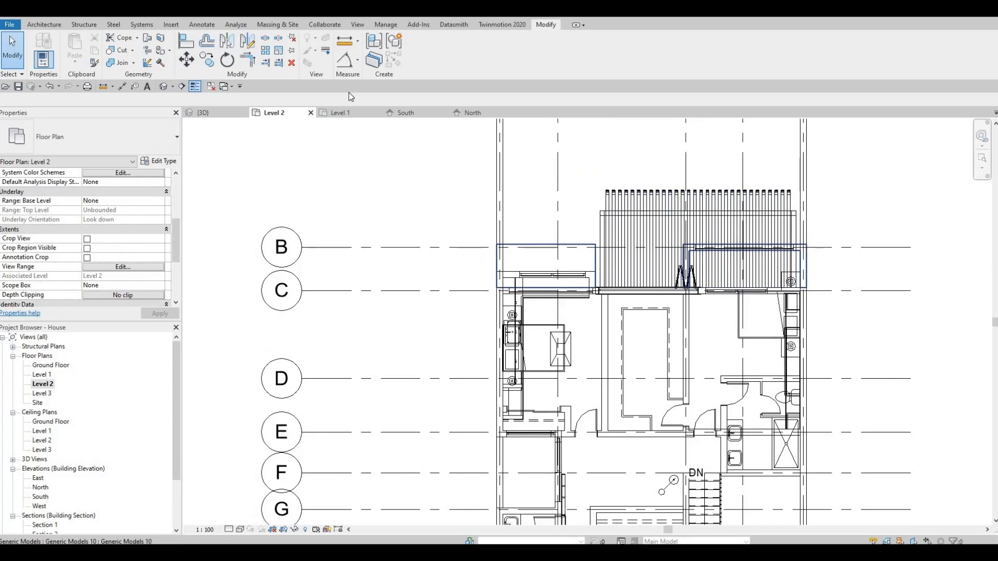
{"action": "key", "text": "Escape"}
{"action": "left_click", "coordinate": [44, 25]}
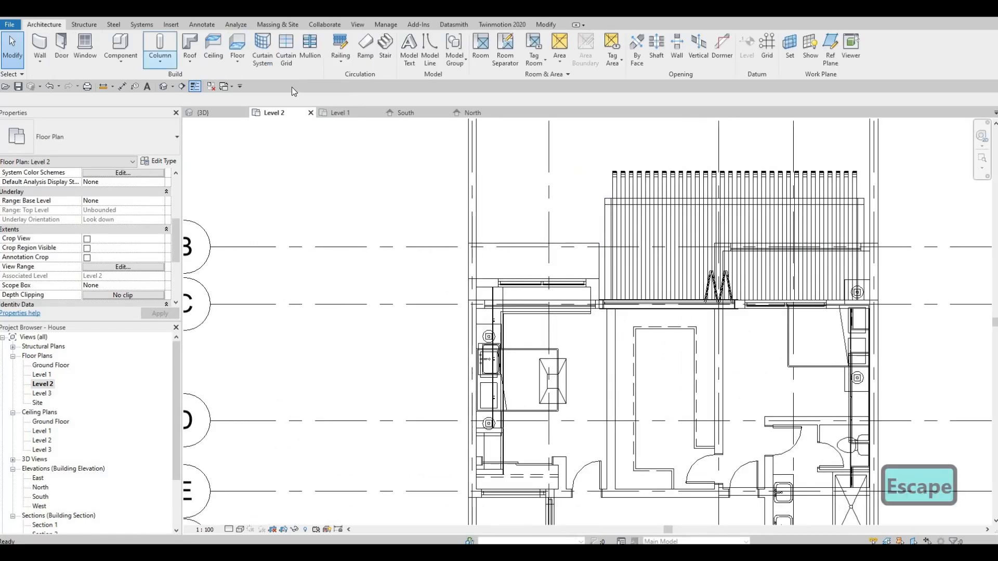
{"action": "left_click", "coordinate": [339, 58]}
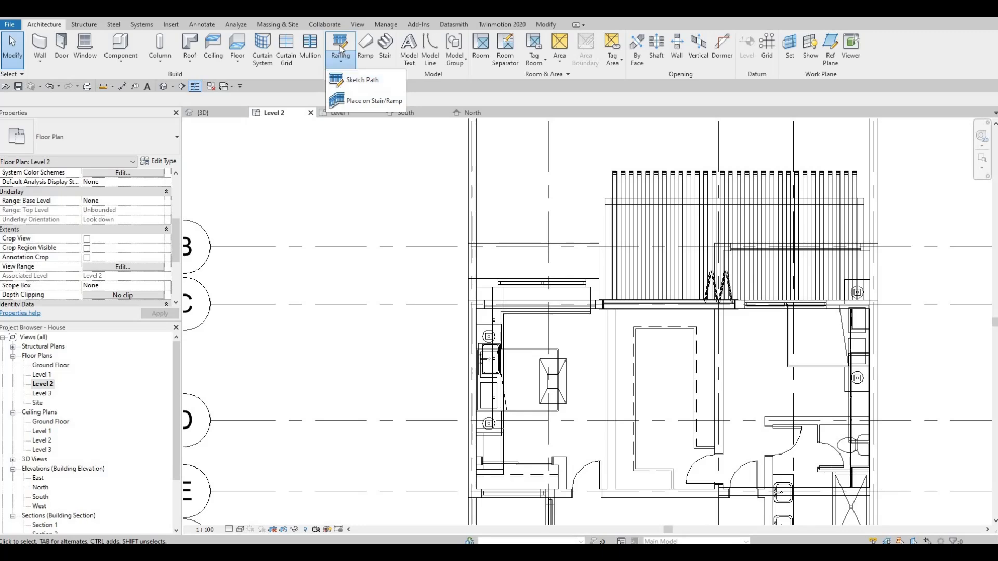
{"action": "left_click", "coordinate": [362, 80]}
{"action": "left_click", "coordinate": [108, 149]}
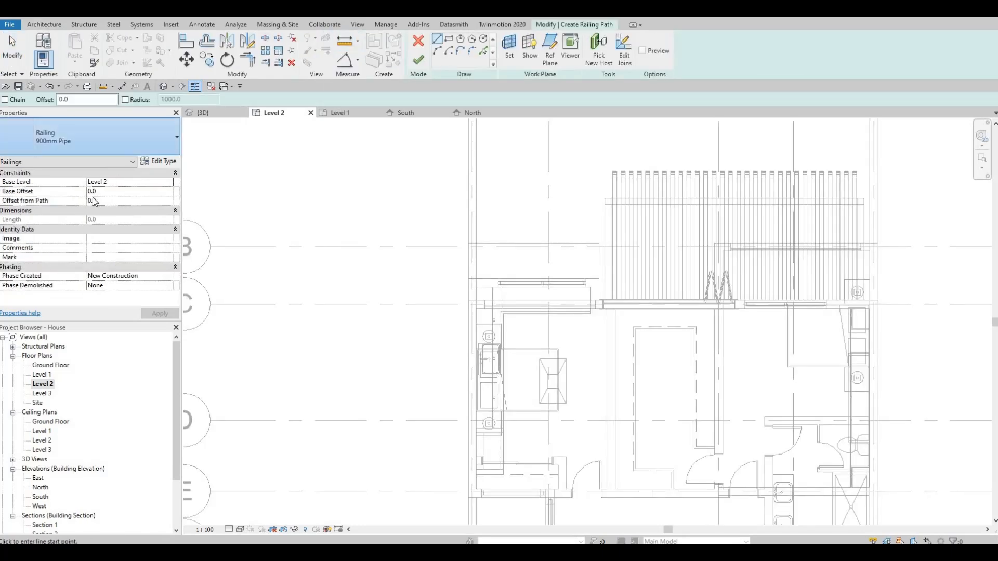
{"action": "left_click", "coordinate": [77, 200]}
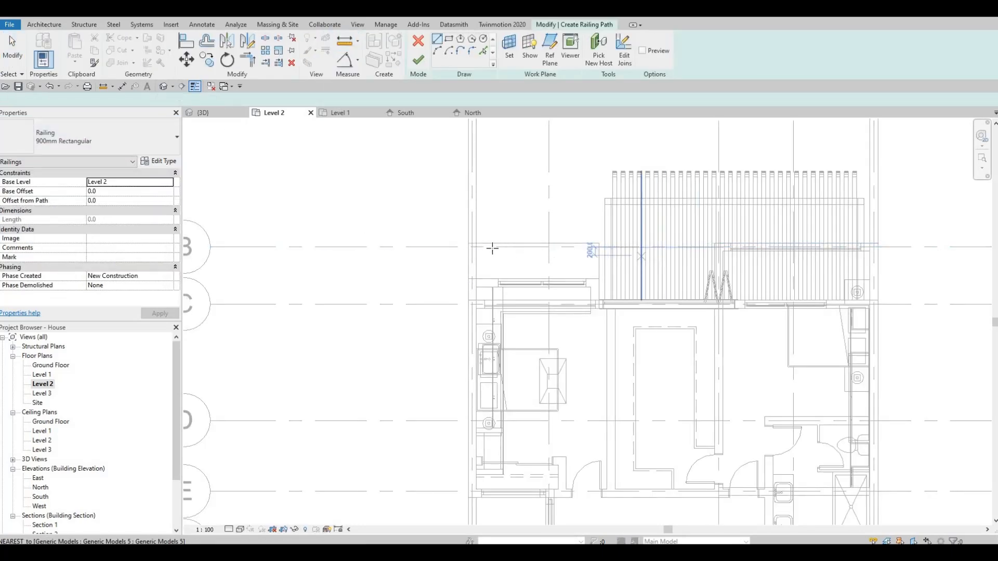
- Sketch a three-sided railing path around the balcony slab beside the pergola, with 780 mm returns from grid B to the bedroom wall
{"action": "scroll", "coordinate": [410, 251], "scroll_direction": "up", "scroll_amount": 4}
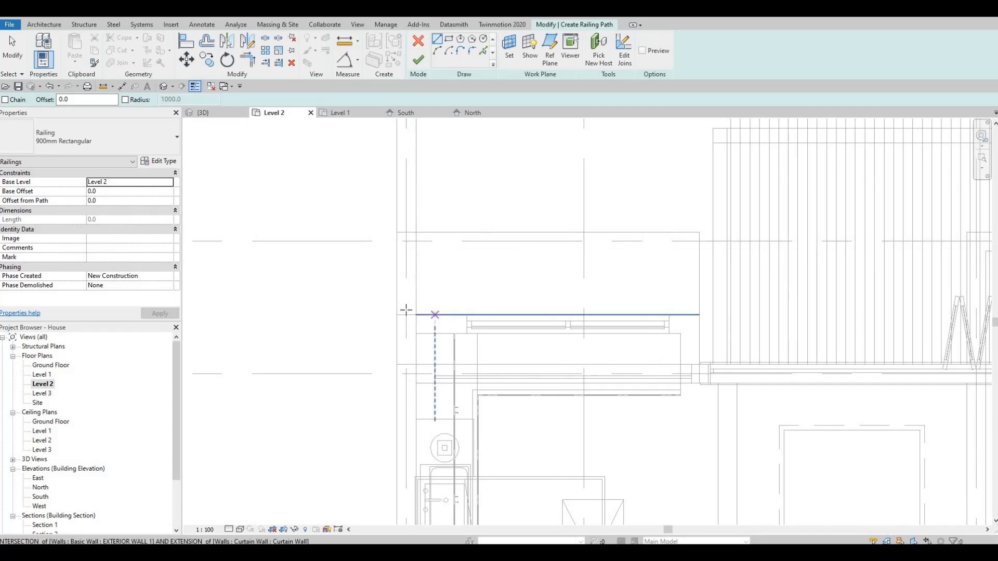
{"action": "left_click", "coordinate": [405, 315]}
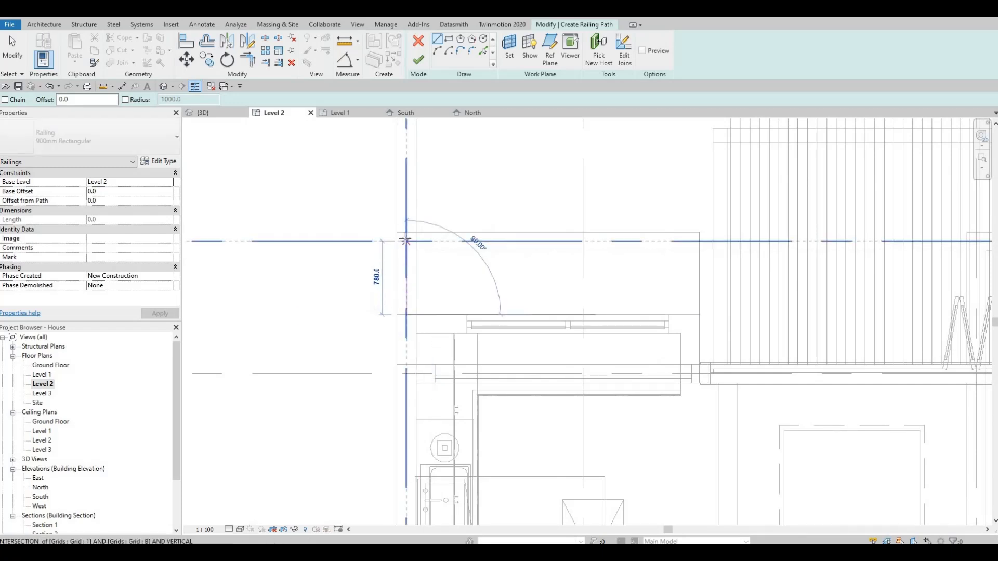
{"action": "left_click", "coordinate": [524, 239]}
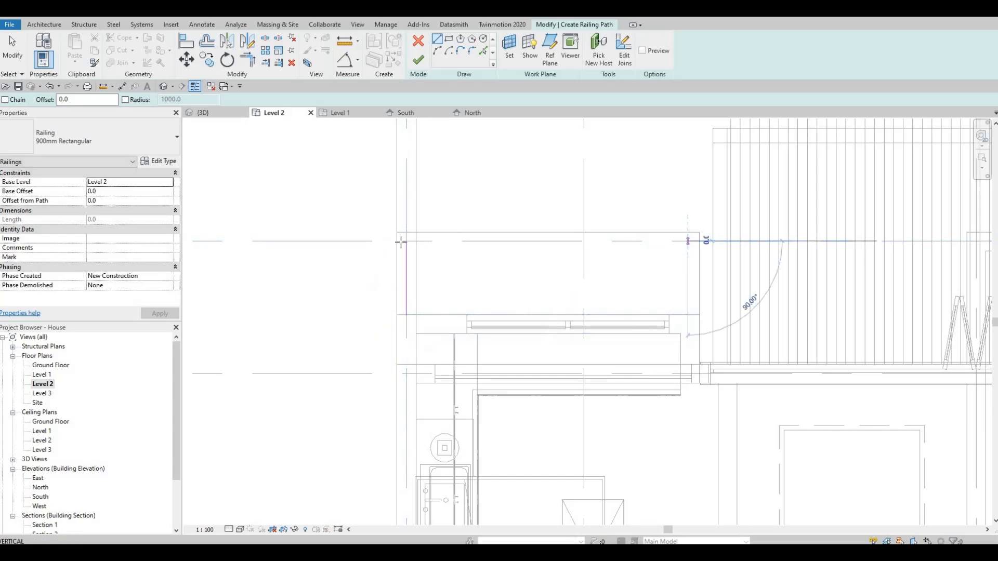
{"action": "left_click", "coordinate": [686, 251]}
{"action": "key", "text": "Escape"}
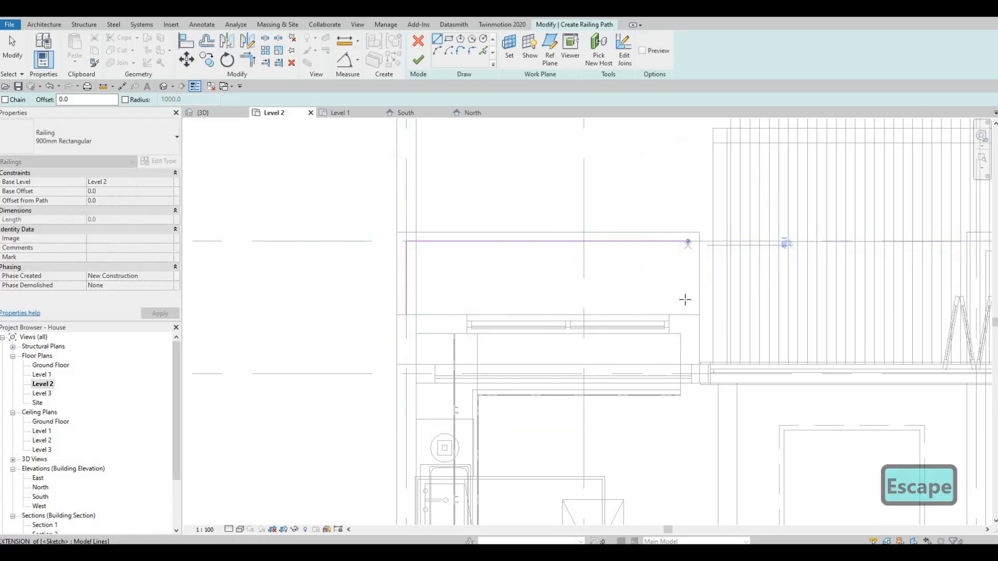
{"action": "left_click", "coordinate": [691, 316]}
{"action": "key", "text": "Escape"}
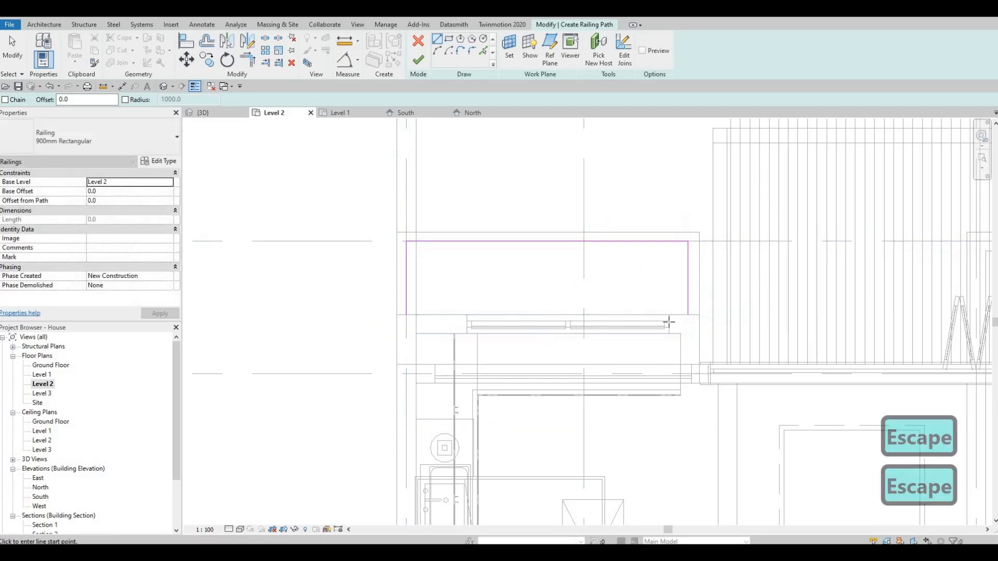
- Finish the balcony railing sketch and deselect the new railing
{"action": "scroll", "coordinate": [618, 273], "scroll_direction": "down", "scroll_amount": 2}
{"action": "middle_click_drag", "start_coordinate": [661, 347], "coordinate": [647, 328]}
{"action": "scroll", "coordinate": [647, 327], "scroll_direction": "down", "scroll_amount": 3}
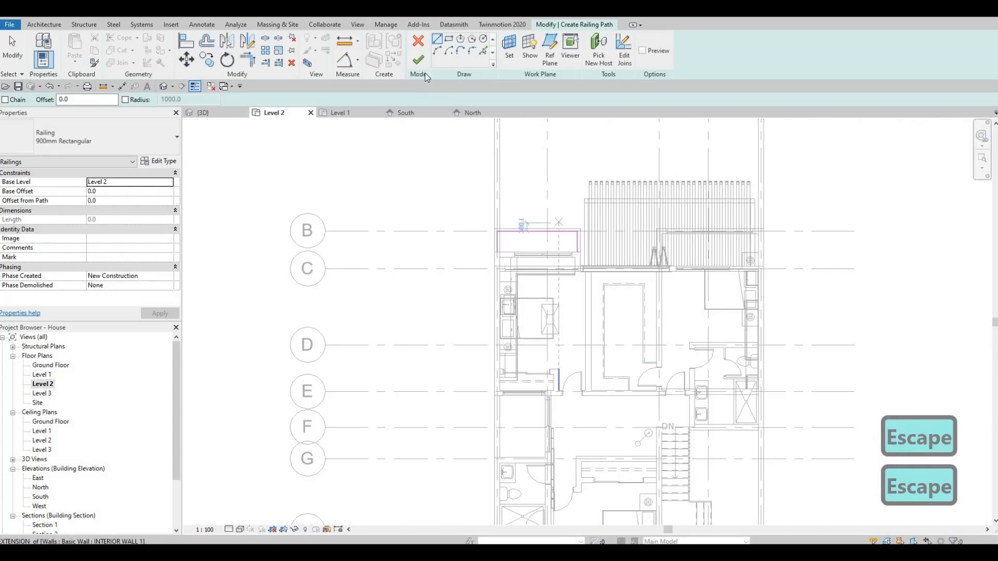
{"action": "left_click", "coordinate": [417, 59]}
{"action": "middle_click_drag", "start_coordinate": [405, 332], "coordinate": [277, 183]}
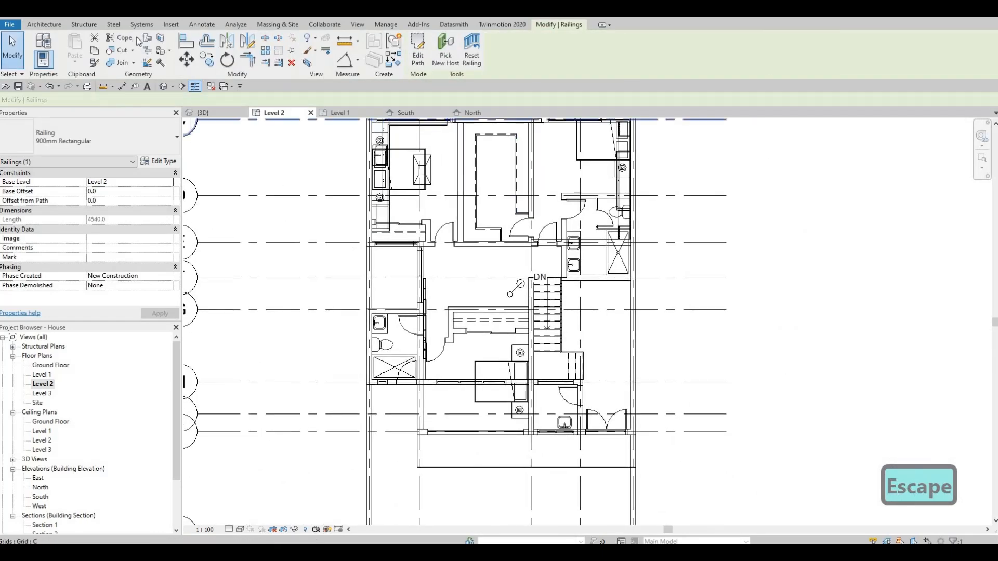
{"action": "key", "text": "Escape"}
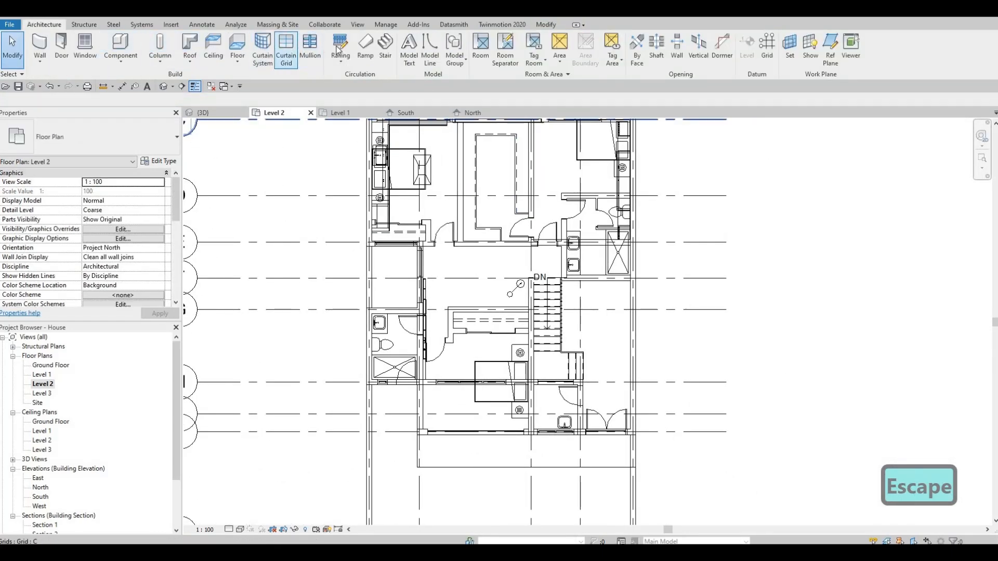
- Sketch a three-sided 900mm Rectangular railing path on the front balcony, 1000 mm out along grid 2, 4157 mm across, and back along grid 3
{"action": "middle_click_drag", "start_coordinate": [542, 461], "coordinate": [551, 350]}
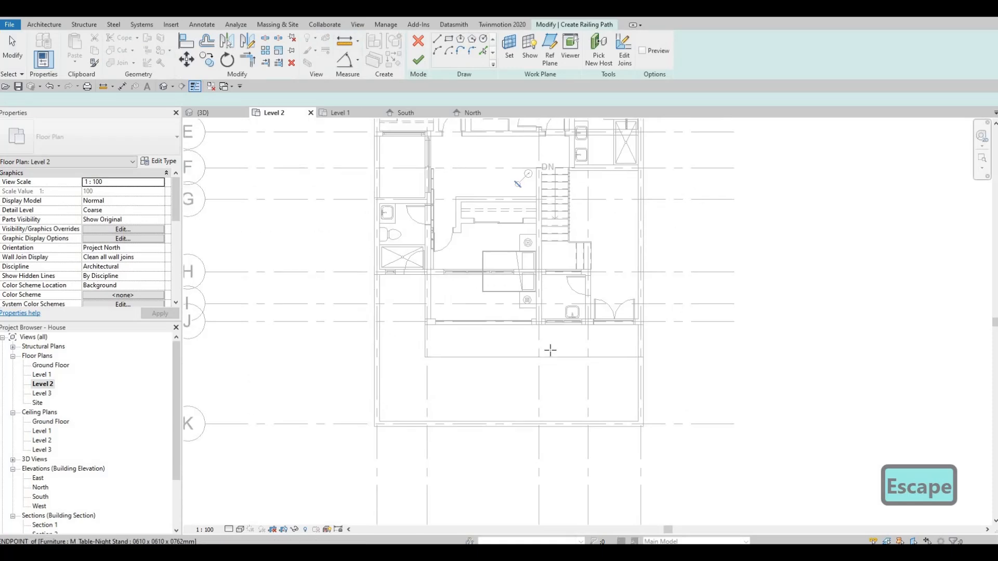
{"action": "scroll", "coordinate": [550, 348], "scroll_direction": "up", "scroll_amount": 1}
{"action": "scroll", "coordinate": [338, 327], "scroll_direction": "up", "scroll_amount": 2}
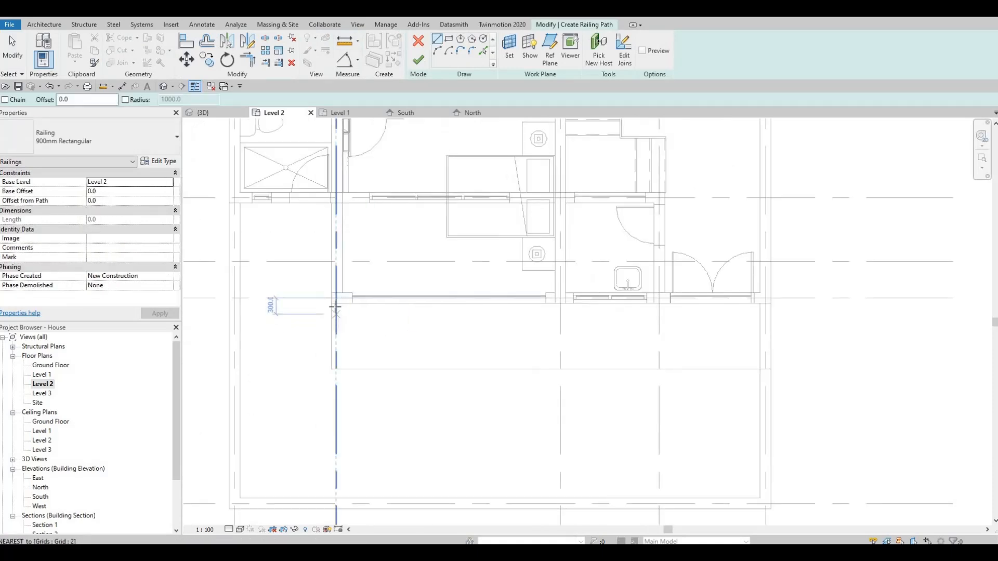
{"action": "left_click", "coordinate": [337, 335]}
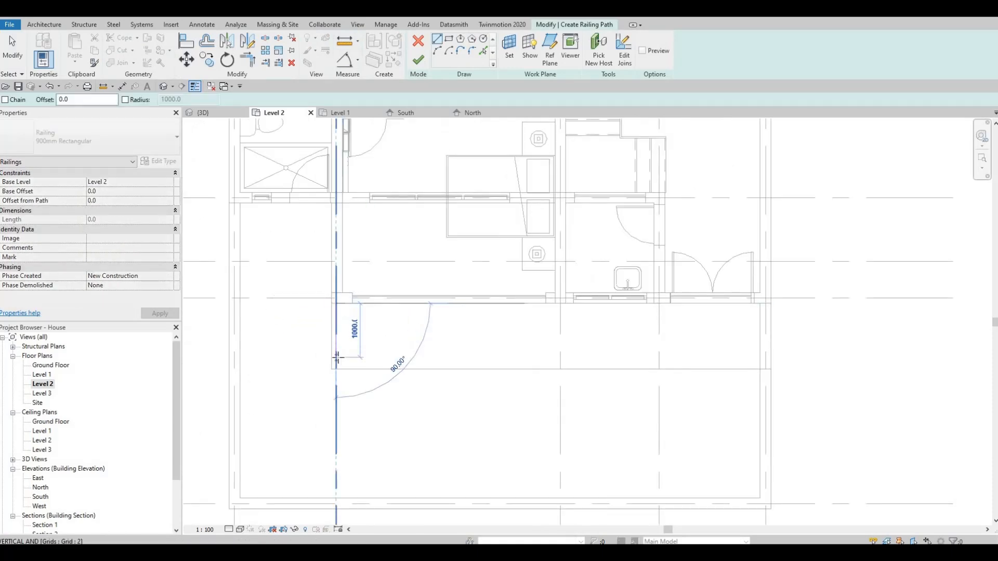
{"action": "left_click", "coordinate": [338, 358]}
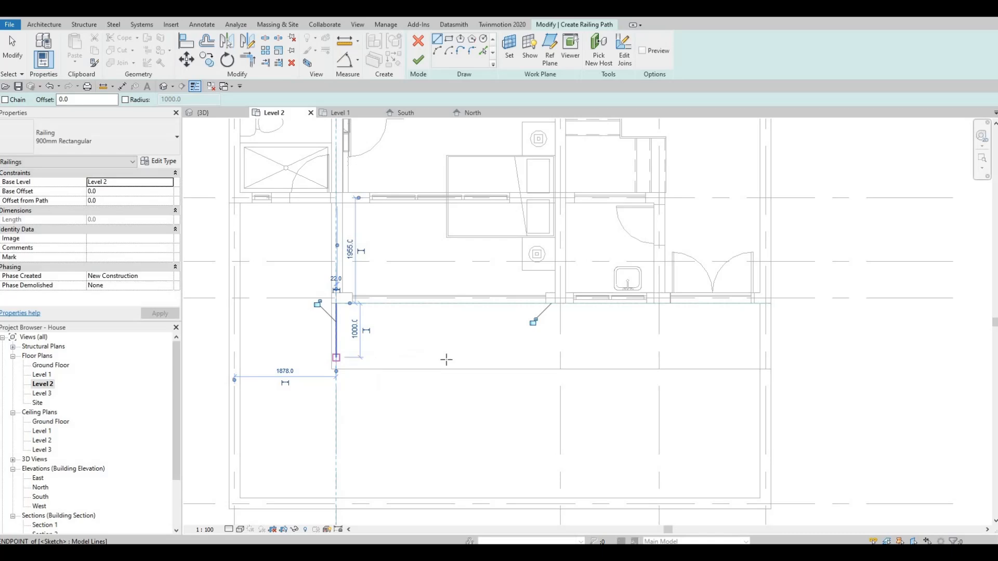
{"action": "left_click", "coordinate": [560, 358]}
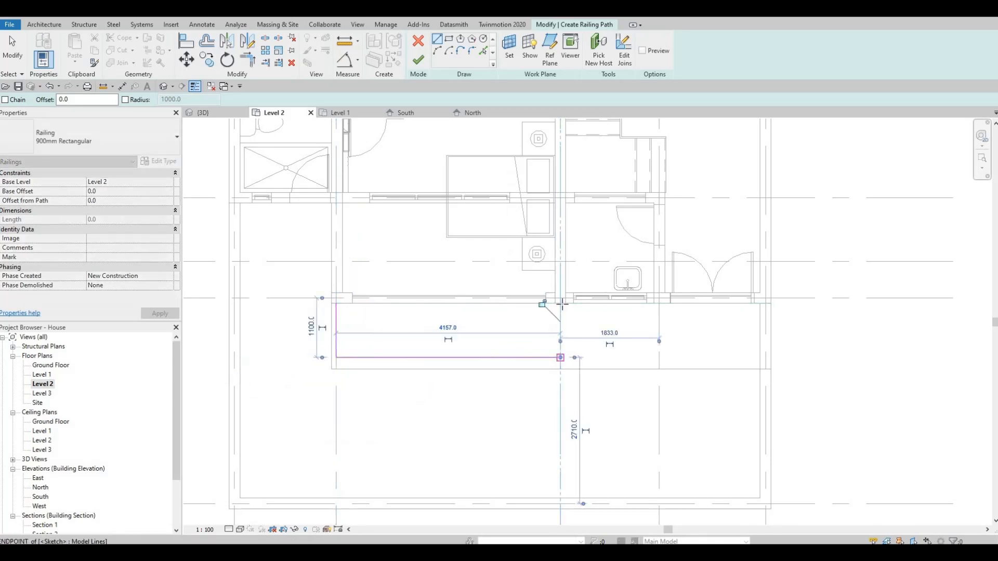
{"action": "left_click", "coordinate": [560, 304]}
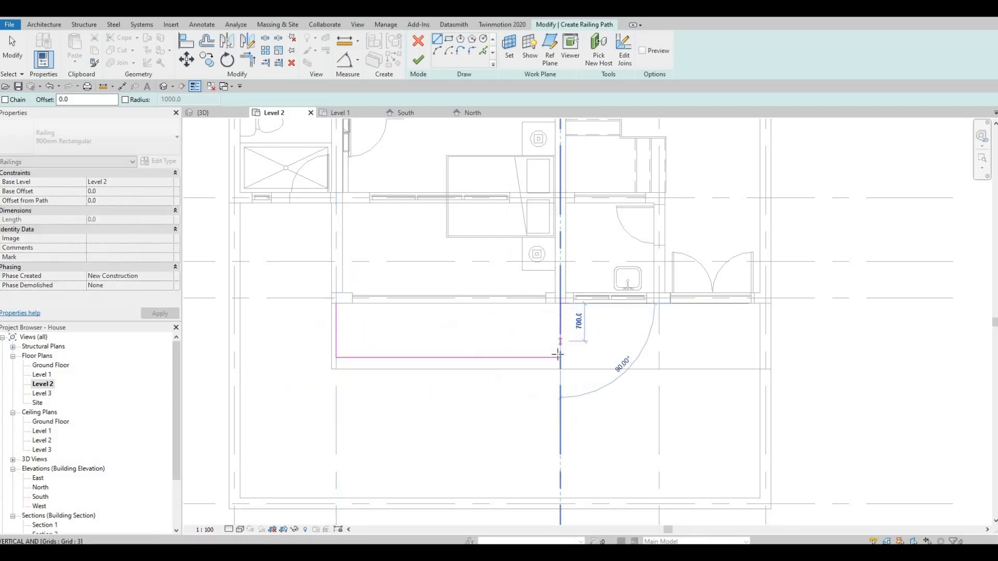
{"action": "key", "text": "Escape"}
{"action": "scroll", "coordinate": [556, 317], "scroll_direction": "down", "scroll_amount": 3}
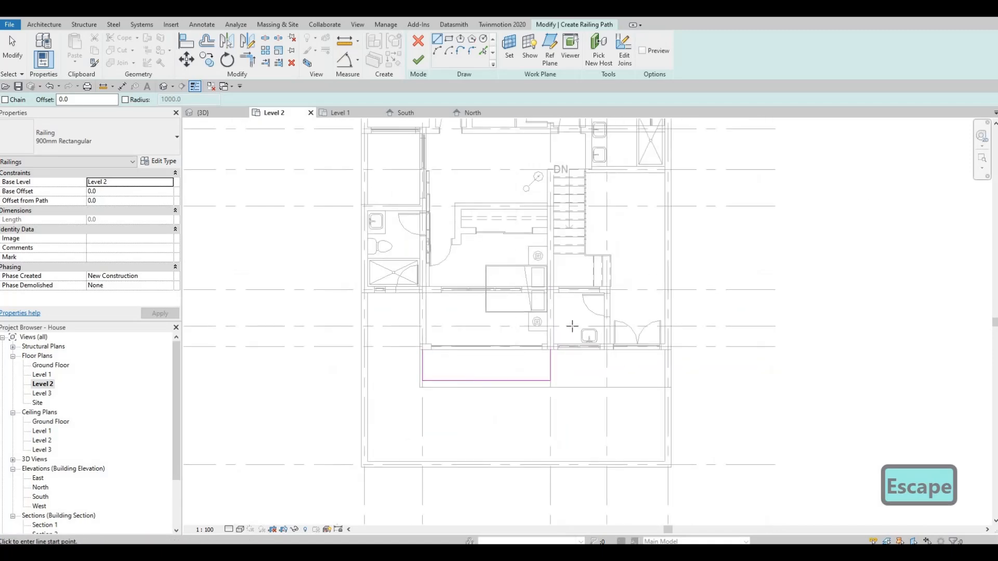
- Move the path's front line outward to 1180 mm from grid J, finish the front balcony railing and deselect it
{"action": "middle_click_drag", "start_coordinate": [572, 328], "coordinate": [584, 419]}
{"action": "middle_click_drag", "start_coordinate": [590, 310], "coordinate": [598, 395]}
{"action": "middle_click_drag", "start_coordinate": [632, 320], "coordinate": [654, 226]}
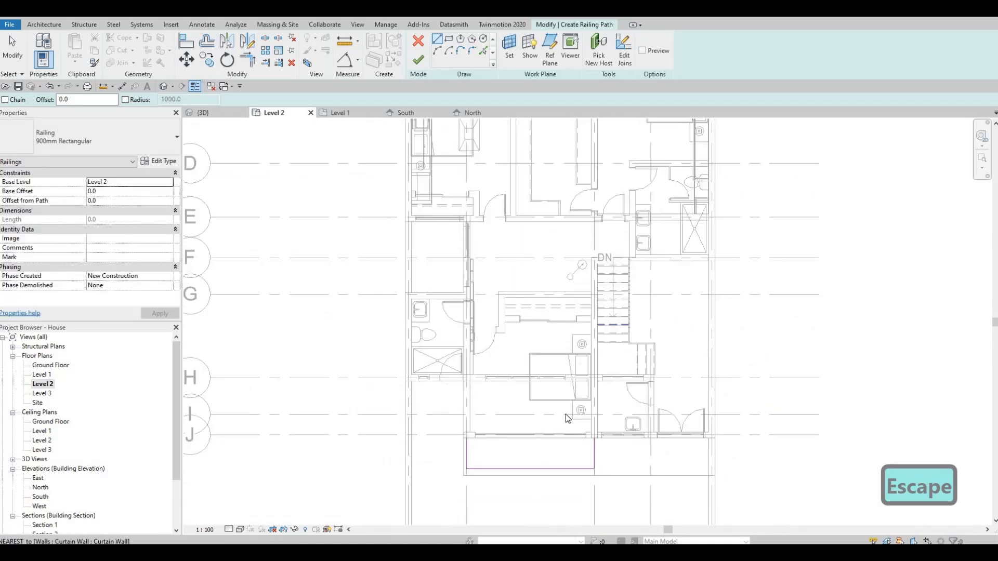
{"action": "middle_click_drag", "start_coordinate": [544, 460], "coordinate": [568, 387]}
{"action": "key", "text": "Escape"}
{"action": "scroll", "coordinate": [567, 387], "scroll_direction": "up", "scroll_amount": 3}
{"action": "key", "text": "Escape"}
{"action": "left_click", "coordinate": [567, 386]}
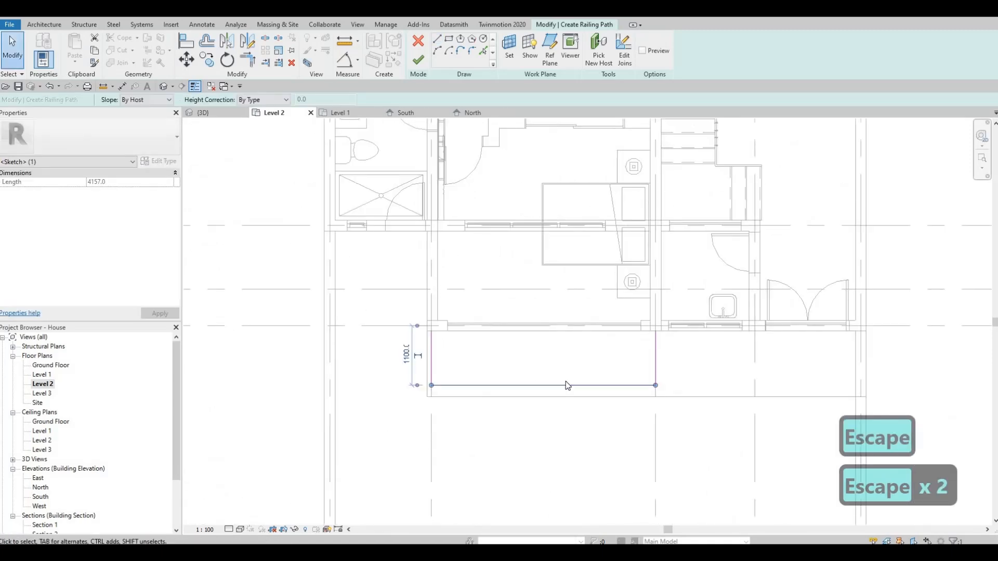
{"action": "key", "text": "Down"}
{"action": "key", "text": "Down"}
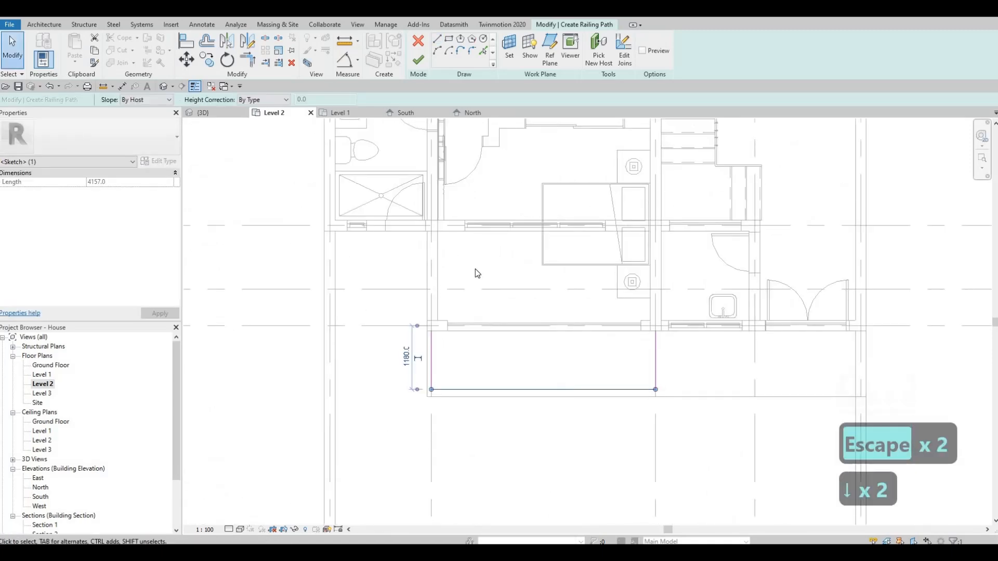
{"action": "left_click", "coordinate": [418, 66]}
{"action": "key", "text": "Escape"}
{"action": "key", "text": "Escape"}
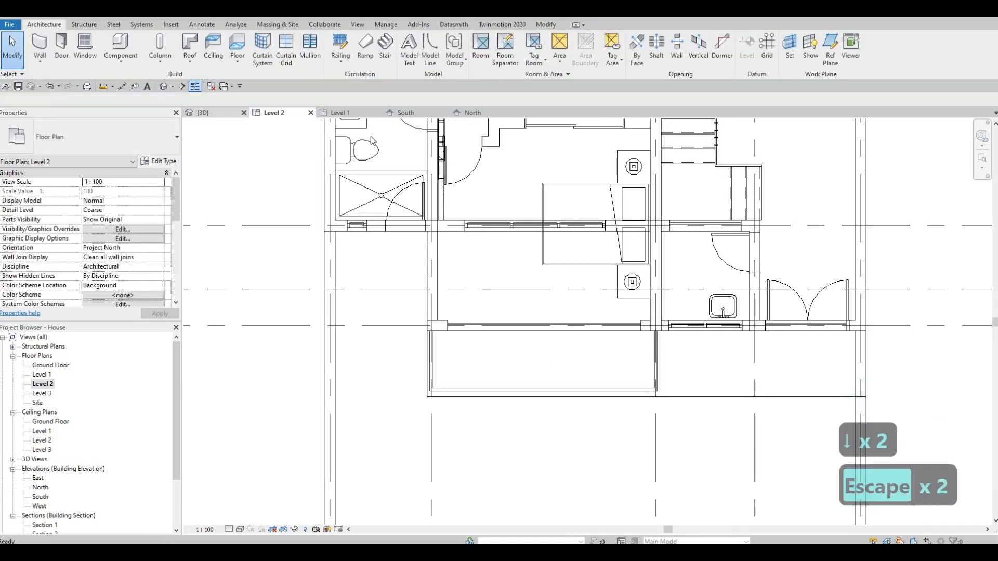
- Select the rear balcony railing beside the pergola in 3D, start editing its path, and open the Level 2 plan
{"action": "left_click", "coordinate": [203, 112]}
{"action": "key", "text": "Escape"}
{"action": "scroll", "coordinate": [626, 356], "scroll_direction": "up", "scroll_amount": 3}
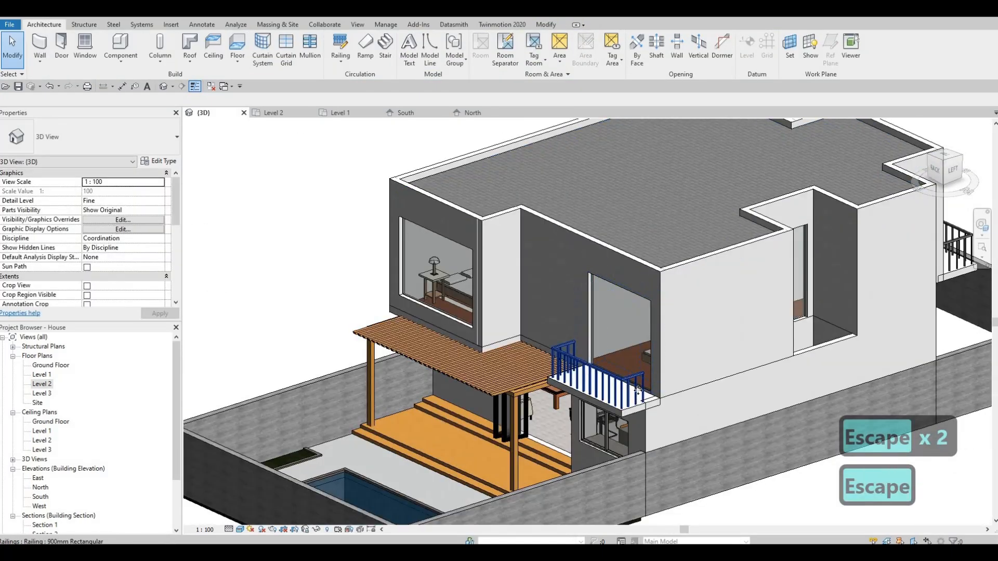
{"action": "left_click", "coordinate": [598, 374]}
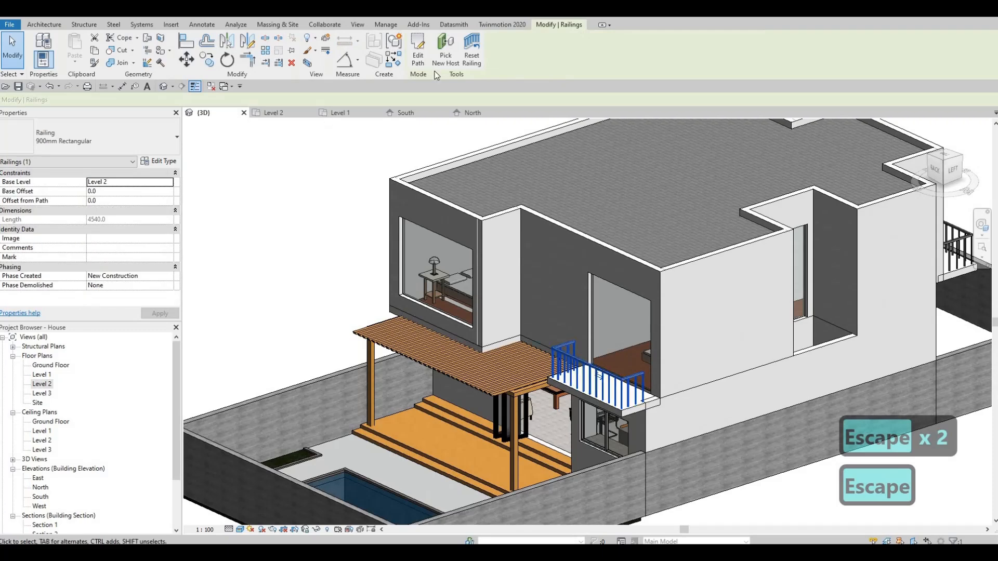
{"action": "left_click", "coordinate": [418, 52]}
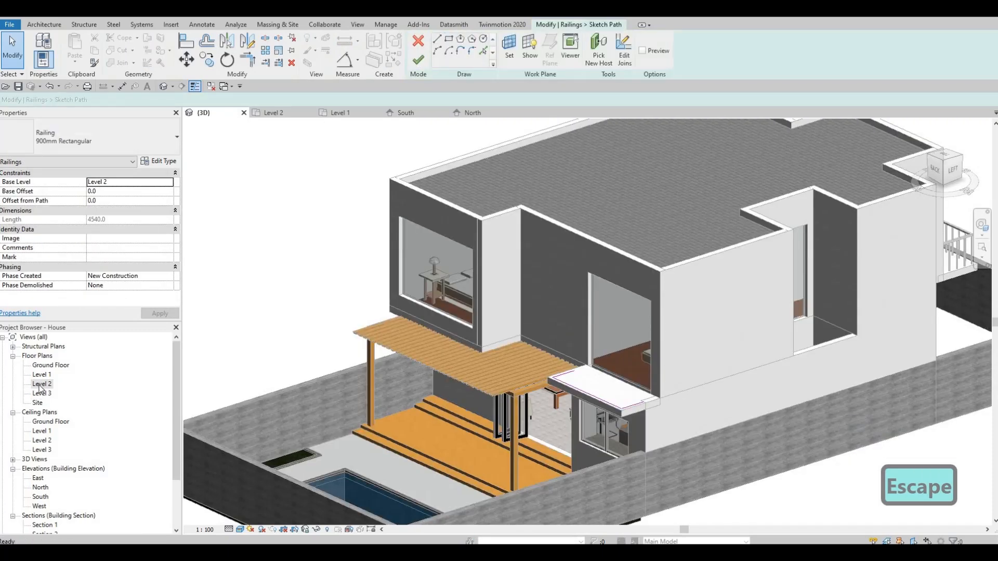
{"action": "left_click", "coordinate": [41, 393]}
{"action": "double_click", "coordinate": [41, 384]}
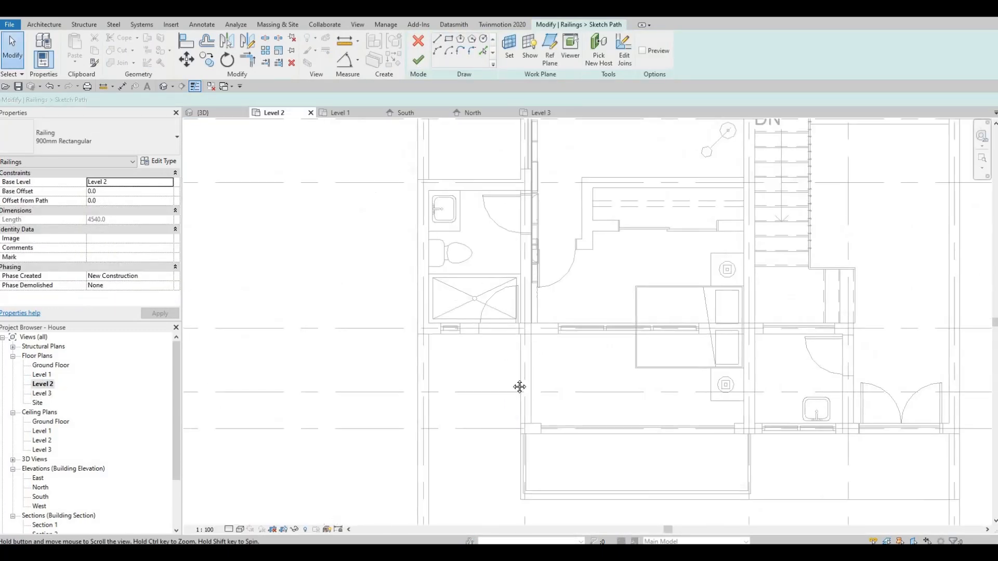
- Extend both side returns of the rear railing path to the exterior wall, about 1300 mm long, and finish the sketch
{"action": "scroll", "coordinate": [484, 289], "scroll_direction": "up", "scroll_amount": 5}
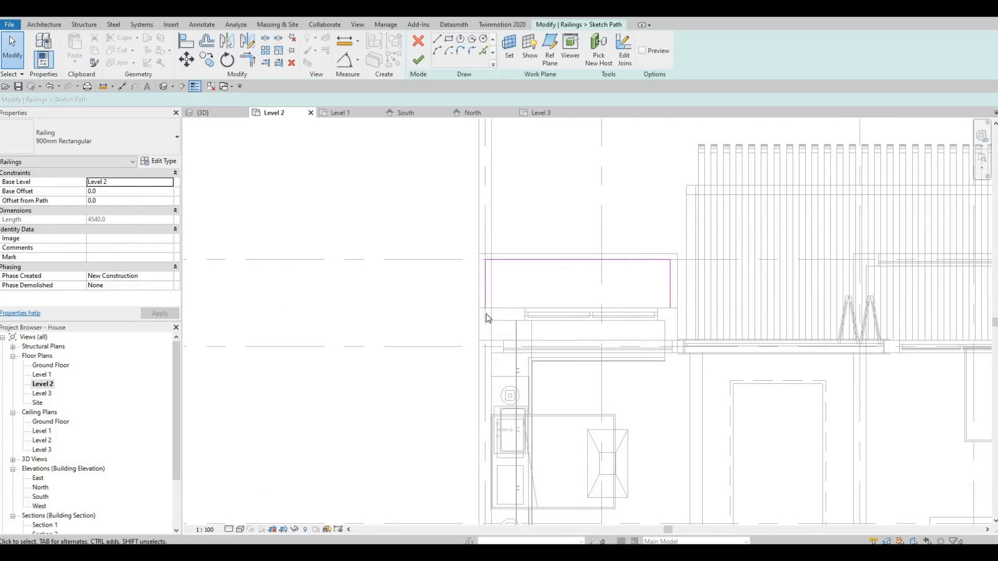
{"action": "left_click", "coordinate": [486, 314]}
{"action": "left_click_drag", "start_coordinate": [485, 308], "coordinate": [486, 341]}
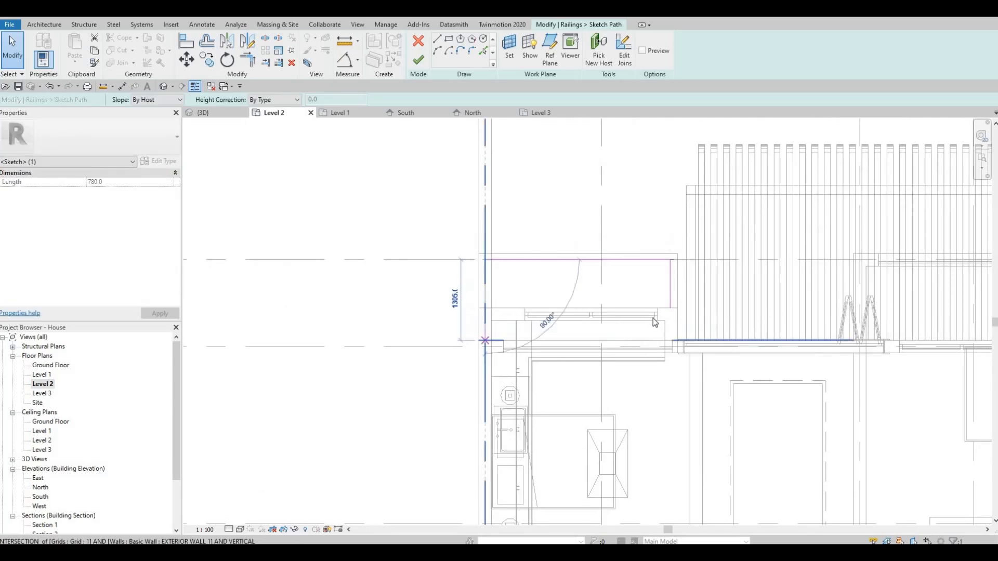
{"action": "left_click", "coordinate": [671, 340]}
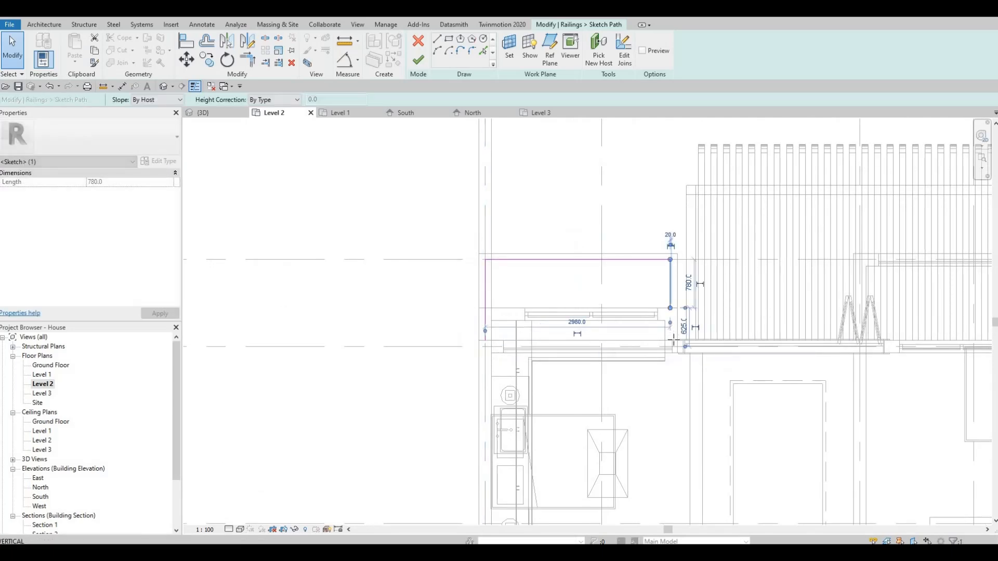
{"action": "left_click_drag", "start_coordinate": [577, 299], "coordinate": [670, 341]}
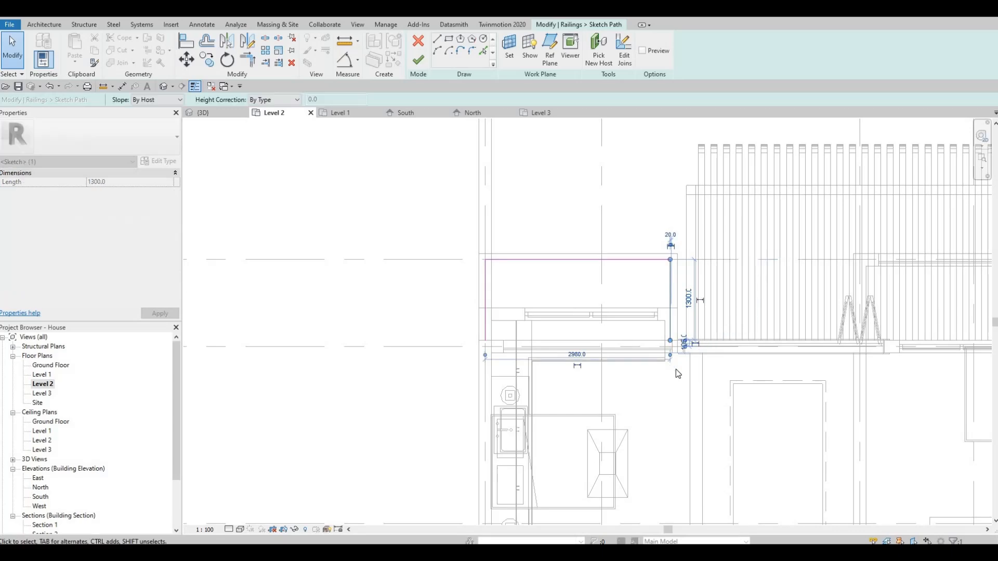
{"action": "scroll", "coordinate": [678, 372], "scroll_direction": "down", "scroll_amount": 4}
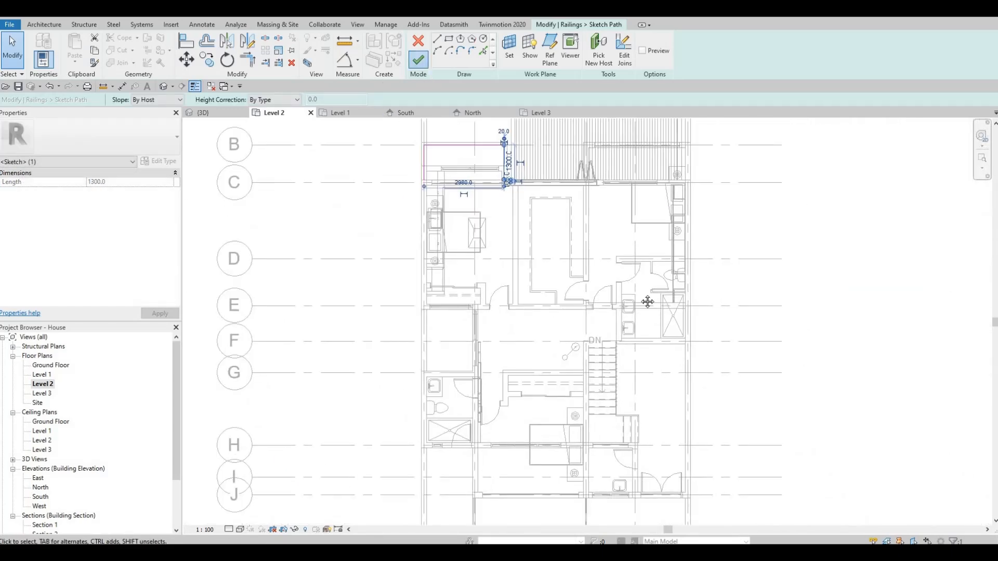
{"action": "middle_click_drag", "start_coordinate": [647, 302], "coordinate": [634, 168]}
{"action": "key", "text": "Escape"}
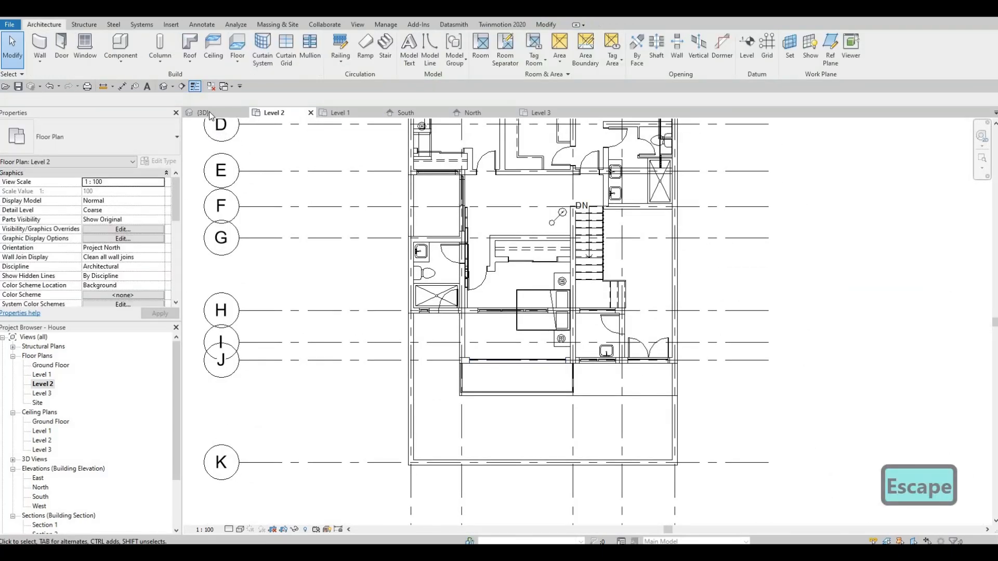
- Select the curtain wall behind the rear balcony in 3D and shorten it to 2560 mm in the Level 2 plan
{"action": "left_click", "coordinate": [204, 113]}
{"action": "middle_click_drag", "start_coordinate": [690, 390], "coordinate": [632, 268], "text": "shift"}
{"action": "left_click", "coordinate": [639, 270]}
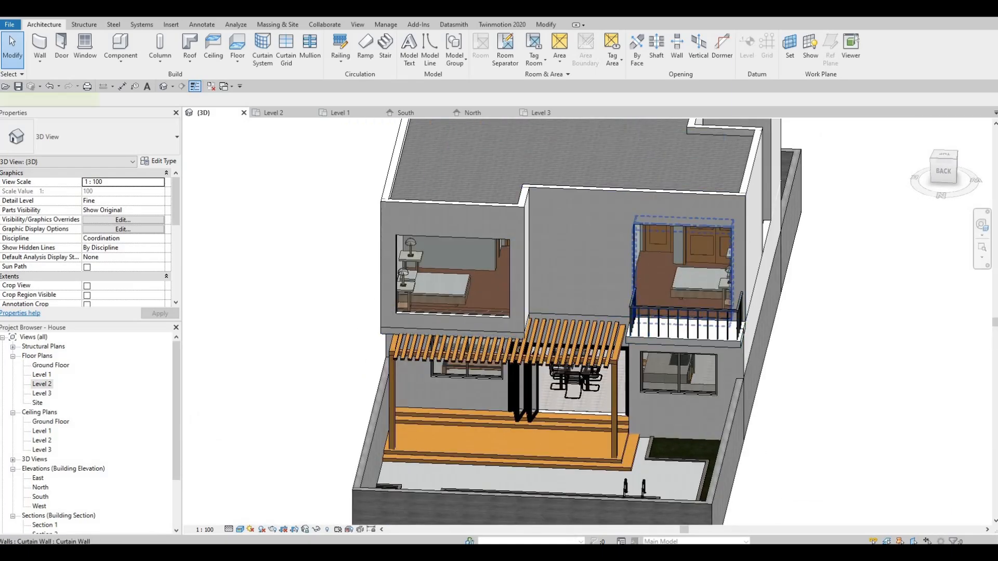
{"action": "double_click", "coordinate": [42, 384]}
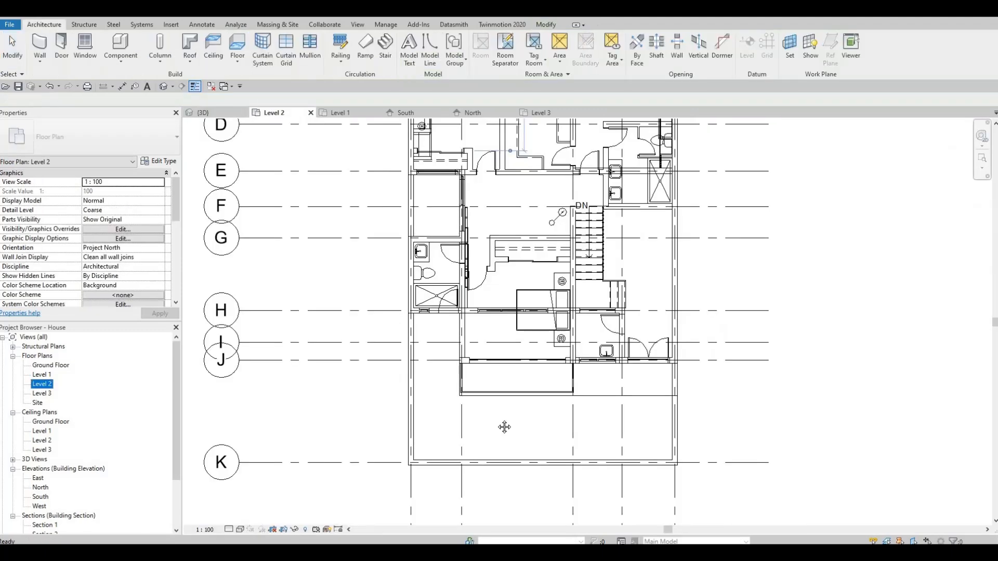
{"action": "middle_click_drag", "start_coordinate": [503, 425], "coordinate": [506, 443]}
{"action": "middle_click_drag", "start_coordinate": [521, 341], "coordinate": [563, 439]}
{"action": "scroll", "coordinate": [580, 221], "scroll_direction": "down", "scroll_amount": 1}
{"action": "middle_click_drag", "start_coordinate": [579, 221], "coordinate": [590, 359]}
{"action": "scroll", "coordinate": [572, 313], "scroll_direction": "up", "scroll_amount": 3}
{"action": "middle_click_drag", "start_coordinate": [572, 313], "coordinate": [672, 447]}
{"action": "scroll", "coordinate": [601, 389], "scroll_direction": "up", "scroll_amount": 6}
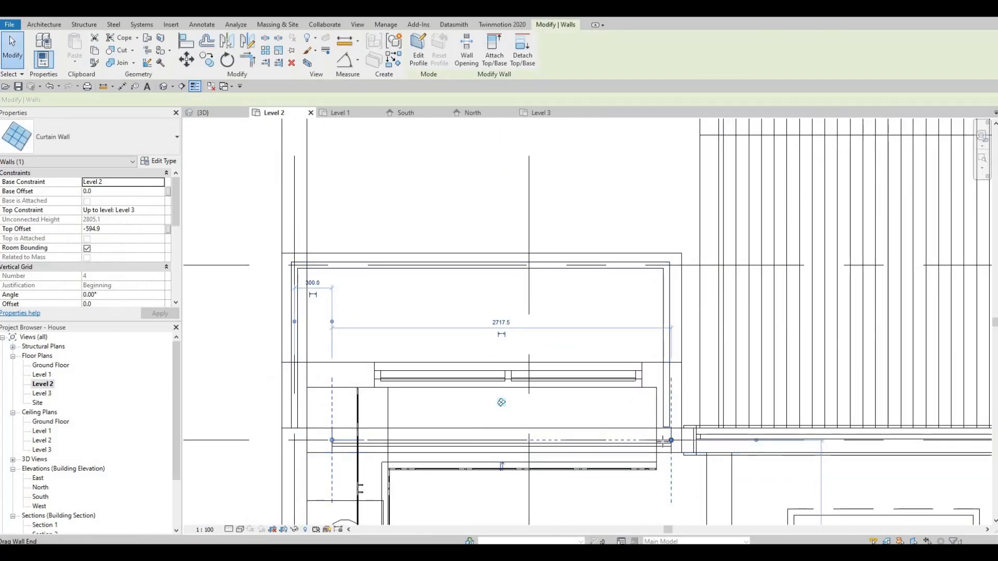
{"action": "left_click_drag", "start_coordinate": [671, 440], "coordinate": [651, 440]}
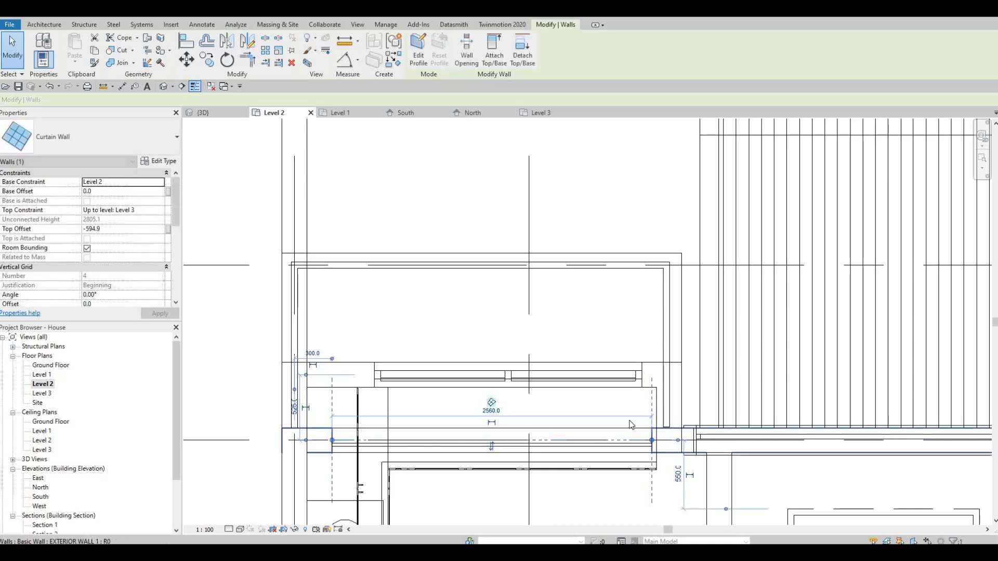
{"action": "key", "text": "Escape"}
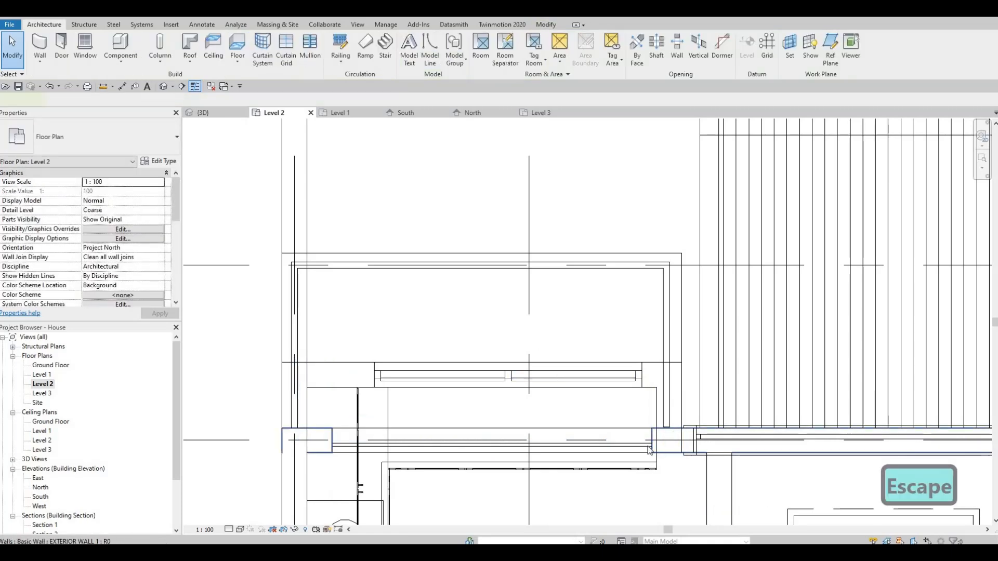
- Shorten the same curtain wall further to 2480 mm, aligning its end with the window edge below
{"action": "left_click", "coordinate": [649, 450]}
{"action": "key", "text": "Escape"}
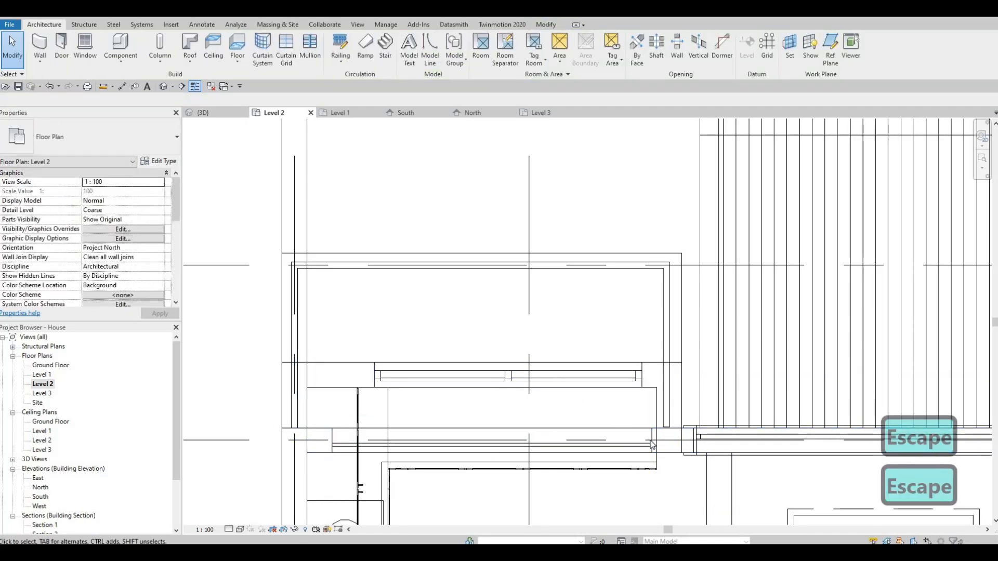
{"action": "left_click", "coordinate": [650, 441]}
{"action": "left_click_drag", "start_coordinate": [652, 440], "coordinate": [640, 394]}
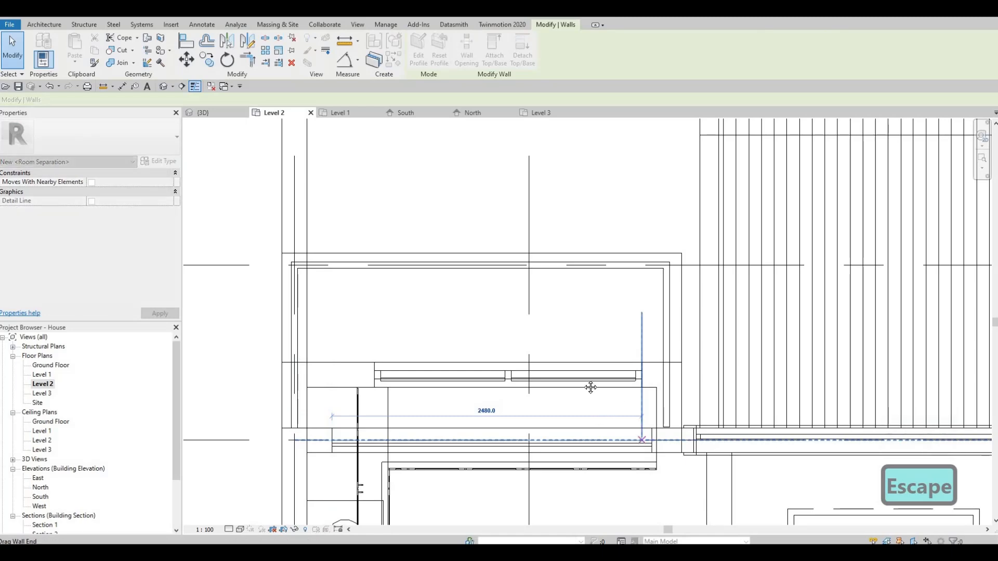
{"action": "key", "text": "Escape"}
- Set the Level 2 plan's view depth offset to 0 in the view range and apply it
{"action": "scroll", "coordinate": [613, 390], "scroll_direction": "down", "scroll_amount": 2}
{"action": "middle_click_drag", "start_coordinate": [499, 274], "coordinate": [472, 164]}
{"action": "scroll", "coordinate": [377, 208], "scroll_direction": "down", "scroll_amount": 3}
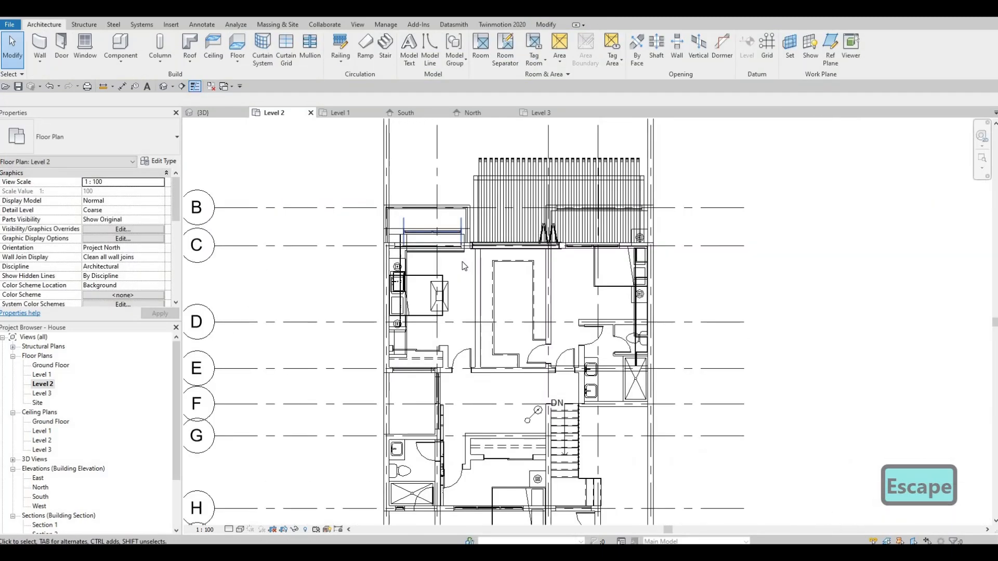
{"action": "middle_click_drag", "start_coordinate": [387, 298], "coordinate": [400, 278]}
{"action": "scroll", "coordinate": [405, 277], "scroll_direction": "down", "scroll_amount": 1}
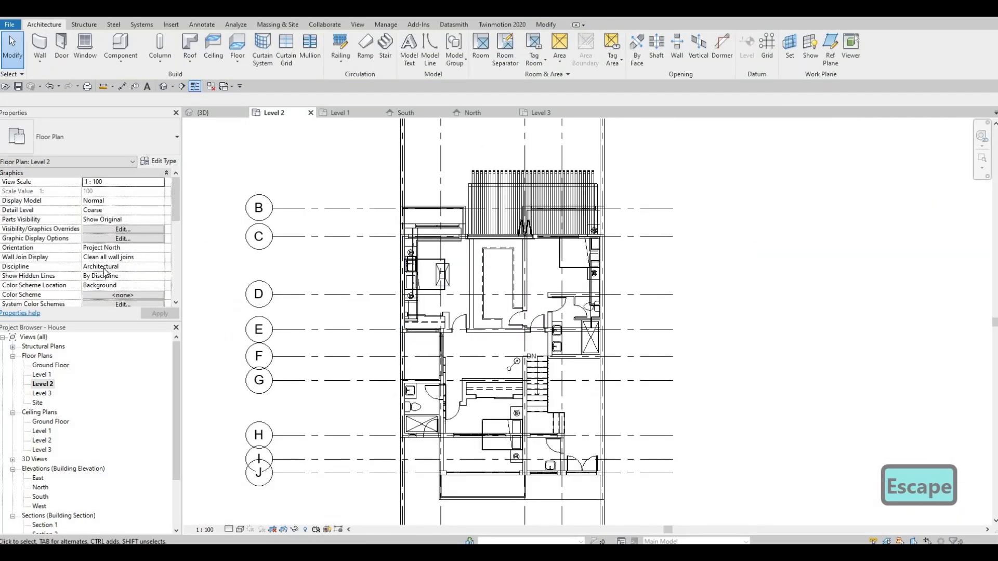
{"action": "scroll", "coordinate": [107, 265], "scroll_direction": "down", "scroll_amount": 4}
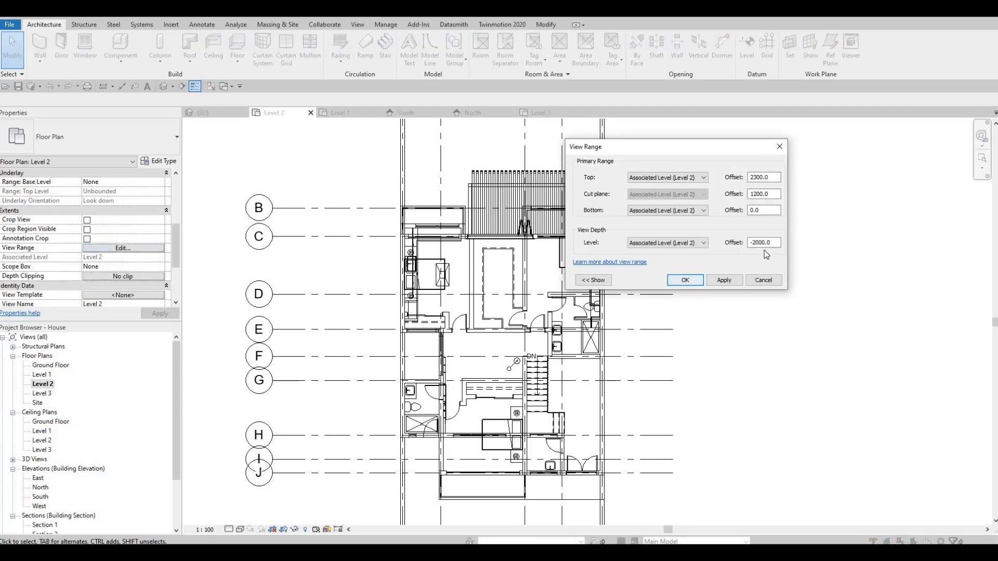
{"action": "key", "text": "Tab"}
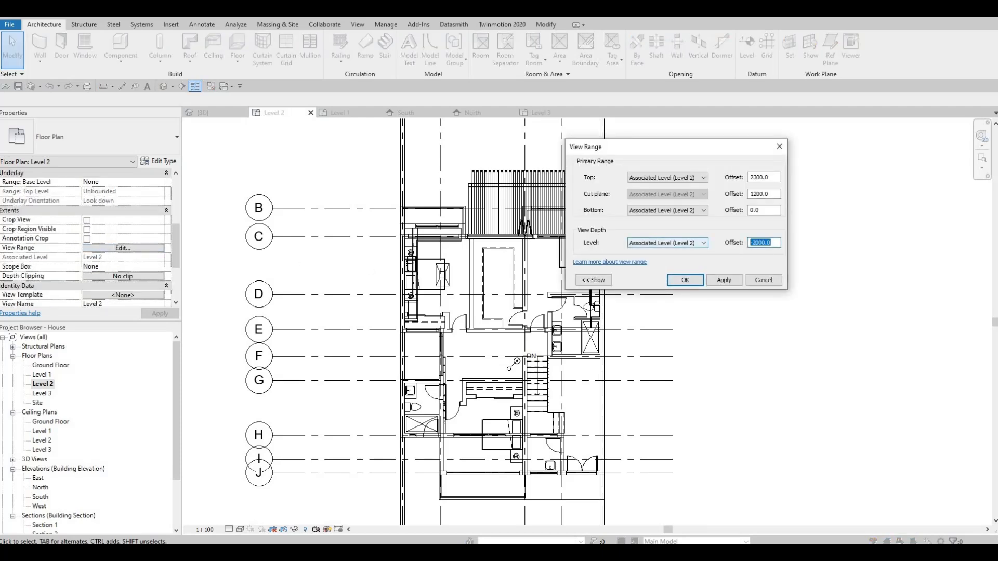
{"action": "left_click", "coordinate": [684, 281]}
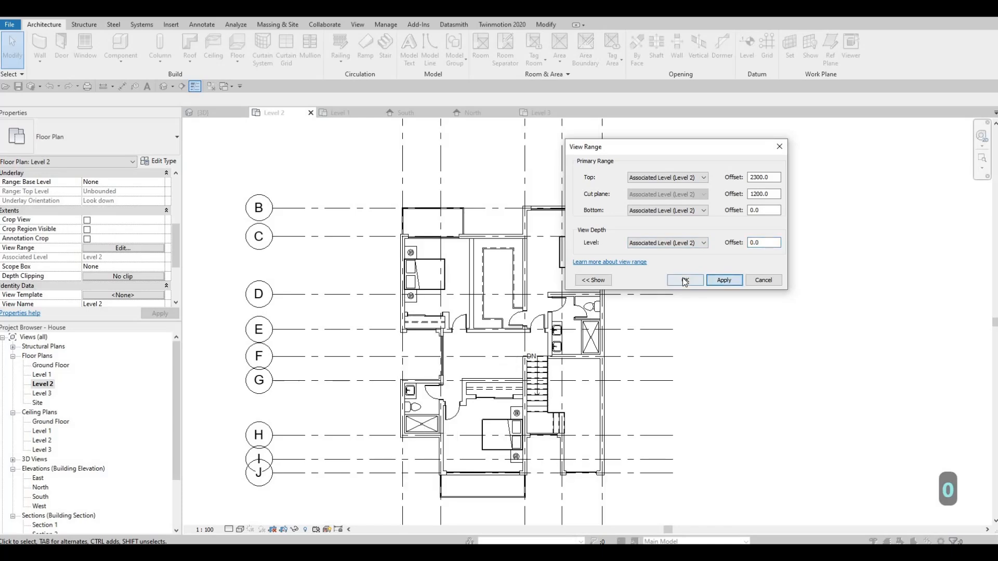
{"action": "key", "text": "Escape"}
{"action": "scroll", "coordinate": [411, 171], "scroll_direction": "up", "scroll_amount": 5}
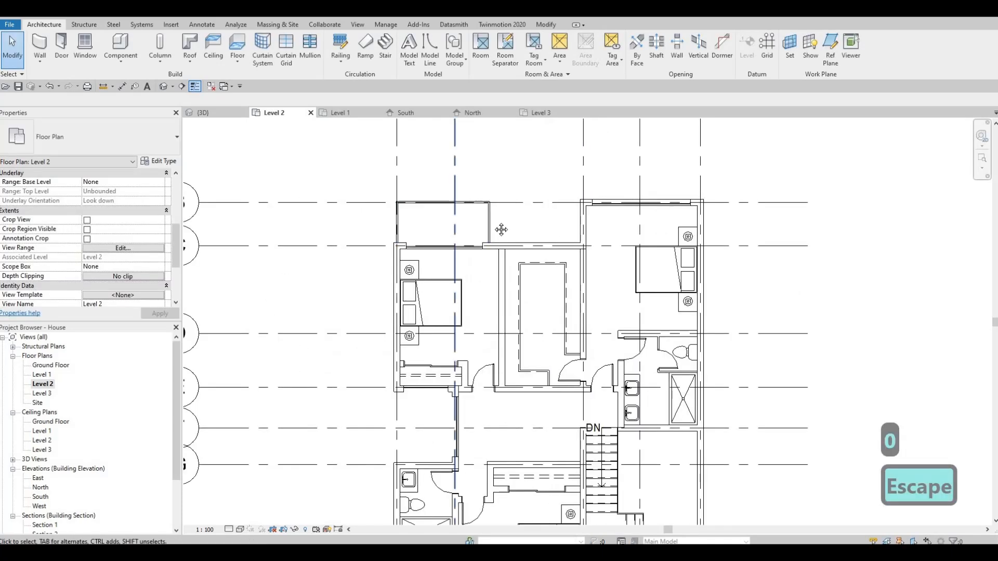
{"action": "middle_click_drag", "start_coordinate": [410, 168], "coordinate": [418, 159]}
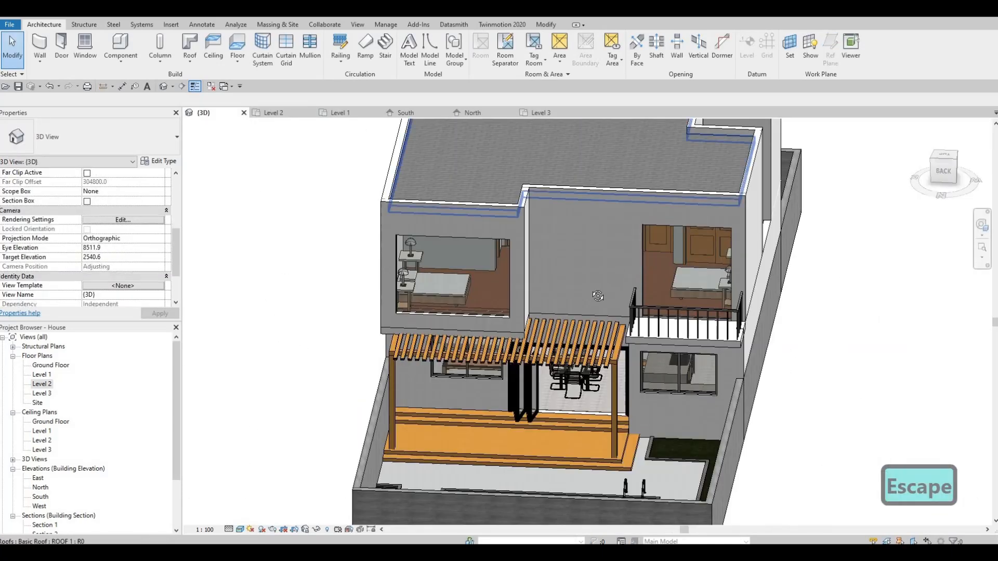
- In the 3D view, try Glass Panel - Bottom Fill on the rear balcony railing and settle on the 900mm Pipe type
{"action": "key", "text": "Escape"}
{"action": "middle_click_drag", "start_coordinate": [663, 291], "coordinate": [650, 362], "text": "shift"}
{"action": "left_click", "coordinate": [650, 362]}
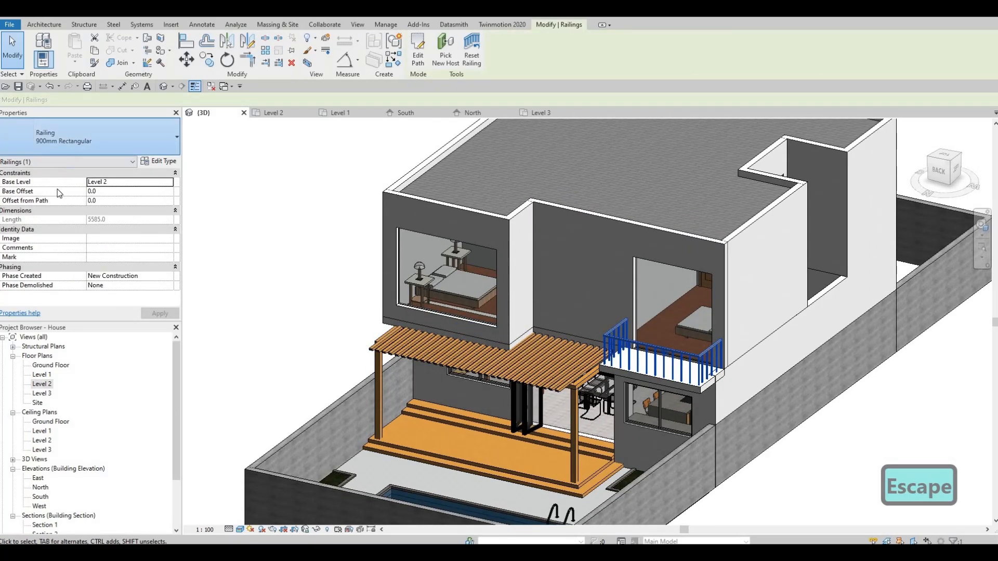
{"action": "left_click", "coordinate": [77, 151]}
{"action": "left_click", "coordinate": [55, 212]}
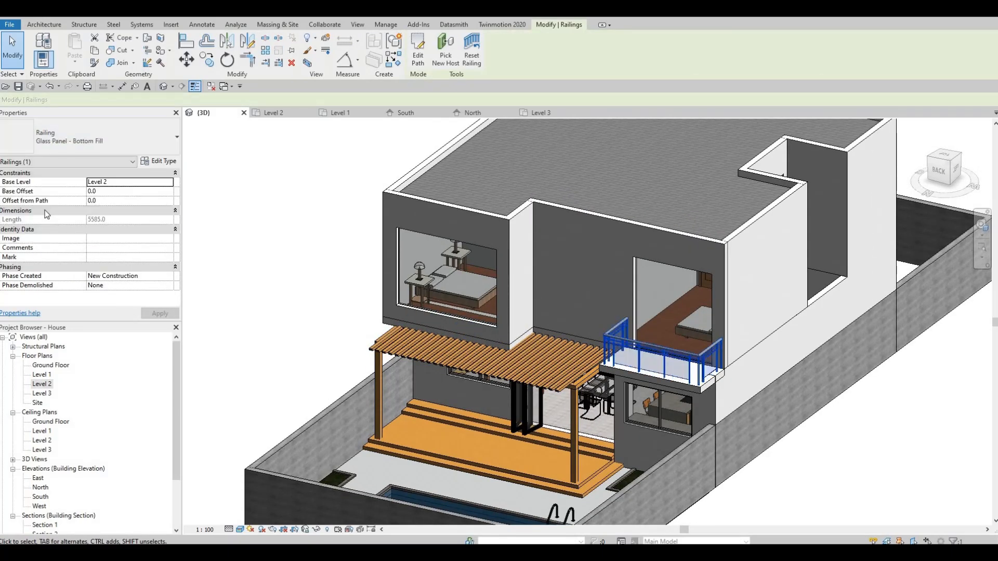
{"action": "left_click", "coordinate": [77, 140]}
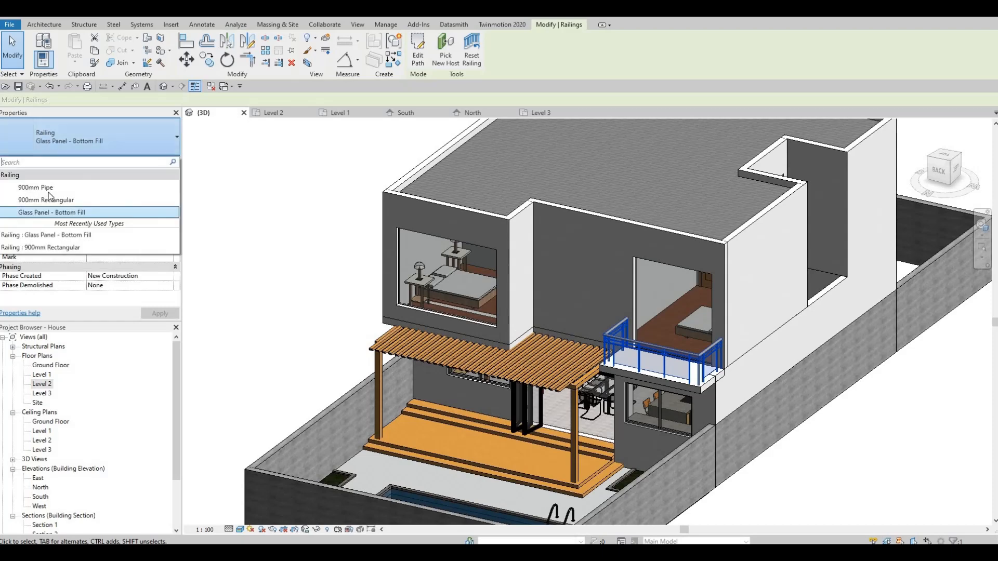
{"action": "left_click", "coordinate": [37, 187]}
- Change the front balcony railing's type to 900mm Pipe
{"action": "middle_click_drag", "start_coordinate": [559, 348], "coordinate": [697, 456], "text": "shift"}
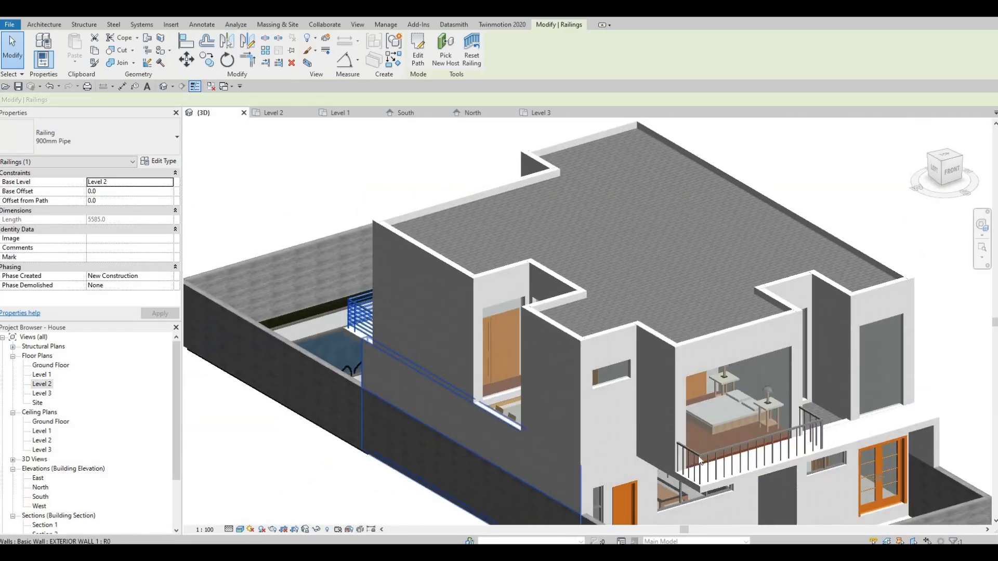
{"action": "left_click", "coordinate": [93, 144]}
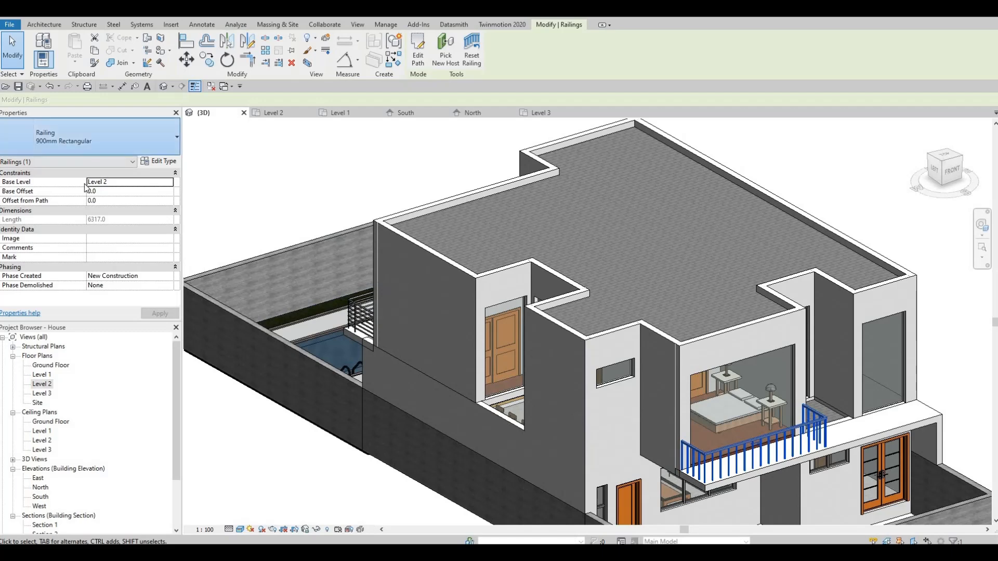
{"action": "left_click", "coordinate": [46, 200]}
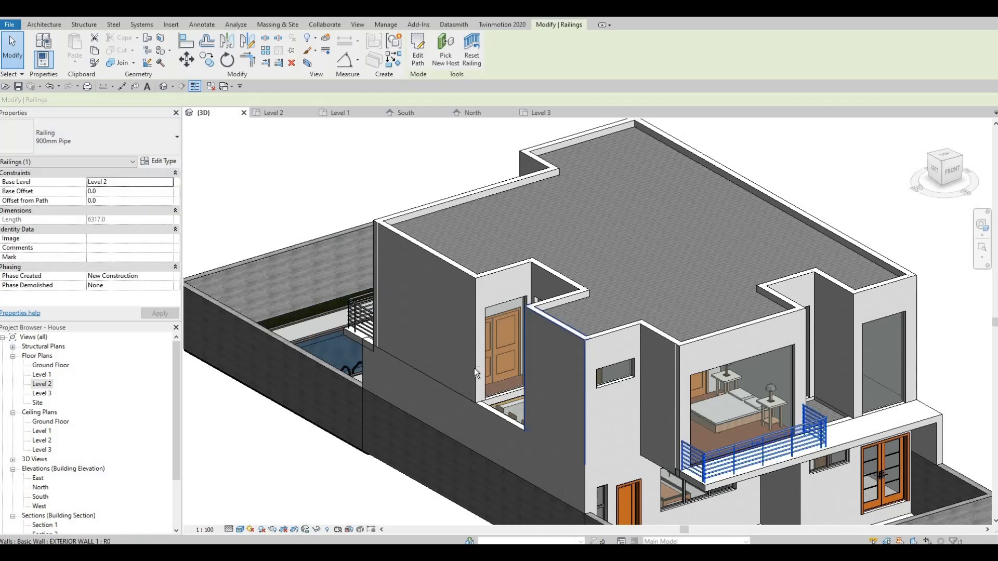
{"action": "key", "text": "Escape"}
{"action": "middle_click_drag", "start_coordinate": [481, 363], "coordinate": [481, 367], "text": "shift"}
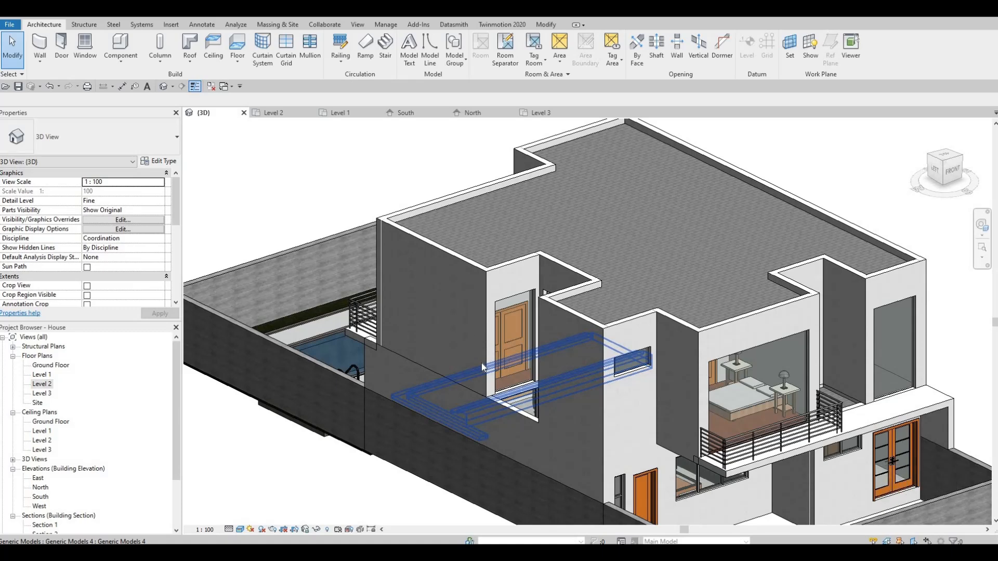
- Examine the front and rear balconies with their pipe railings from both ends of the house
{"action": "key", "text": "Escape"}
{"action": "key", "text": "Escape"}
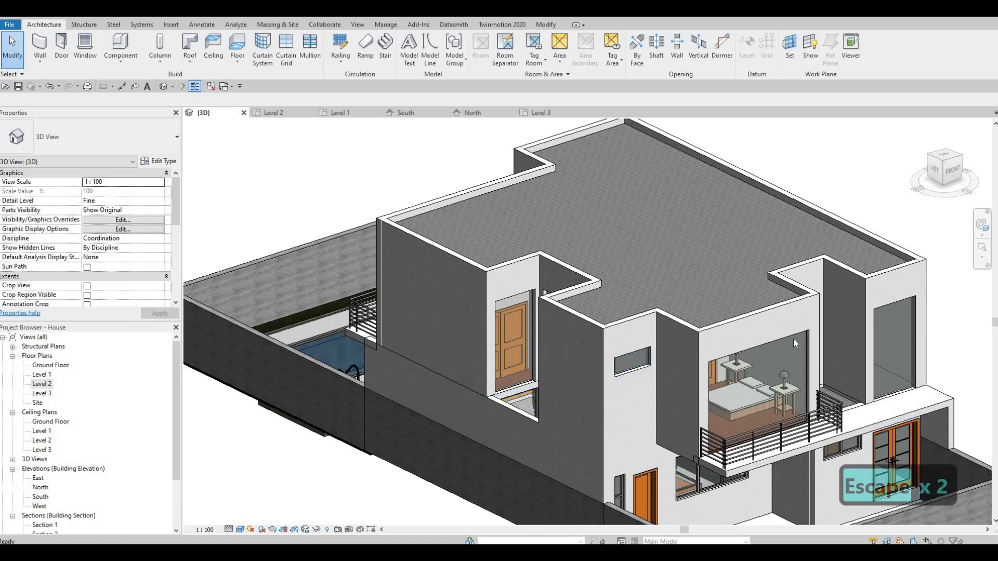
{"action": "scroll", "coordinate": [657, 319], "scroll_direction": "down", "scroll_amount": 3}
{"action": "left_click", "coordinate": [657, 319]}
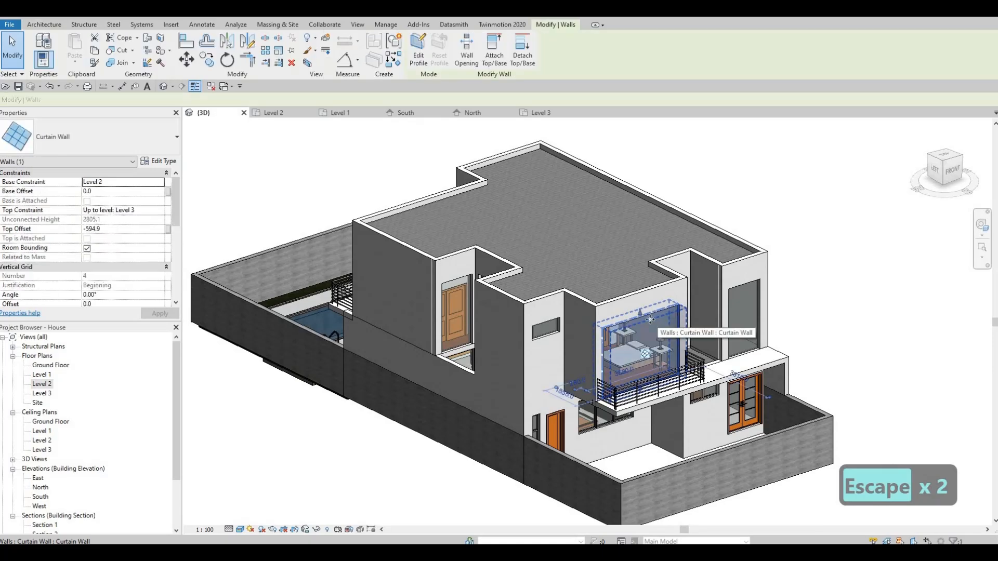
{"action": "key", "text": "Escape"}
{"action": "key", "text": "Escape"}
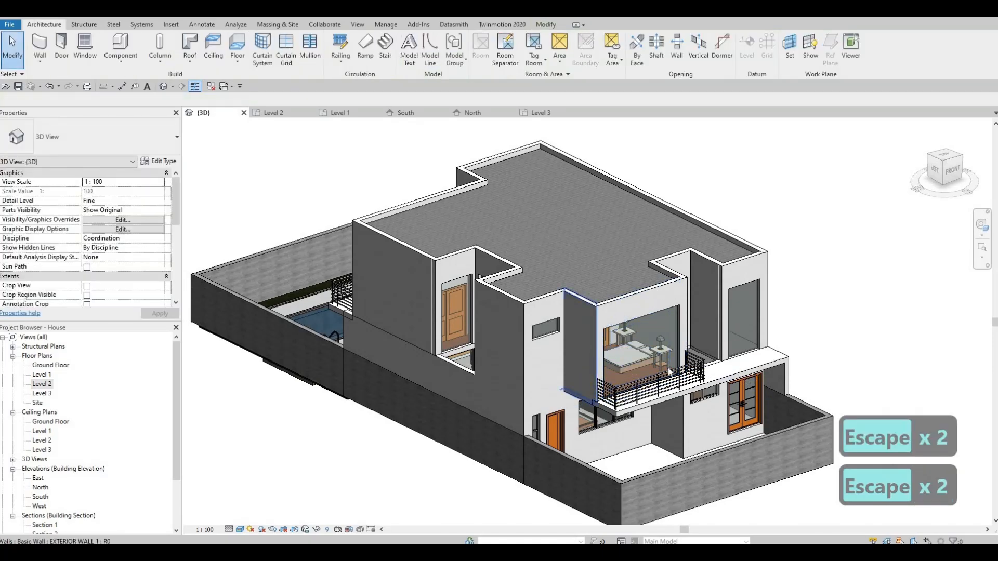
{"action": "middle_click_drag", "start_coordinate": [589, 354], "coordinate": [617, 309], "text": "shift"}
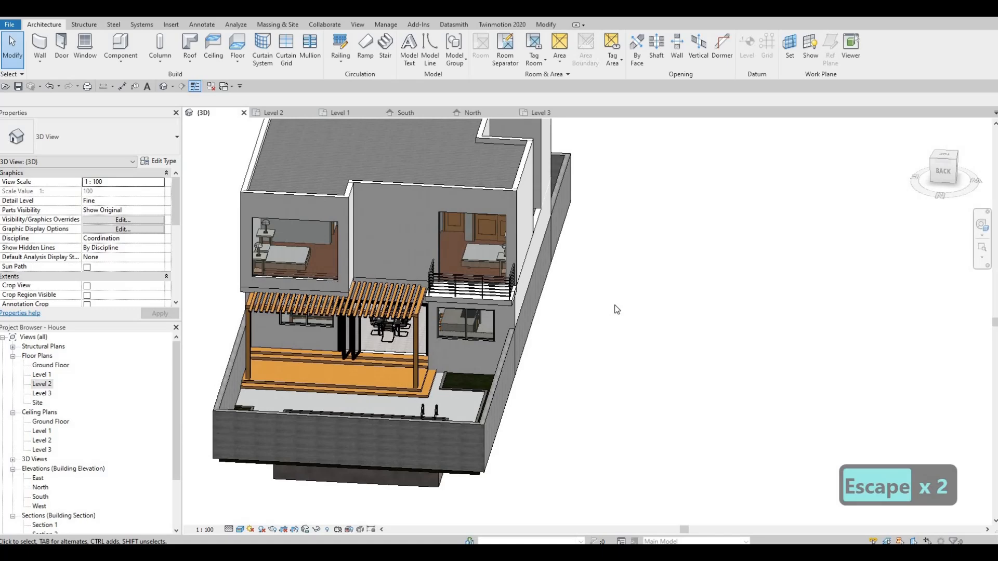
{"action": "mouse_move", "coordinate": [547, 266]}
{"action": "middle_mouse_down", "text": "shift"}
{"action": "mouse_move", "coordinate": [691, 279]}
{"action": "mouse_move", "coordinate": [632, 292]}
{"action": "mouse_move", "coordinate": [551, 279]}
{"action": "middle_mouse_up", "text": "shift"}
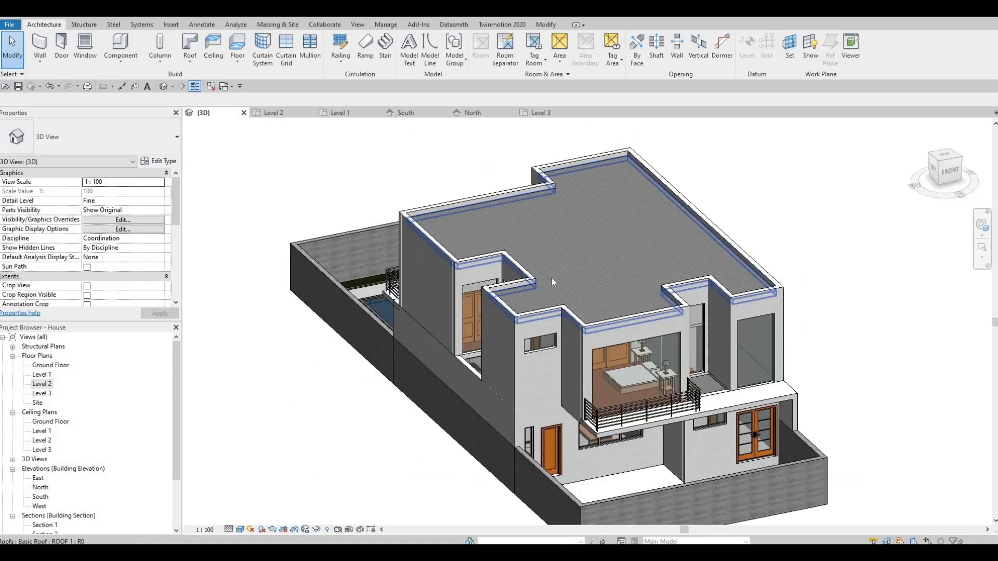
- Try to delete the front balcony's pipe railing in the 3D view
{"action": "left_click", "coordinate": [628, 419]}
{"action": "middle_click_drag", "start_coordinate": [627, 472], "coordinate": [720, 472], "text": "shift"}
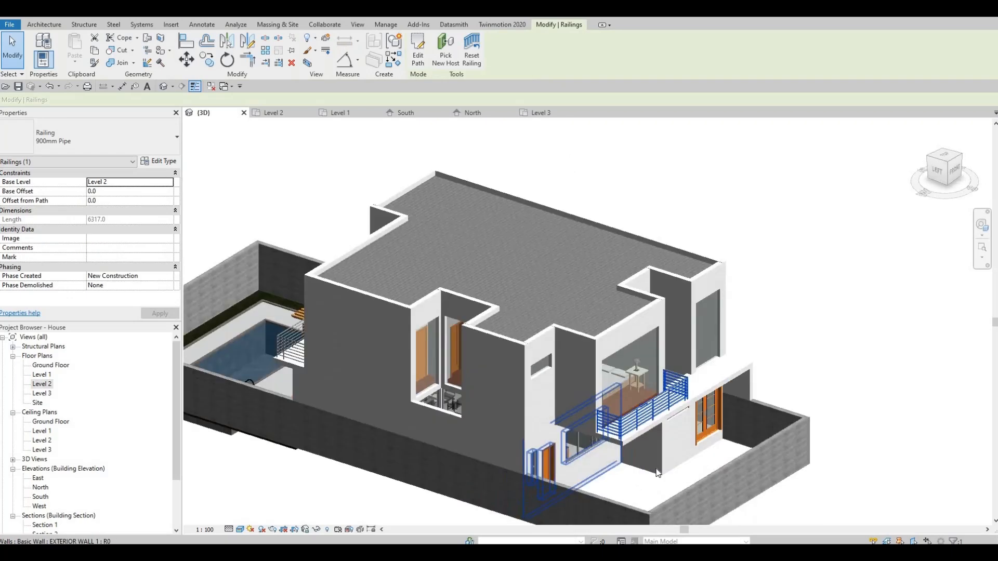
{"action": "key", "text": "Delete"}
{"action": "middle_click_drag", "start_coordinate": [444, 391], "coordinate": [579, 395]}
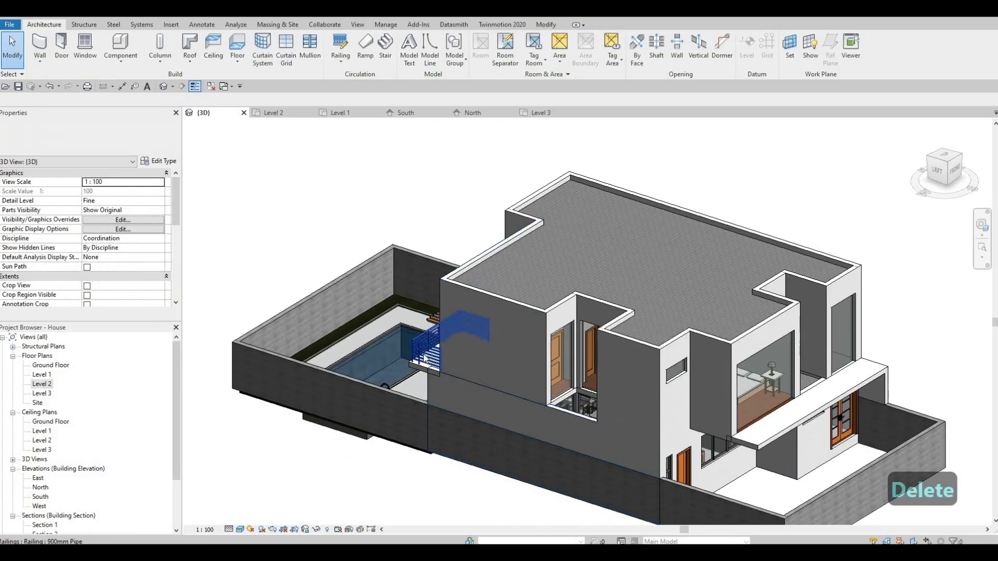
{"action": "left_click", "coordinate": [423, 358]}
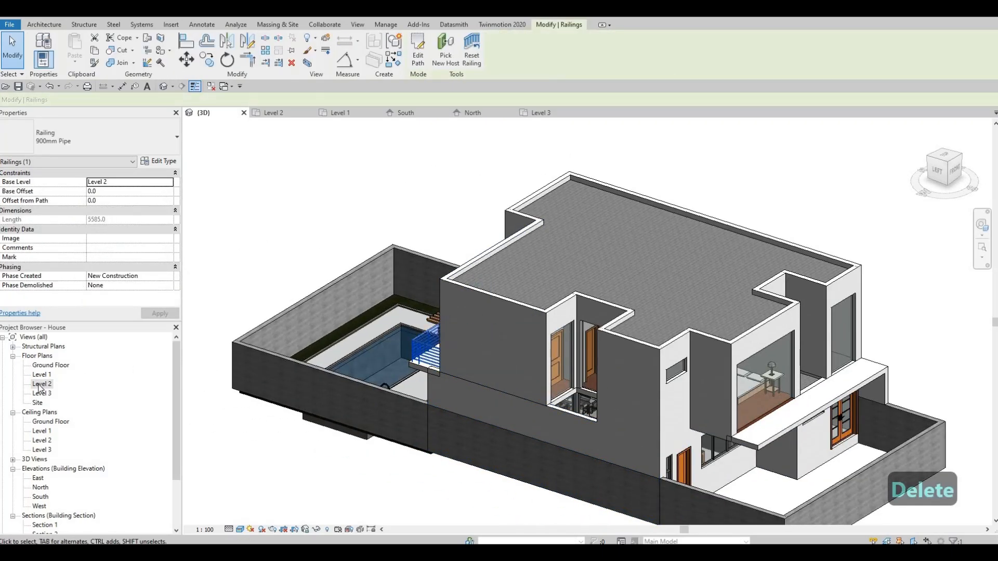
{"action": "key", "text": "Escape"}
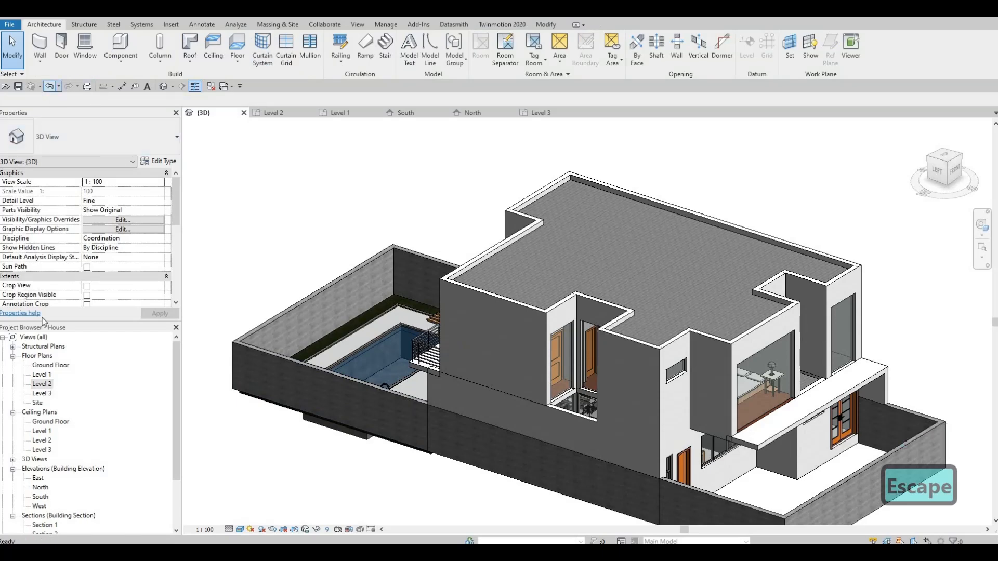
{"action": "key", "text": "Escape"}
- In the Level 2 plan, draw curtain walls along the rear balcony railing's three sides, with side returns about 1285 mm long
{"action": "double_click", "coordinate": [41, 385]}
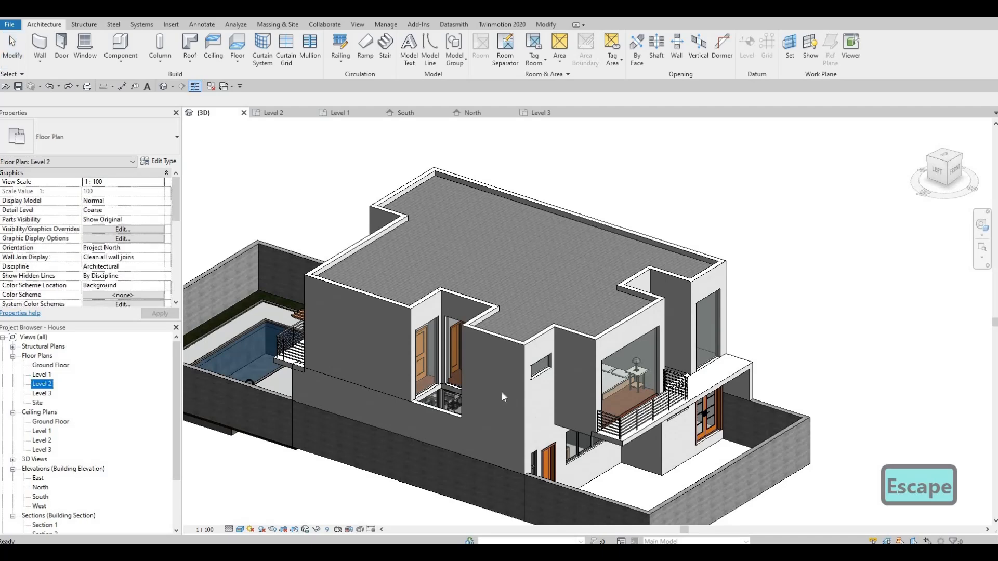
{"action": "scroll", "coordinate": [489, 262], "scroll_direction": "down", "scroll_amount": 3}
{"action": "key", "text": "Escape"}
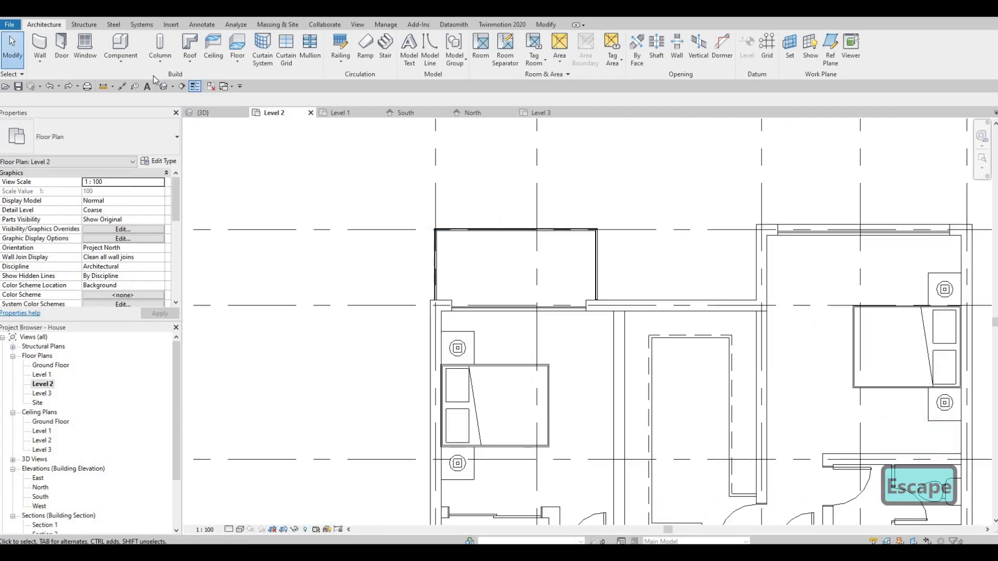
{"action": "key", "text": "Escape"}
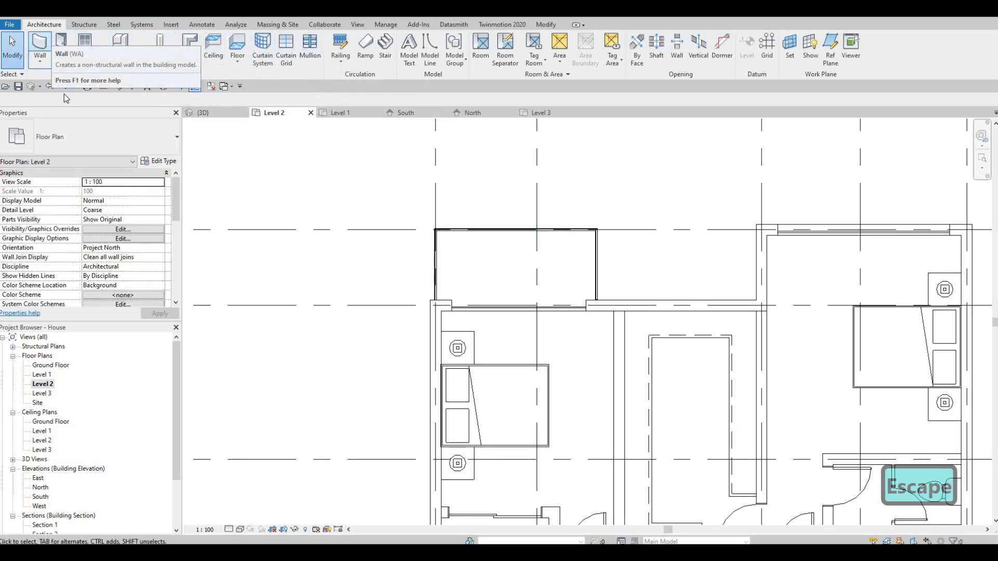
{"action": "key", "text": "w"}
{"action": "key", "text": "a"}
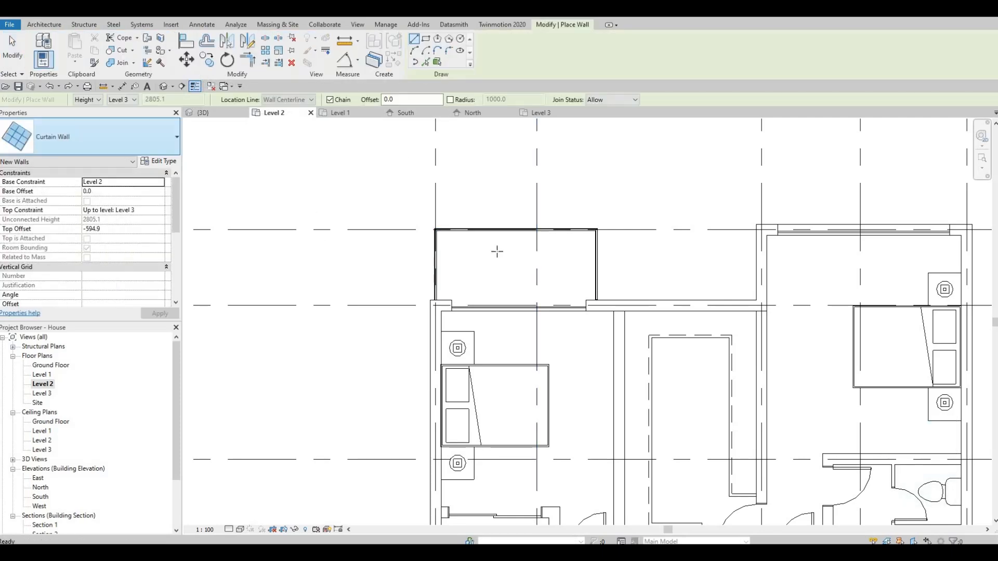
{"action": "scroll", "coordinate": [431, 316], "scroll_direction": "up", "scroll_amount": 4}
{"action": "left_click", "coordinate": [426, 315]}
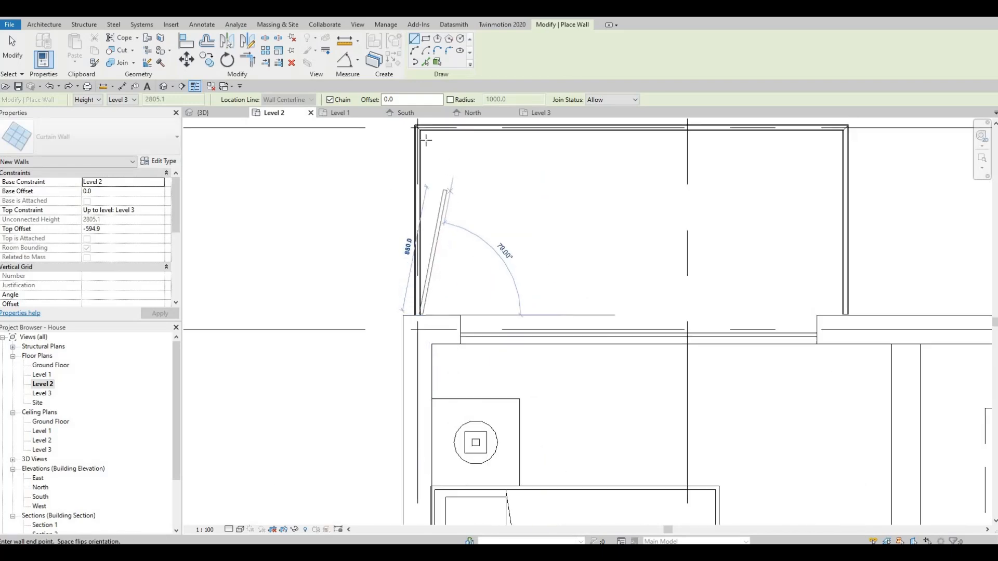
{"action": "left_click", "coordinate": [426, 134]}
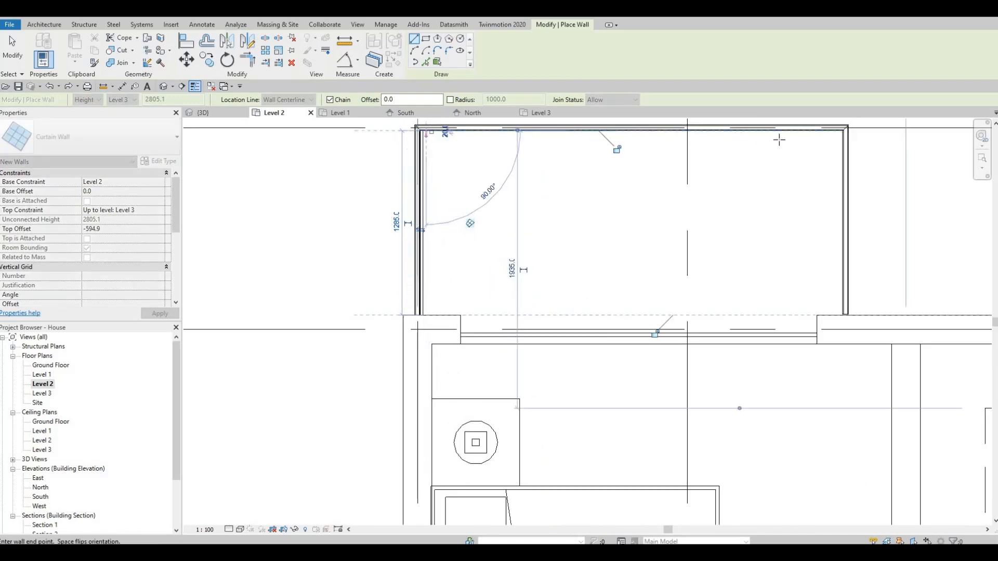
{"action": "left_click", "coordinate": [843, 131]}
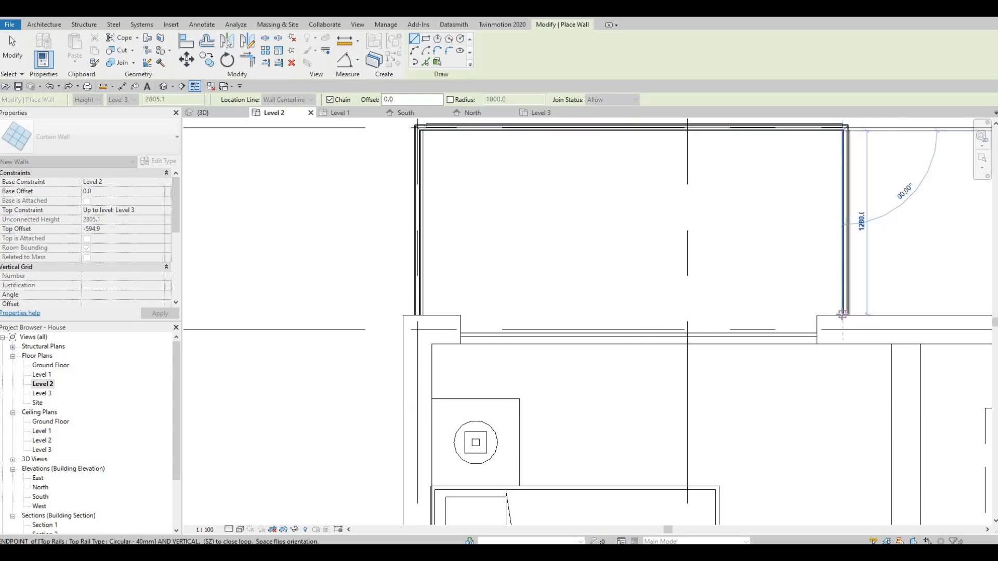
{"action": "key", "text": "Escape"}
{"action": "scroll", "coordinate": [819, 234], "scroll_direction": "up", "scroll_amount": 3}
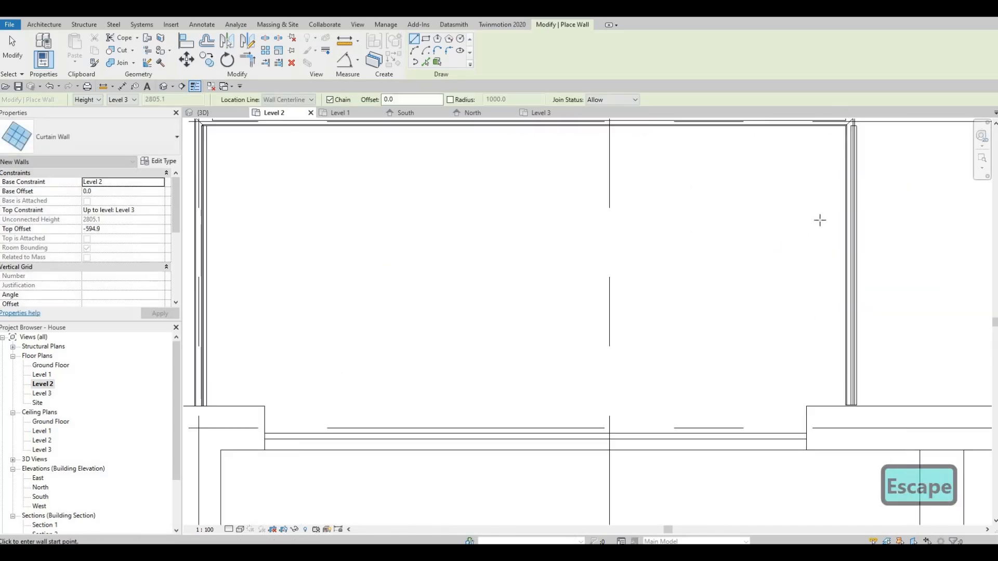
{"action": "key", "text": "Escape"}
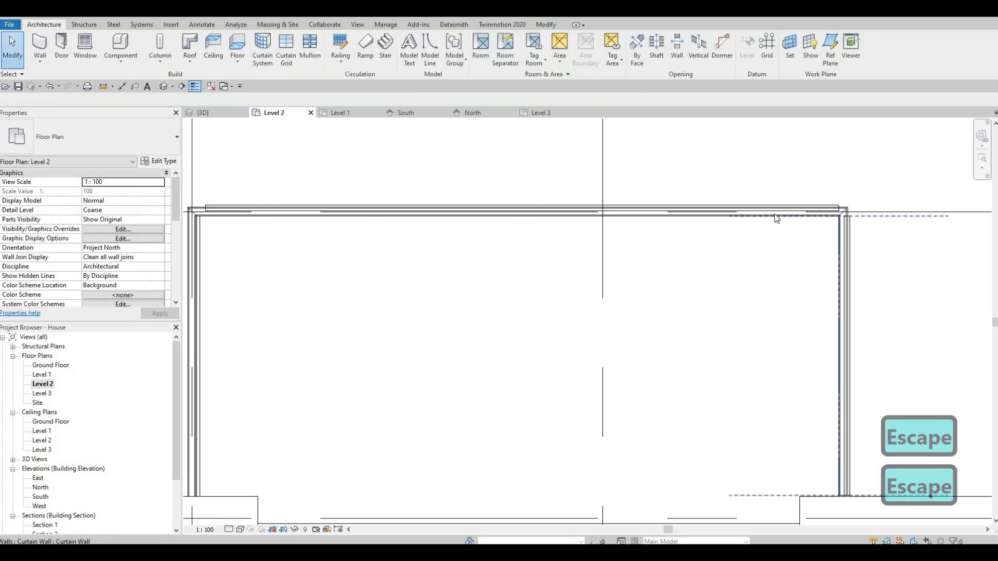
- Delete the rear balcony's pipe railing, keeping the curtain walls
{"action": "left_click", "coordinate": [774, 212]}
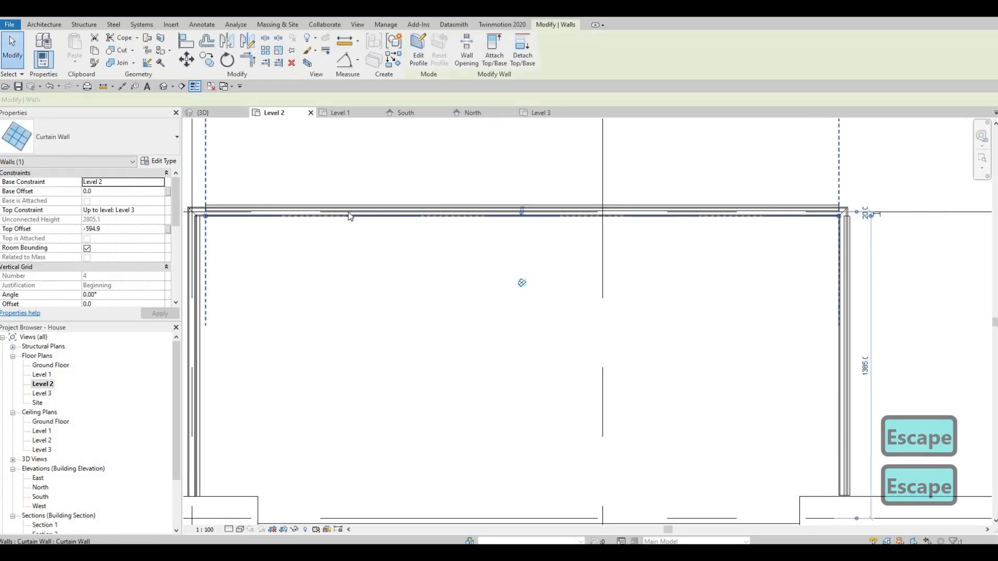
{"action": "key", "text": "Escape"}
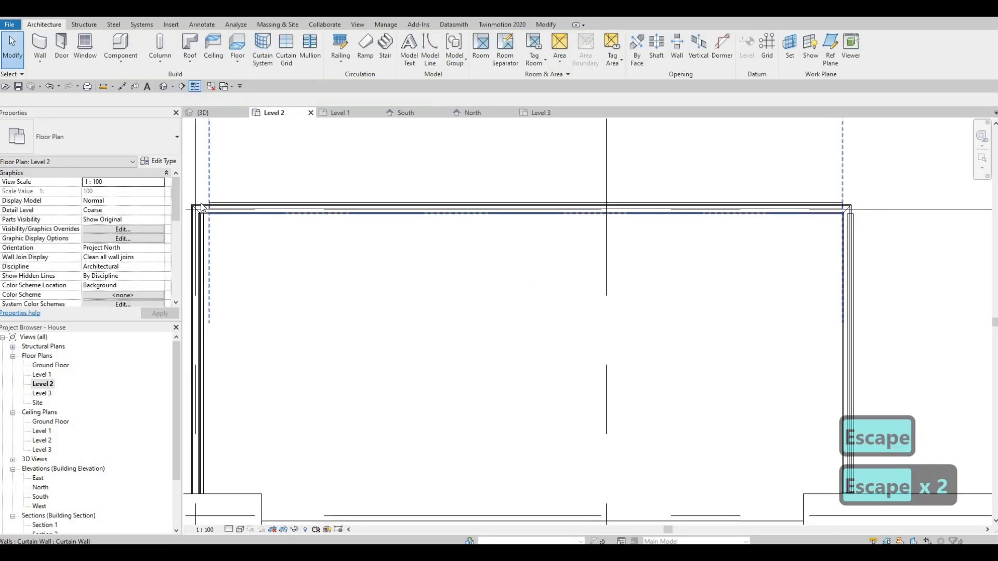
{"action": "left_click", "coordinate": [247, 192]}
{"action": "key", "text": "Delete"}
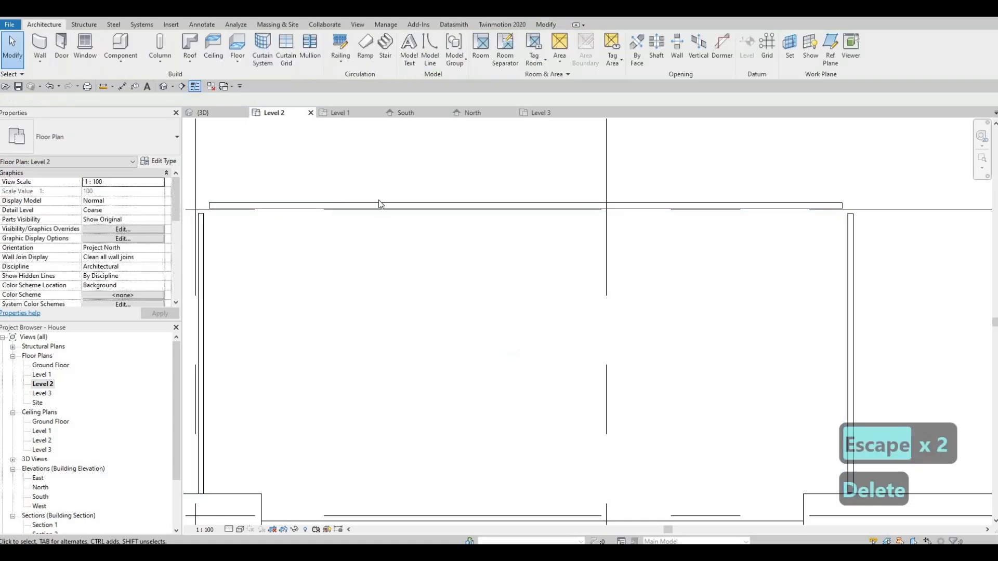
- Draw curtain walls just inside the front balcony railing on three sides, with the front run 4020 mm long
{"action": "middle_click_drag", "start_coordinate": [379, 203], "coordinate": [568, 187]}
{"action": "scroll", "coordinate": [632, 238], "scroll_direction": "down", "scroll_amount": 3}
{"action": "middle_click_drag", "start_coordinate": [603, 370], "coordinate": [512, 89]}
{"action": "key", "text": "Escape"}
{"action": "middle_click_drag", "start_coordinate": [433, 403], "coordinate": [488, 342]}
{"action": "scroll", "coordinate": [487, 342], "scroll_direction": "up", "scroll_amount": 1}
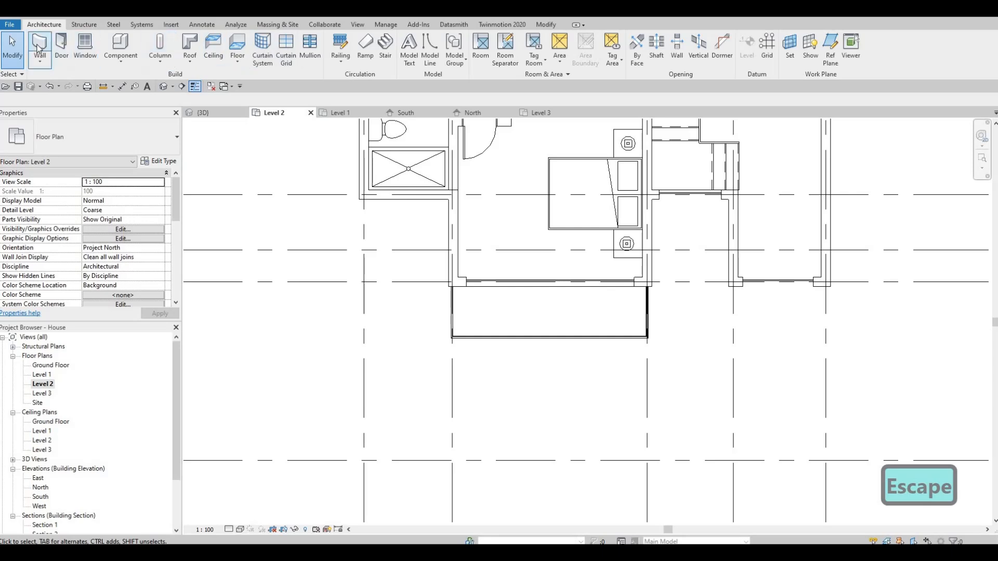
{"action": "scroll", "coordinate": [444, 273], "scroll_direction": "up", "scroll_amount": 3}
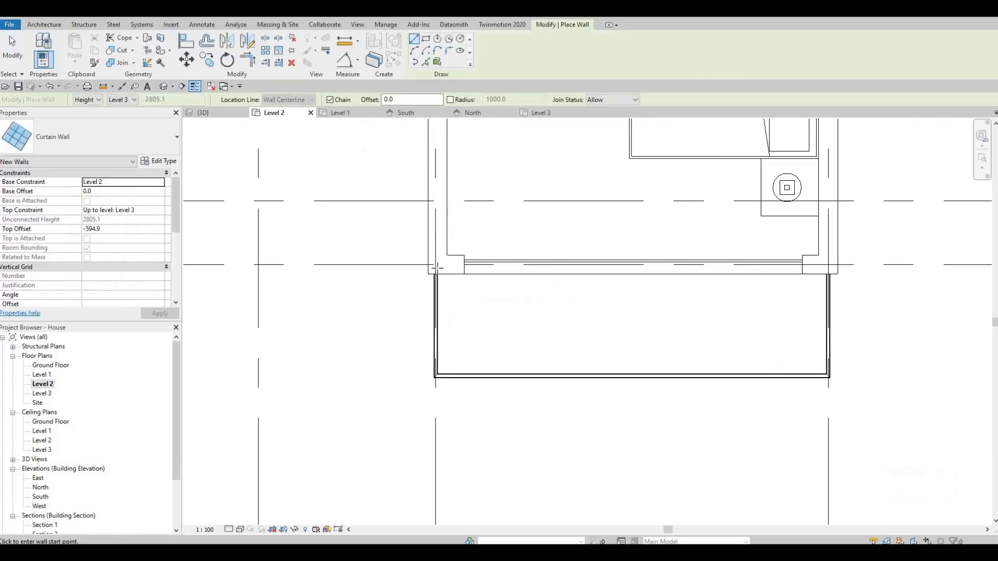
{"action": "left_click", "coordinate": [456, 284]}
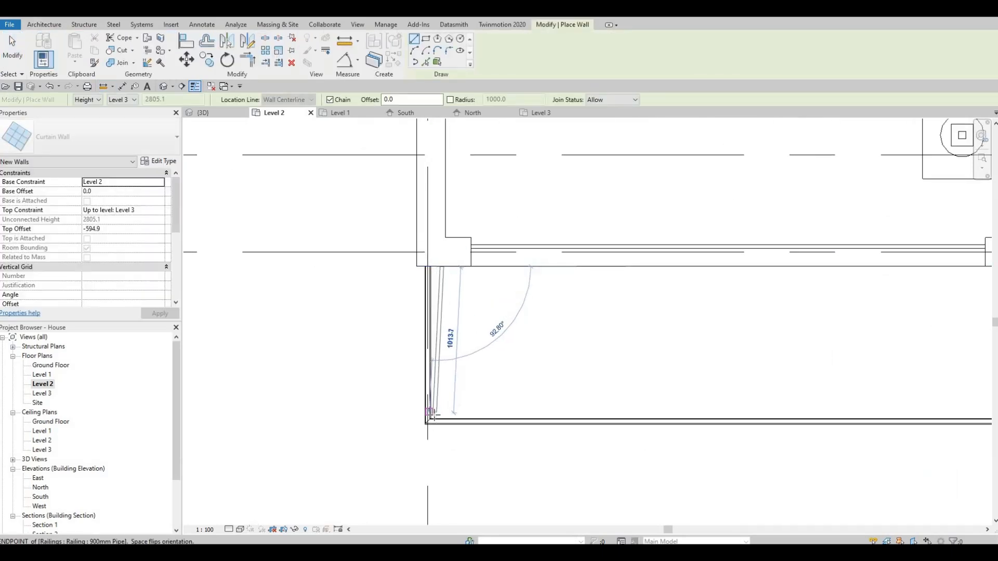
{"action": "left_click", "coordinate": [441, 416]}
{"action": "middle_click_drag", "start_coordinate": [722, 372], "coordinate": [495, 325]}
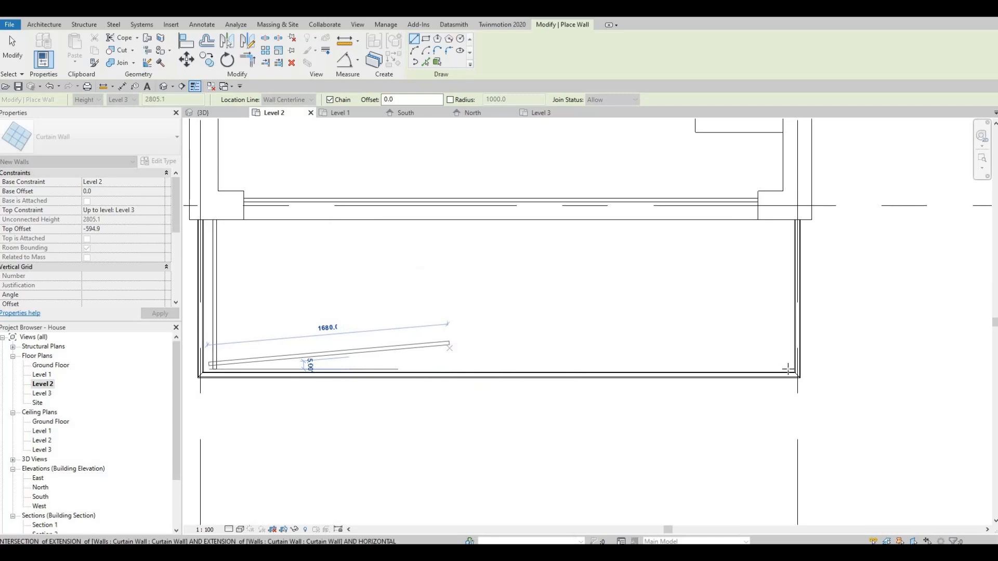
{"action": "left_click", "coordinate": [793, 249]}
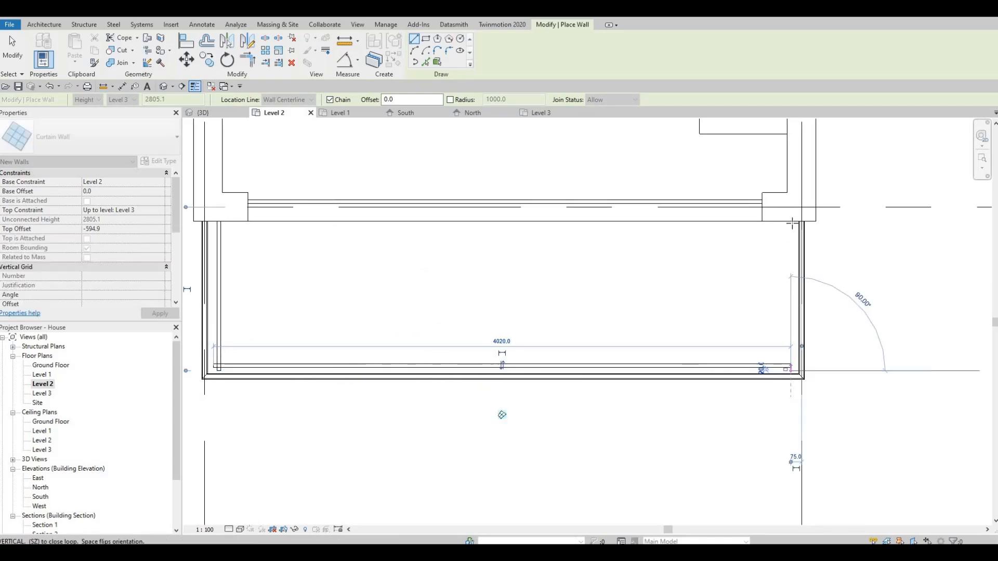
{"action": "left_click", "coordinate": [791, 224]}
{"action": "key", "text": "Escape"}
{"action": "key", "text": "Escape"}
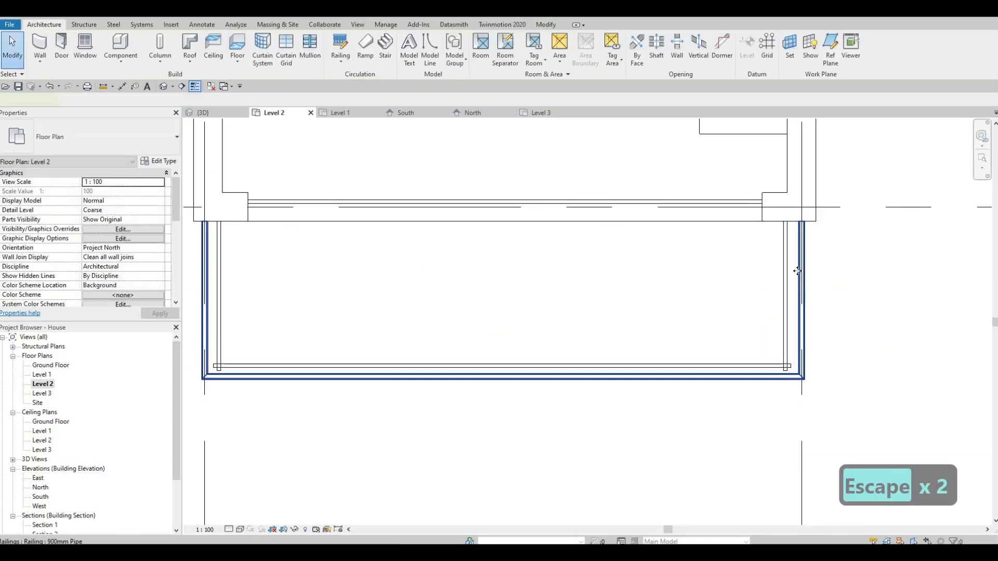
- Delete the front balcony's pipe railing from the Level 2 plan
{"action": "left_click", "coordinate": [797, 270]}
{"action": "key", "text": "Delete"}
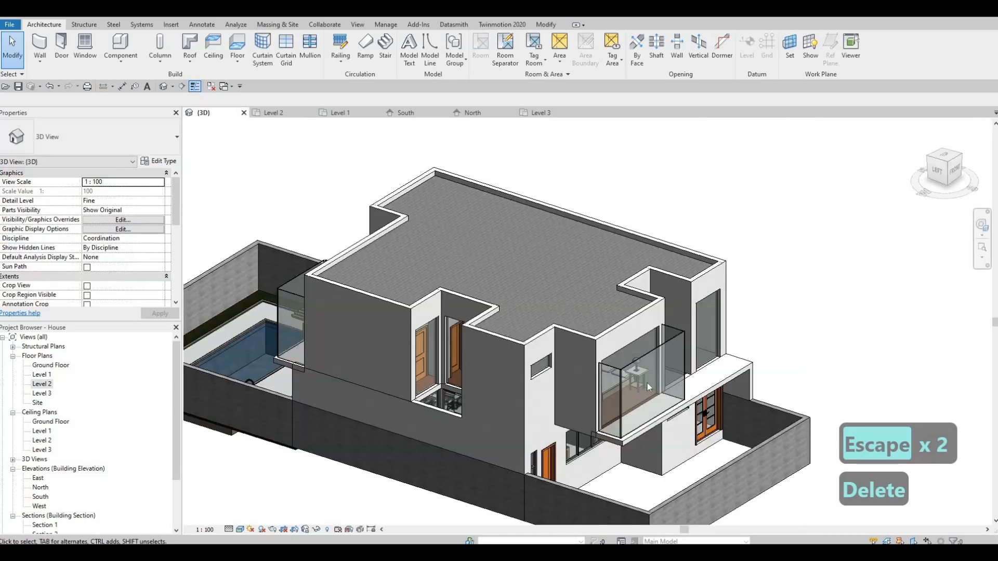
- In the 3D view, lower the top edge of the front balcony's front curtain wall to a wall height of about 1091 mm
{"action": "key", "text": "Escape"}
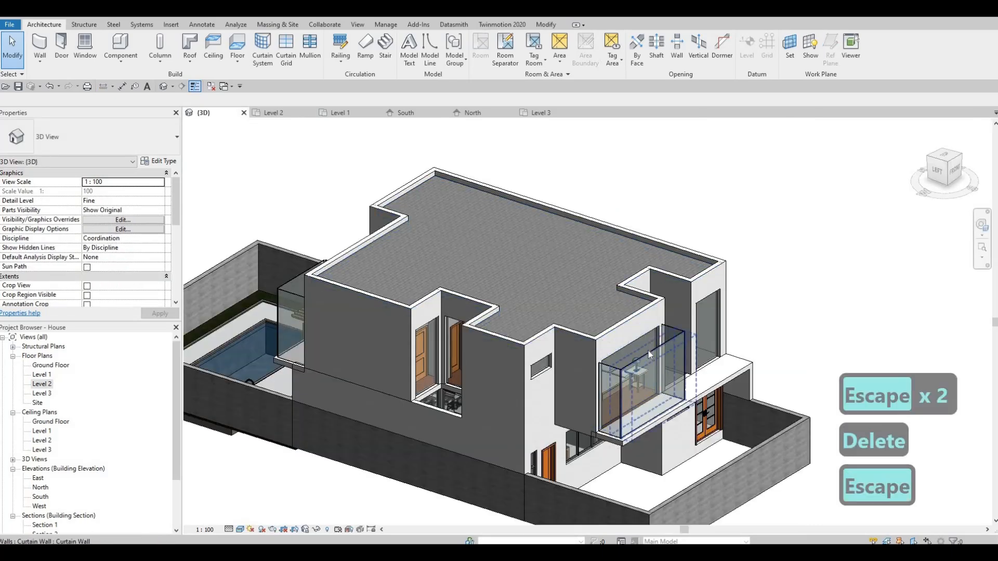
{"action": "left_click", "coordinate": [659, 351]}
{"action": "scroll", "coordinate": [658, 391], "scroll_direction": "up", "scroll_amount": 3}
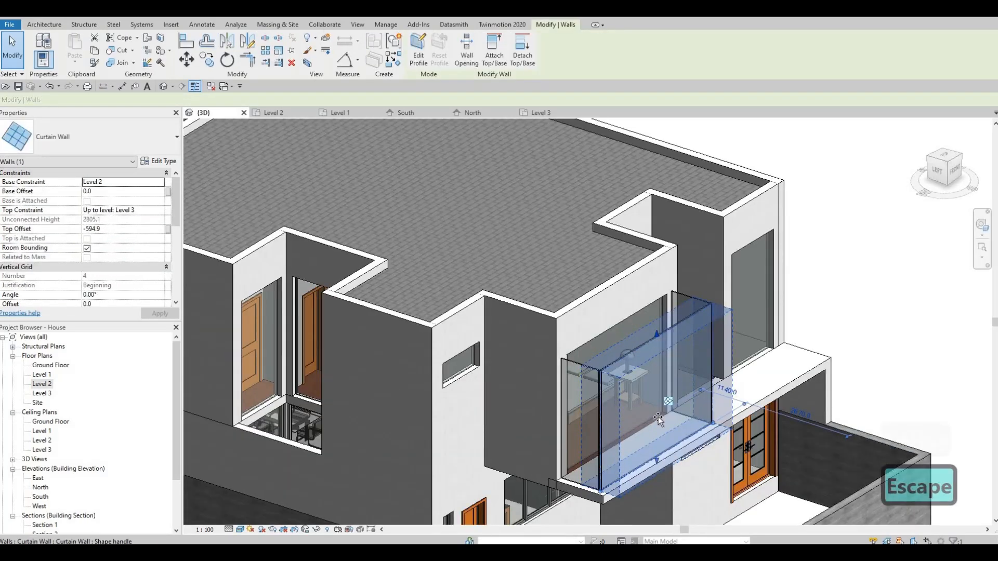
{"action": "left_click_drag", "start_coordinate": [658, 410], "coordinate": [692, 296]}
{"action": "key", "text": "Escape"}
{"action": "key", "text": "Escape"}
{"action": "scroll", "coordinate": [676, 401], "scroll_direction": "up", "scroll_amount": 2}
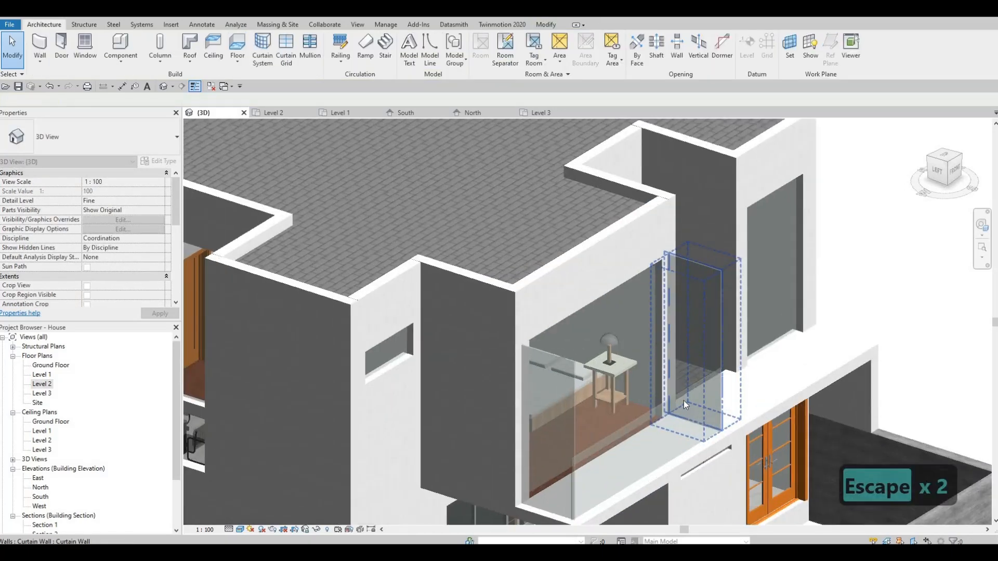
- Align the tops of the front balcony's two side curtain walls with the lowered top of its front wall
{"action": "key", "text": "a"}
{"action": "key", "text": "l"}
{"action": "left_click", "coordinate": [663, 407]}
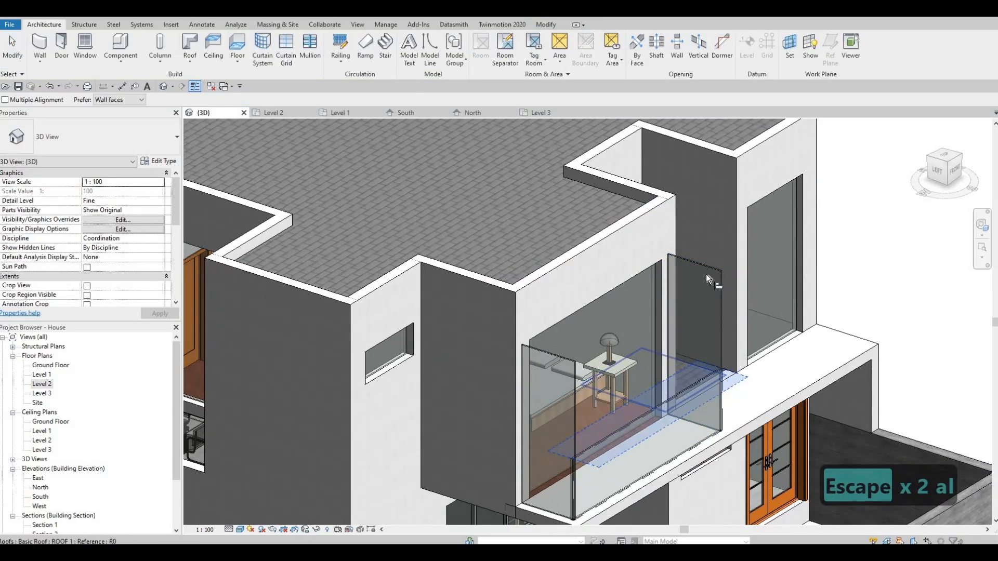
{"action": "left_click", "coordinate": [706, 273]}
{"action": "left_click", "coordinate": [626, 424]}
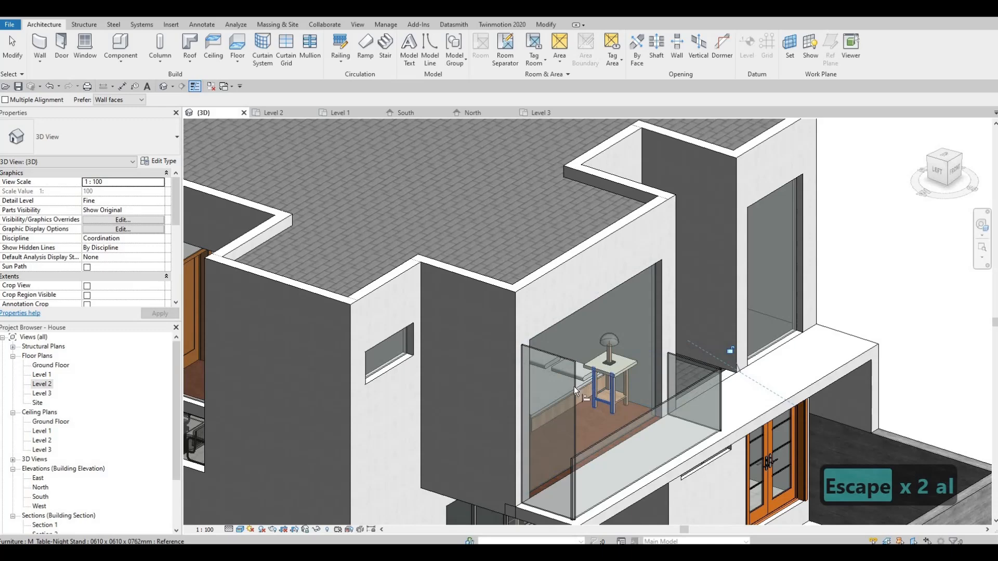
{"action": "left_click", "coordinate": [563, 358]}
- Align the tops of the rear balcony's three curtain walls with the lowered front balcony walls
{"action": "scroll", "coordinate": [540, 392], "scroll_direction": "down", "scroll_amount": 2}
{"action": "middle_click_drag", "start_coordinate": [540, 393], "coordinate": [879, 259], "text": "shift"}
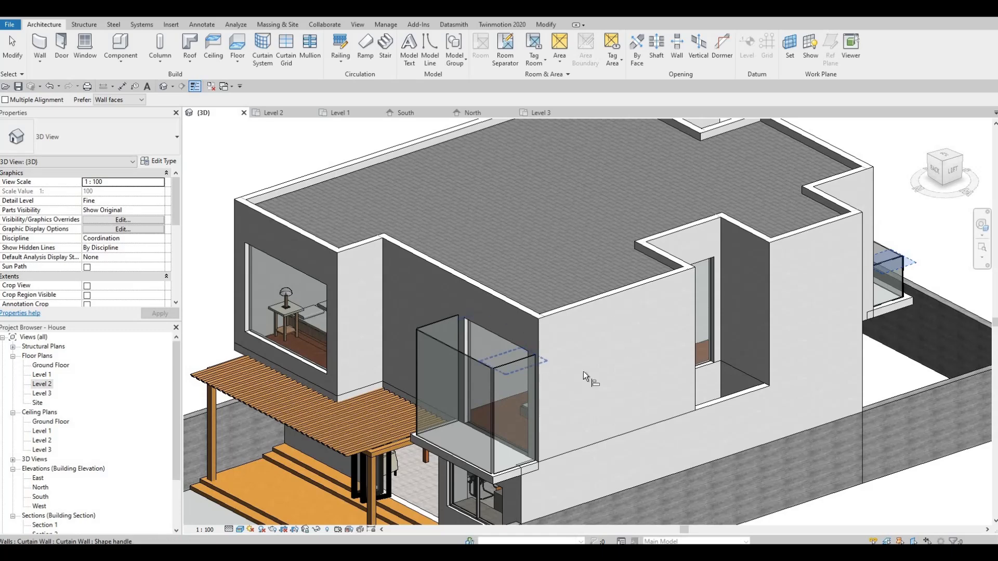
{"action": "left_click", "coordinate": [512, 426]}
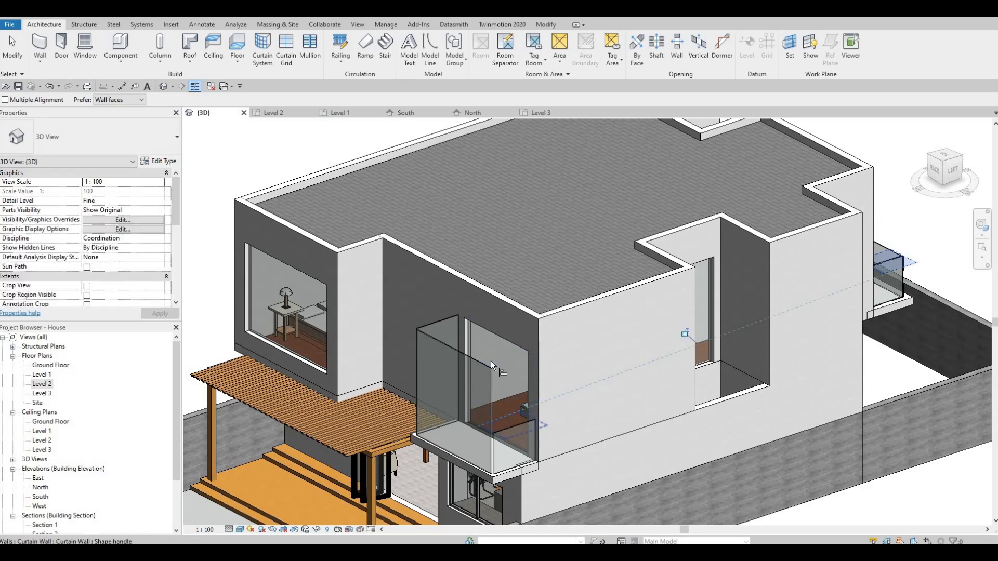
{"action": "left_click", "coordinate": [519, 421]}
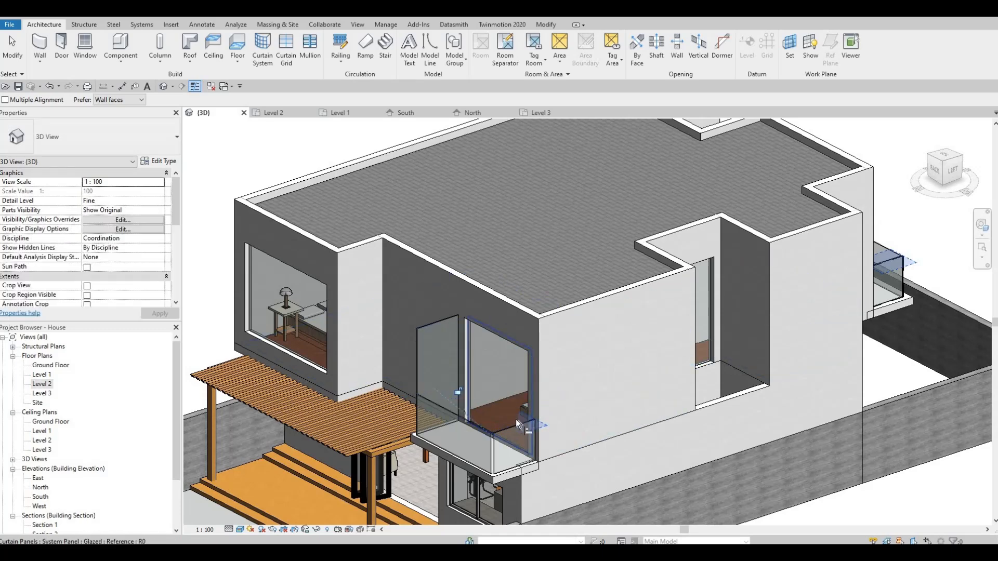
{"action": "left_click", "coordinate": [439, 323]}
{"action": "key", "text": "Escape"}
{"action": "key", "text": "Escape"}
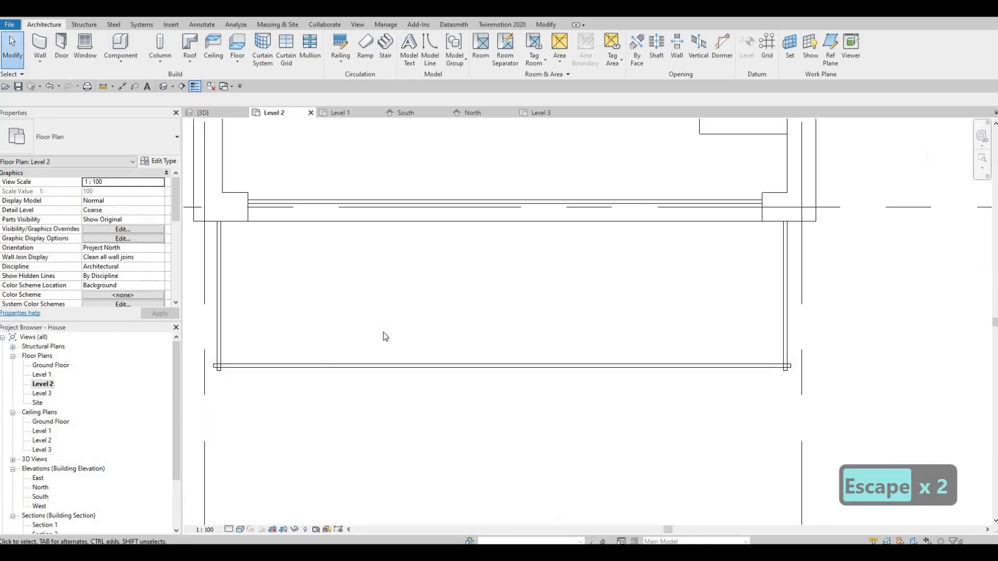
- In the Level 2 plan, flip the front balcony's front curtain wall so its glass sits on the outer side
{"action": "scroll", "coordinate": [383, 333], "scroll_direction": "down", "scroll_amount": 1}
{"action": "middle_click_drag", "start_coordinate": [326, 360], "coordinate": [397, 334]}
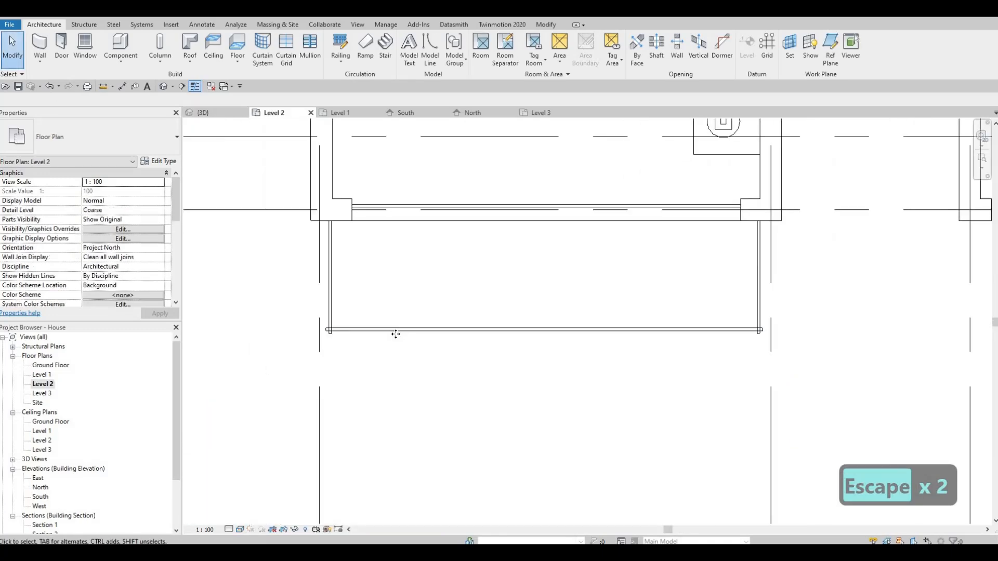
{"action": "left_click", "coordinate": [545, 340]}
{"action": "scroll", "coordinate": [556, 349], "scroll_direction": "up", "scroll_amount": 1}
{"action": "left_click", "coordinate": [539, 321]}
{"action": "key", "text": "Escape"}
{"action": "middle_click_drag", "start_coordinate": [304, 314], "coordinate": [397, 326]}
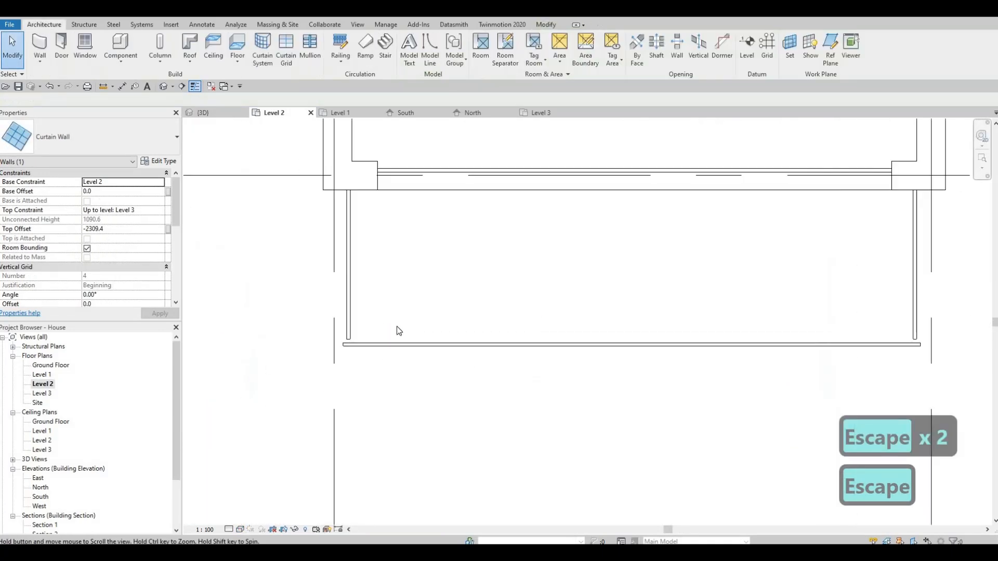
- Nudge the front balcony's left-hand side curtain wall outward by eight increments
{"action": "scroll", "coordinate": [399, 331], "scroll_direction": "up", "scroll_amount": 1}
{"action": "left_click", "coordinate": [399, 330]}
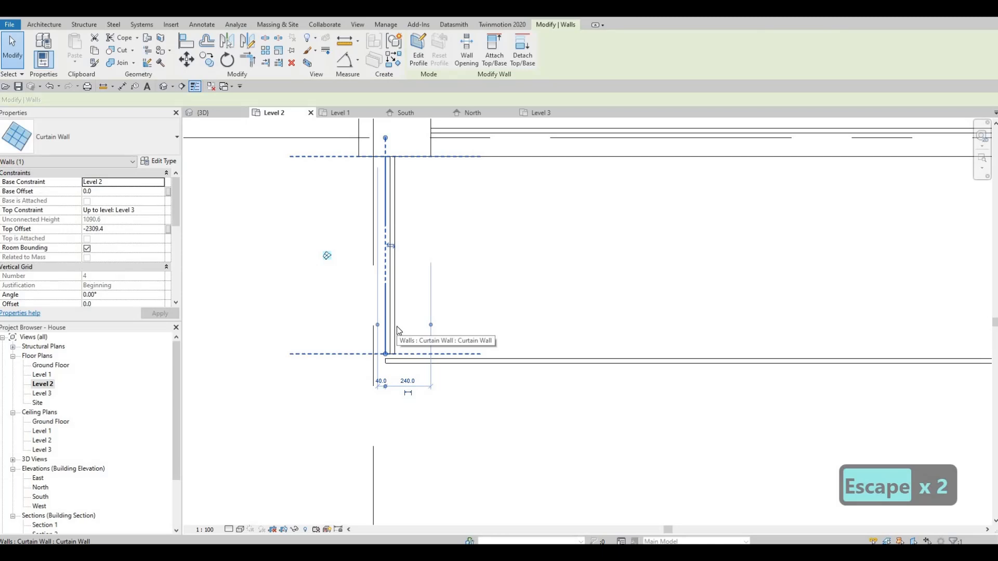
{"action": "key", "text": "Left"}
{"action": "key", "text": "Left"}
{"action": "key", "text": "Left"}
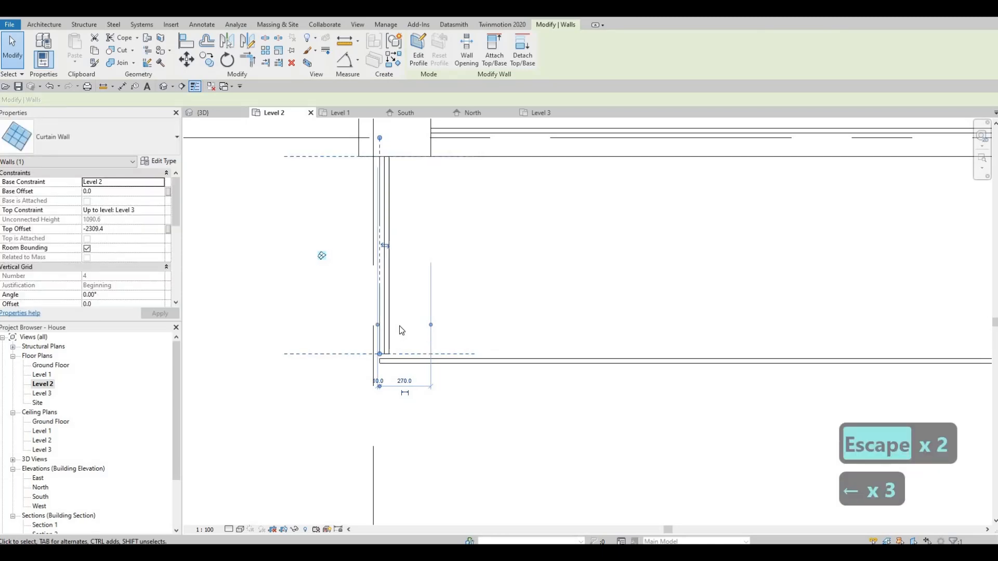
{"action": "key", "text": "Left"}
{"action": "key", "text": "Left"}
{"action": "key", "text": "Left"}
{"action": "key", "text": "Left"}
{"action": "key", "text": "Left"}
- Nudge the front balcony's right-hand side curtain wall outward by two increments
{"action": "middle_click_drag", "start_coordinate": [785, 285], "coordinate": [679, 267]}
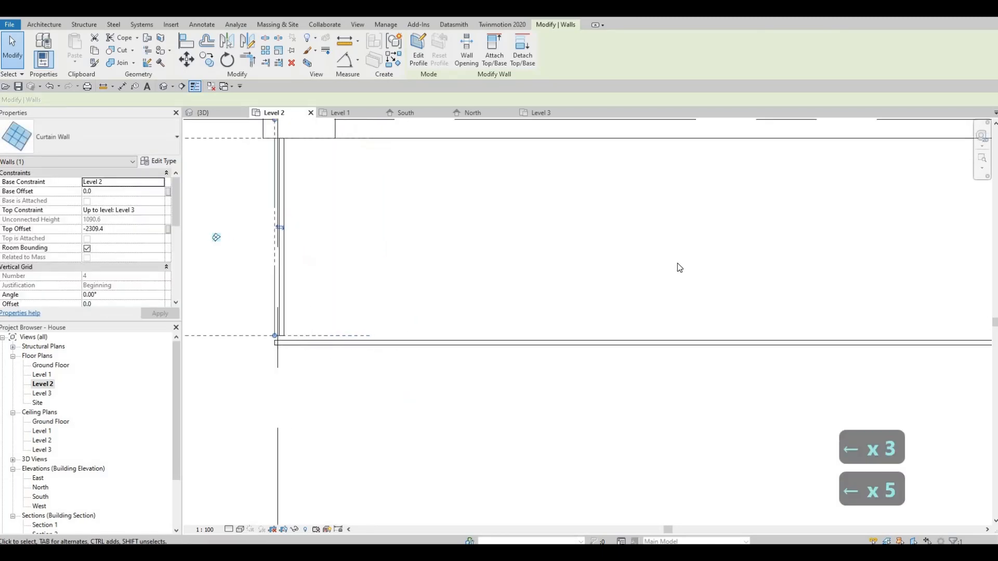
{"action": "scroll", "coordinate": [678, 263], "scroll_direction": "down", "scroll_amount": 2}
{"action": "middle_click_drag", "start_coordinate": [917, 229], "coordinate": [656, 247]}
{"action": "left_click", "coordinate": [657, 247]}
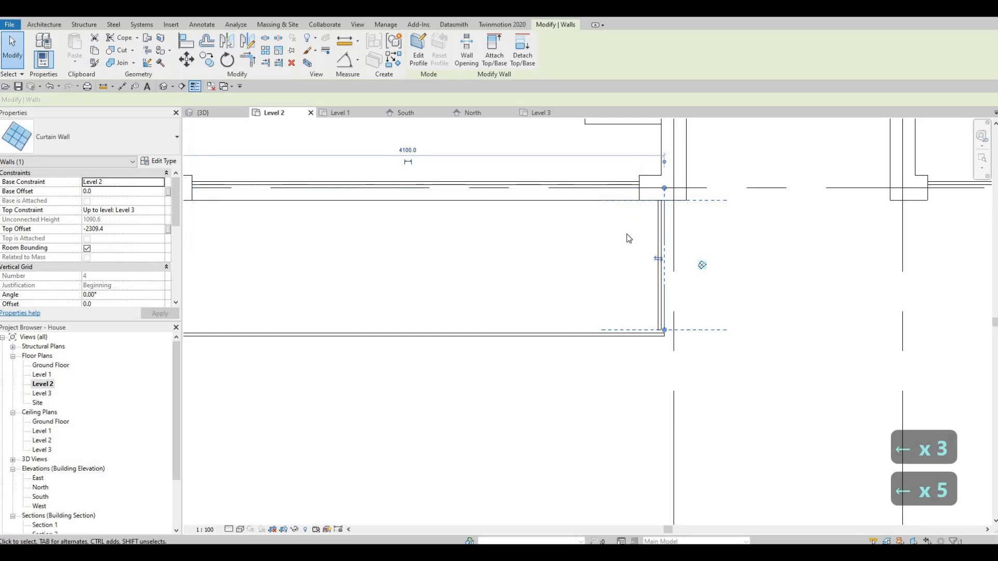
{"action": "key", "text": "Right"}
{"action": "key", "text": "Right"}
{"action": "scroll", "coordinate": [660, 324], "scroll_direction": "up", "scroll_amount": 2}
{"action": "key", "text": "Escape"}
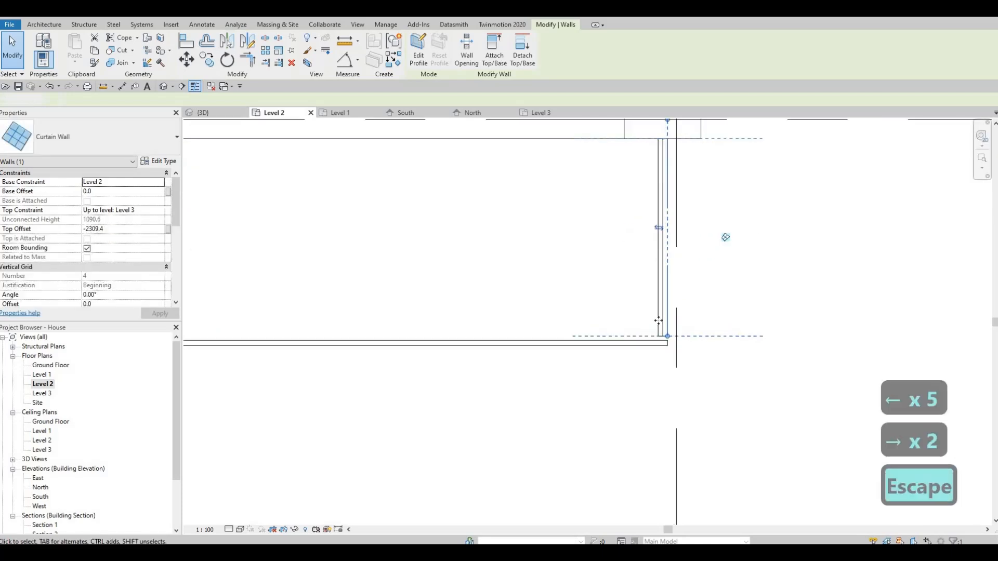
- Try to extend the end of the front balcony's right-hand side wall to the front curtain wall
{"action": "key", "text": "Escape"}
{"action": "left_click", "coordinate": [667, 331]}
{"action": "scroll", "coordinate": [668, 334], "scroll_direction": "up", "scroll_amount": 1}
{"action": "left_click_drag", "start_coordinate": [669, 334], "coordinate": [669, 340]}
{"action": "key", "text": "Escape"}
{"action": "scroll", "coordinate": [337, 315], "scroll_direction": "down", "scroll_amount": 1}
- Extend the front balcony's left-hand side wall until its glass meets the inner face of the front glass
{"action": "middle_click_drag", "start_coordinate": [224, 319], "coordinate": [479, 324]}
{"action": "middle_click_drag", "start_coordinate": [203, 326], "coordinate": [423, 334]}
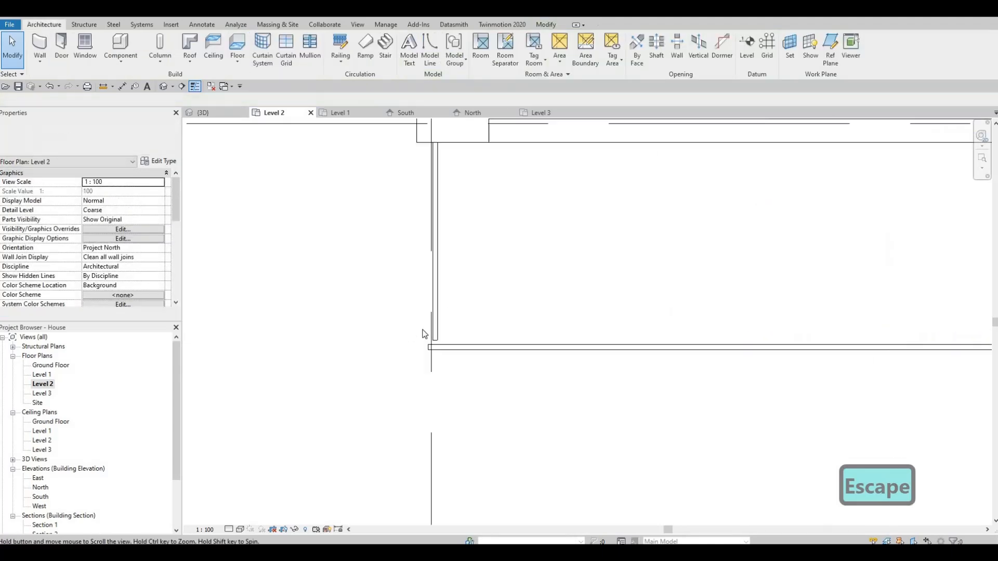
{"action": "scroll", "coordinate": [434, 329], "scroll_direction": "up", "scroll_amount": 2}
{"action": "key", "text": "Escape"}
{"action": "left_click", "coordinate": [424, 342]}
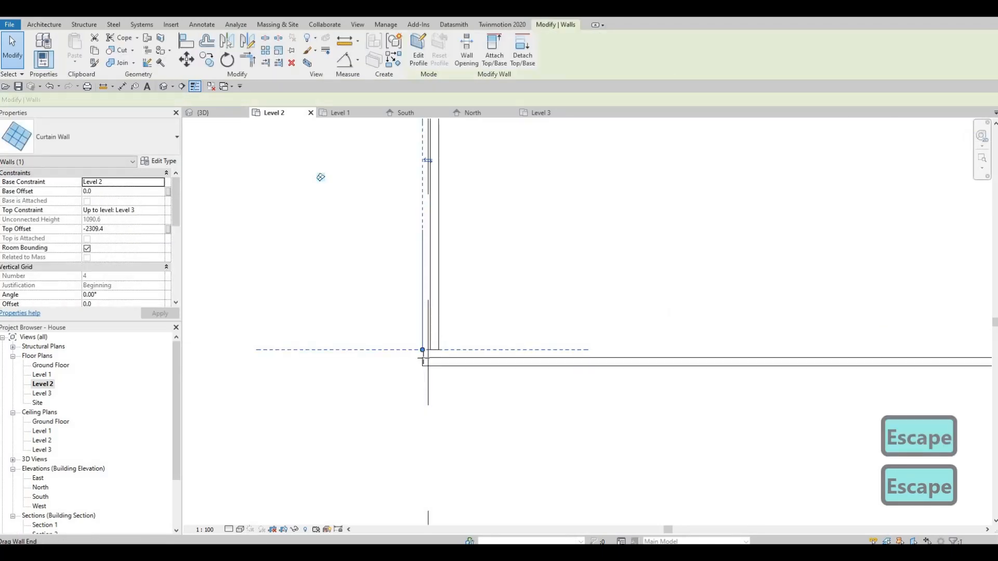
{"action": "left_click", "coordinate": [447, 358]}
{"action": "left_click", "coordinate": [423, 351]}
{"action": "mouse_move", "coordinate": [421, 350]}
{"action": "left_mouse_down"}
{"action": "mouse_move", "coordinate": [425, 361]}
{"action": "mouse_move", "coordinate": [438, 345]}
{"action": "mouse_move", "coordinate": [423, 362]}
{"action": "left_mouse_up"}
{"action": "key", "text": "Escape"}
{"action": "left_click", "coordinate": [425, 360]}
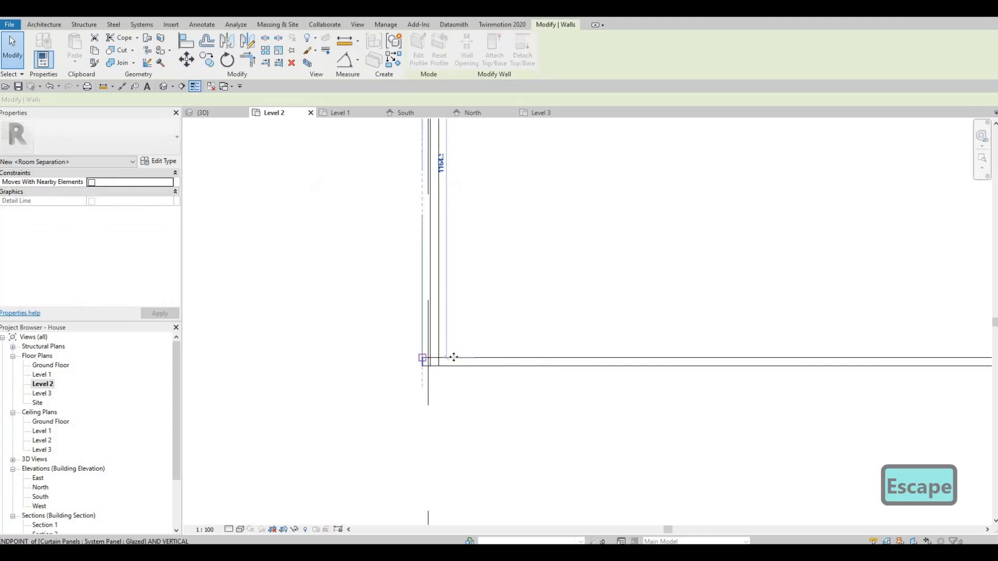
{"action": "key", "text": "Escape"}
{"action": "key", "text": "Escape"}
- Shorten the left end of the front balcony's front wall so it is flush with the side glass's outer face
{"action": "left_click", "coordinate": [435, 352]}
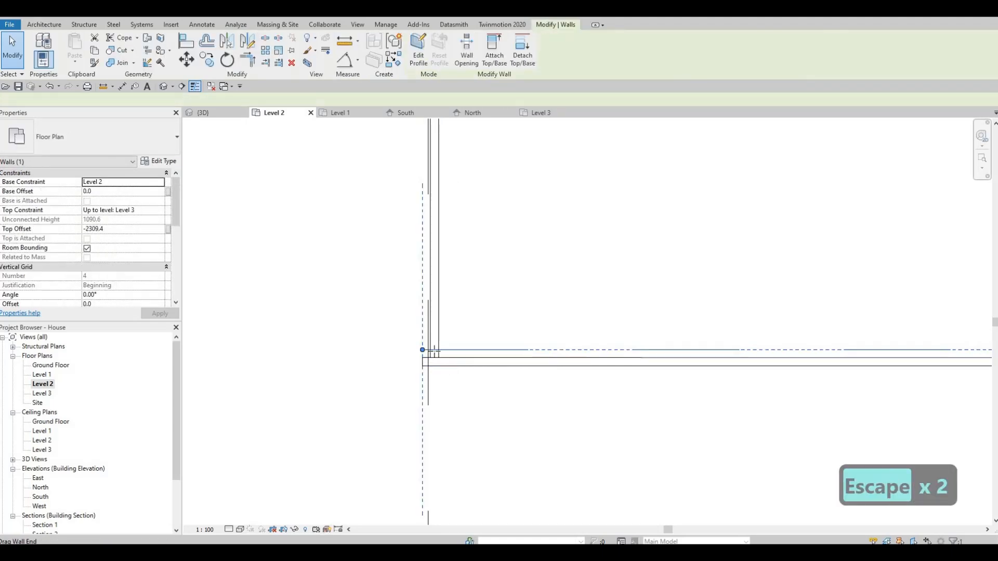
{"action": "left_click_drag", "start_coordinate": [434, 351], "coordinate": [432, 351]}
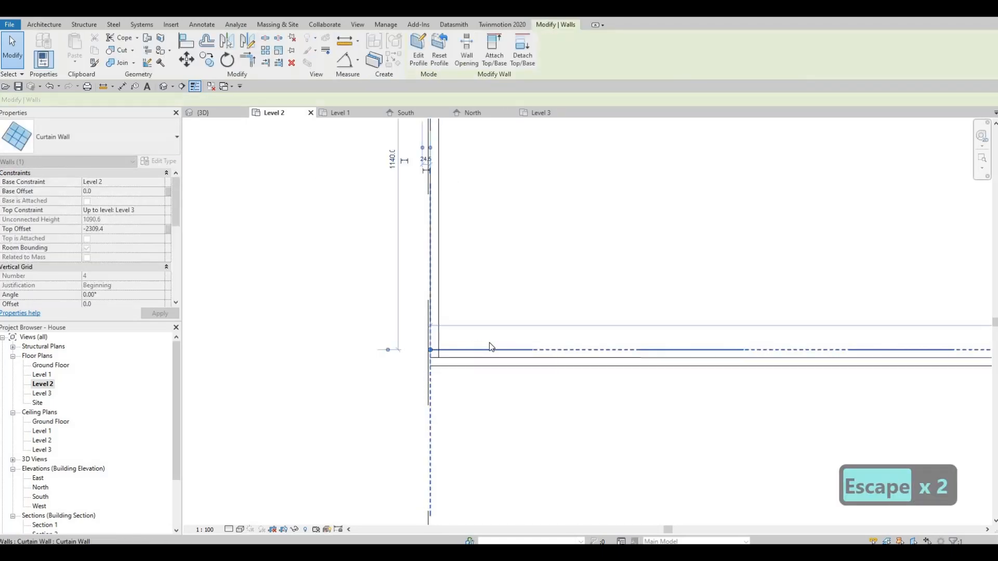
{"action": "key", "text": "Escape"}
- Close the front balcony's right-hand corner by adjusting the side and front wall ends so their glass panels meet
{"action": "scroll", "coordinate": [754, 340], "scroll_direction": "down", "scroll_amount": 2}
{"action": "middle_click_drag", "start_coordinate": [966, 325], "coordinate": [835, 300]}
{"action": "scroll", "coordinate": [725, 298], "scroll_direction": "up", "scroll_amount": 2}
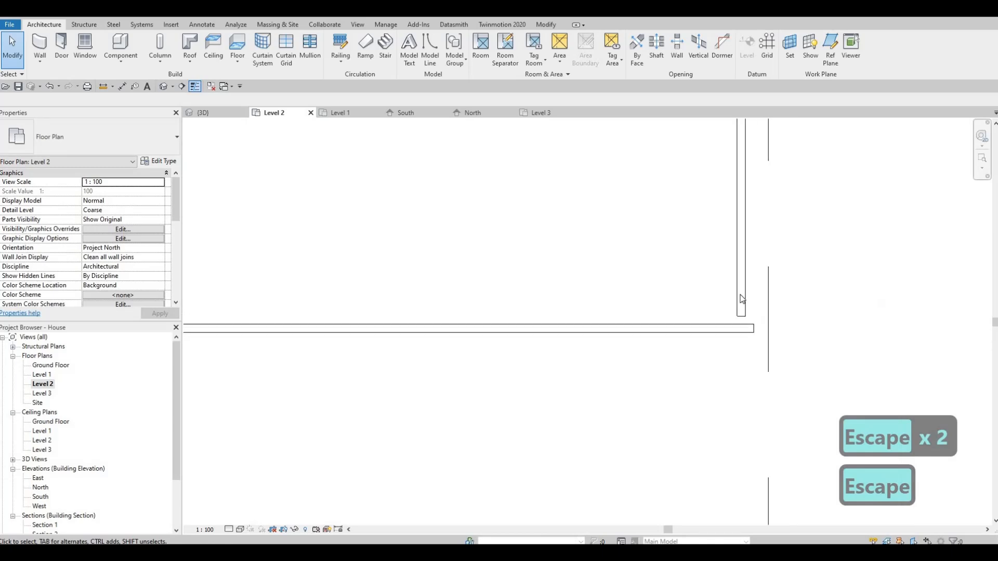
{"action": "left_click", "coordinate": [755, 316]}
{"action": "mouse_move", "coordinate": [754, 316]}
{"action": "left_mouse_down"}
{"action": "mouse_move", "coordinate": [755, 328]}
{"action": "mouse_move", "coordinate": [754, 317]}
{"action": "left_mouse_up"}
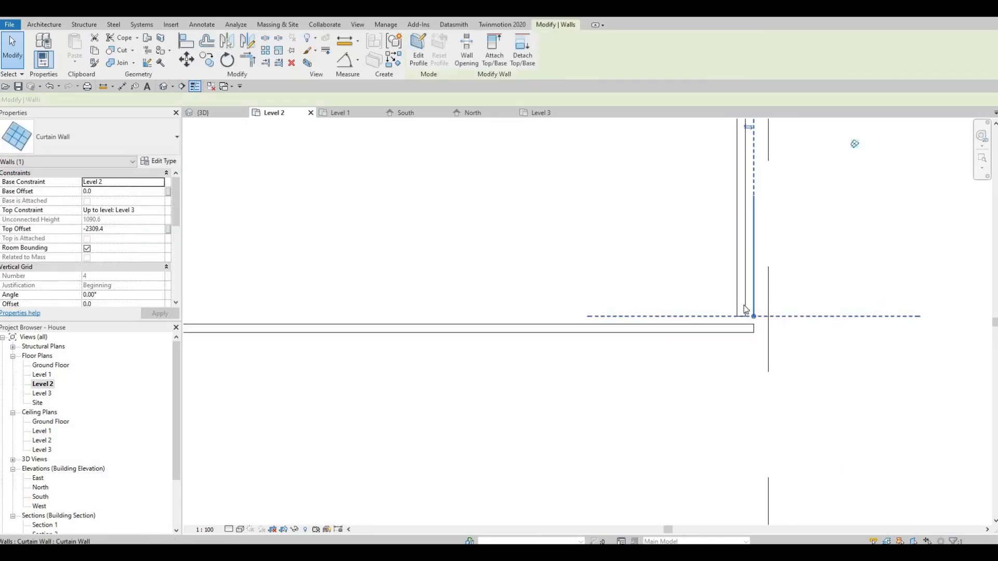
{"action": "key", "text": "Escape"}
{"action": "left_click", "coordinate": [754, 321]}
{"action": "mouse_move", "coordinate": [753, 316]}
{"action": "left_mouse_down"}
{"action": "mouse_move", "coordinate": [753, 332]}
{"action": "mouse_move", "coordinate": [746, 328]}
{"action": "left_mouse_up"}
{"action": "key", "text": "Escape"}
{"action": "left_click", "coordinate": [753, 315]}
{"action": "key", "text": "Escape"}
{"action": "scroll", "coordinate": [619, 316], "scroll_direction": "down", "scroll_amount": 8}
{"action": "key", "text": "Escape"}
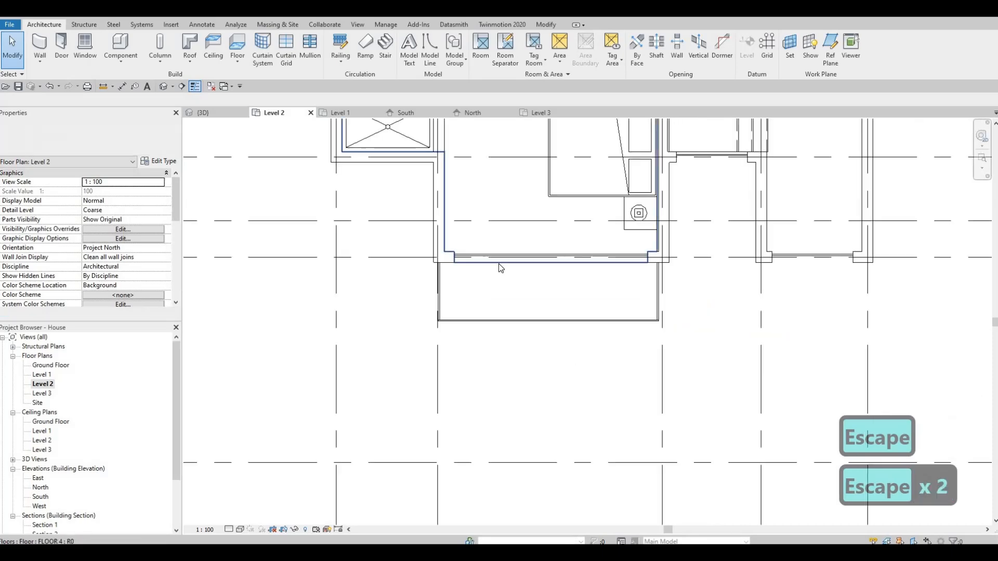
- Extend both ends of the rear balcony's outer curtain wall to the outer faces of the two side walls' glass
{"action": "scroll", "coordinate": [494, 169], "scroll_direction": "up", "scroll_amount": 7}
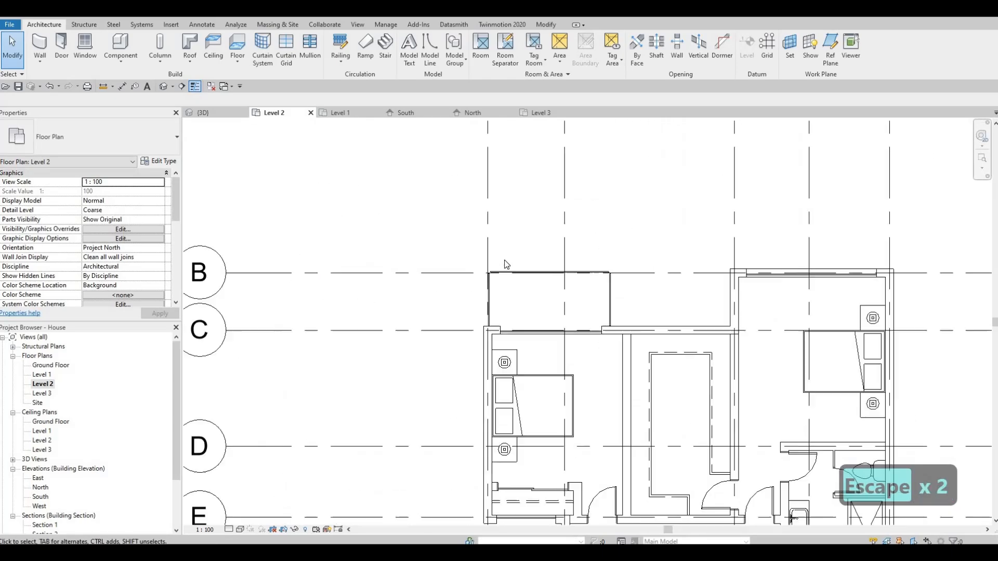
{"action": "left_click", "coordinate": [453, 277]}
{"action": "scroll", "coordinate": [436, 276], "scroll_direction": "up", "scroll_amount": 3}
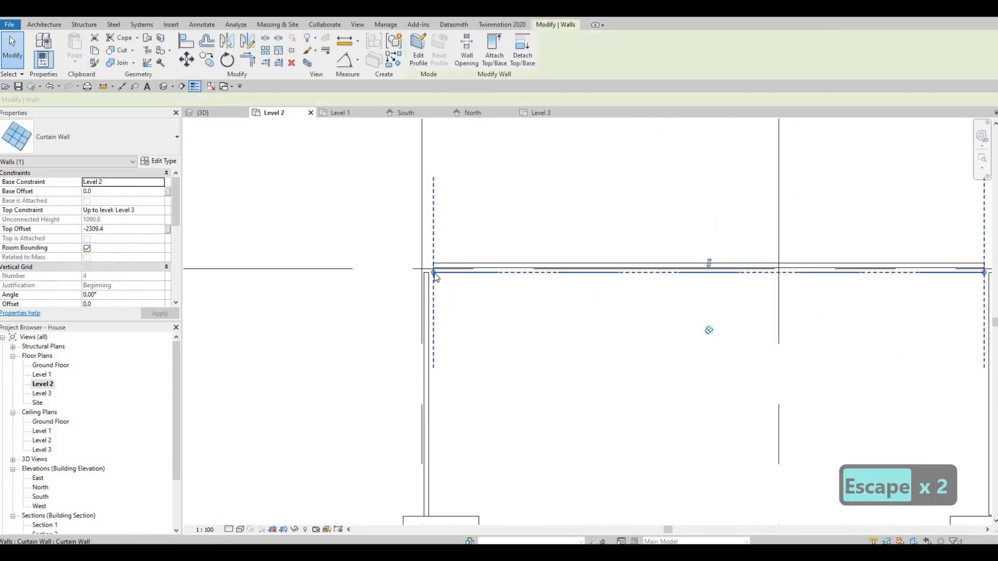
{"action": "left_click_drag", "start_coordinate": [414, 271], "coordinate": [416, 275]}
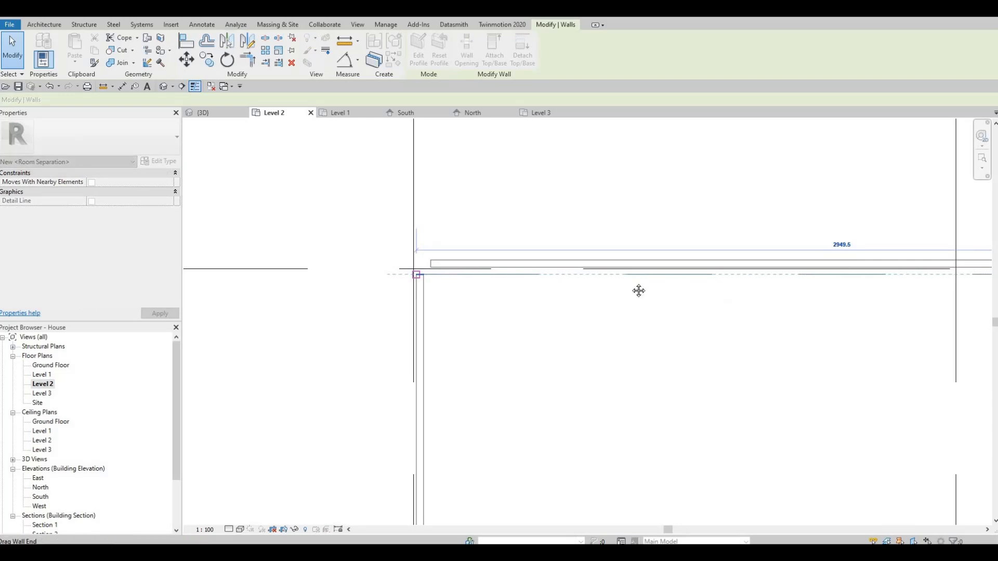
{"action": "middle_click_drag", "start_coordinate": [961, 286], "coordinate": [623, 258]}
{"action": "middle_click_drag", "start_coordinate": [896, 259], "coordinate": [604, 256]}
{"action": "scroll", "coordinate": [603, 256], "scroll_direction": "down", "scroll_amount": 2}
{"action": "scroll", "coordinate": [613, 254], "scroll_direction": "up", "scroll_amount": 3}
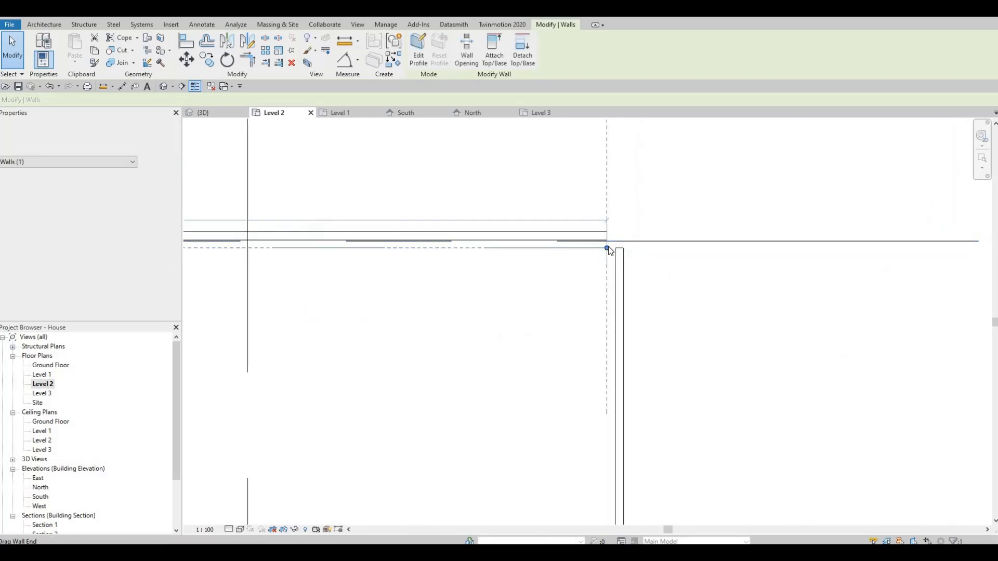
{"action": "mouse_move", "coordinate": [606, 248]}
{"action": "left_mouse_down"}
{"action": "mouse_move", "coordinate": [637, 250]}
{"action": "mouse_move", "coordinate": [623, 256]}
{"action": "left_mouse_up"}
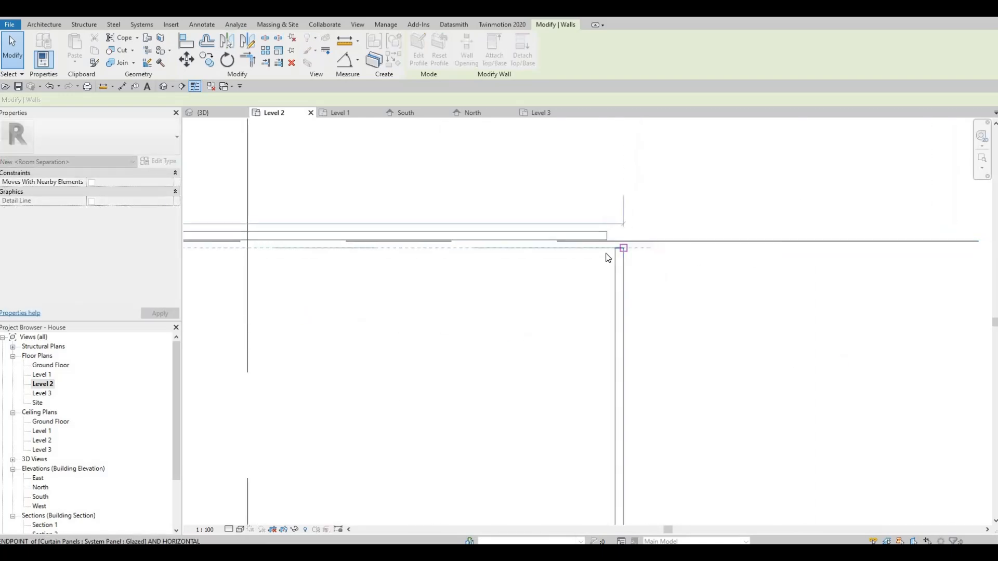
{"action": "key", "text": "Escape"}
- Extend the rear balcony's right-hand side curtain wall to meet the outer wall's glass
{"action": "left_click", "coordinate": [606, 235]}
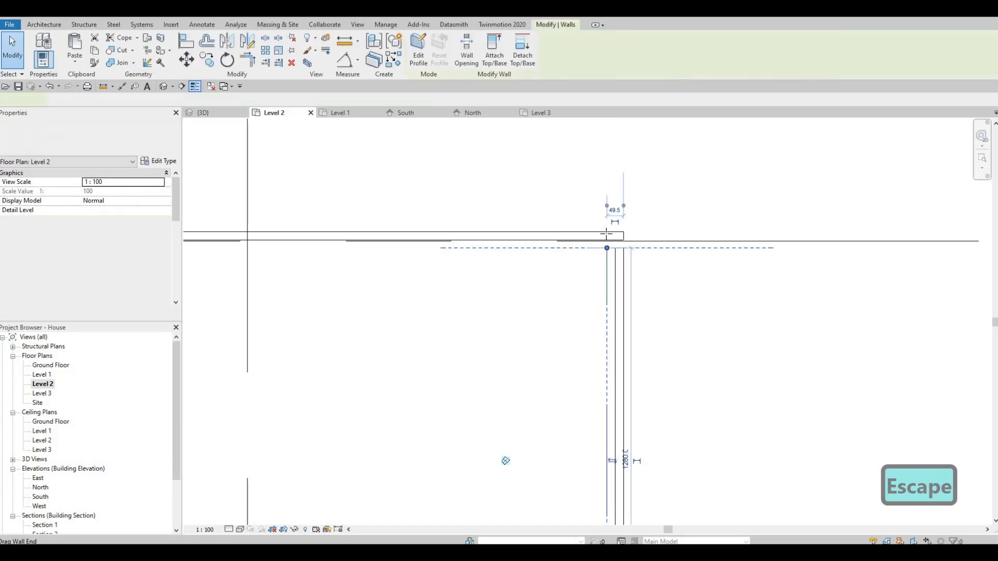
{"action": "left_click_drag", "start_coordinate": [606, 234], "coordinate": [606, 241]}
{"action": "scroll", "coordinate": [507, 263], "scroll_direction": "down", "scroll_amount": 2}
{"action": "middle_click_drag", "start_coordinate": [251, 285], "coordinate": [561, 284]}
{"action": "key", "text": "Escape"}
- Extend the rear balcony's left-hand side curtain wall to close the corner with the outer wall's glass
{"action": "middle_click_drag", "start_coordinate": [229, 261], "coordinate": [551, 291]}
{"action": "left_click", "coordinate": [564, 282]}
{"action": "key", "text": "Escape"}
{"action": "scroll", "coordinate": [566, 295], "scroll_direction": "up", "scroll_amount": 2}
{"action": "left_click", "coordinate": [570, 276]}
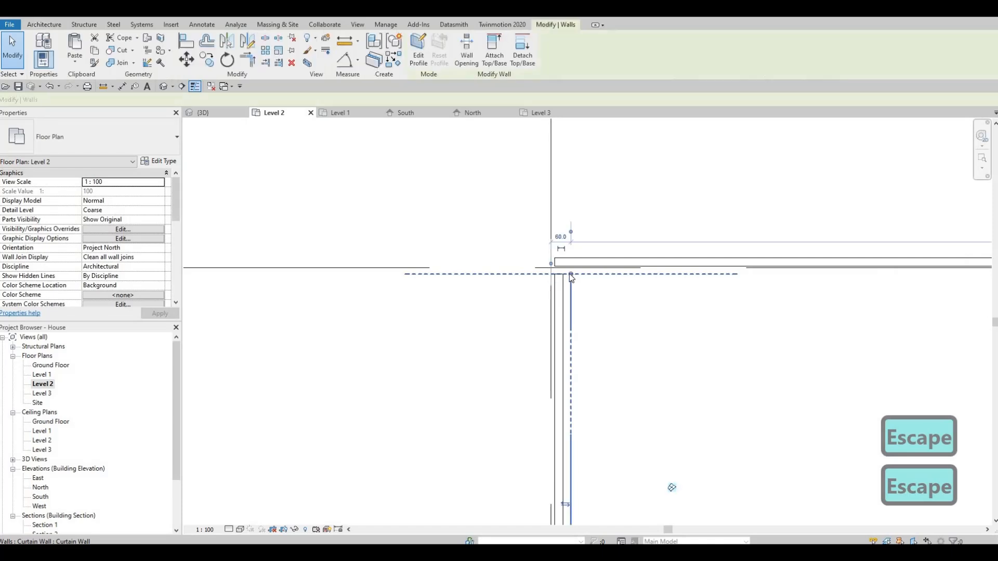
{"action": "left_click_drag", "start_coordinate": [570, 274], "coordinate": [570, 258]}
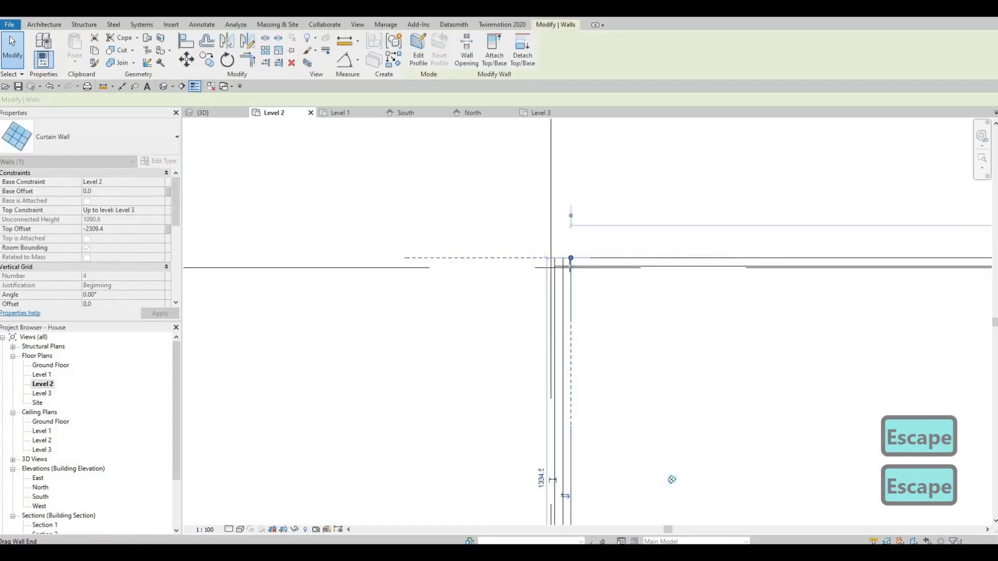
{"action": "left_click", "coordinate": [583, 267]}
{"action": "key", "text": "Escape"}
{"action": "left_click", "coordinate": [571, 285]}
{"action": "scroll", "coordinate": [575, 285], "scroll_direction": "down", "scroll_amount": 3}
{"action": "key", "text": "Escape"}
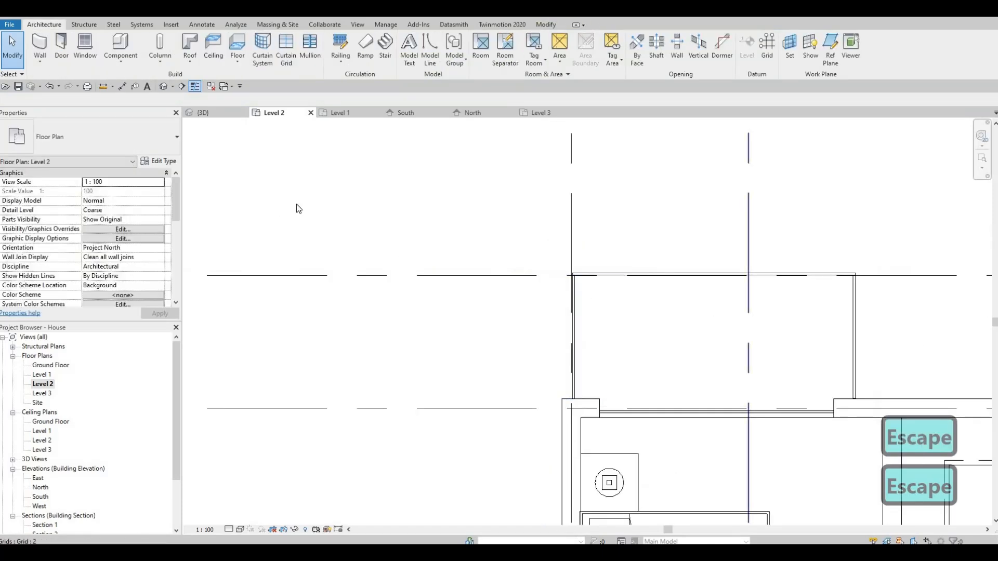
- Inspect the rear and front balcony glass from several sides in the 3D view
{"action": "scroll", "coordinate": [299, 209], "scroll_direction": "down", "scroll_amount": 2}
{"action": "left_click", "coordinate": [208, 113]}
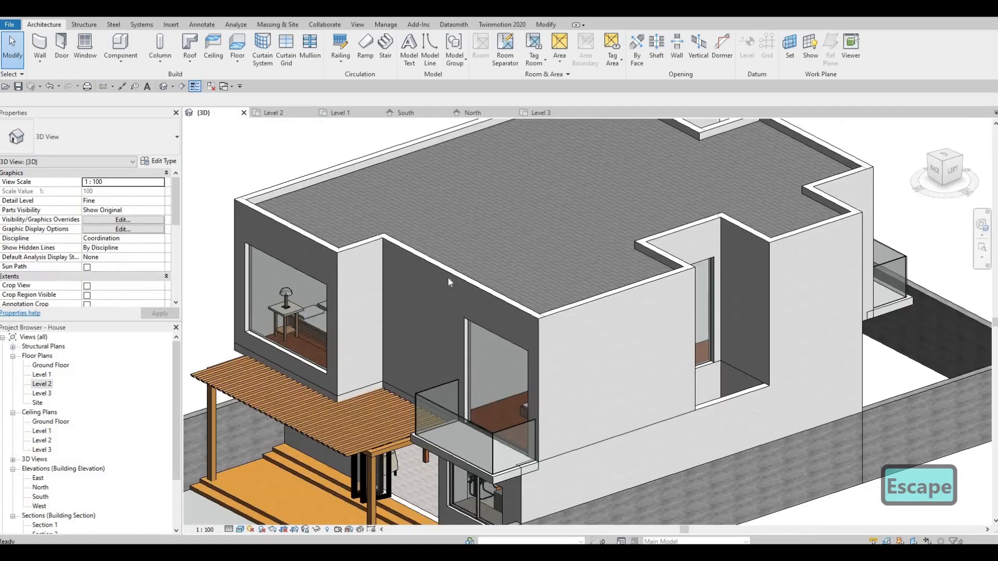
{"action": "scroll", "coordinate": [447, 276], "scroll_direction": "down", "scroll_amount": 2}
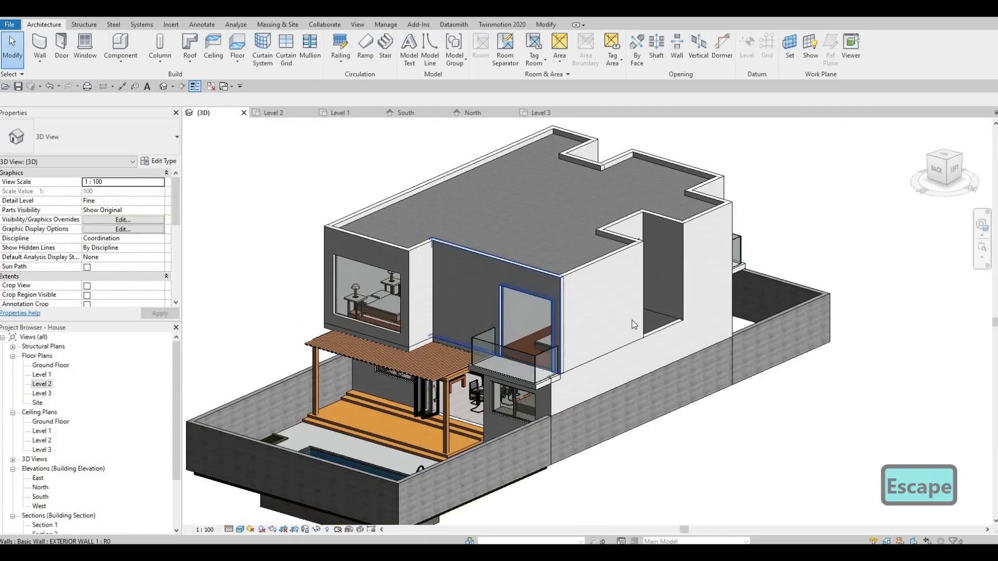
{"action": "mouse_move", "coordinate": [531, 297]}
{"action": "middle_mouse_down", "text": "shift"}
{"action": "mouse_move", "coordinate": [660, 335]}
{"action": "mouse_move", "coordinate": [544, 311]}
{"action": "middle_mouse_up", "text": "shift"}
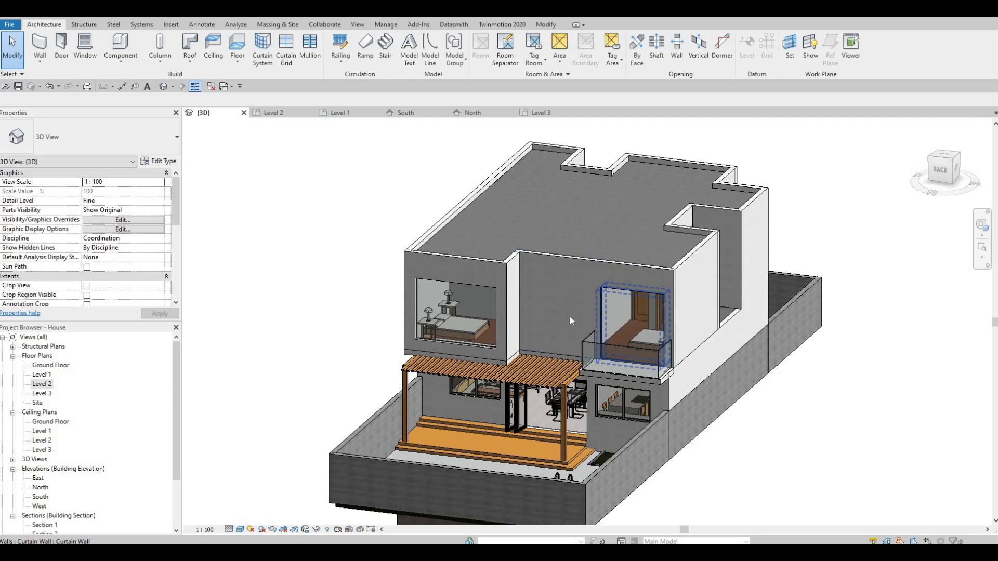
{"action": "middle_click_drag", "start_coordinate": [569, 316], "coordinate": [543, 342], "text": "shift"}
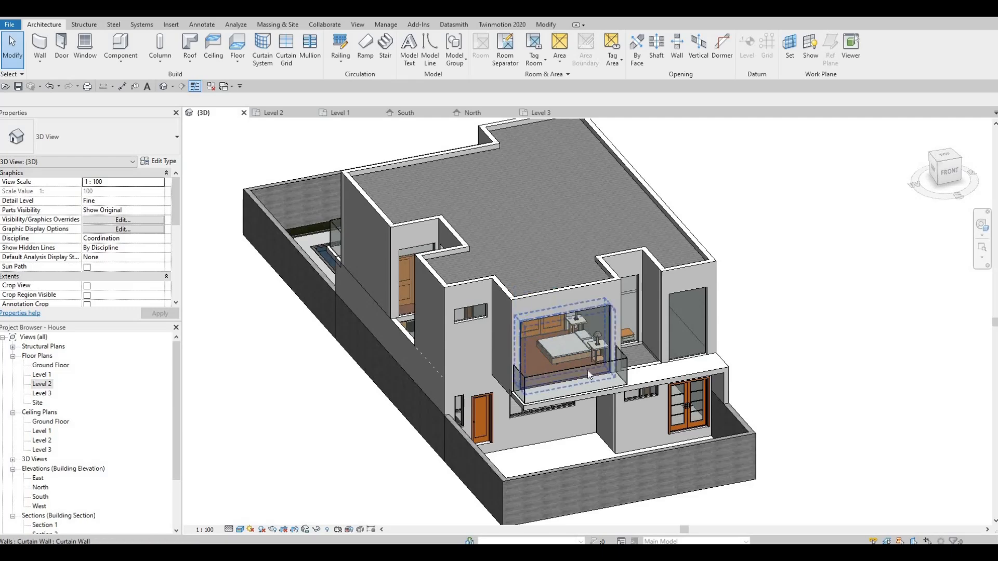
{"action": "middle_click_drag", "start_coordinate": [587, 370], "coordinate": [684, 401], "text": "shift"}
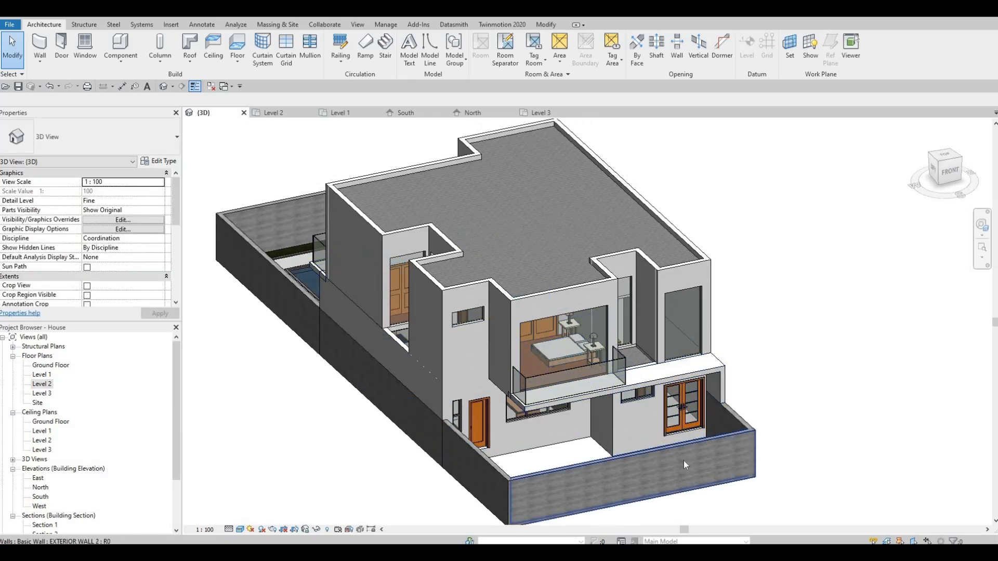